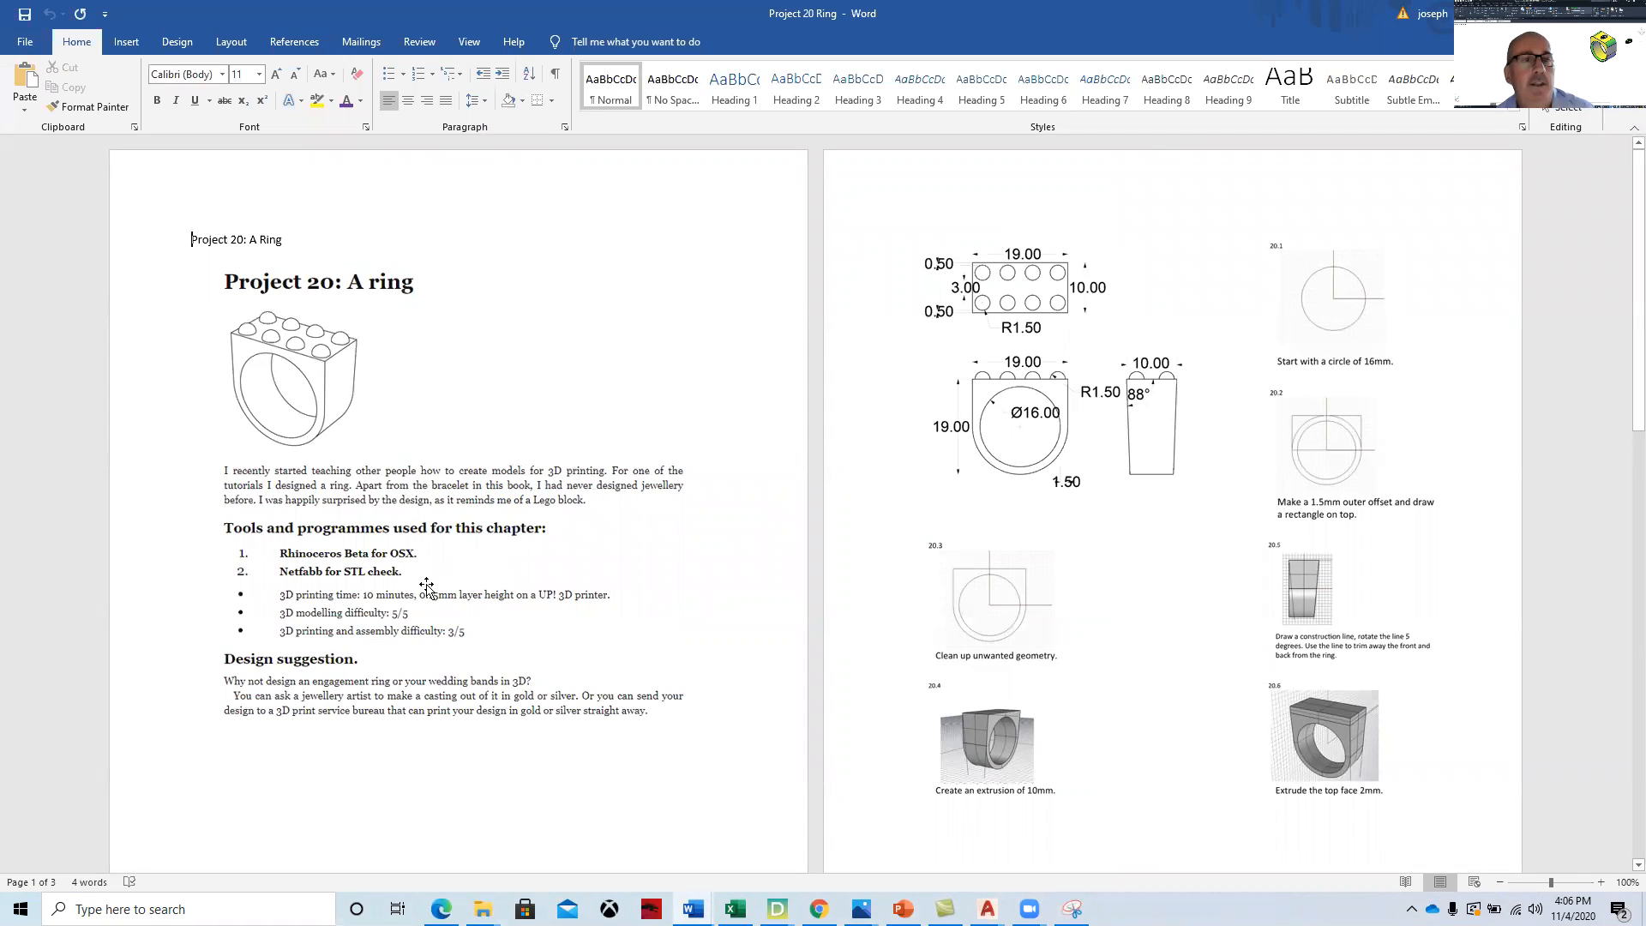
# - Review the Project 20 ring handout's dimensioned views, modelling steps and finished ring photo
pyautogui.scroll(-2, 649, 515)
pyautogui.scroll(-6, 650, 546)
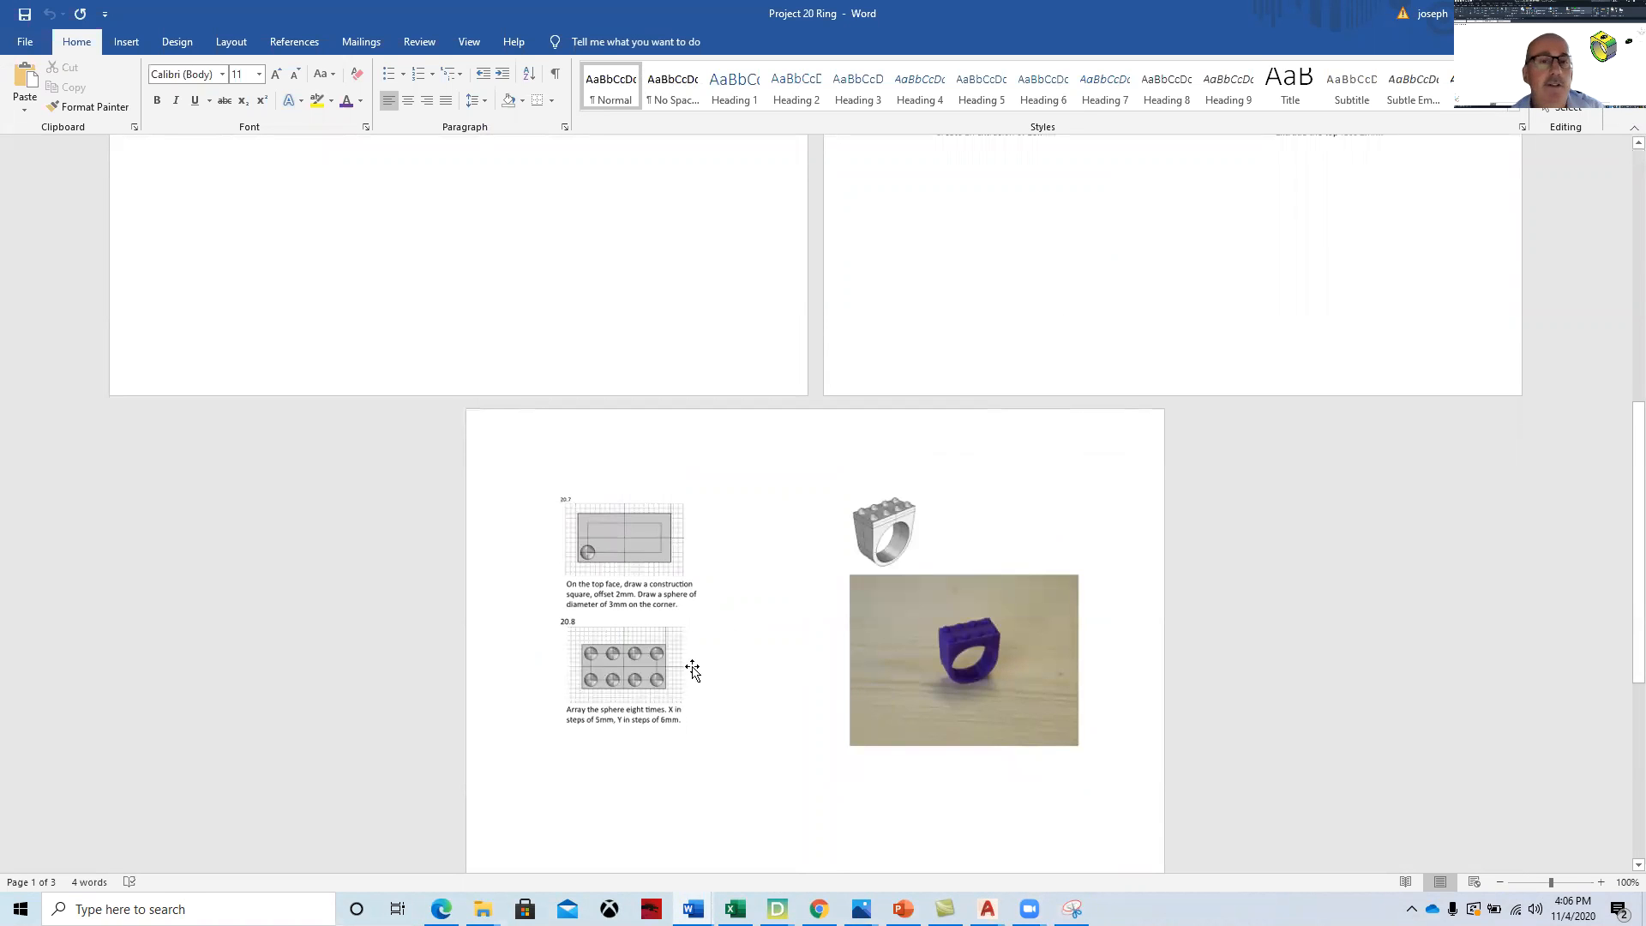
pyautogui.scroll(3, 693, 668)
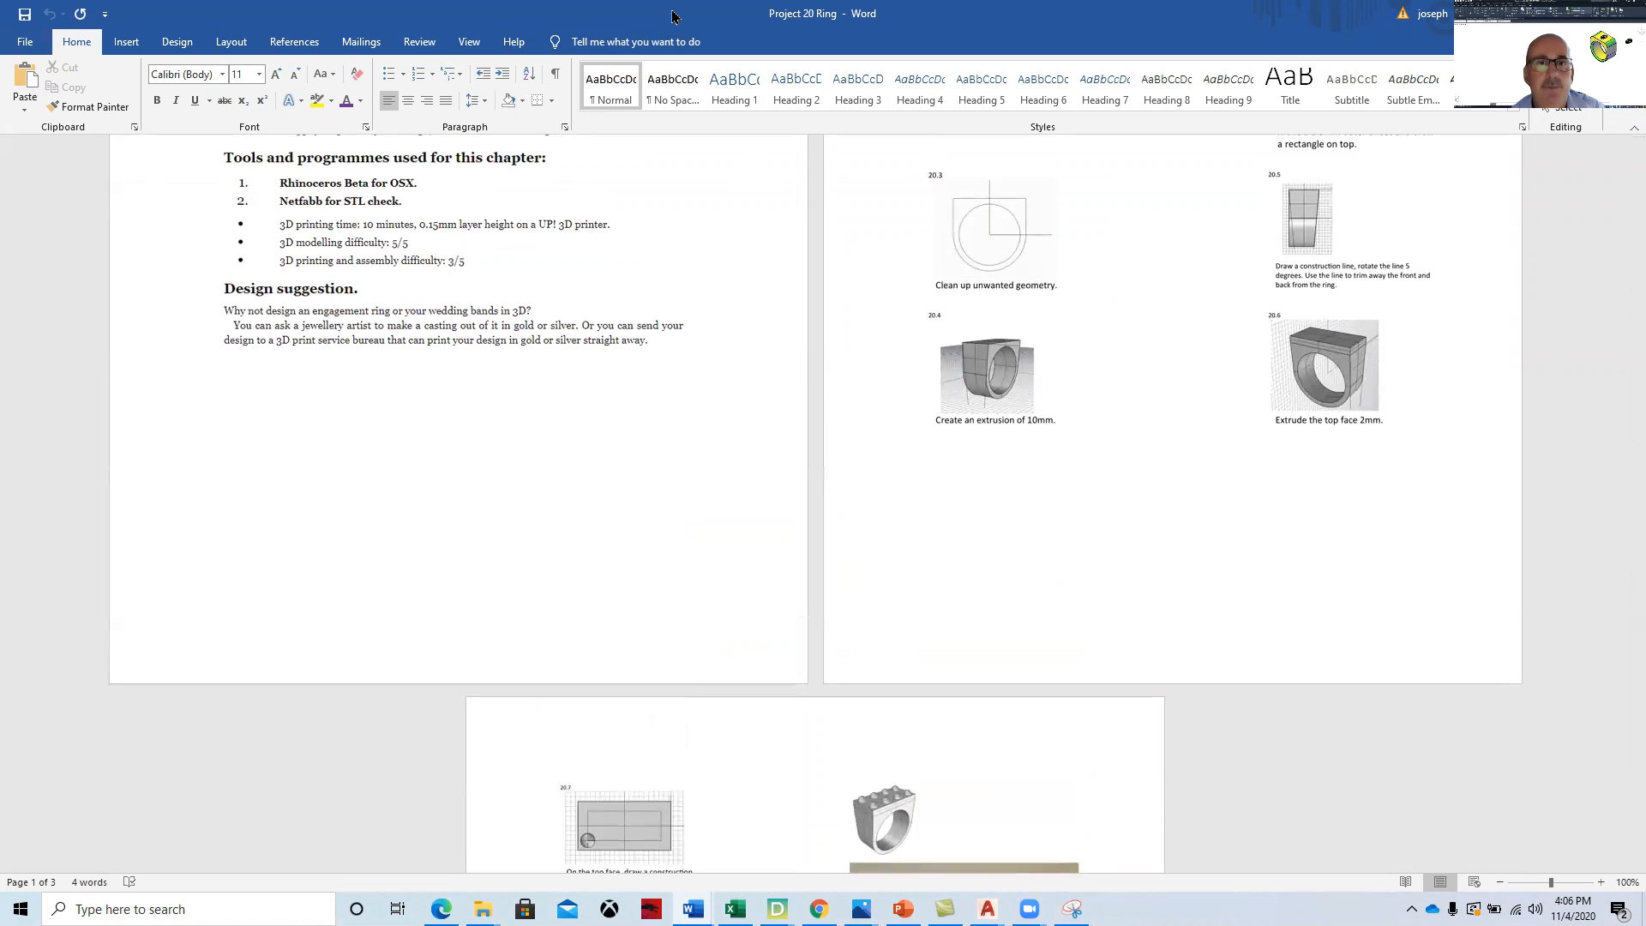
pyautogui.click(1527, 14)
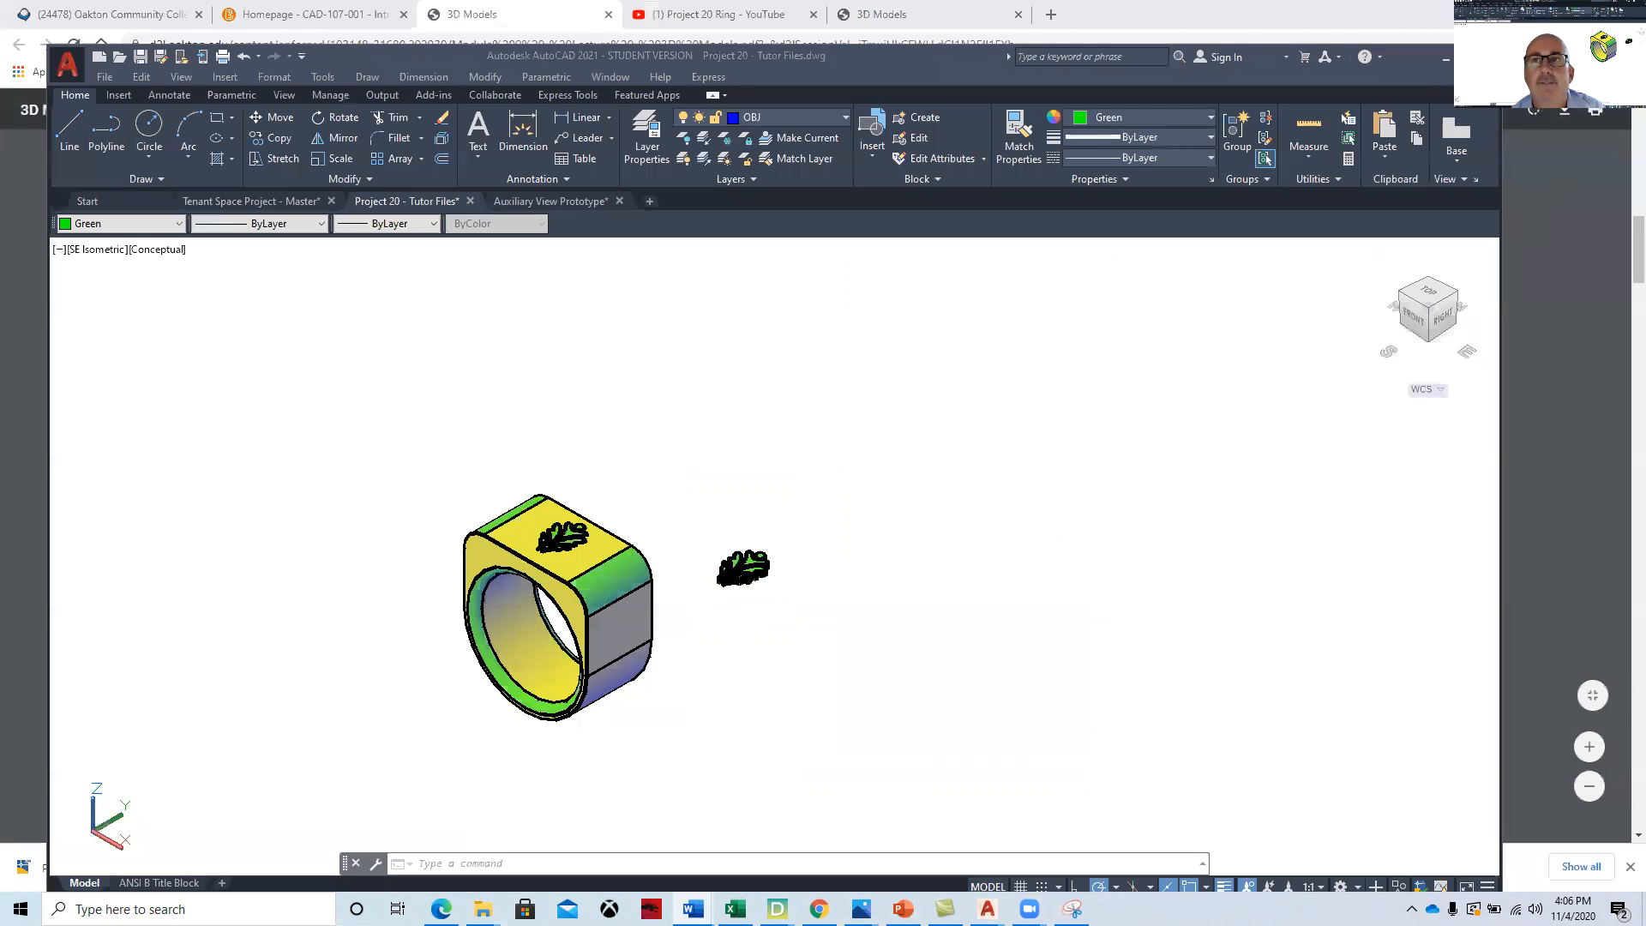
# - Switch to AutoCAD and examine the ring solid and the separate leaf logo in the Project 20 drawing
pyautogui.click(1448, 60)
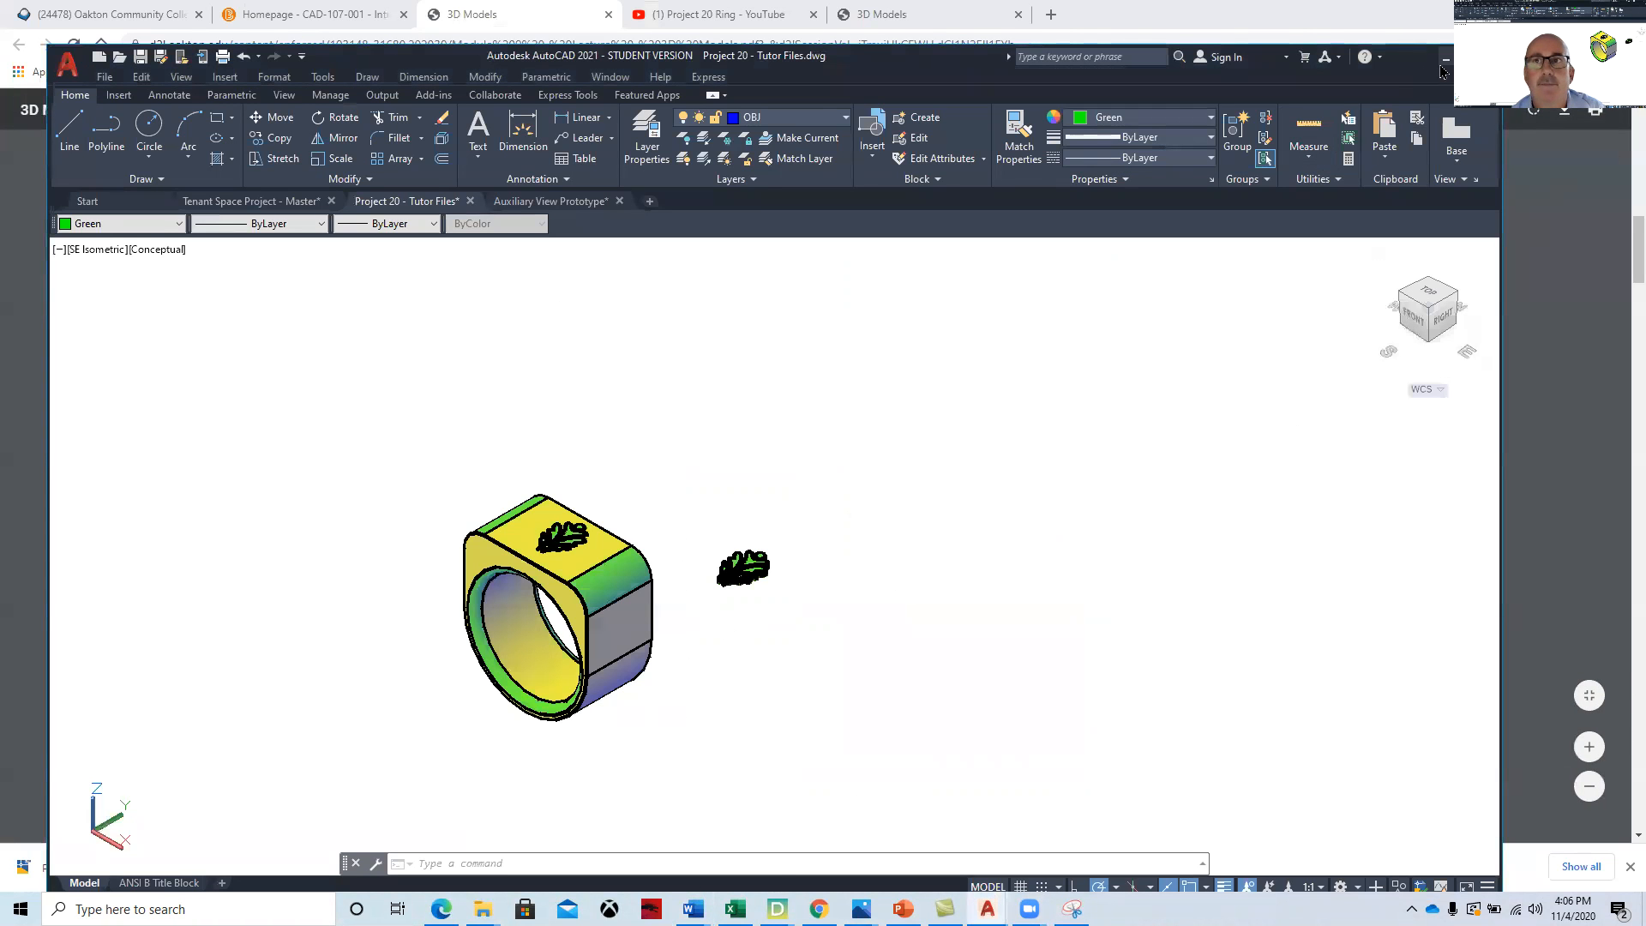
pyautogui.click(1447, 60)
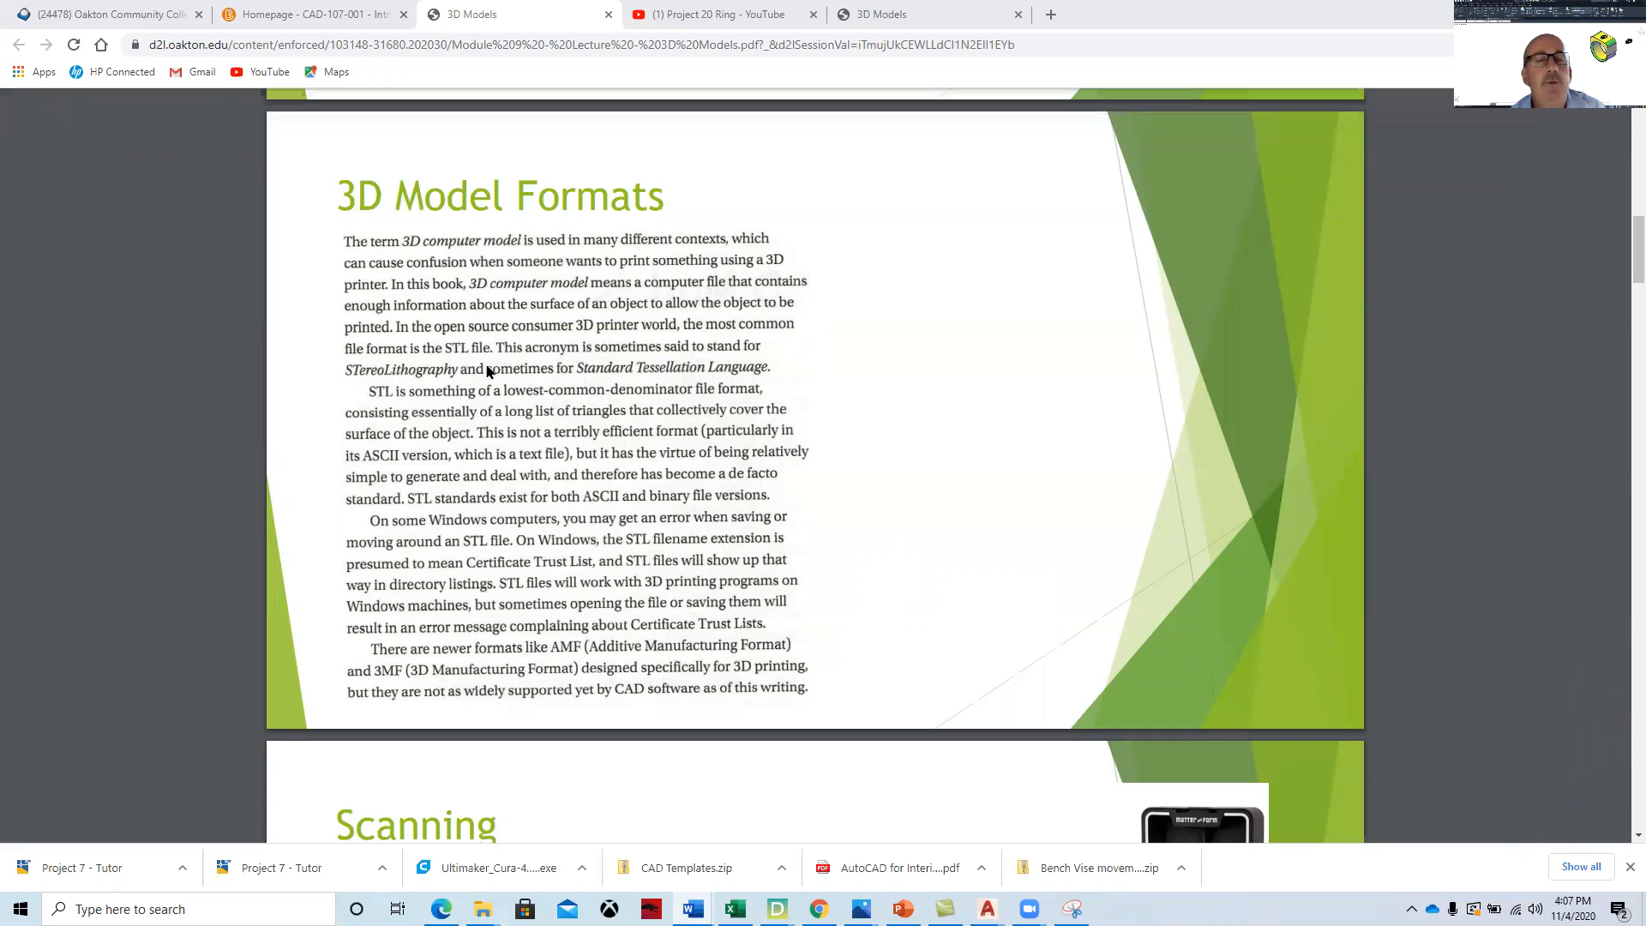
pyautogui.moveTo(988, 909)
pyautogui.click(1022, 854)
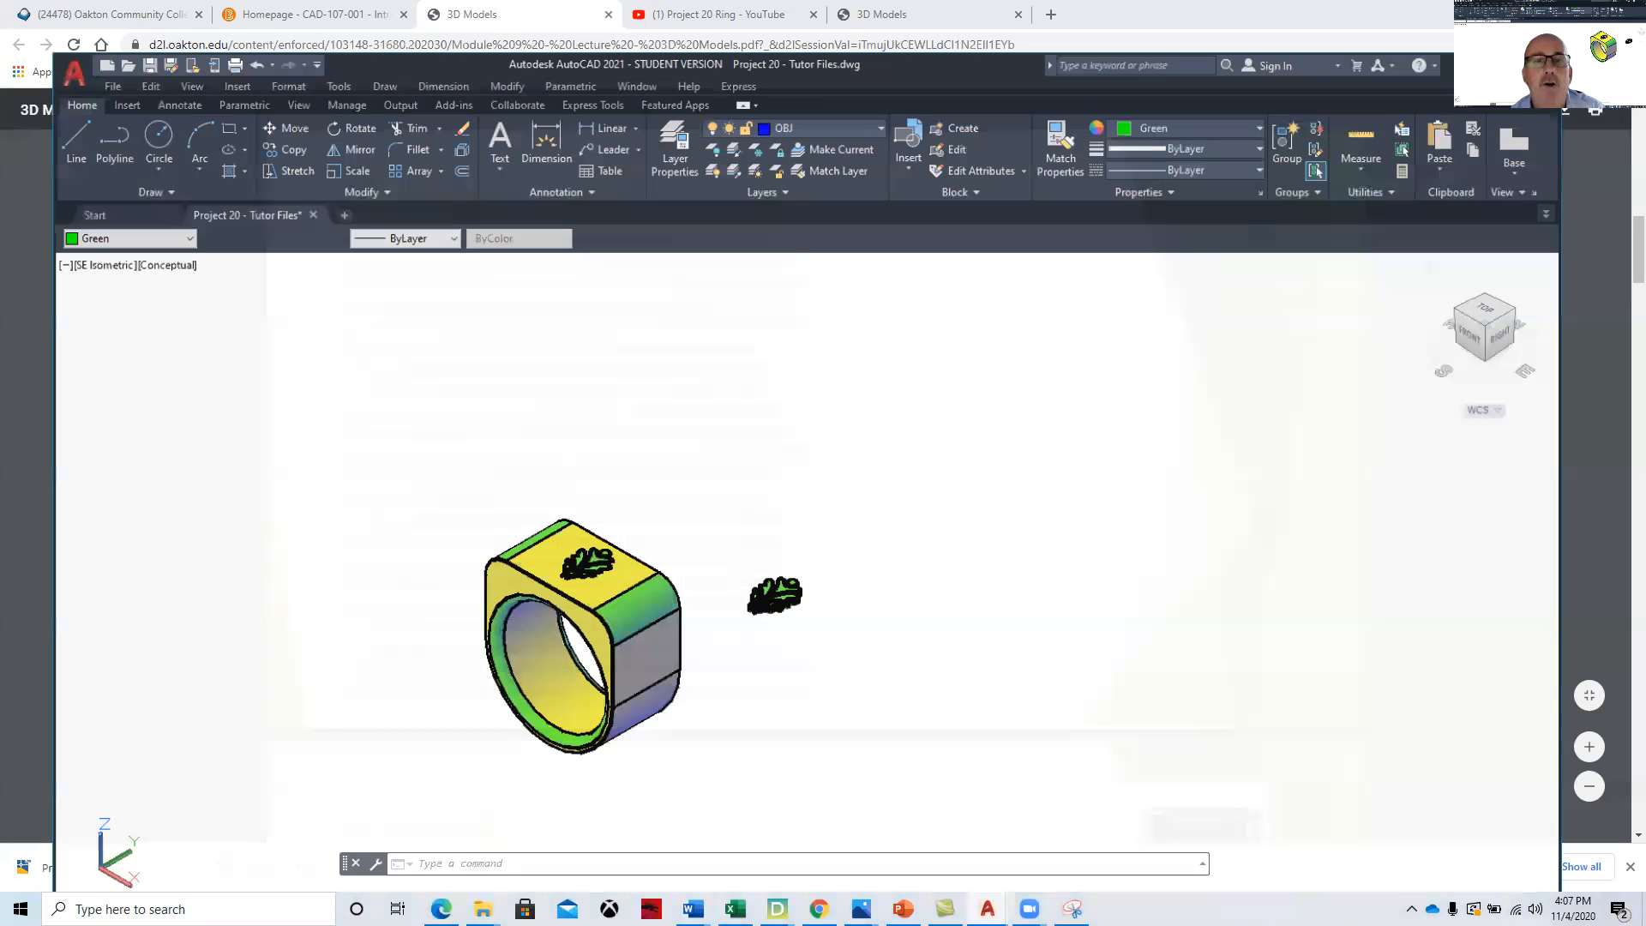
pyautogui.moveTo(802, 511); pyautogui.dragTo(950, 387, button='middle')
pyautogui.scroll(4, 738, 378)
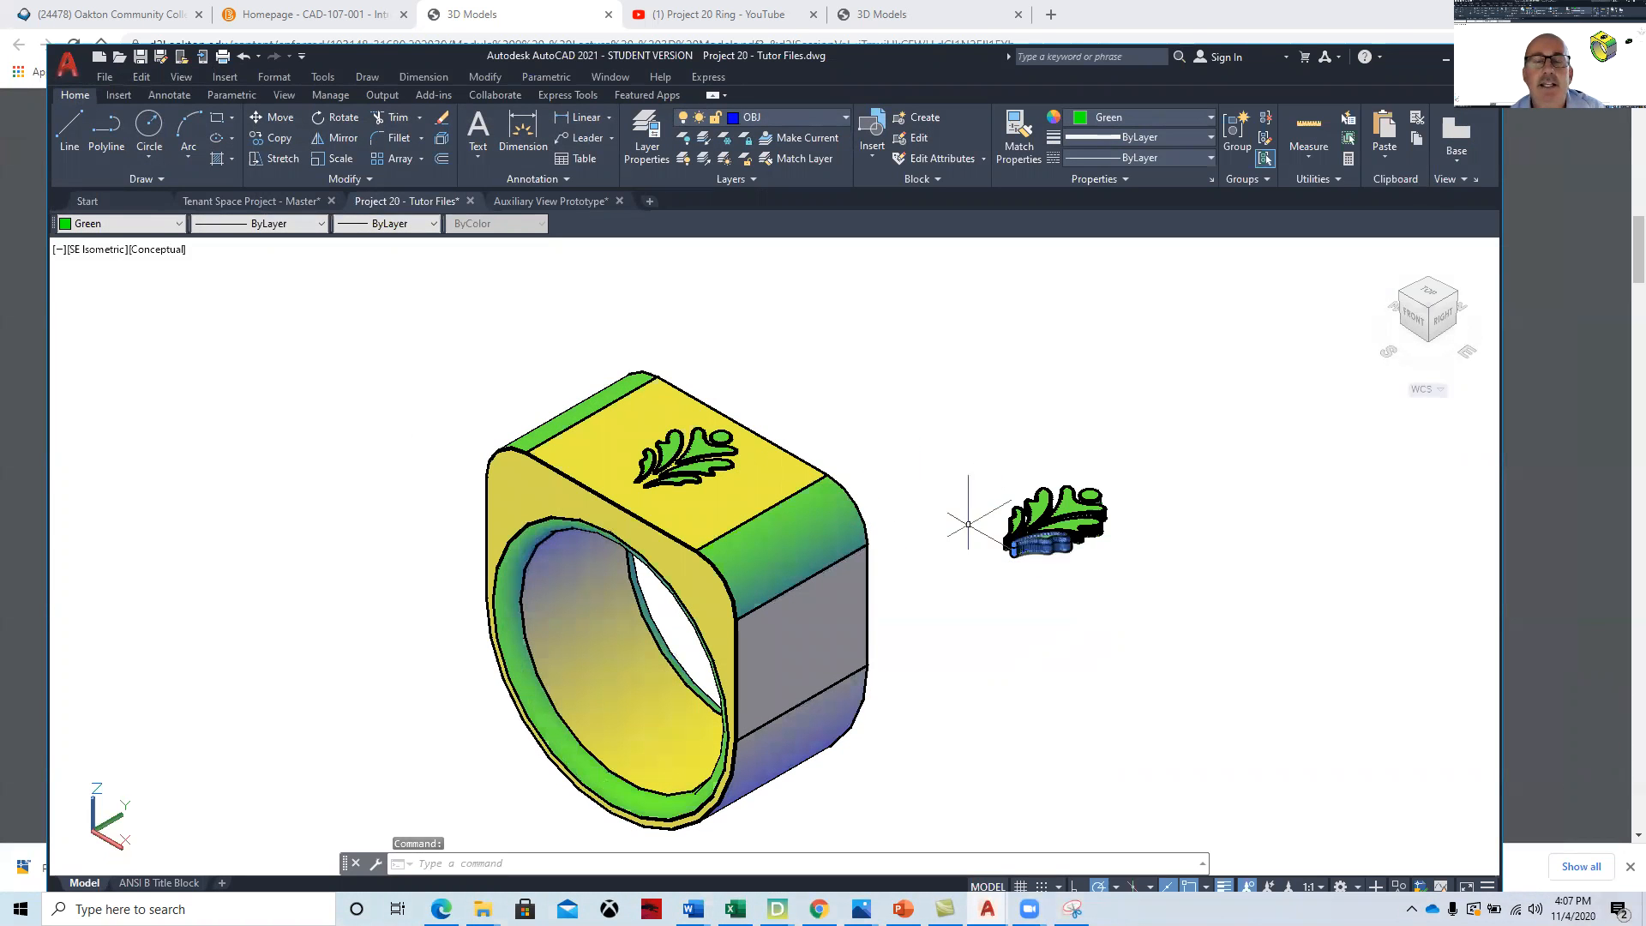
pyautogui.click(662, 502)
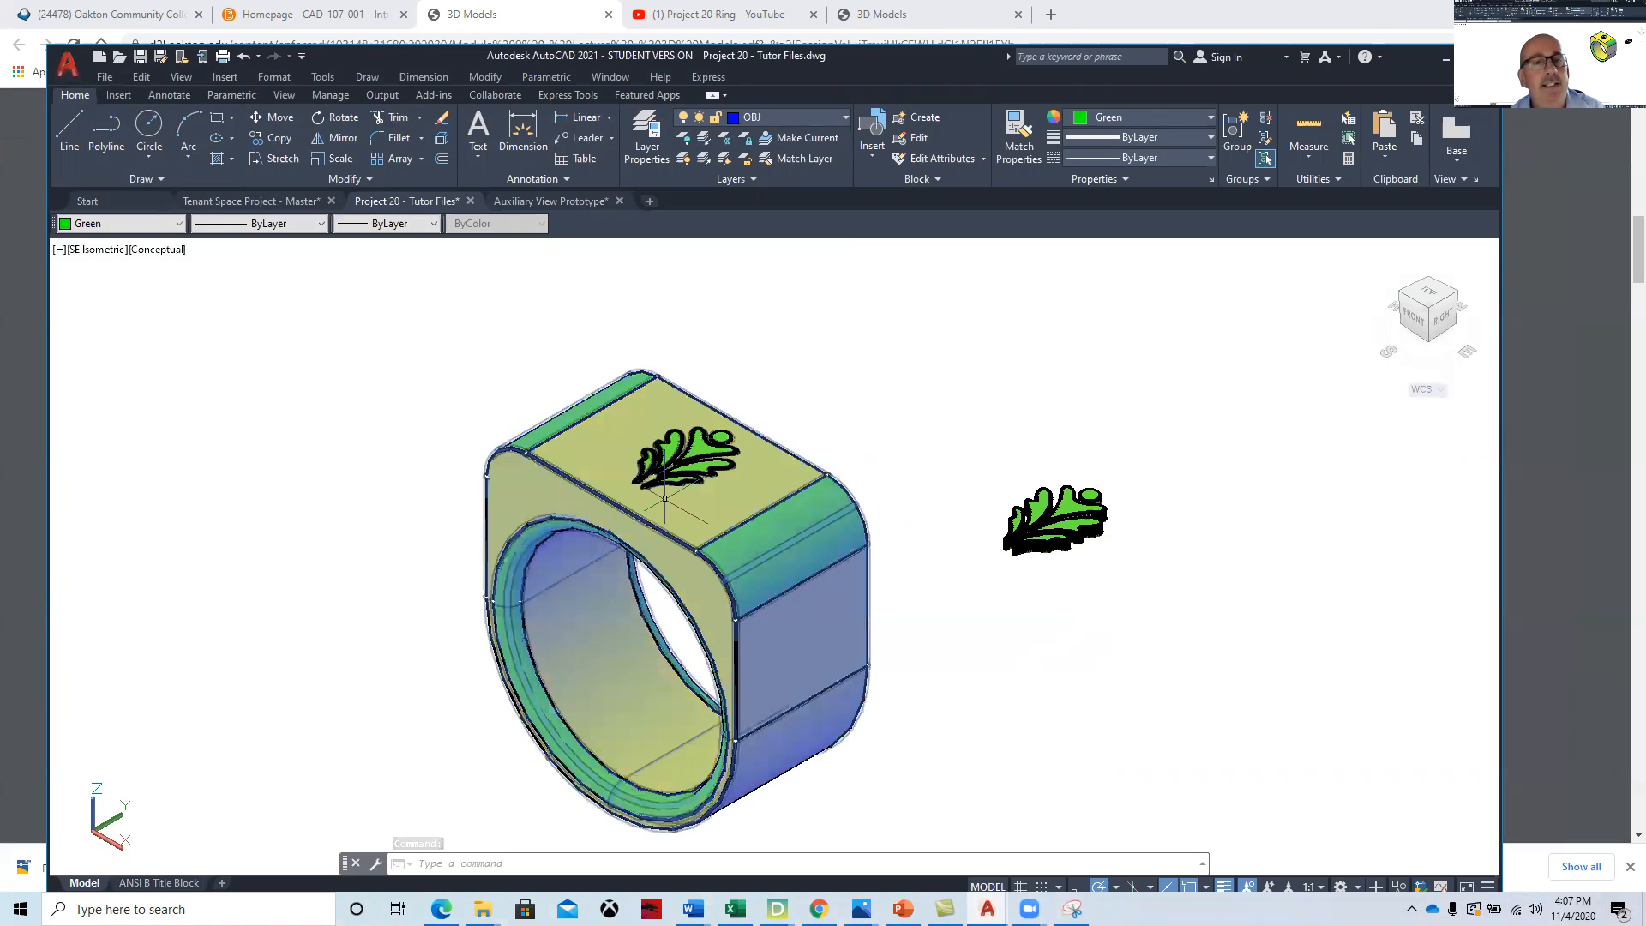
pyautogui.press('Escape')
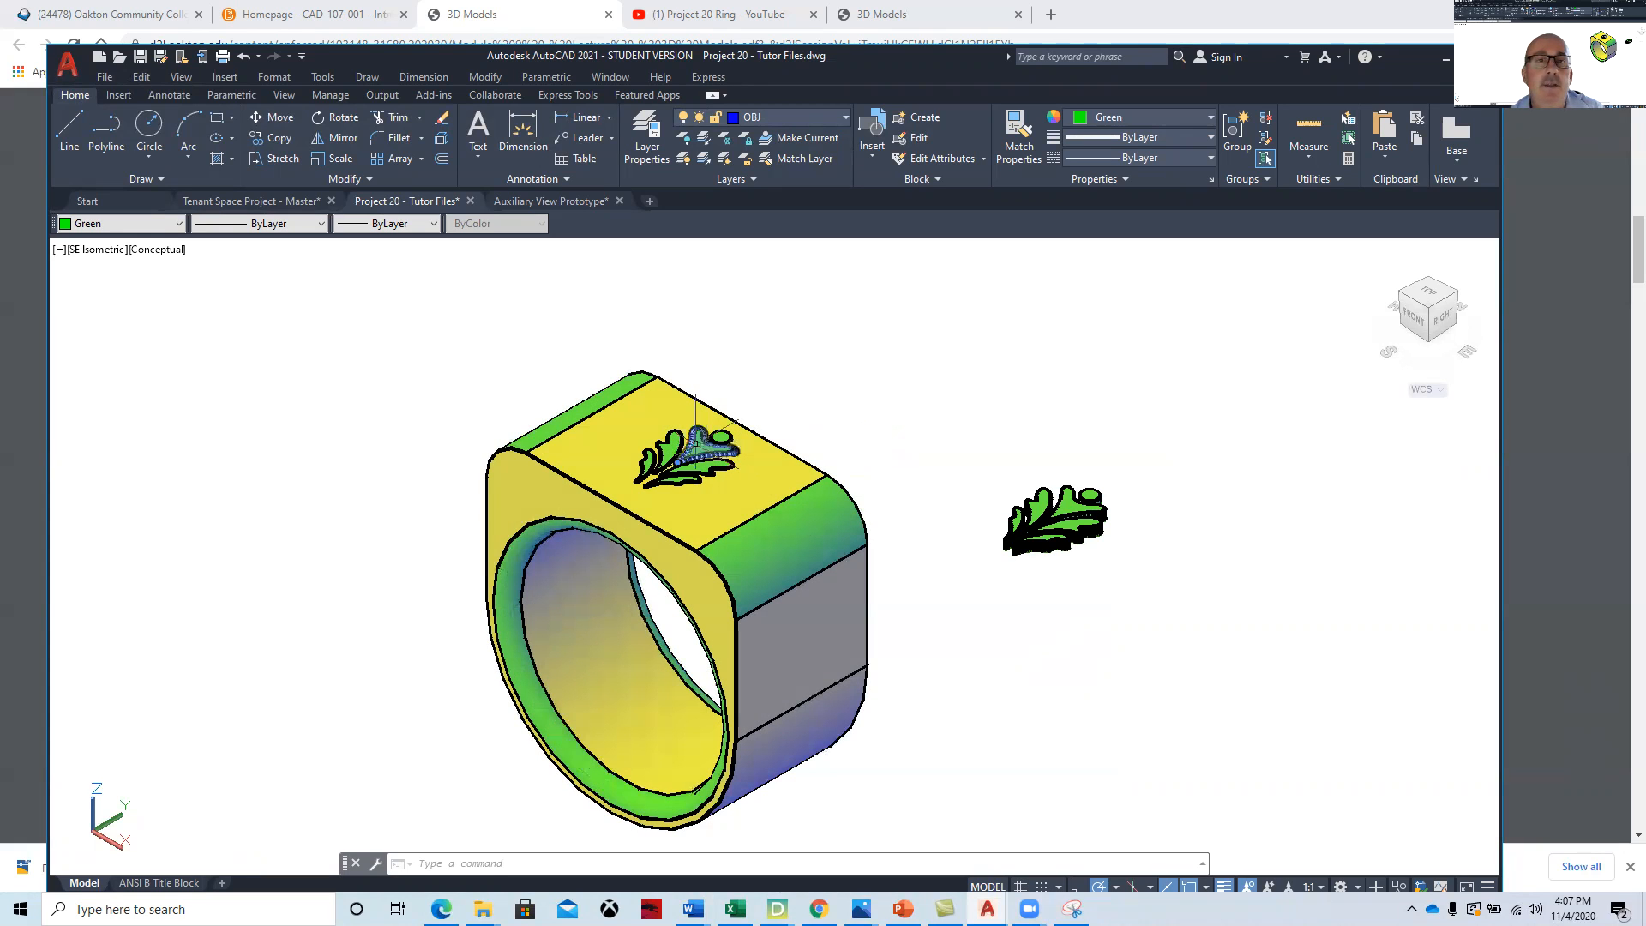
# - Erase one leaf segment from the ring's top face and undo the deletion
pyautogui.click(698, 441)
pyautogui.press('Delete')
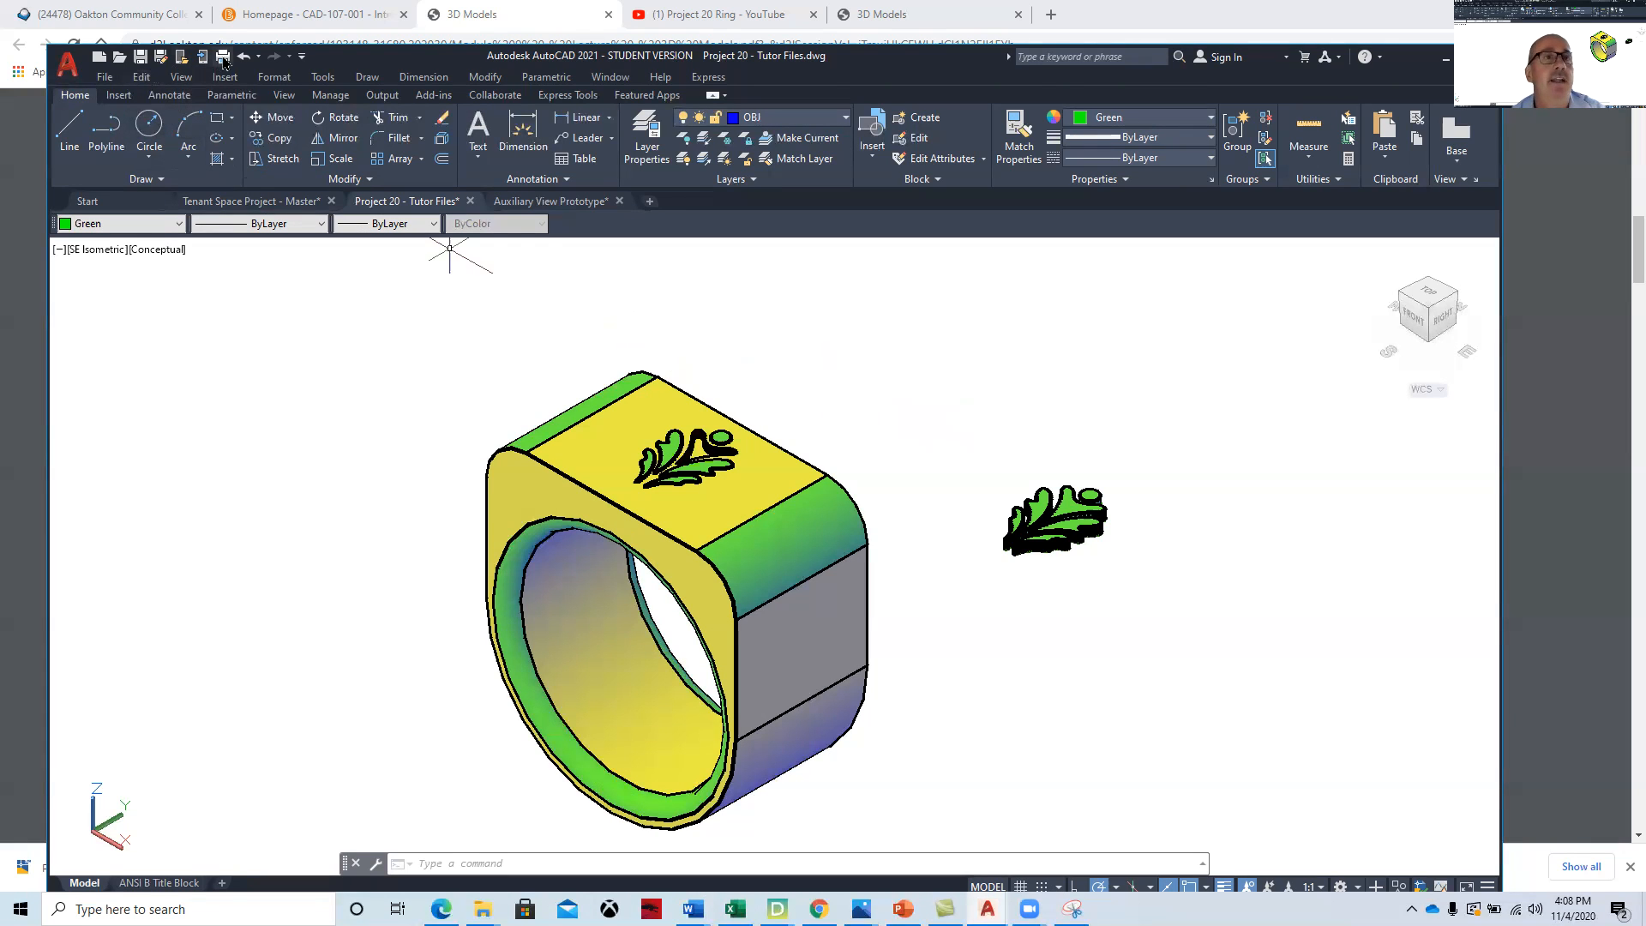
pyautogui.click(246, 56)
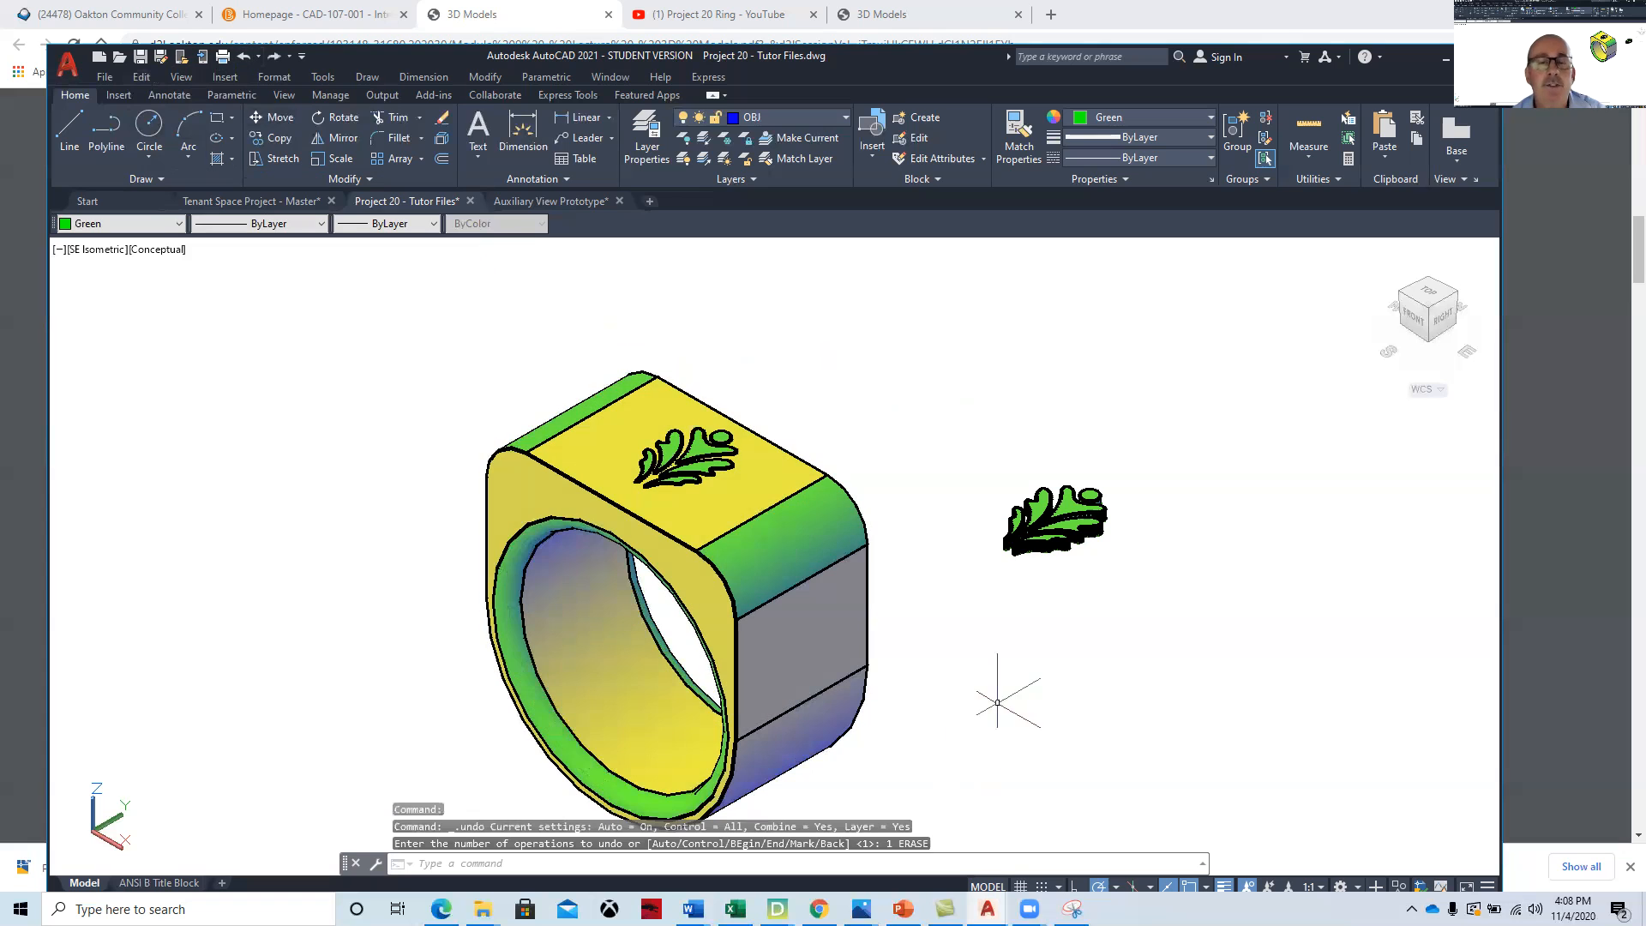
# - Export the ring solid to the Downloads folder as an STL file named jc-ring
pyautogui.moveTo(1000, 617); pyautogui.dragTo(960, 631, button='middle')
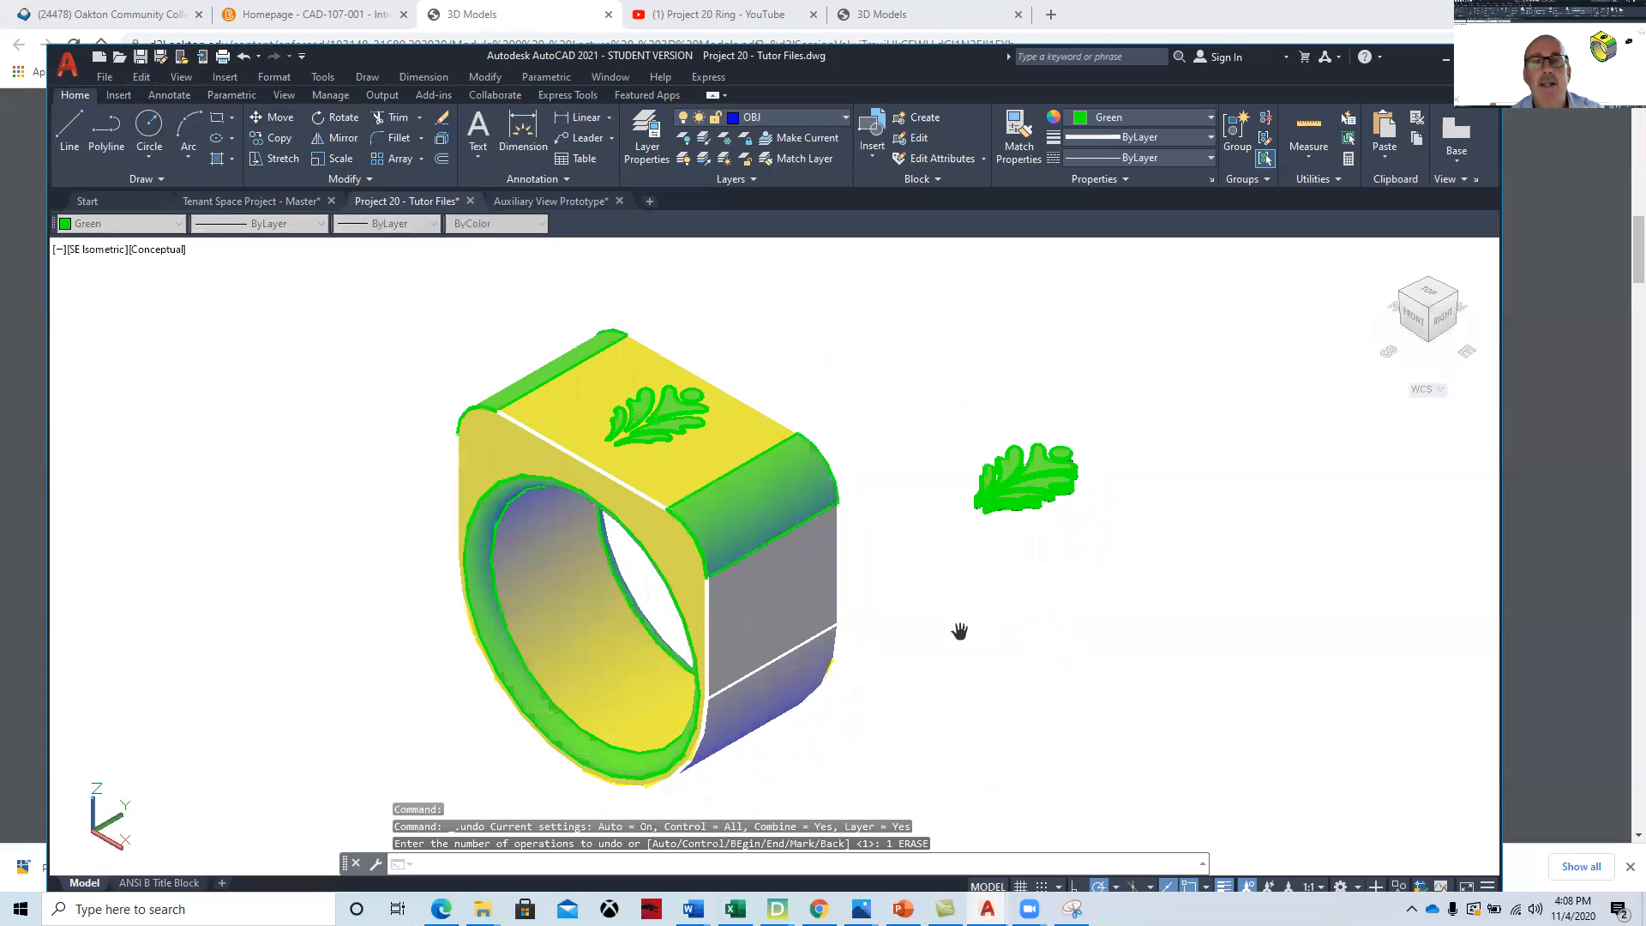
pyautogui.write('e')
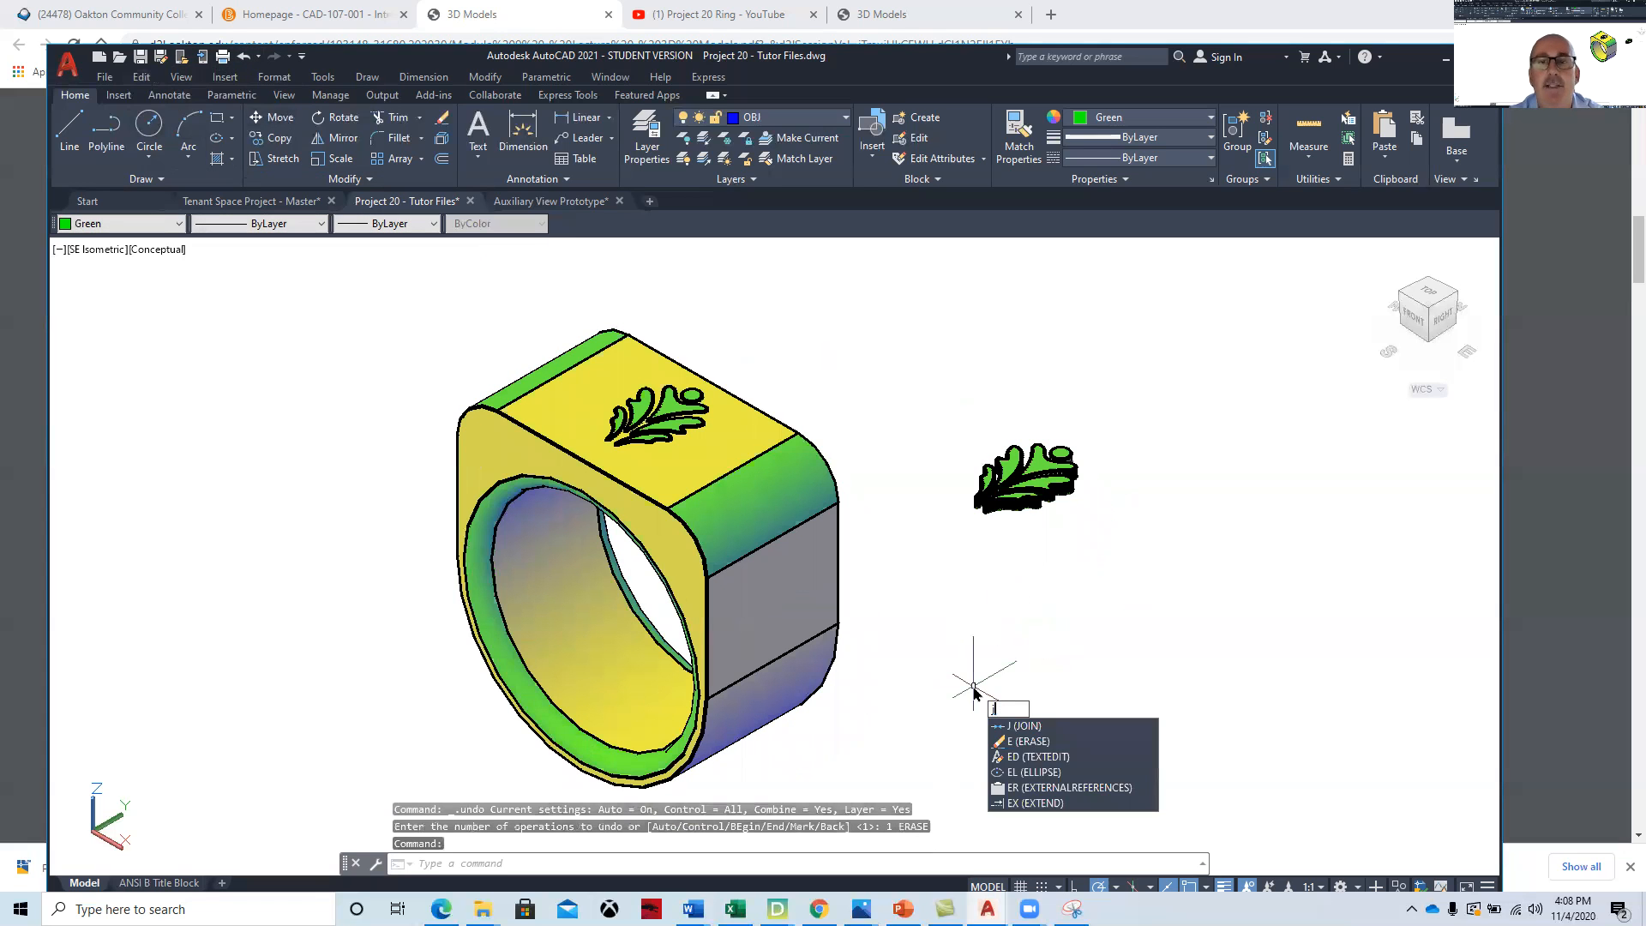
pyautogui.write('xport')
pyautogui.press('Return')
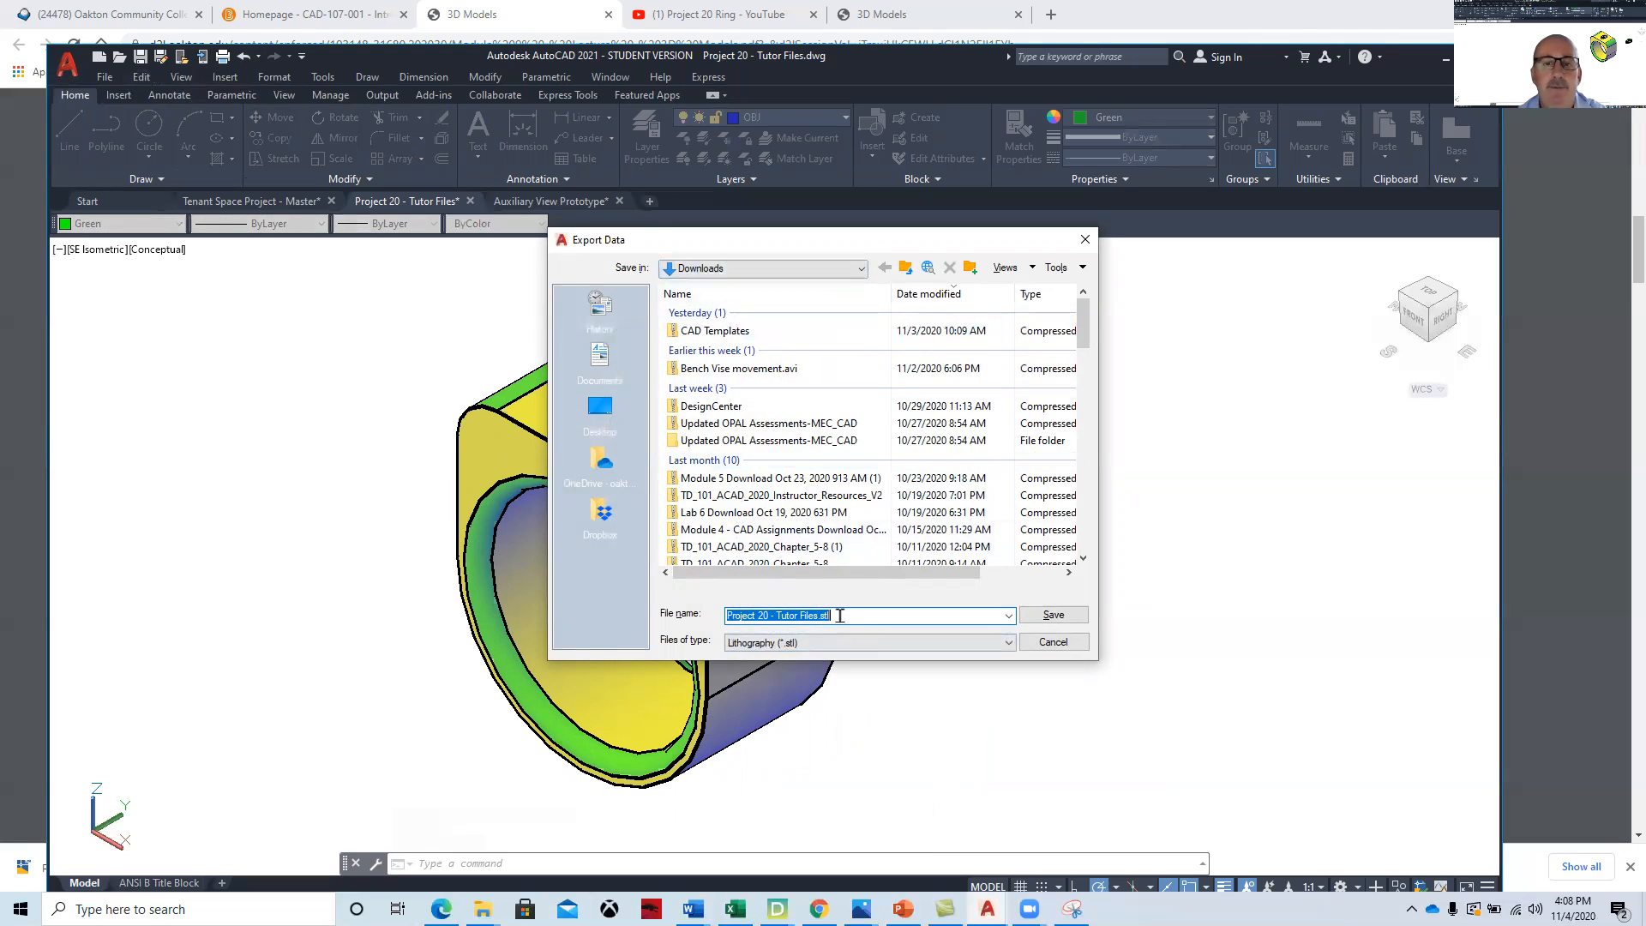
pyautogui.press('BackSpace')
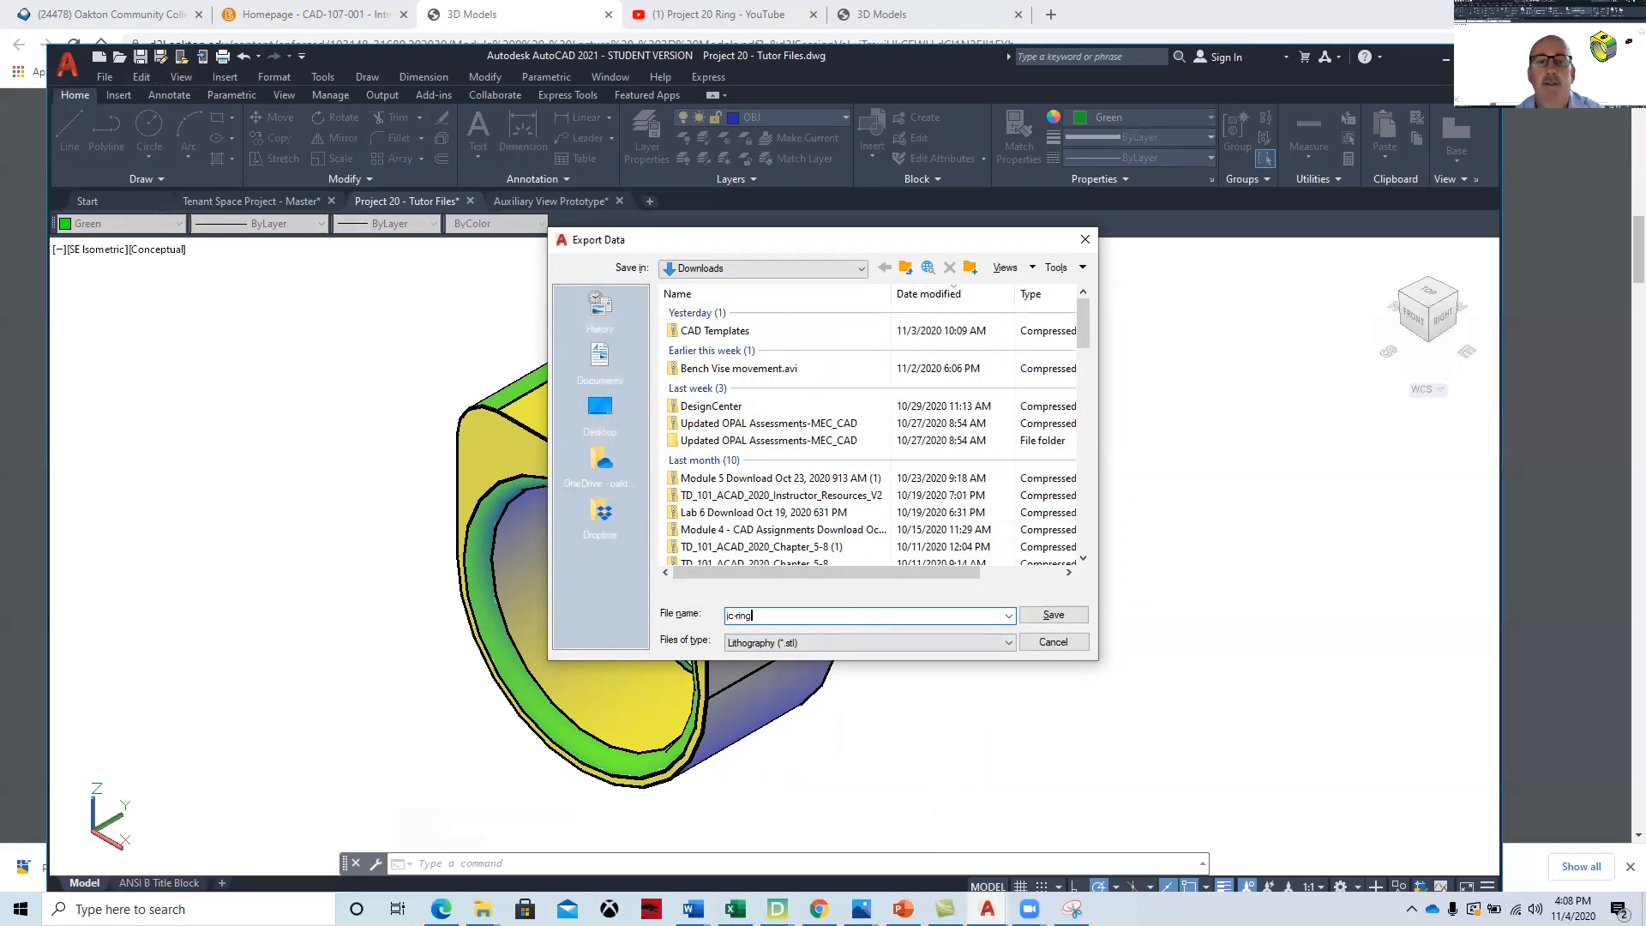
pyautogui.click(1061, 616)
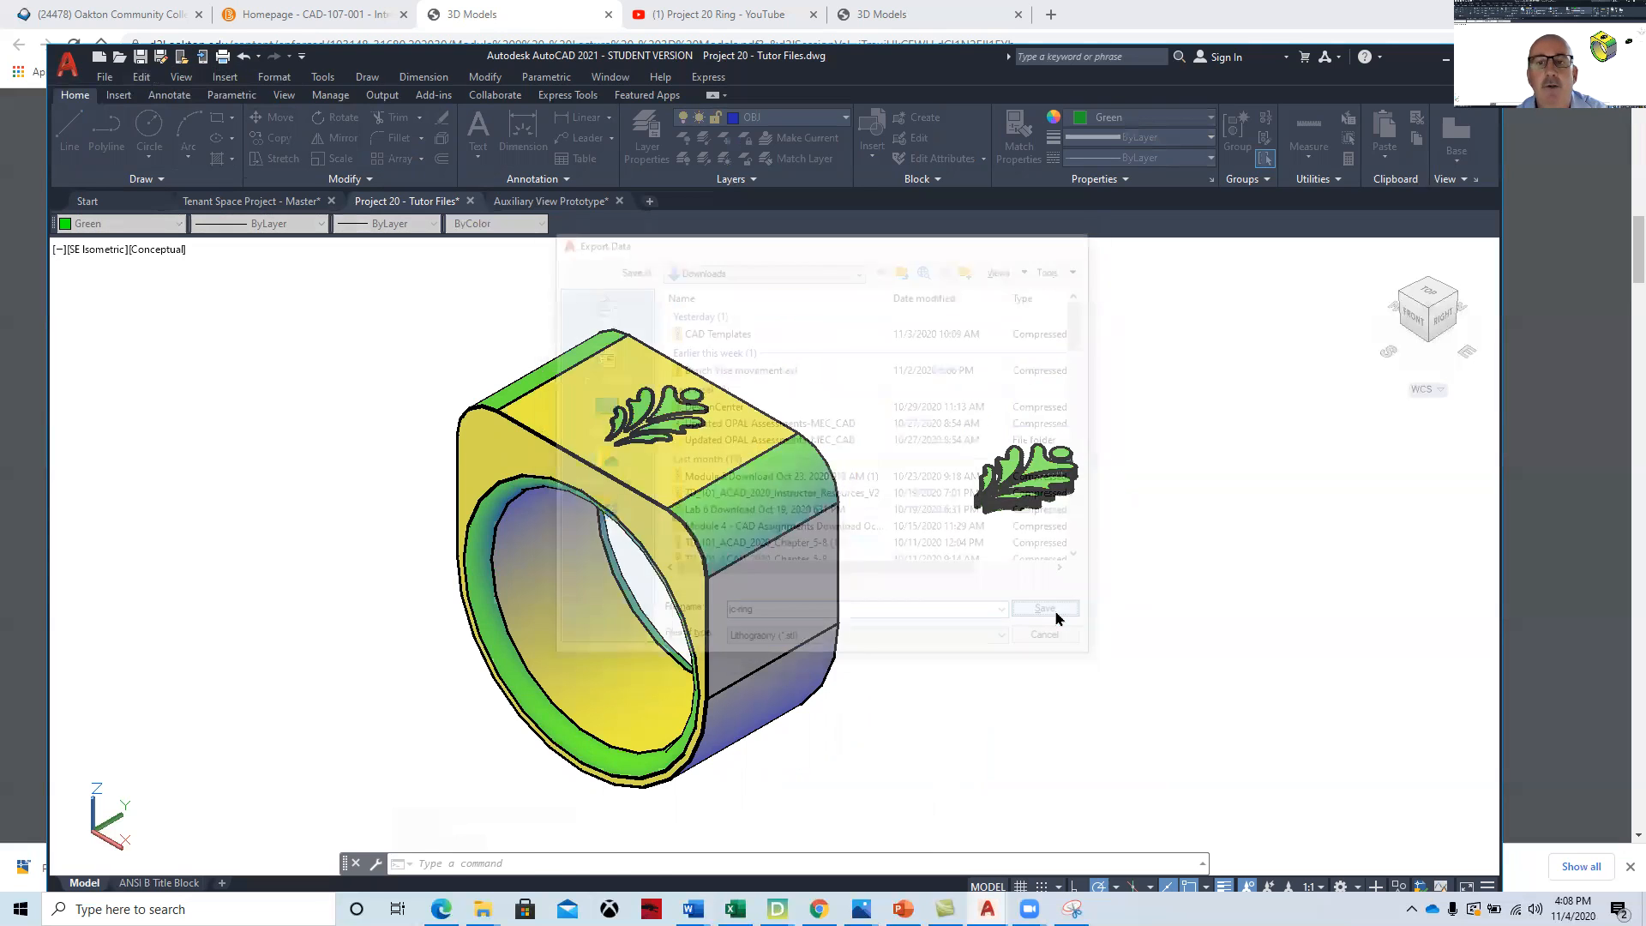
pyautogui.click(829, 549)
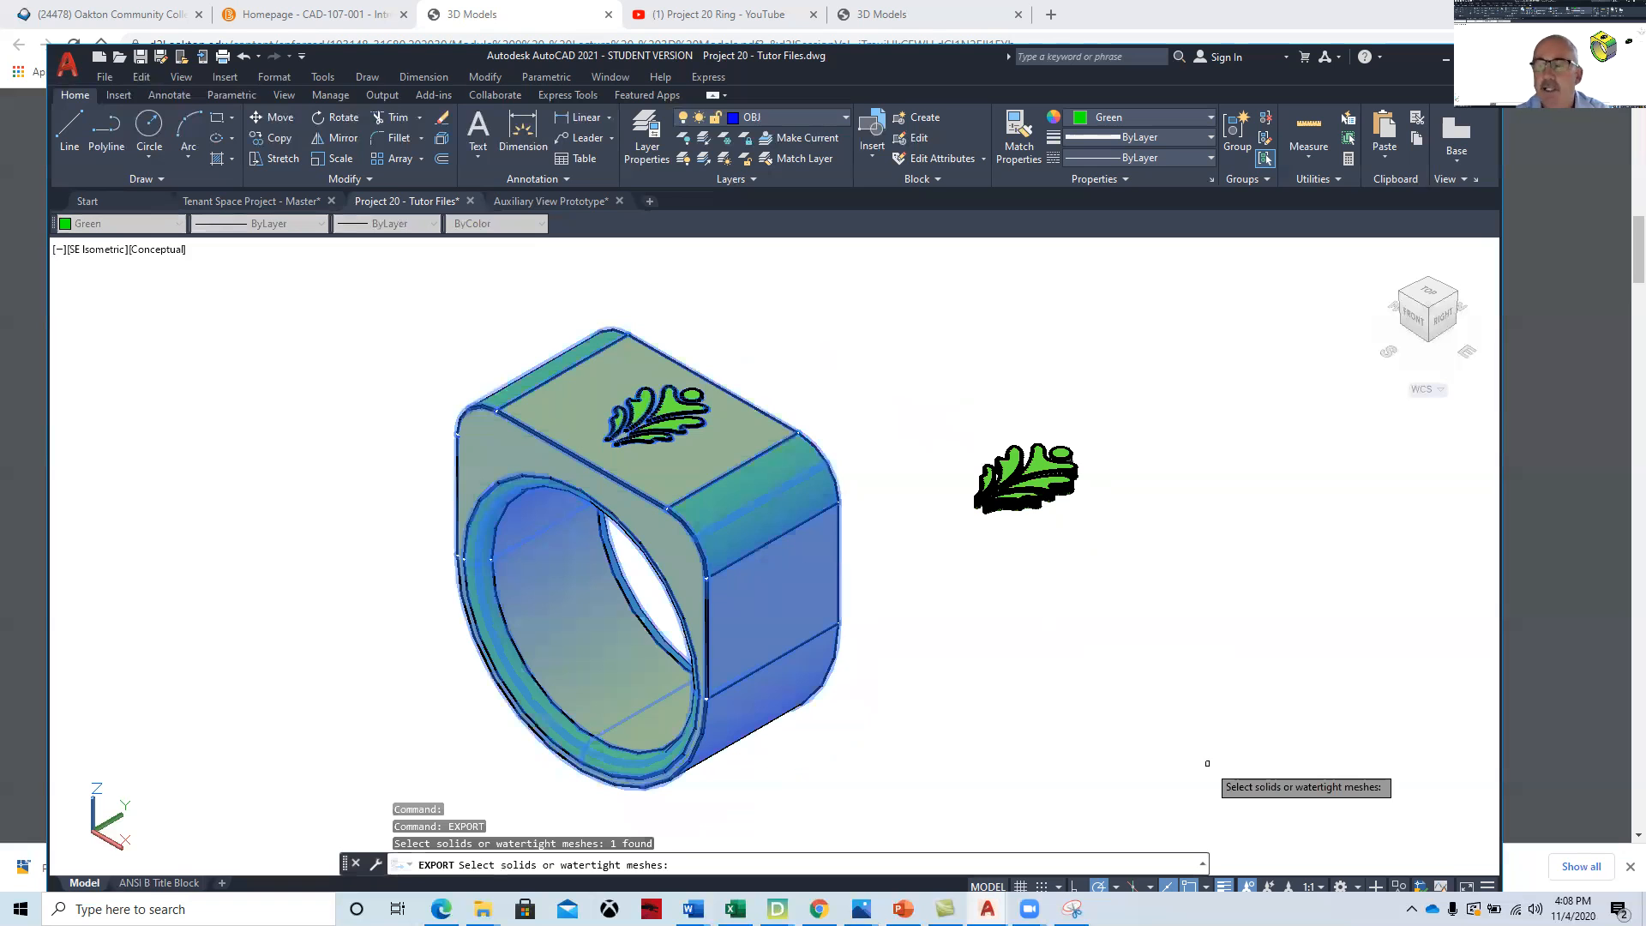
pyautogui.press('Return')
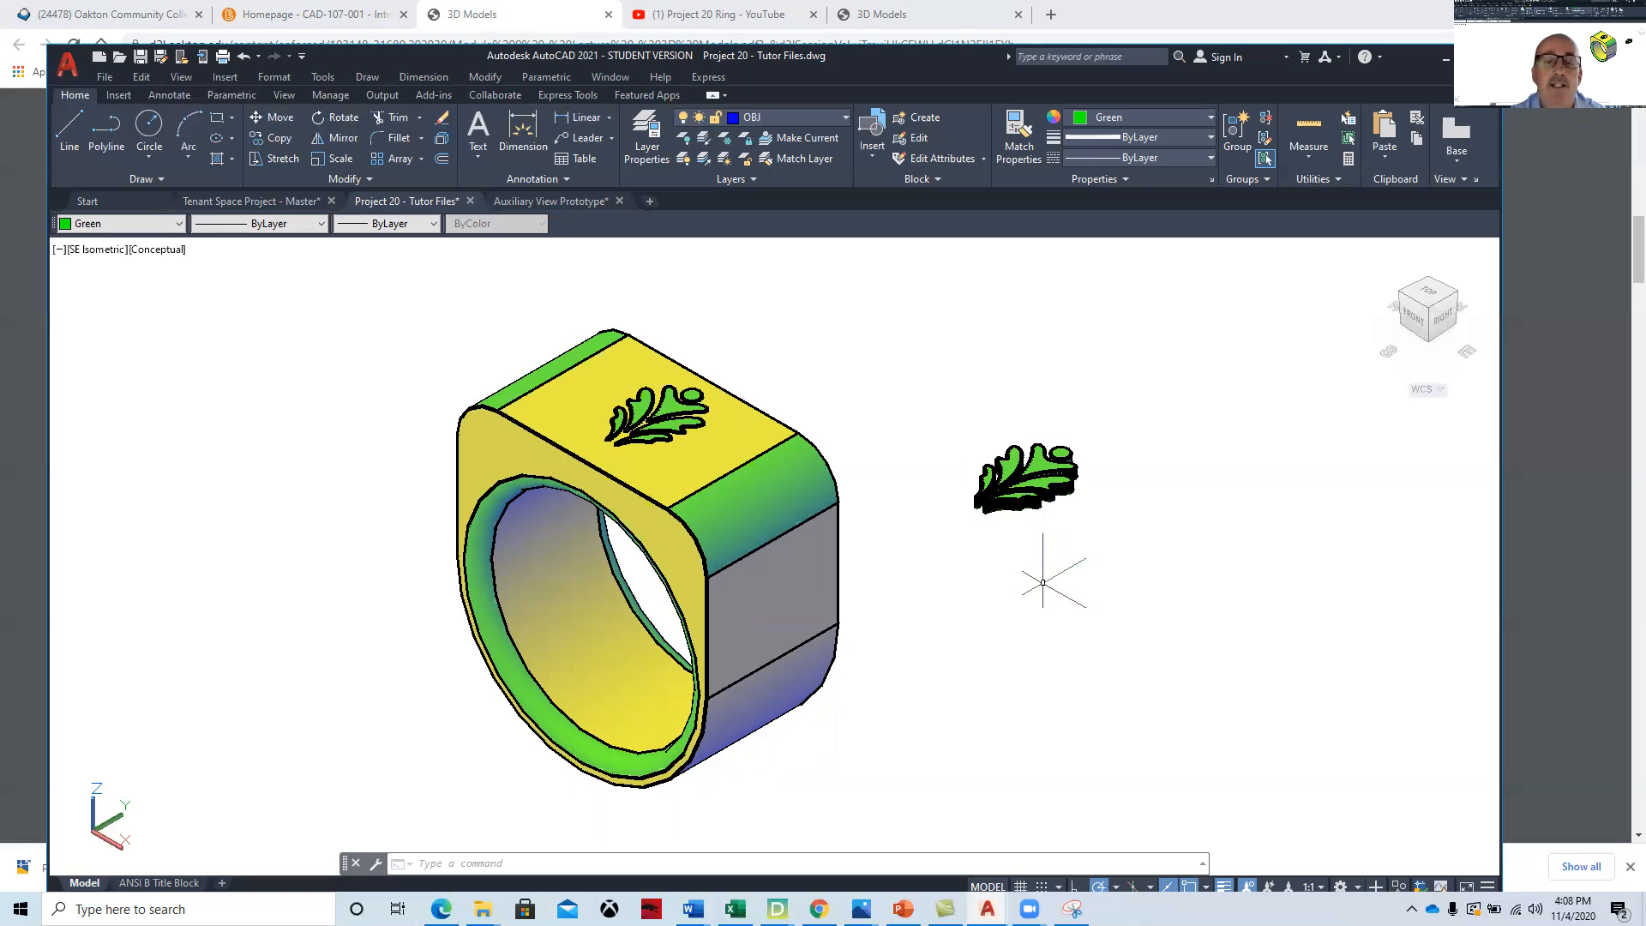
# - Export the separate leaf logo solids beside the ring to Downloads as an STL file named jc-ring logo
pyautogui.write('export')
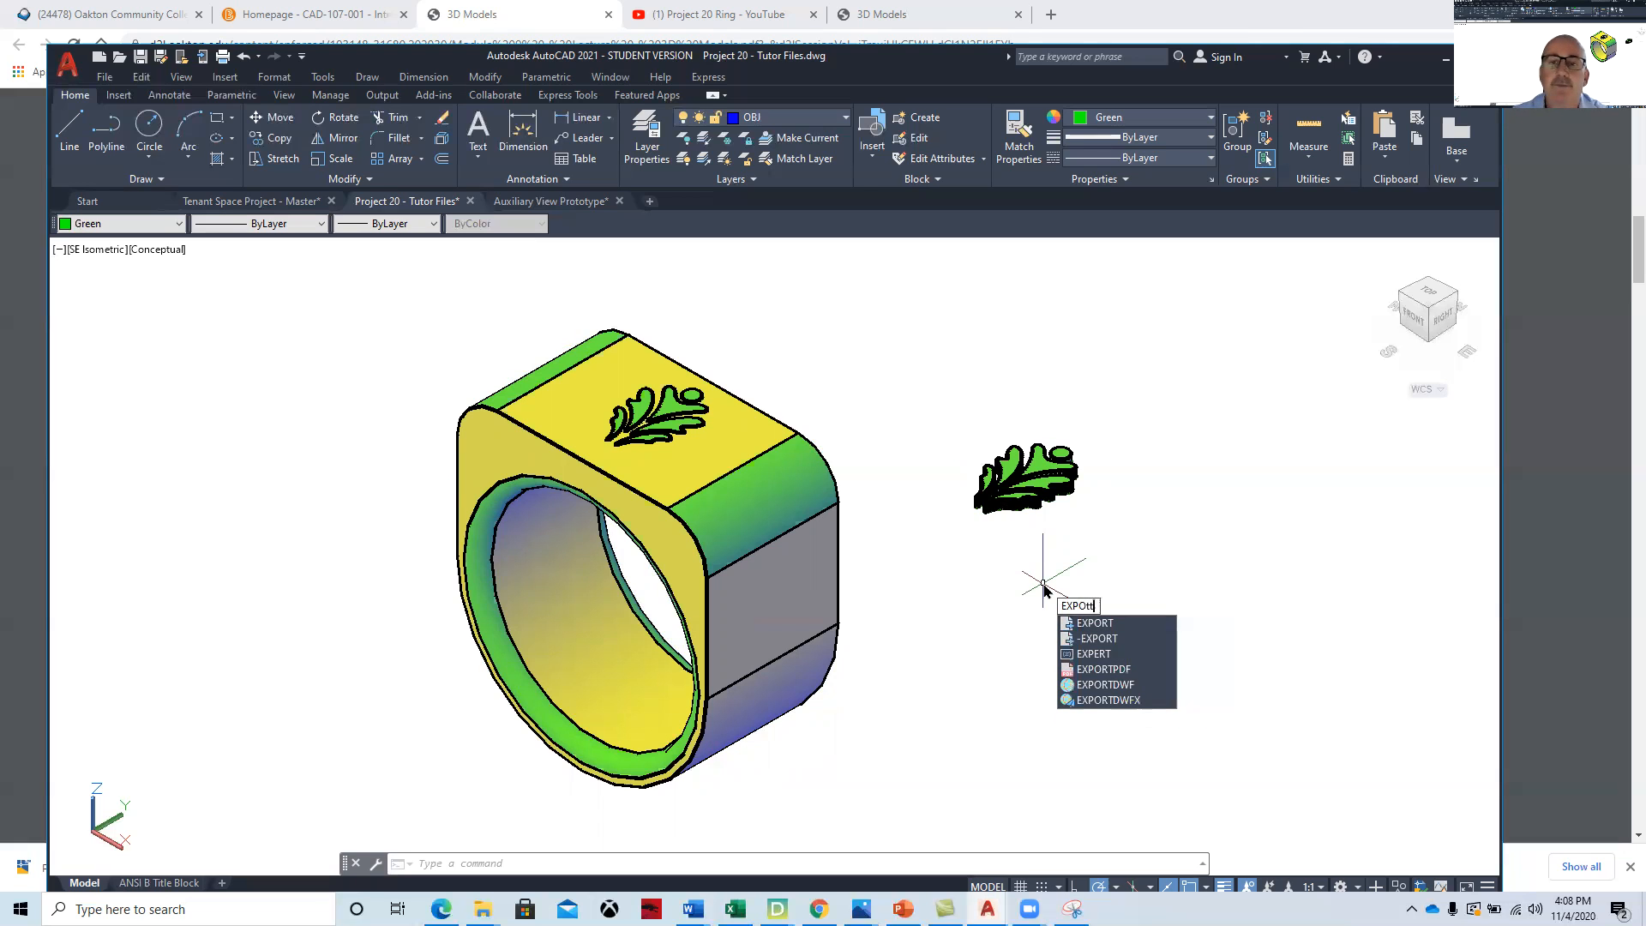
pyautogui.press('Return')
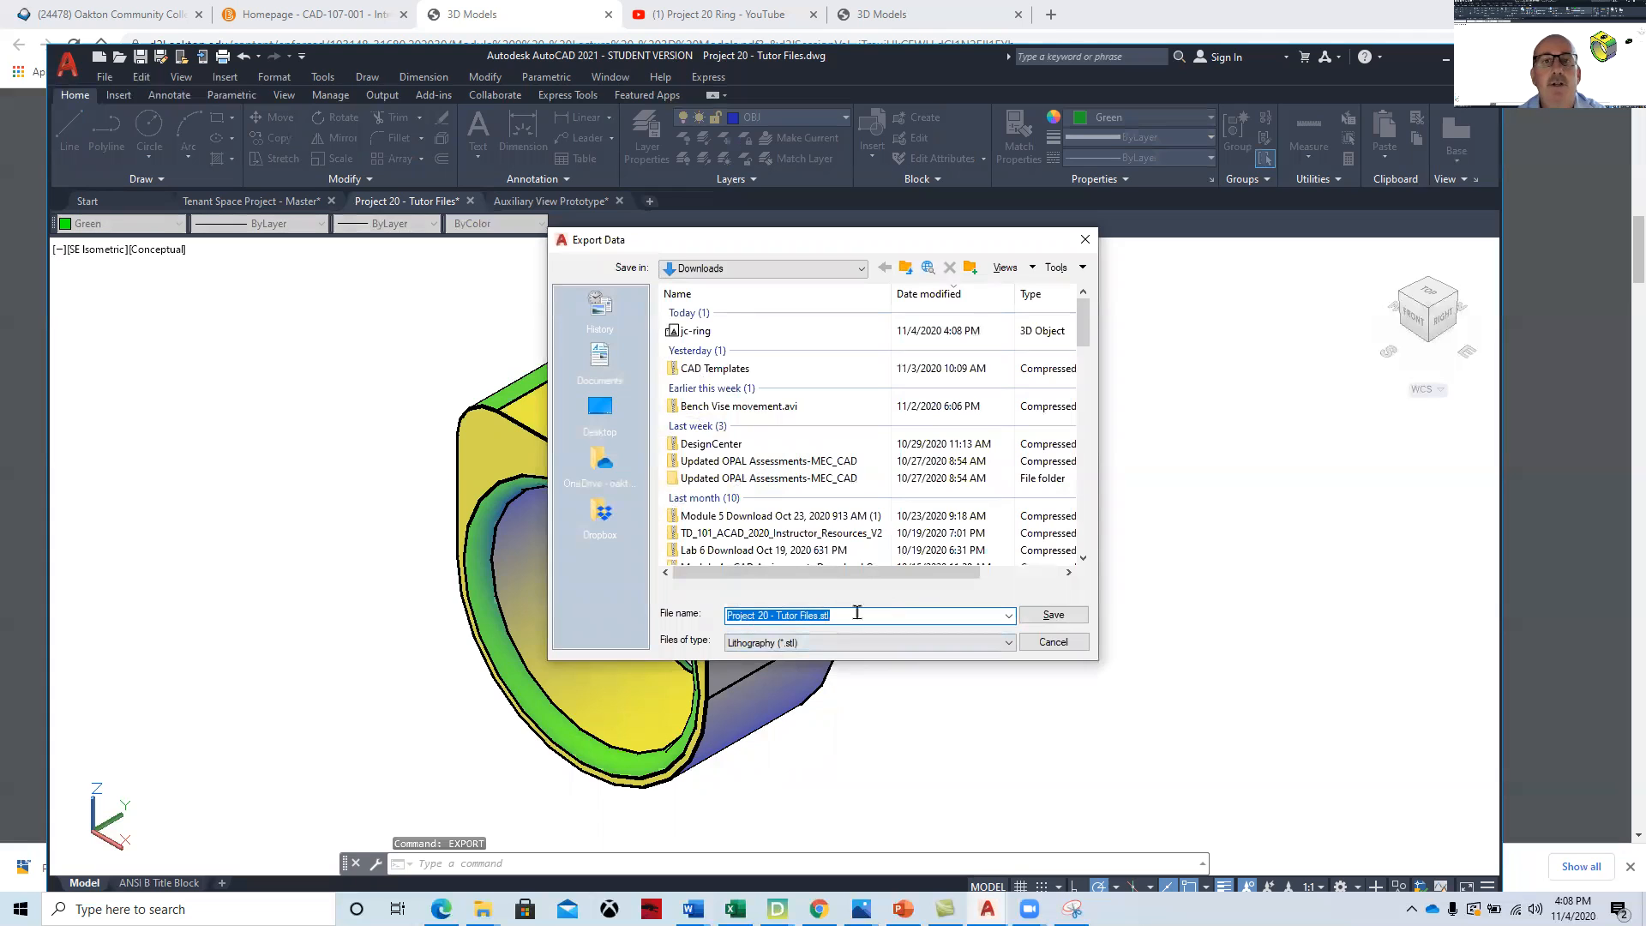
pyautogui.click(712, 331)
pyautogui.click(792, 619)
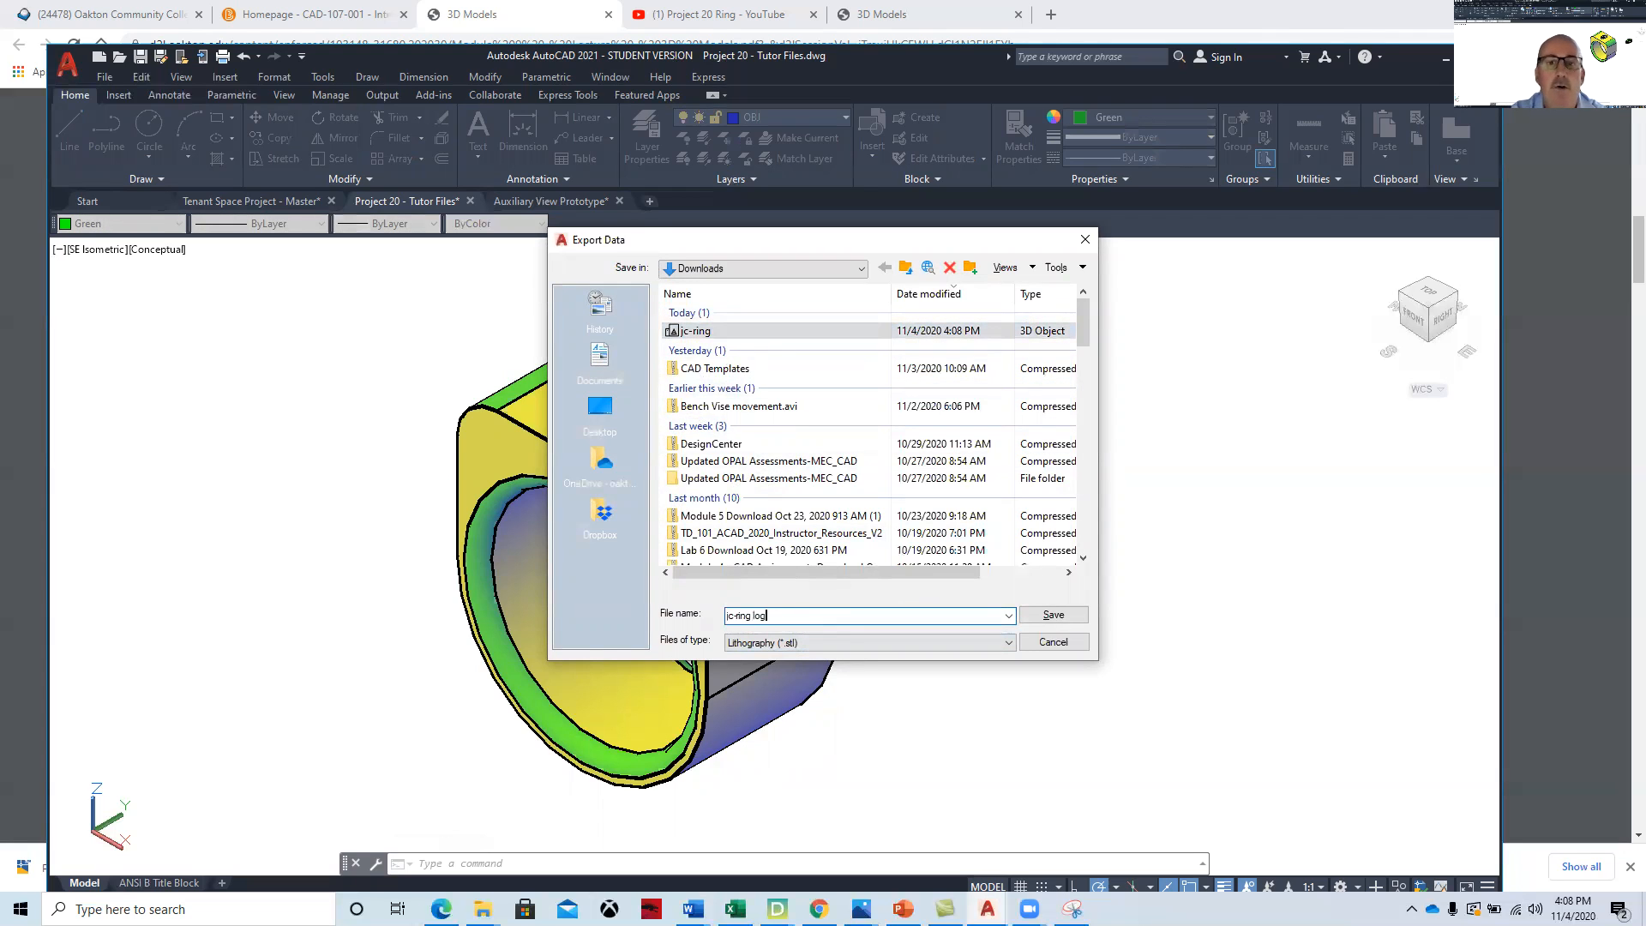
pyautogui.click(1052, 617)
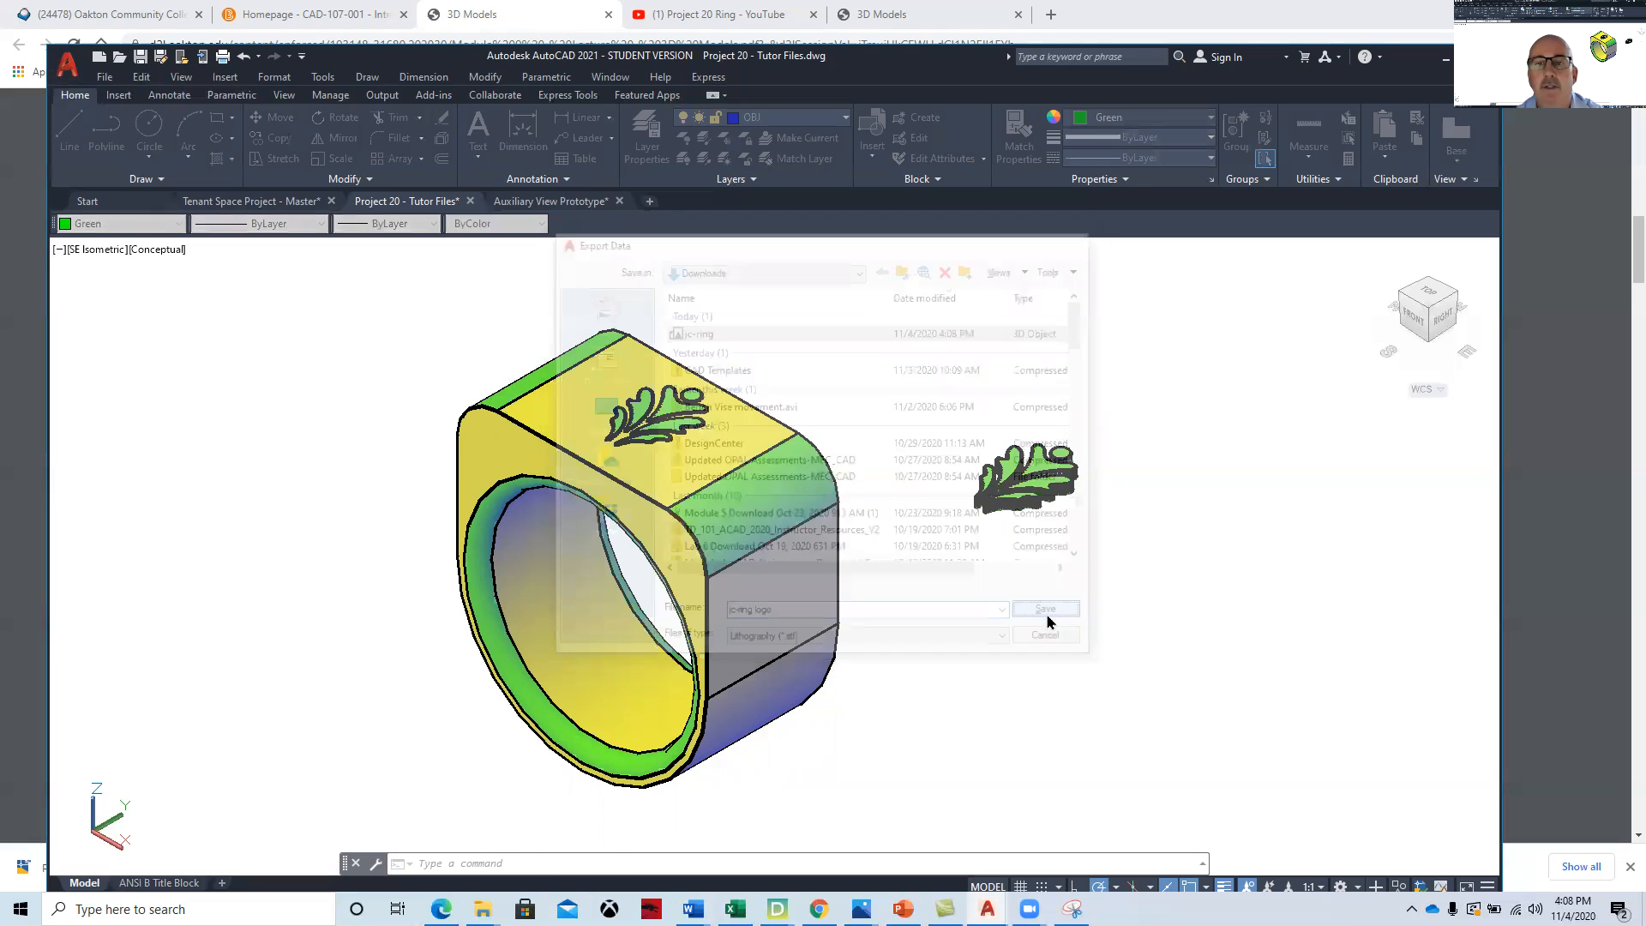
pyautogui.click(1086, 404)
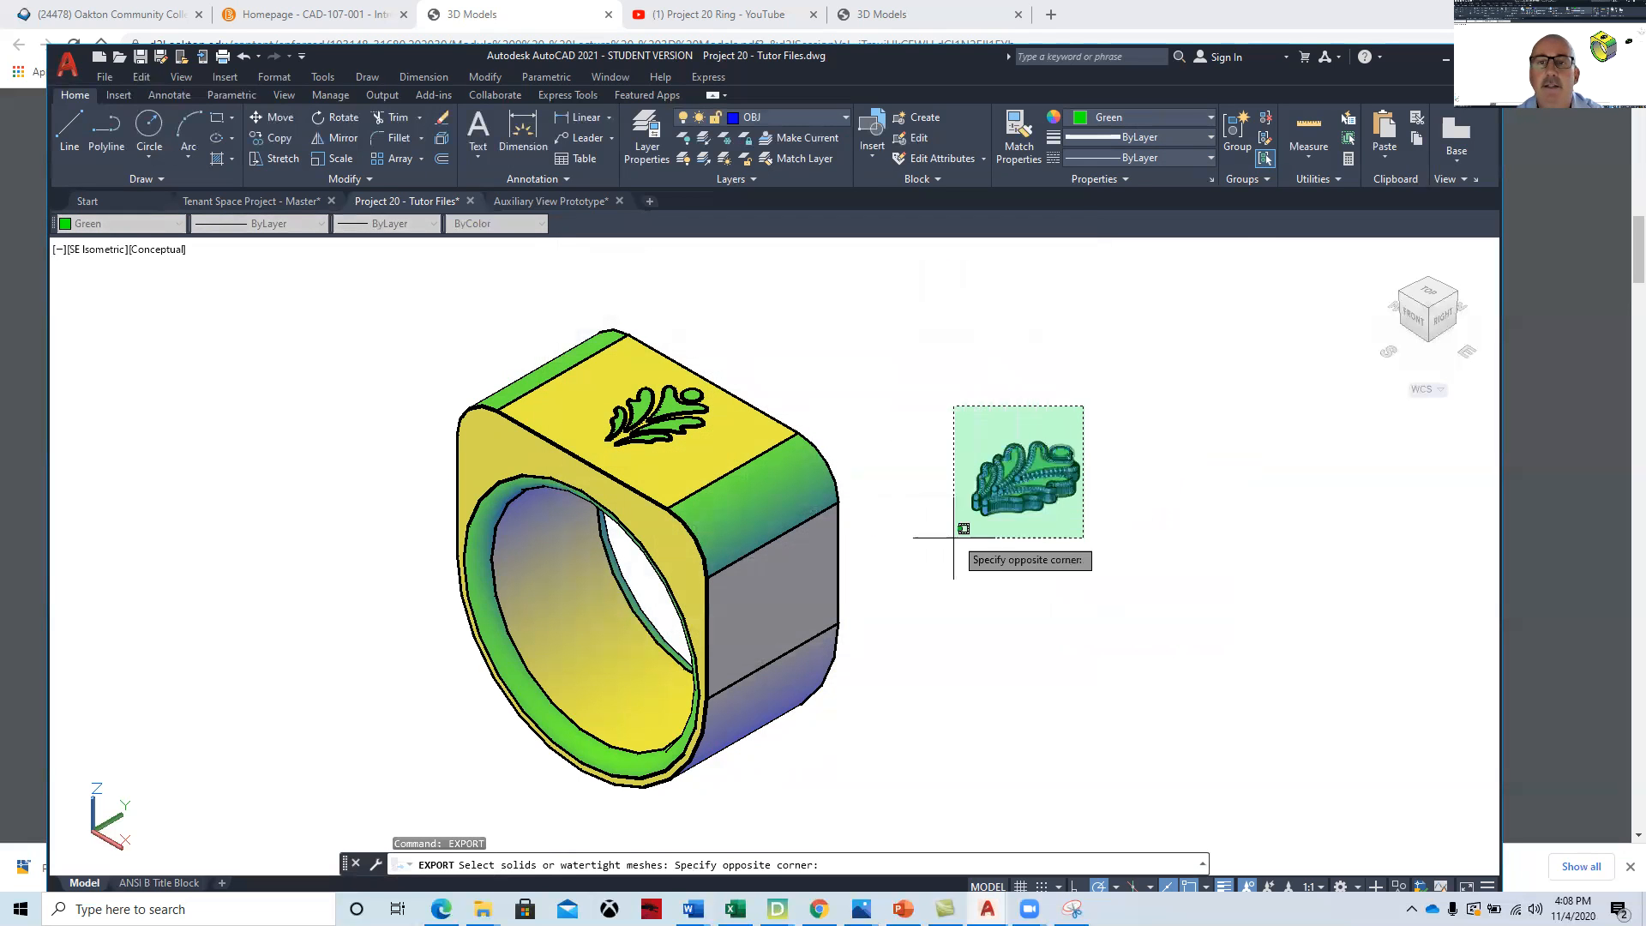
pyautogui.click(944, 550)
pyautogui.scroll(5, 1073, 453)
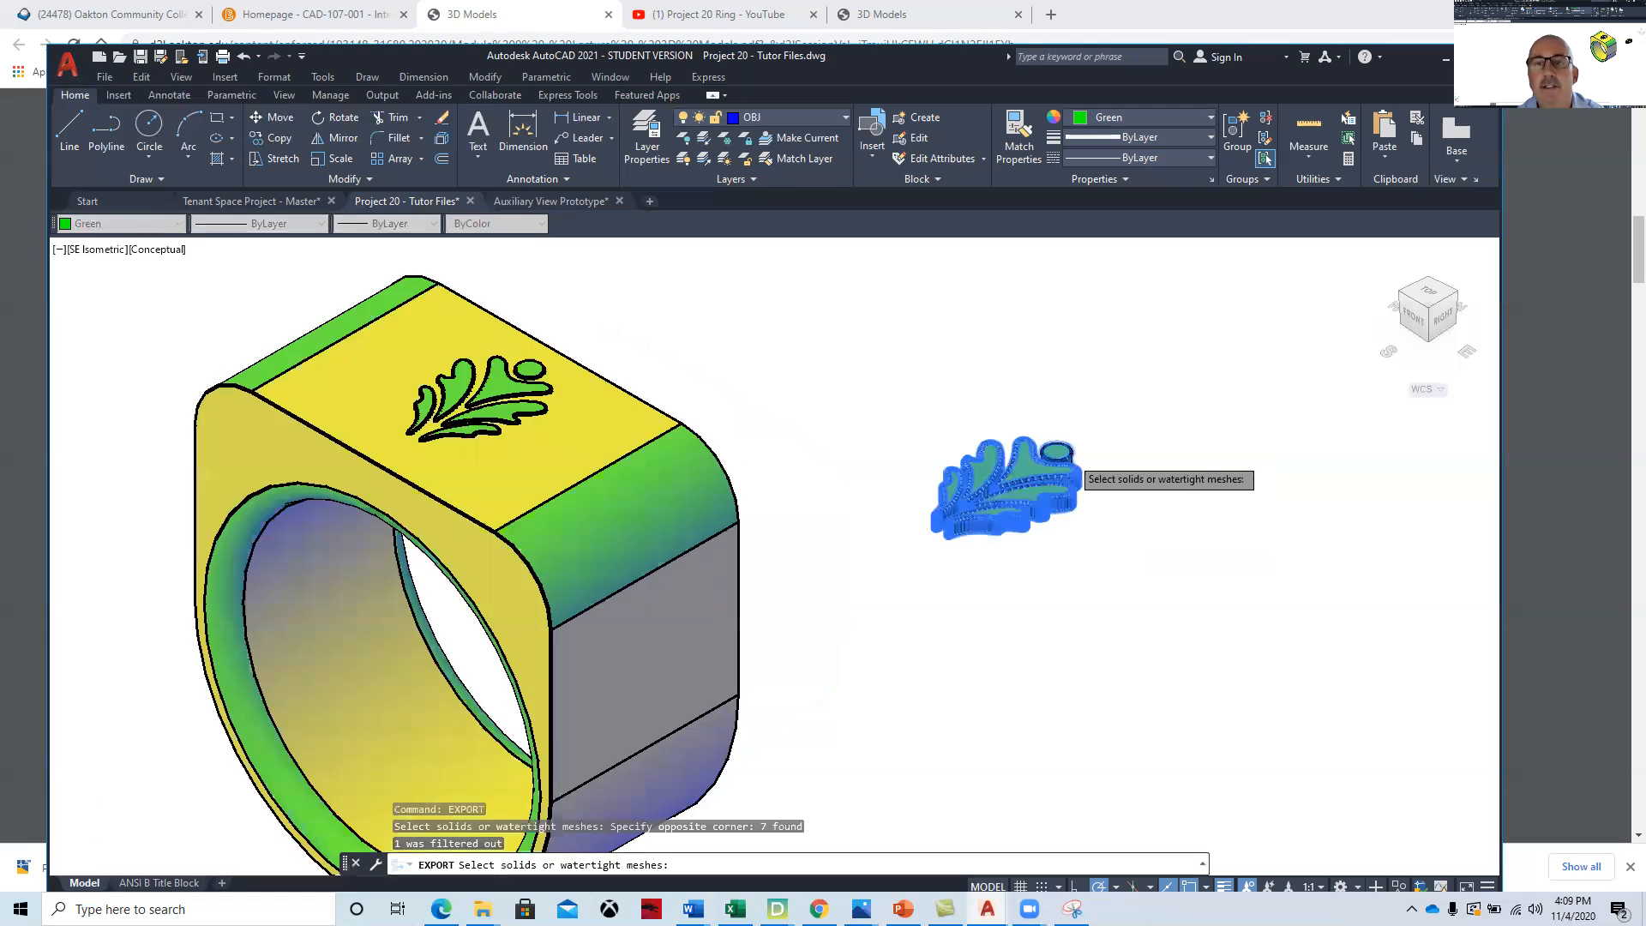
pyautogui.press('Return')
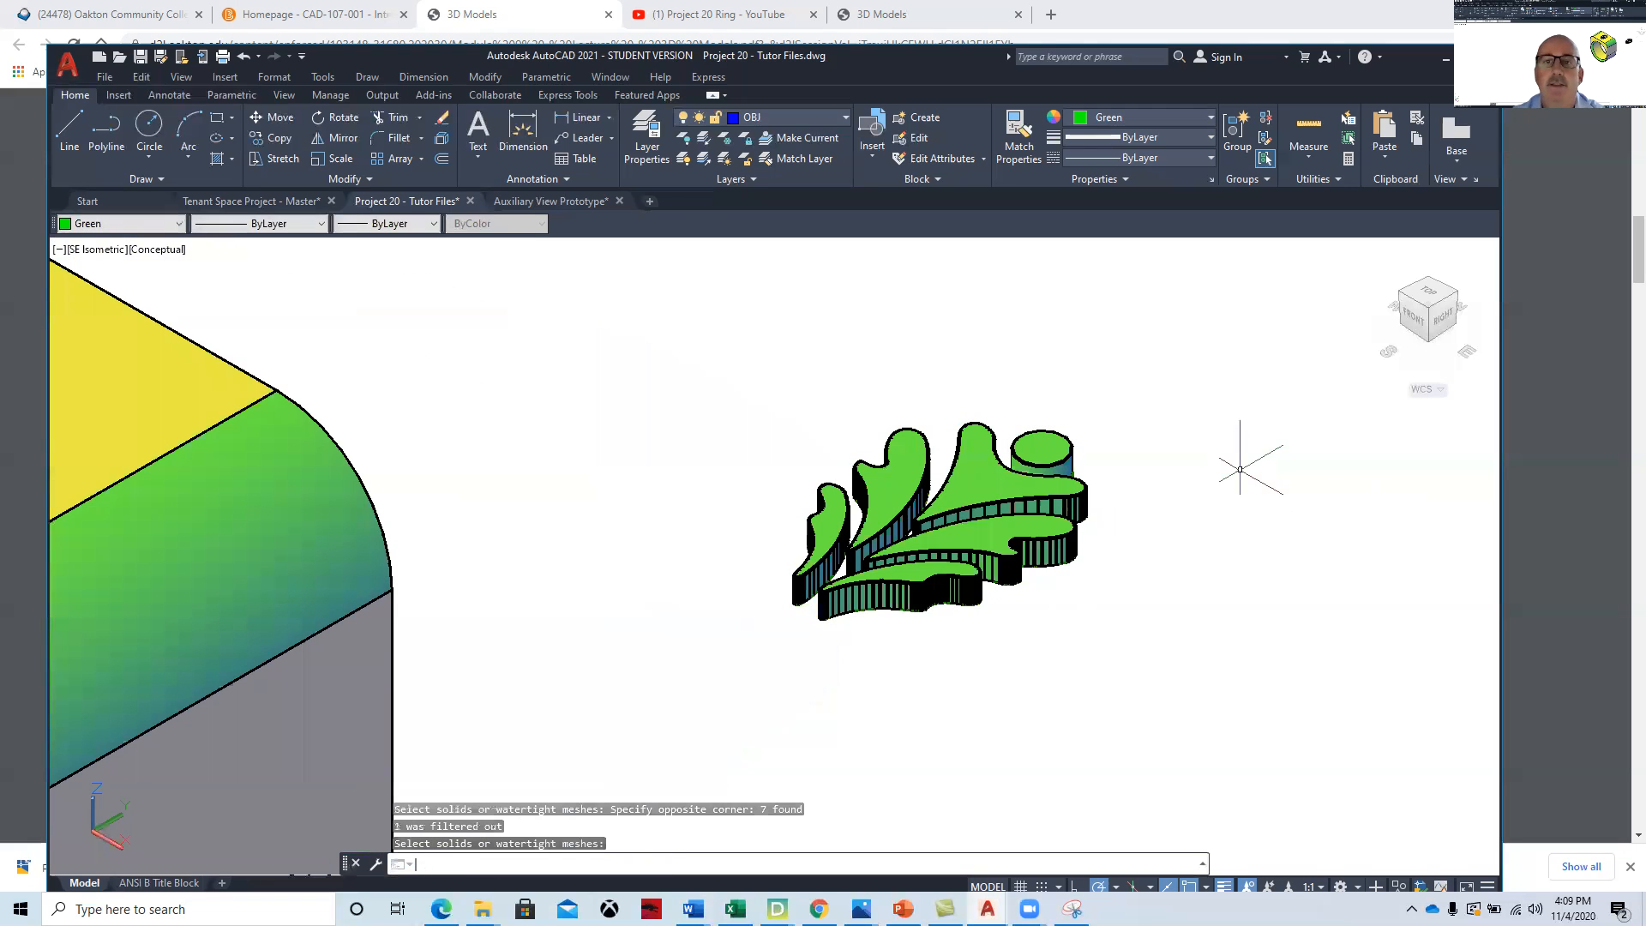
# - Switch to Dremel DigiLab 3D Slicer and start a new project, clearing the bench vice parts from the build plate
pyautogui.moveTo(777, 909)
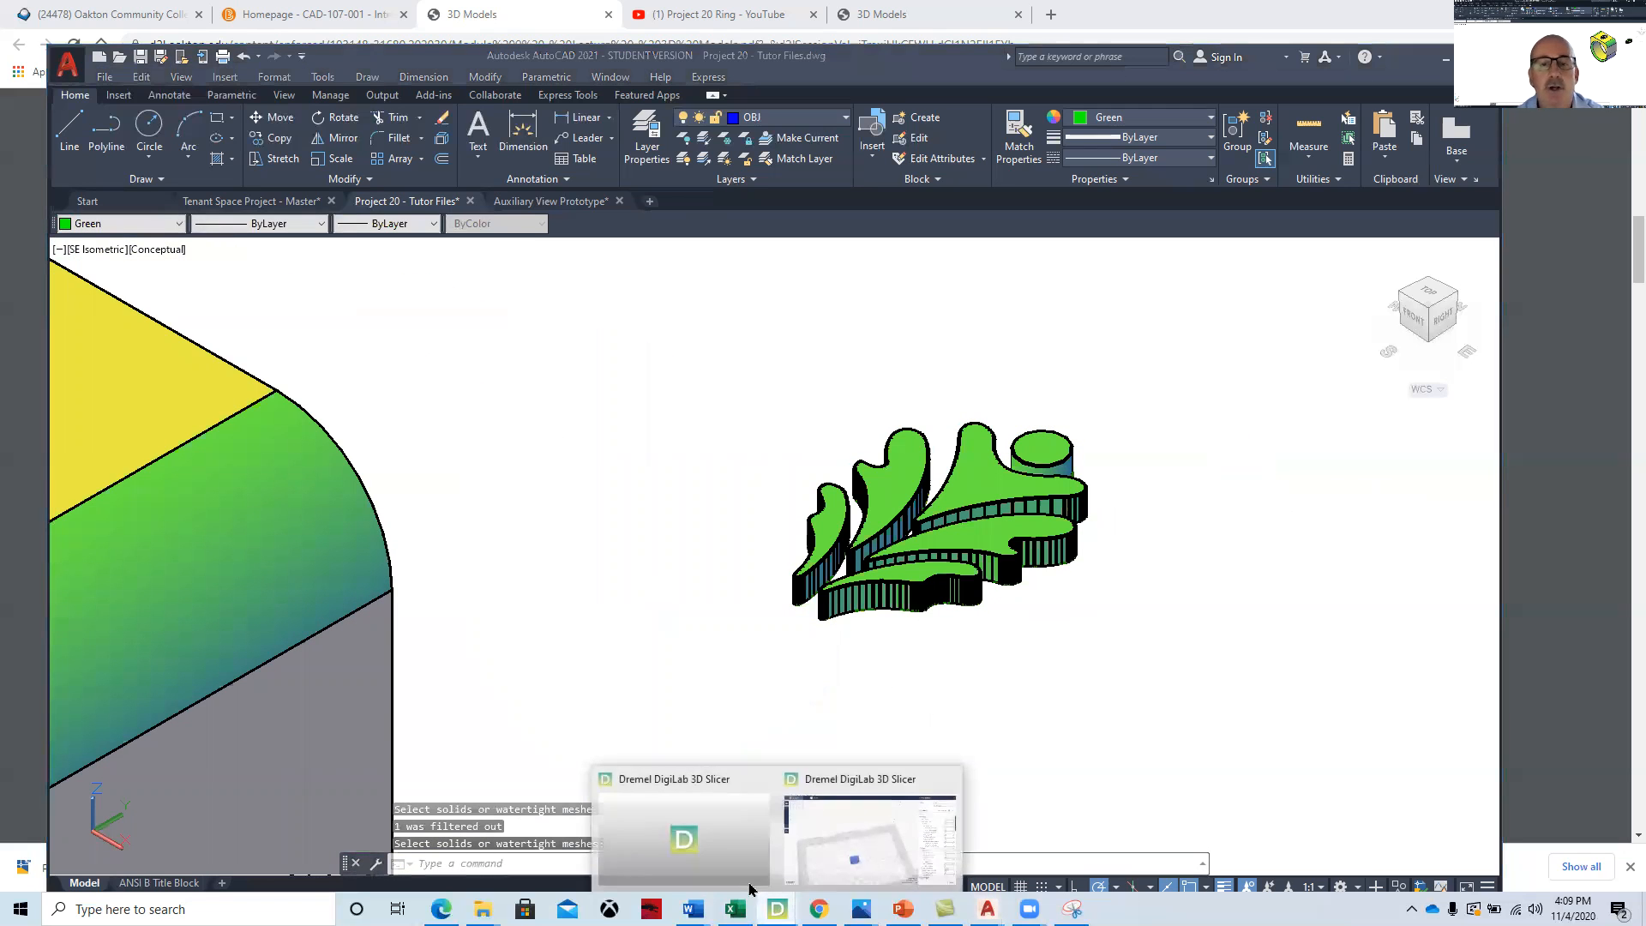
pyautogui.click(720, 847)
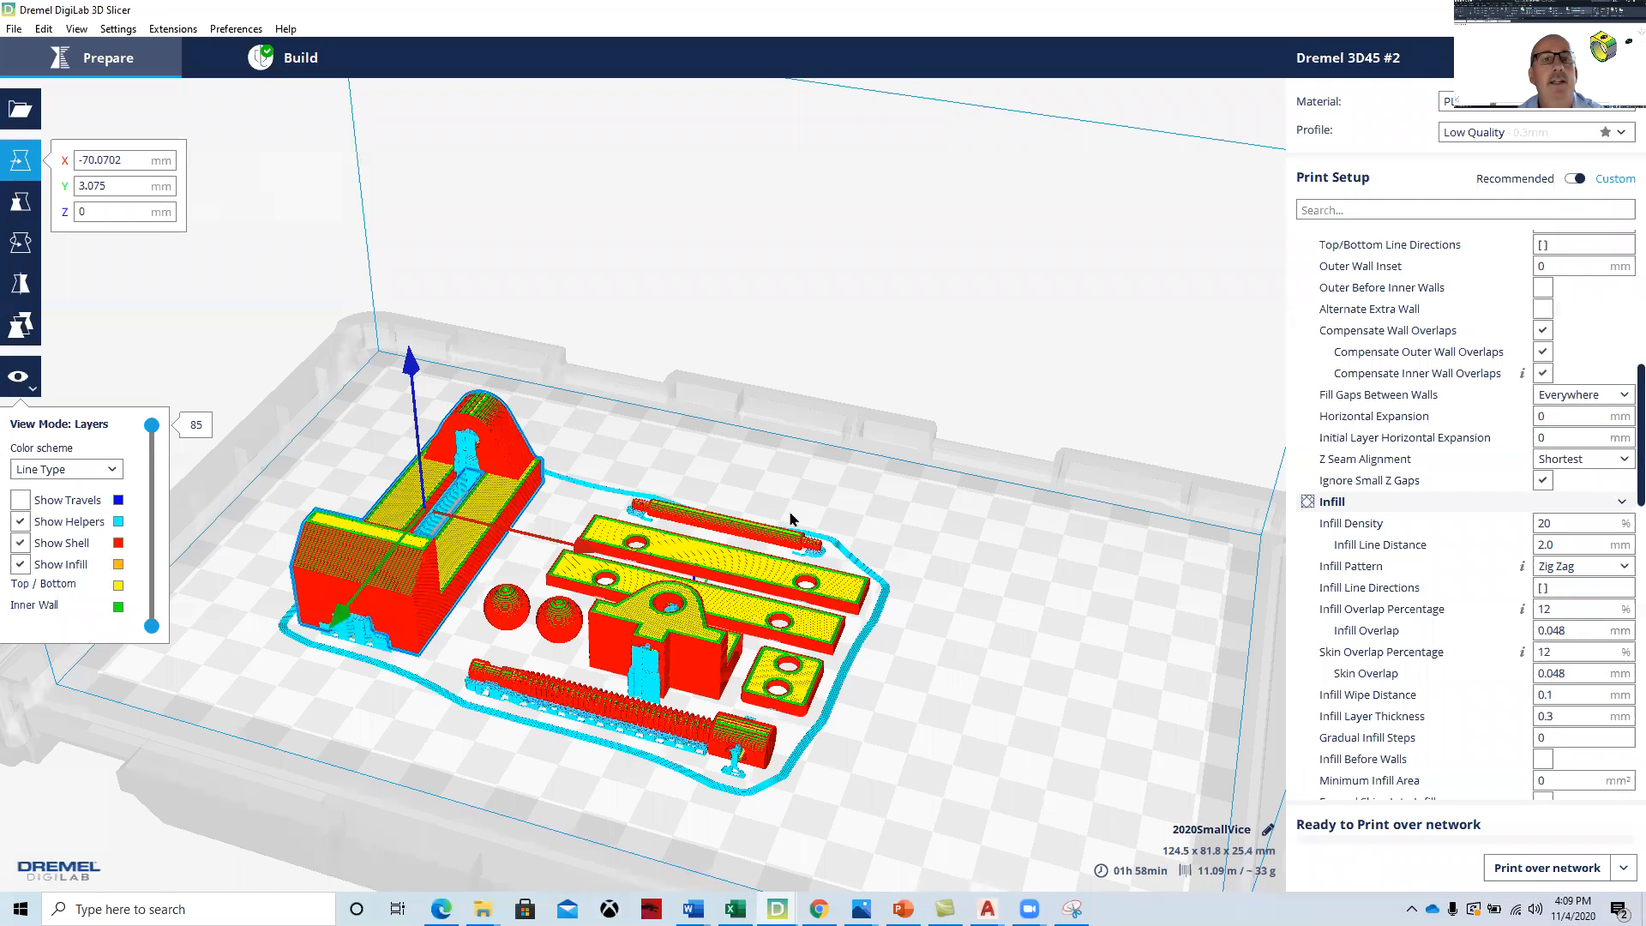
pyautogui.click(13, 29)
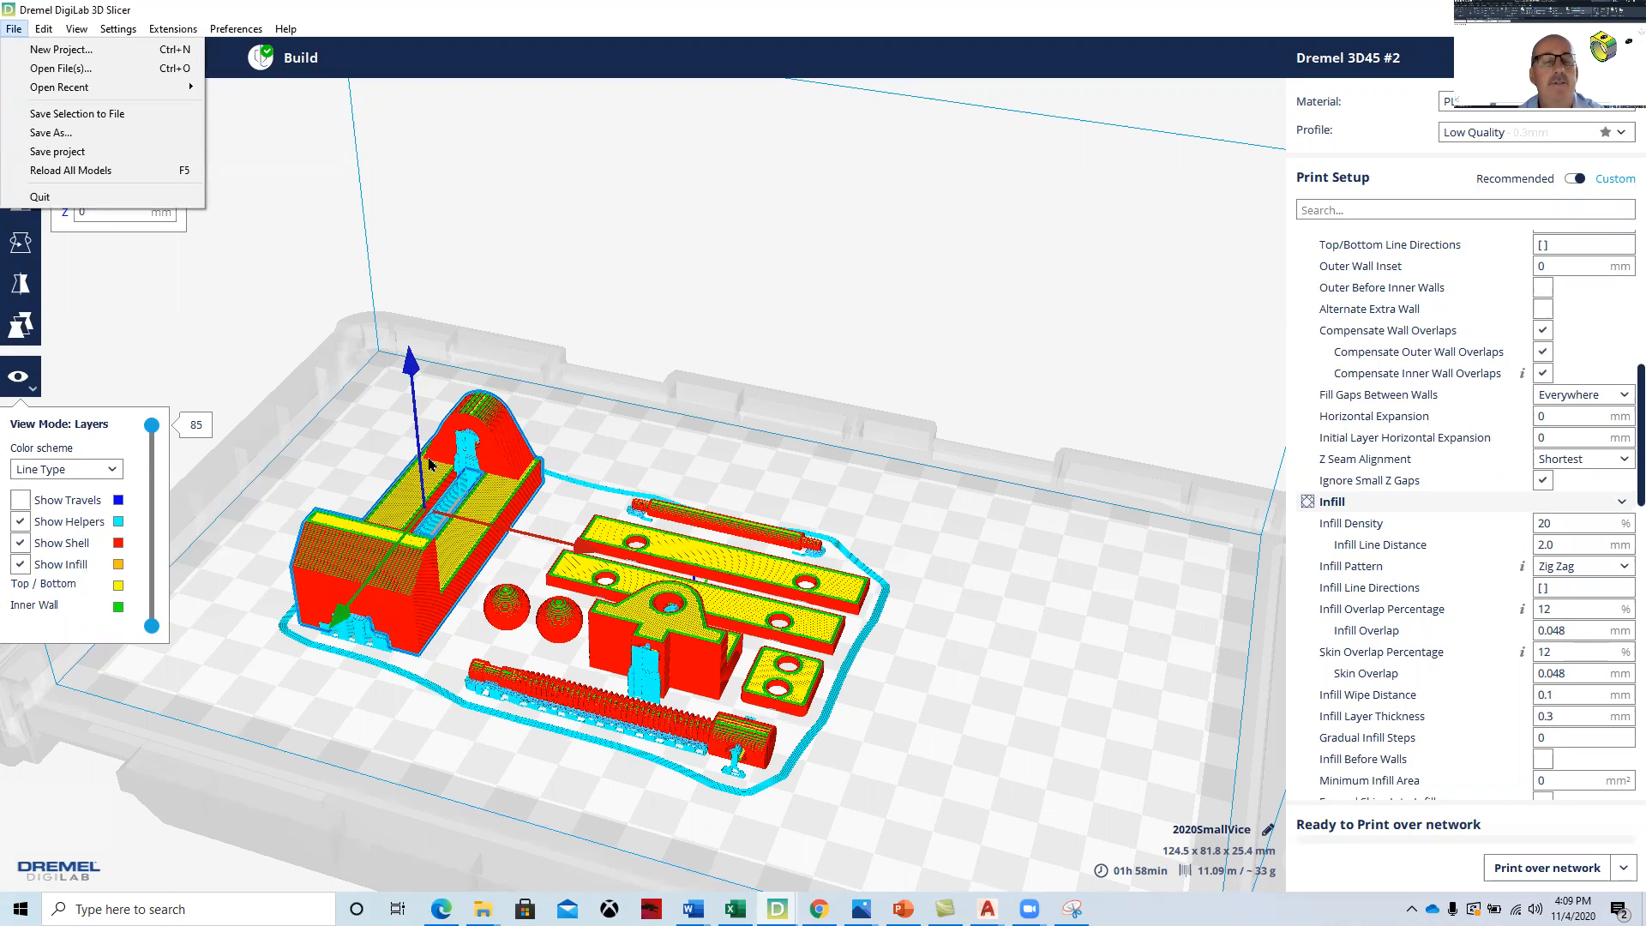
pyautogui.click(64, 50)
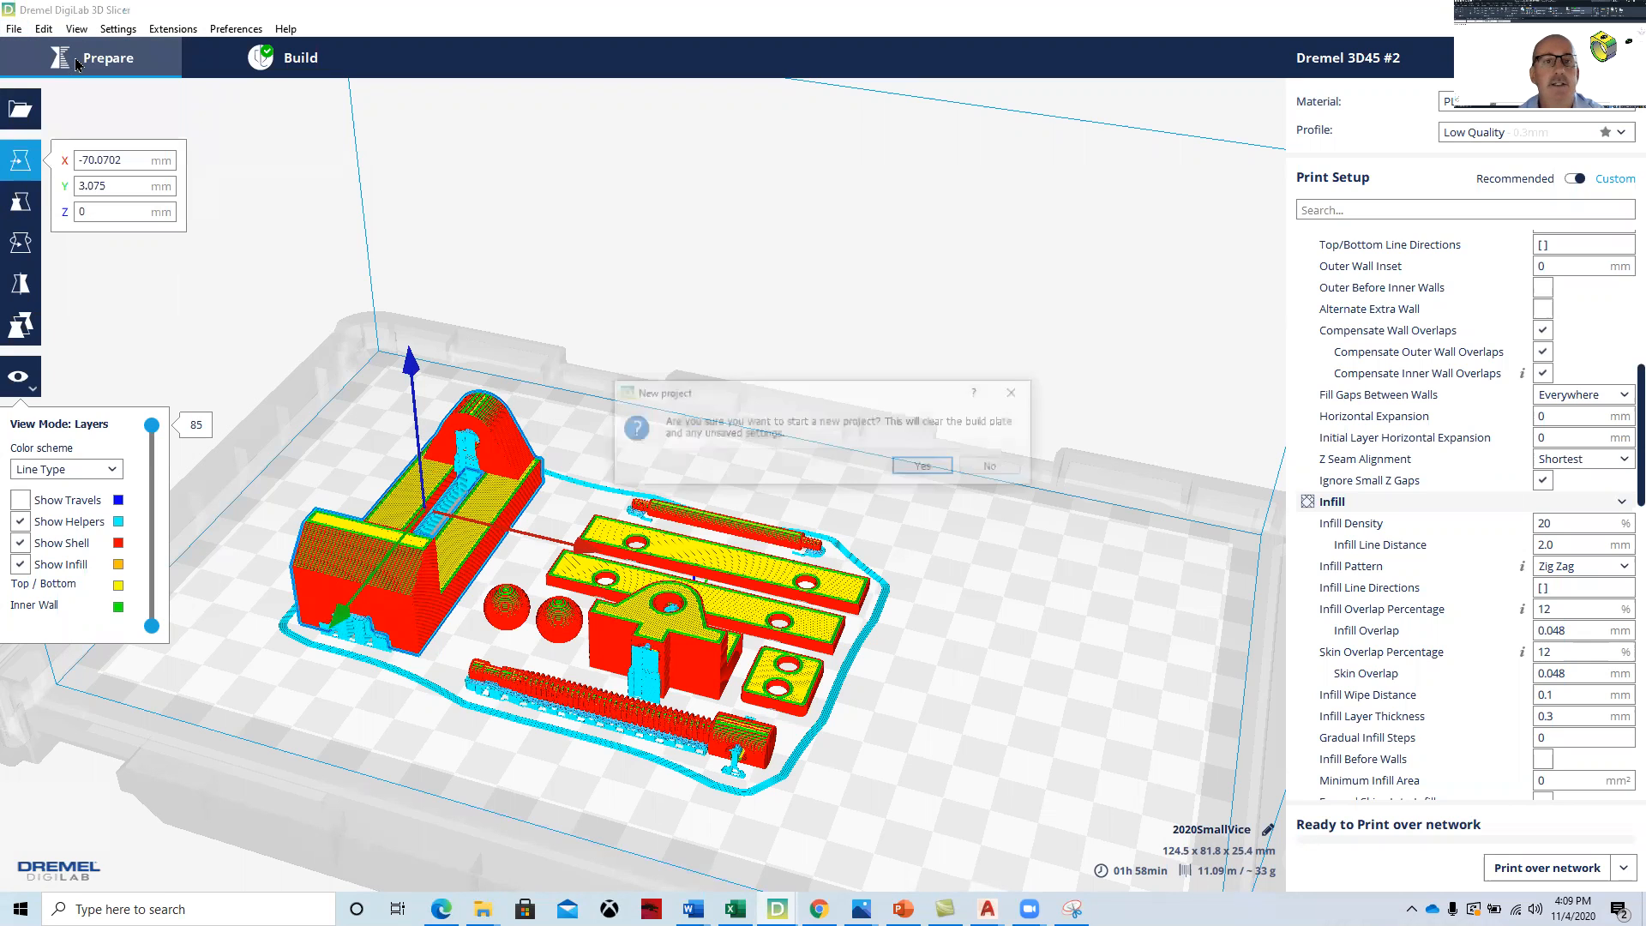
pyautogui.click(927, 467)
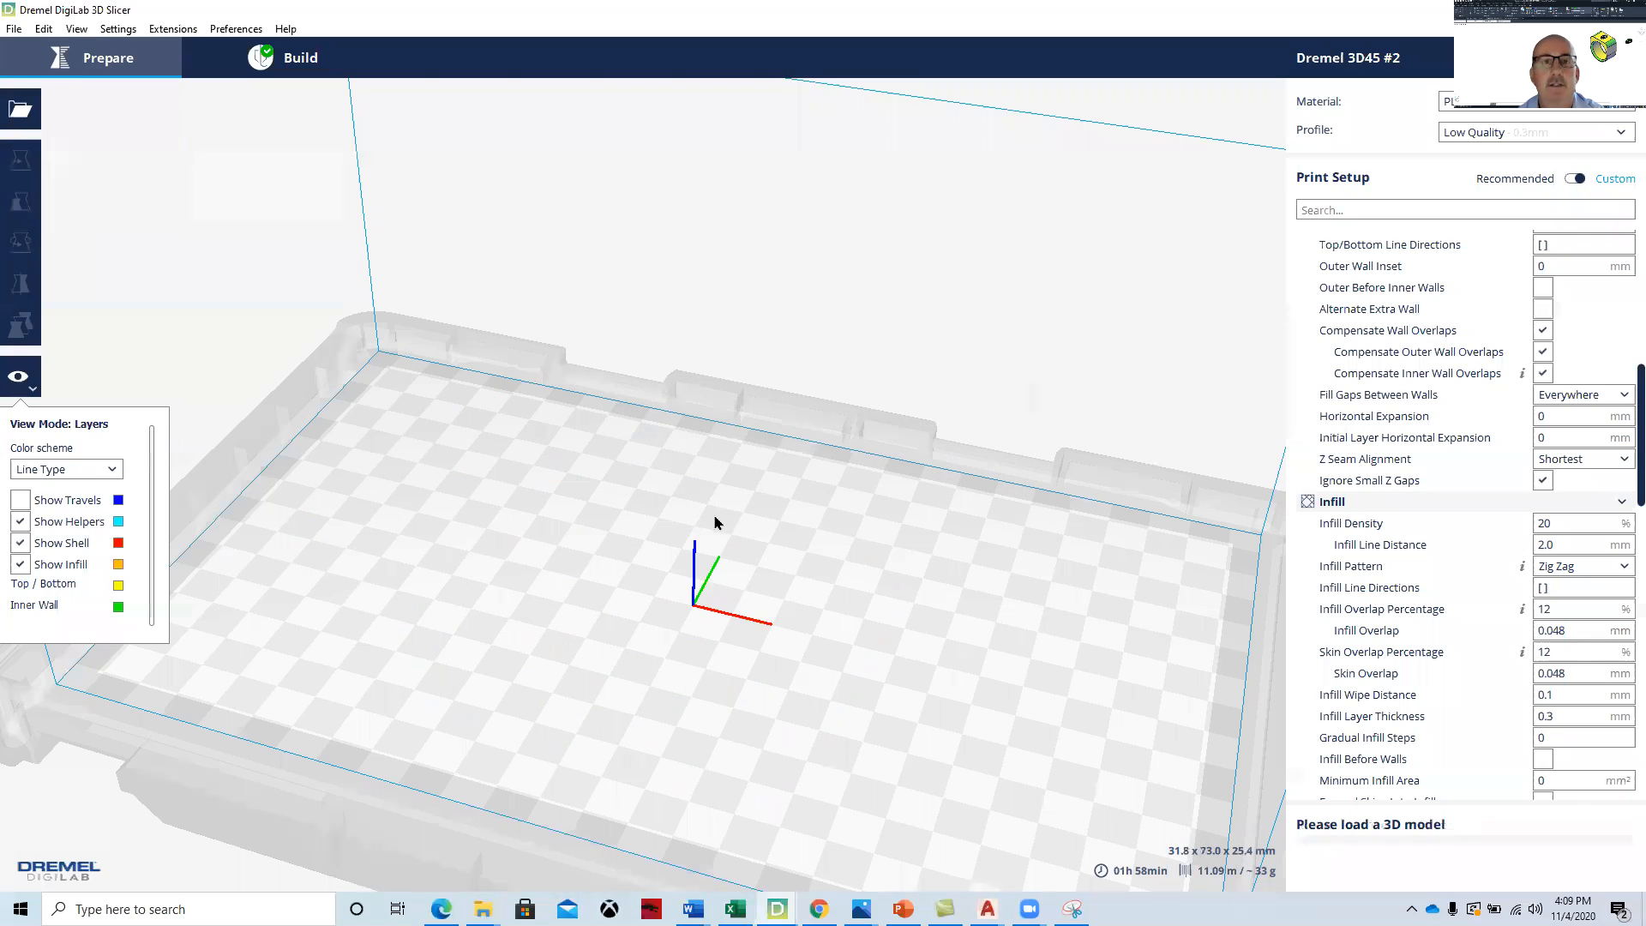
# - Load the jc-ring STL file from the Downloads folder onto the build plate
pyautogui.click(19, 105)
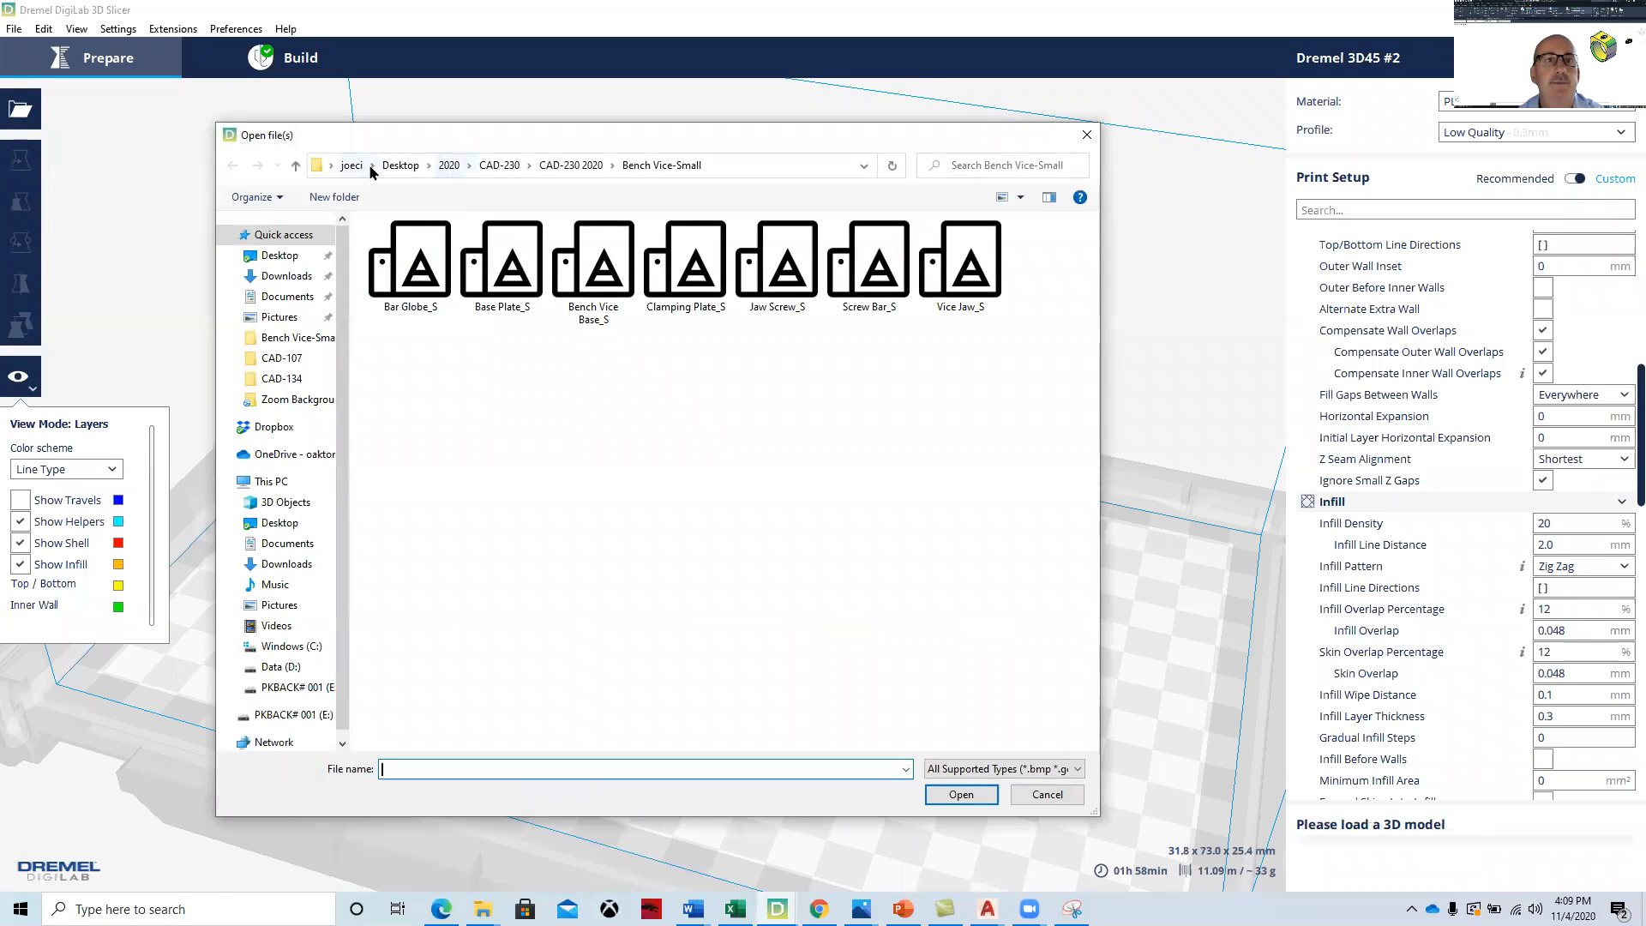
pyautogui.click(292, 276)
pyautogui.click(415, 289)
pyautogui.click(952, 794)
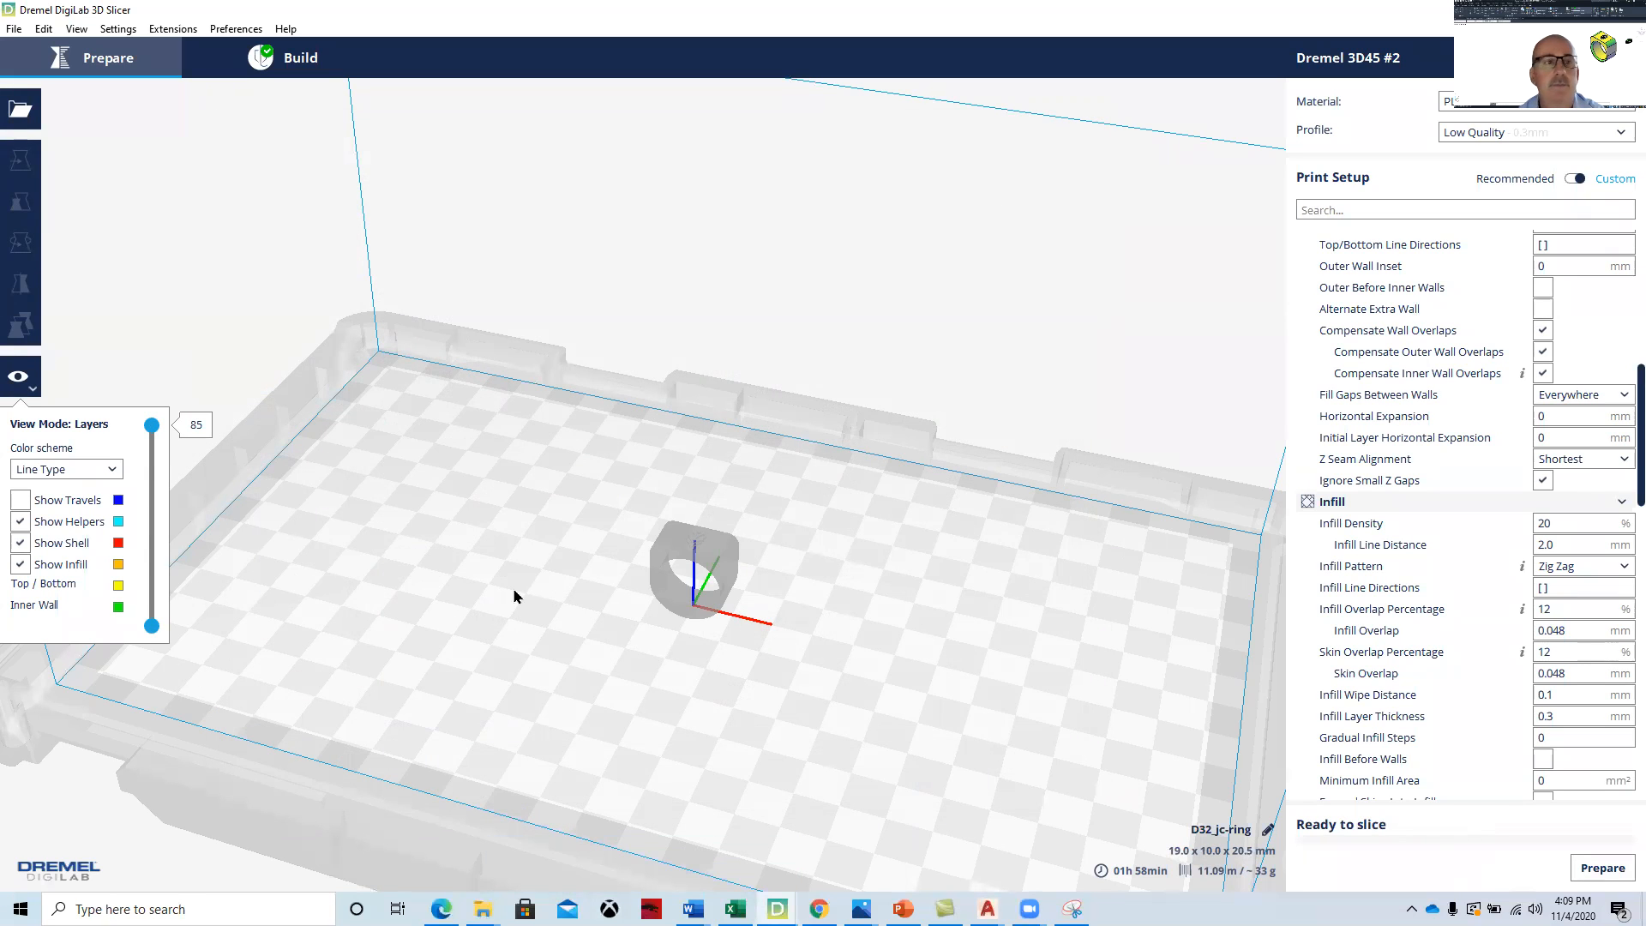
# - Add the jc-ring logo STL file from Downloads to the same build plate as the ring
pyautogui.scroll(3, 699, 587)
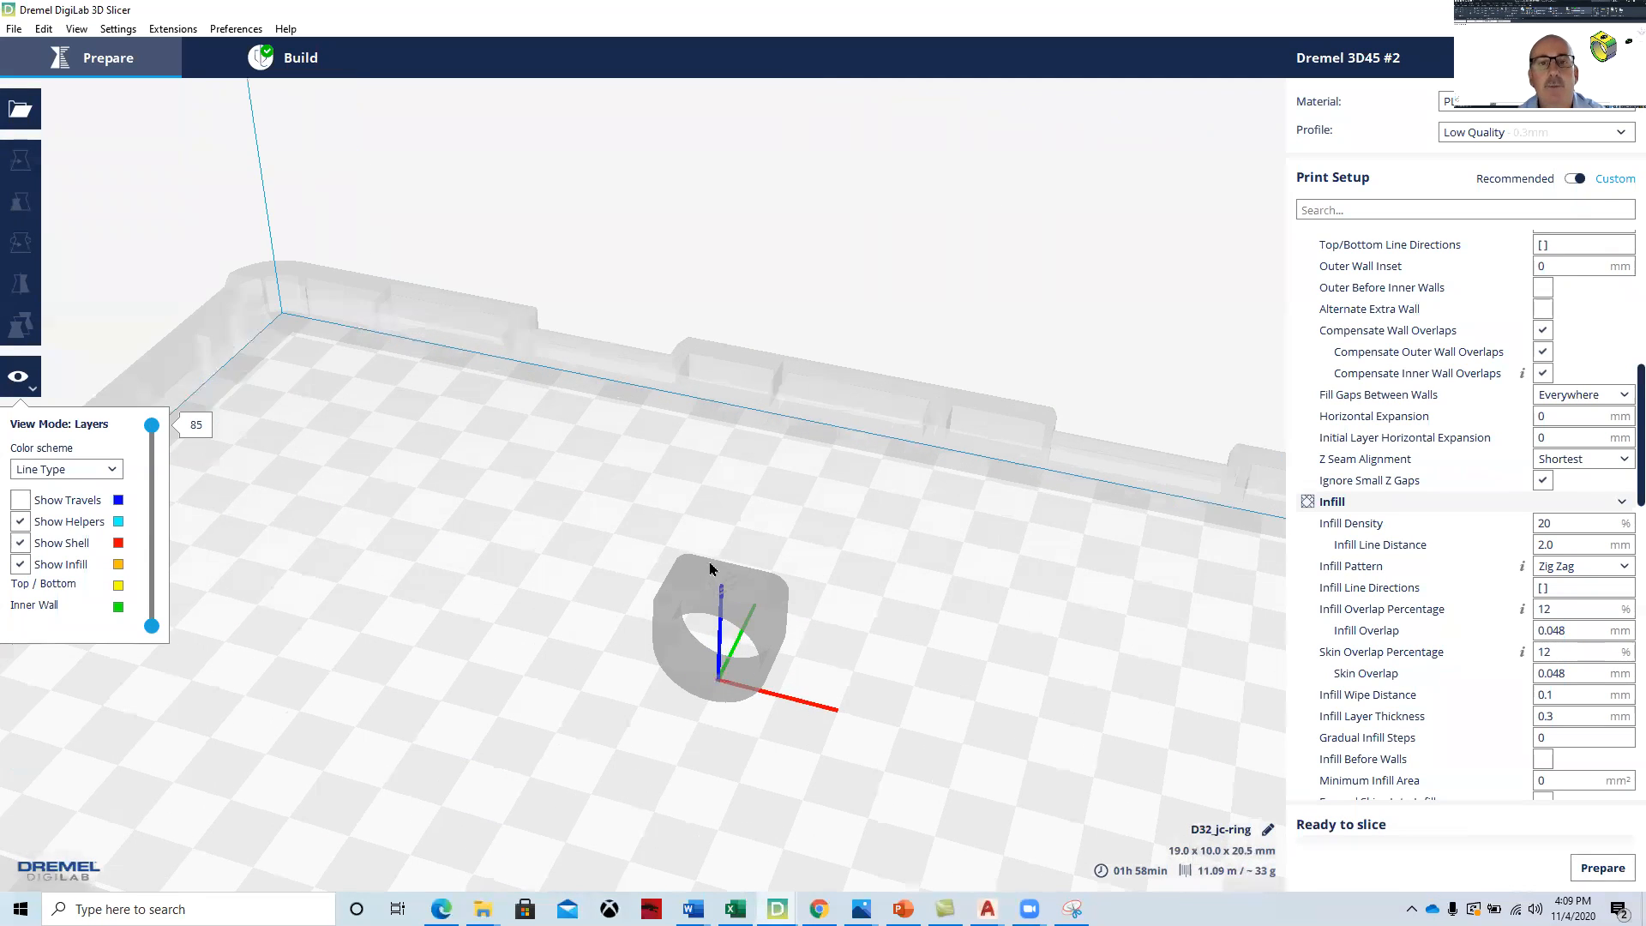
pyautogui.scroll(-2, 725, 630)
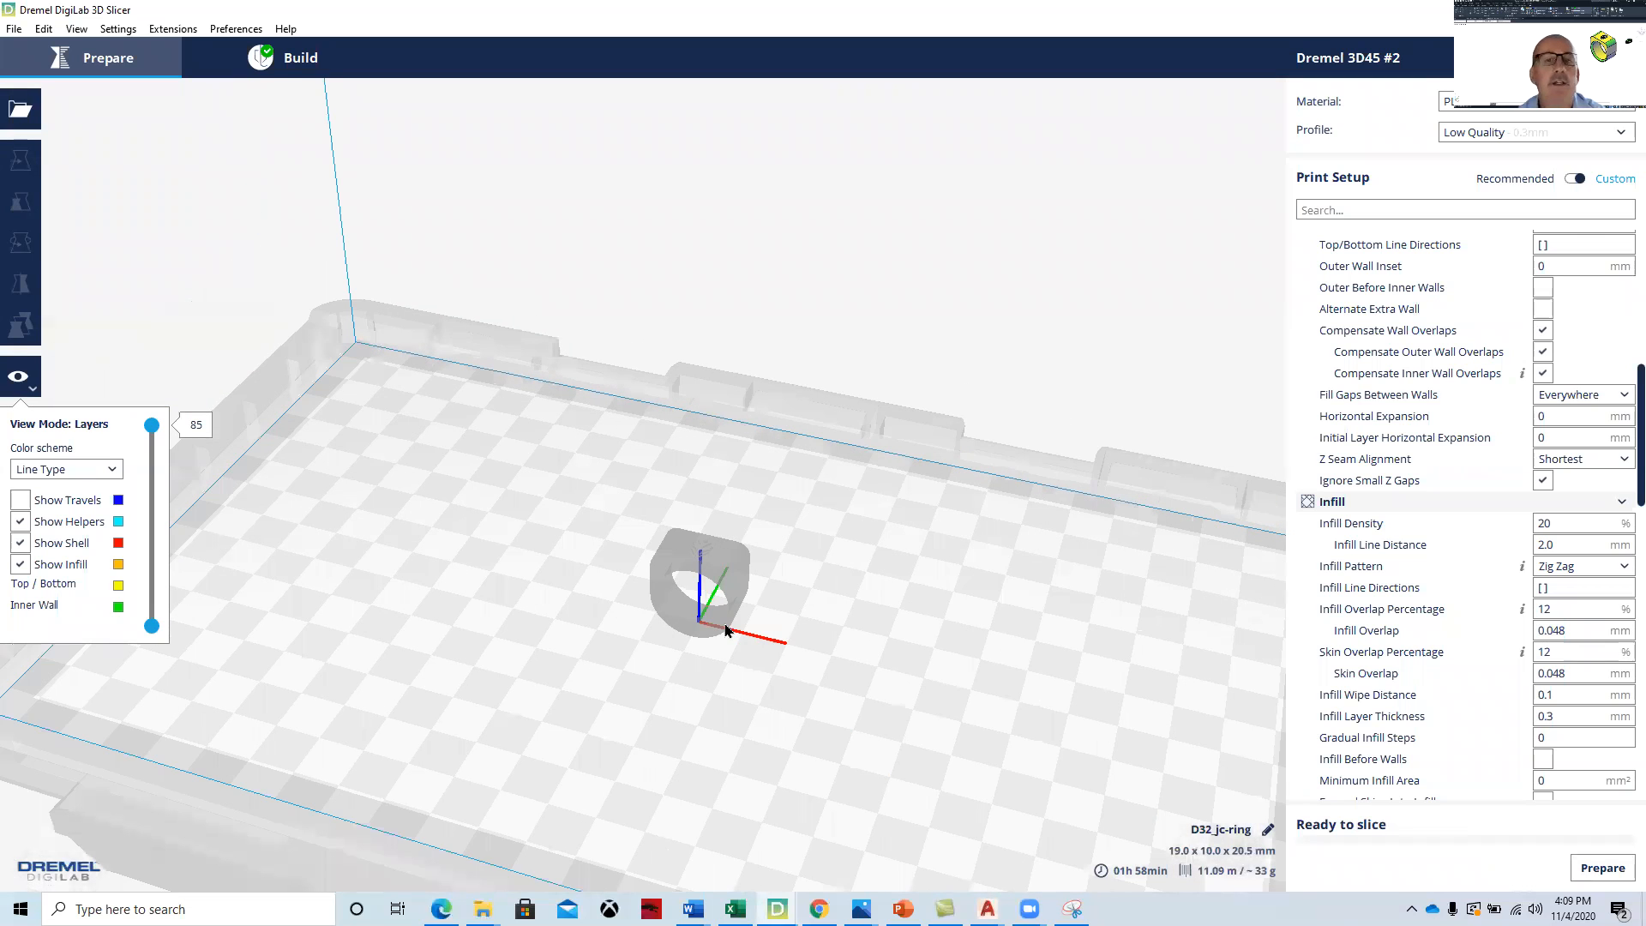
pyautogui.scroll(1, 725, 630)
pyautogui.click(12, 109)
pyautogui.click(408, 272)
pyautogui.click(974, 796)
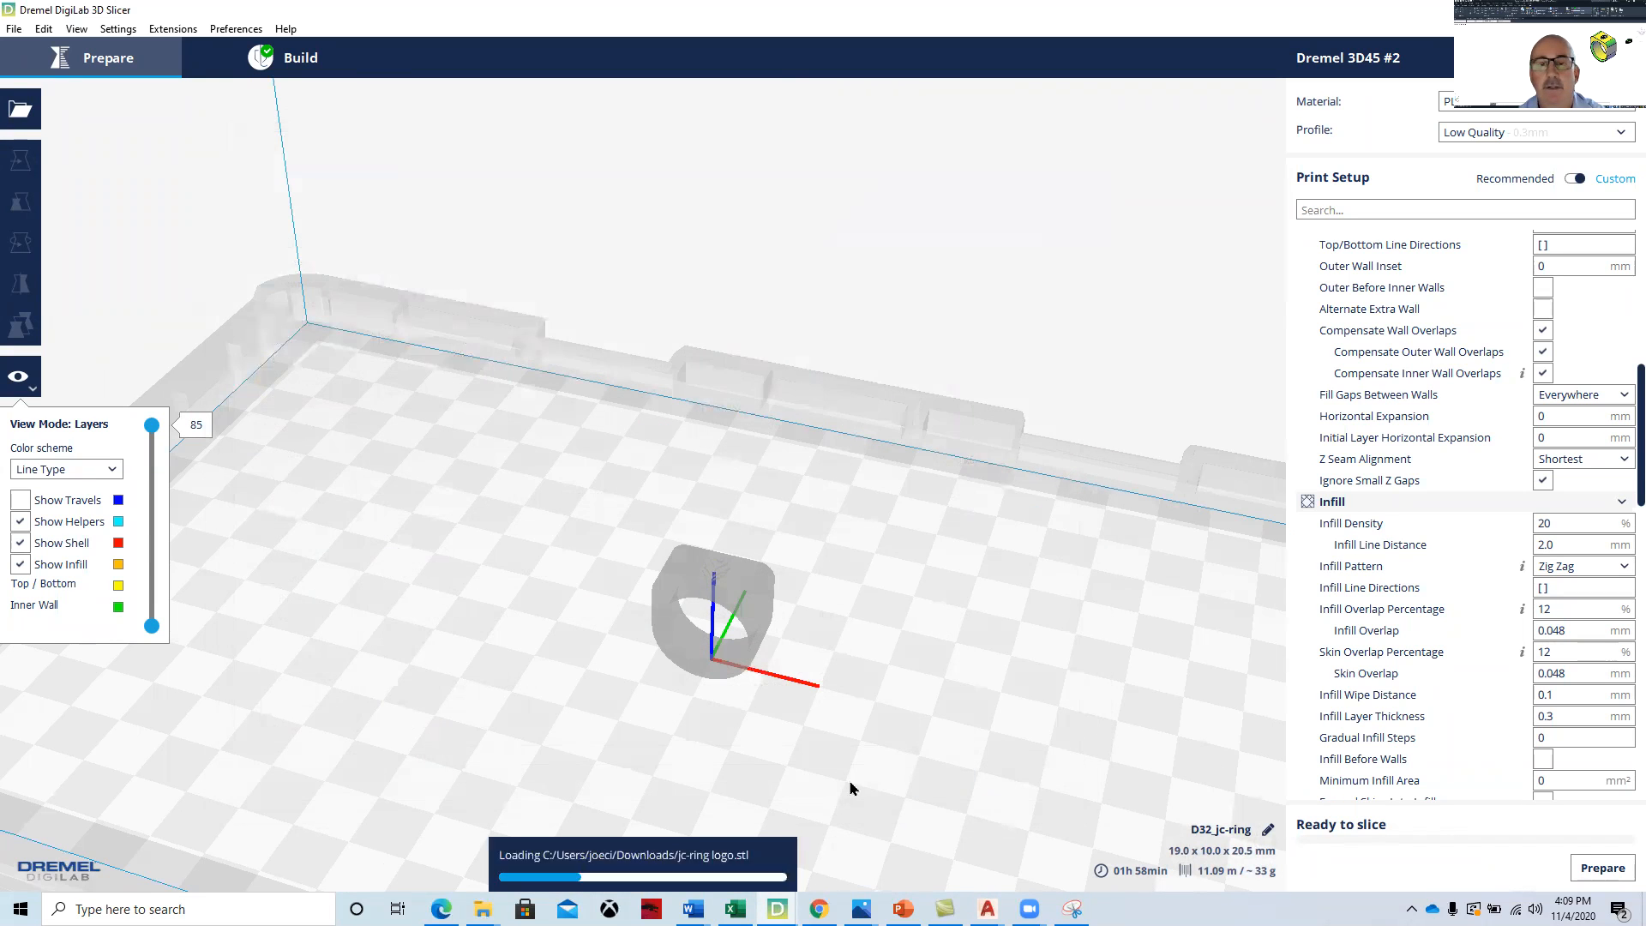
# - Slice the ring and the separate leaf logo together with the Low Quality - 0.3mm profile
pyautogui.moveTo(541, 659); pyautogui.dragTo(834, 695, button='right')
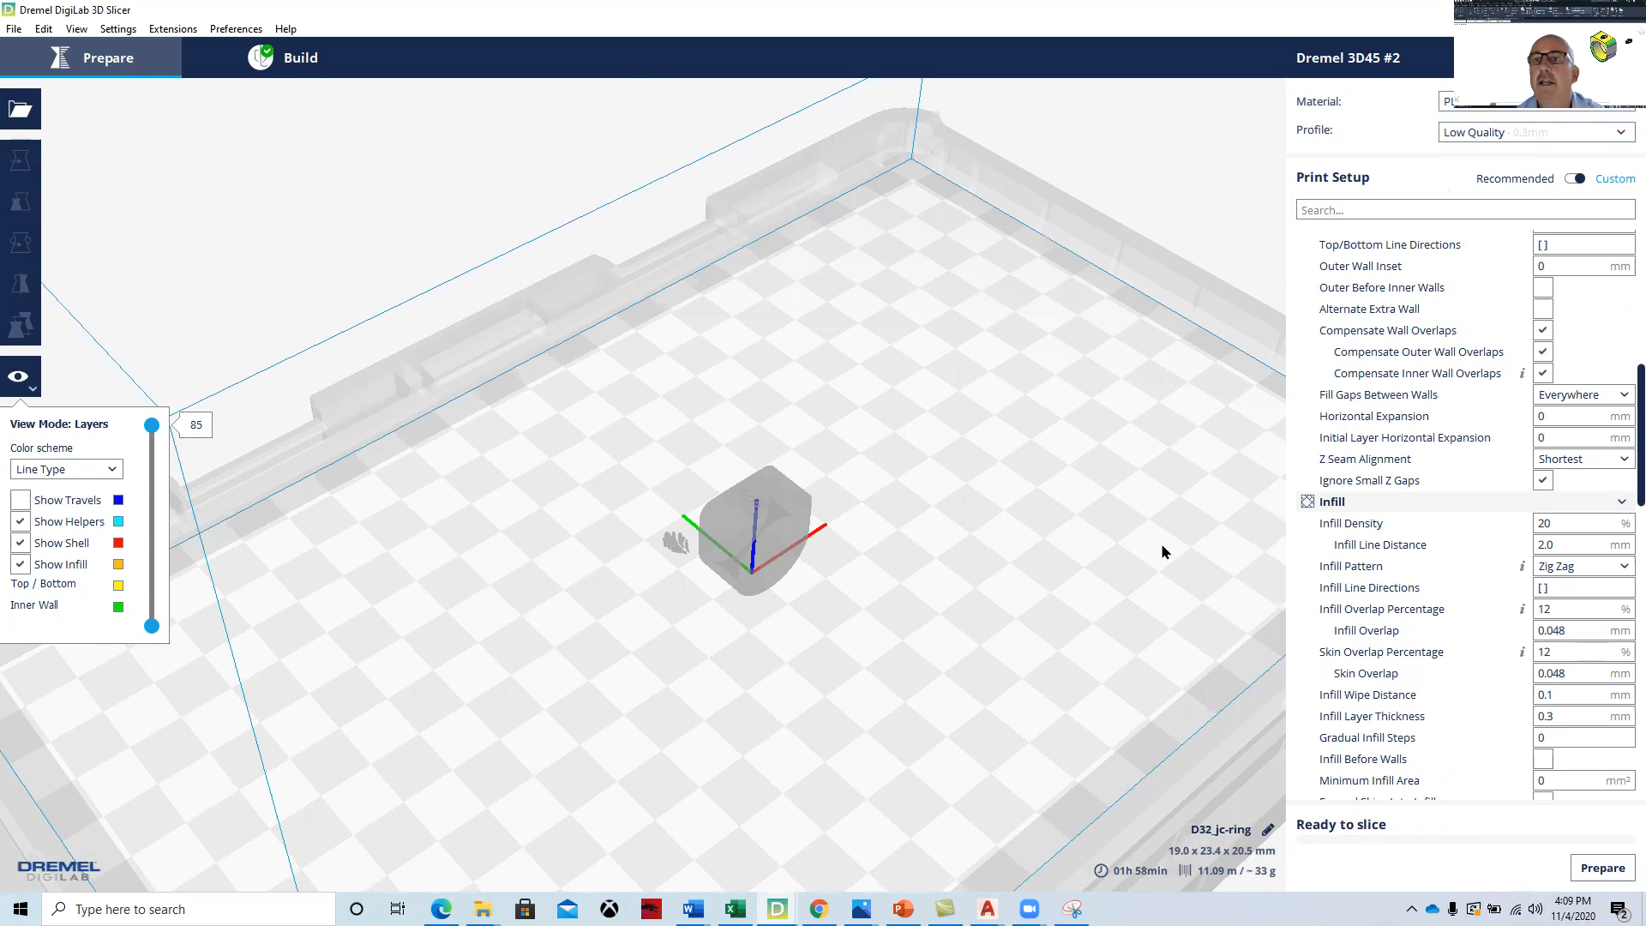
pyautogui.click(1604, 869)
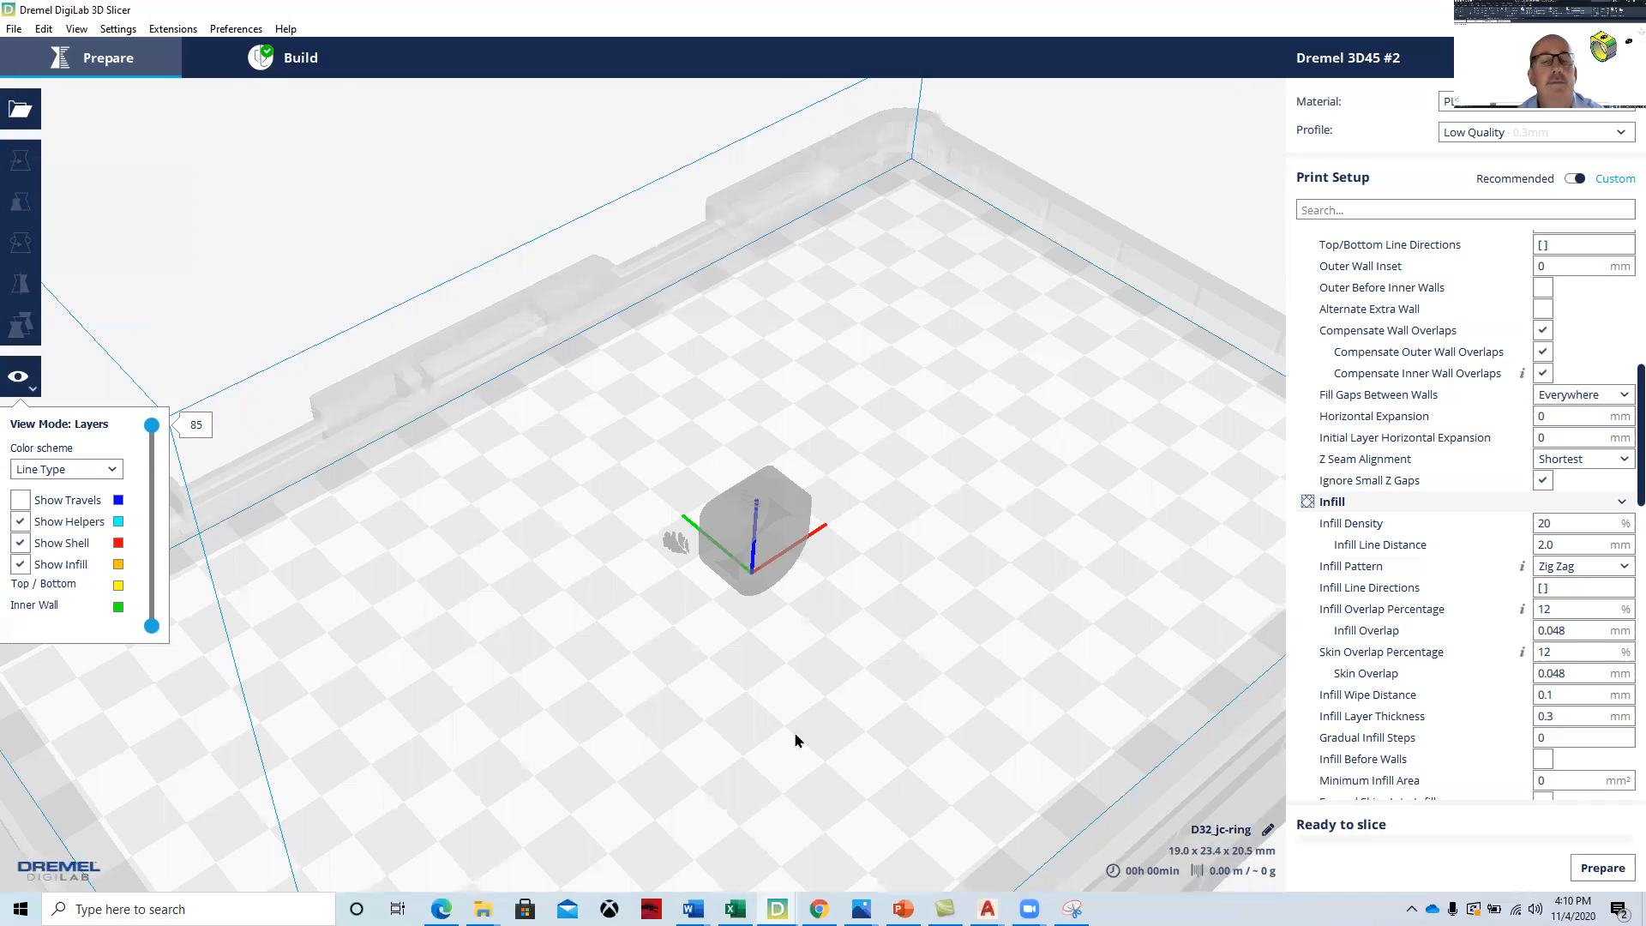
pyautogui.click(1596, 868)
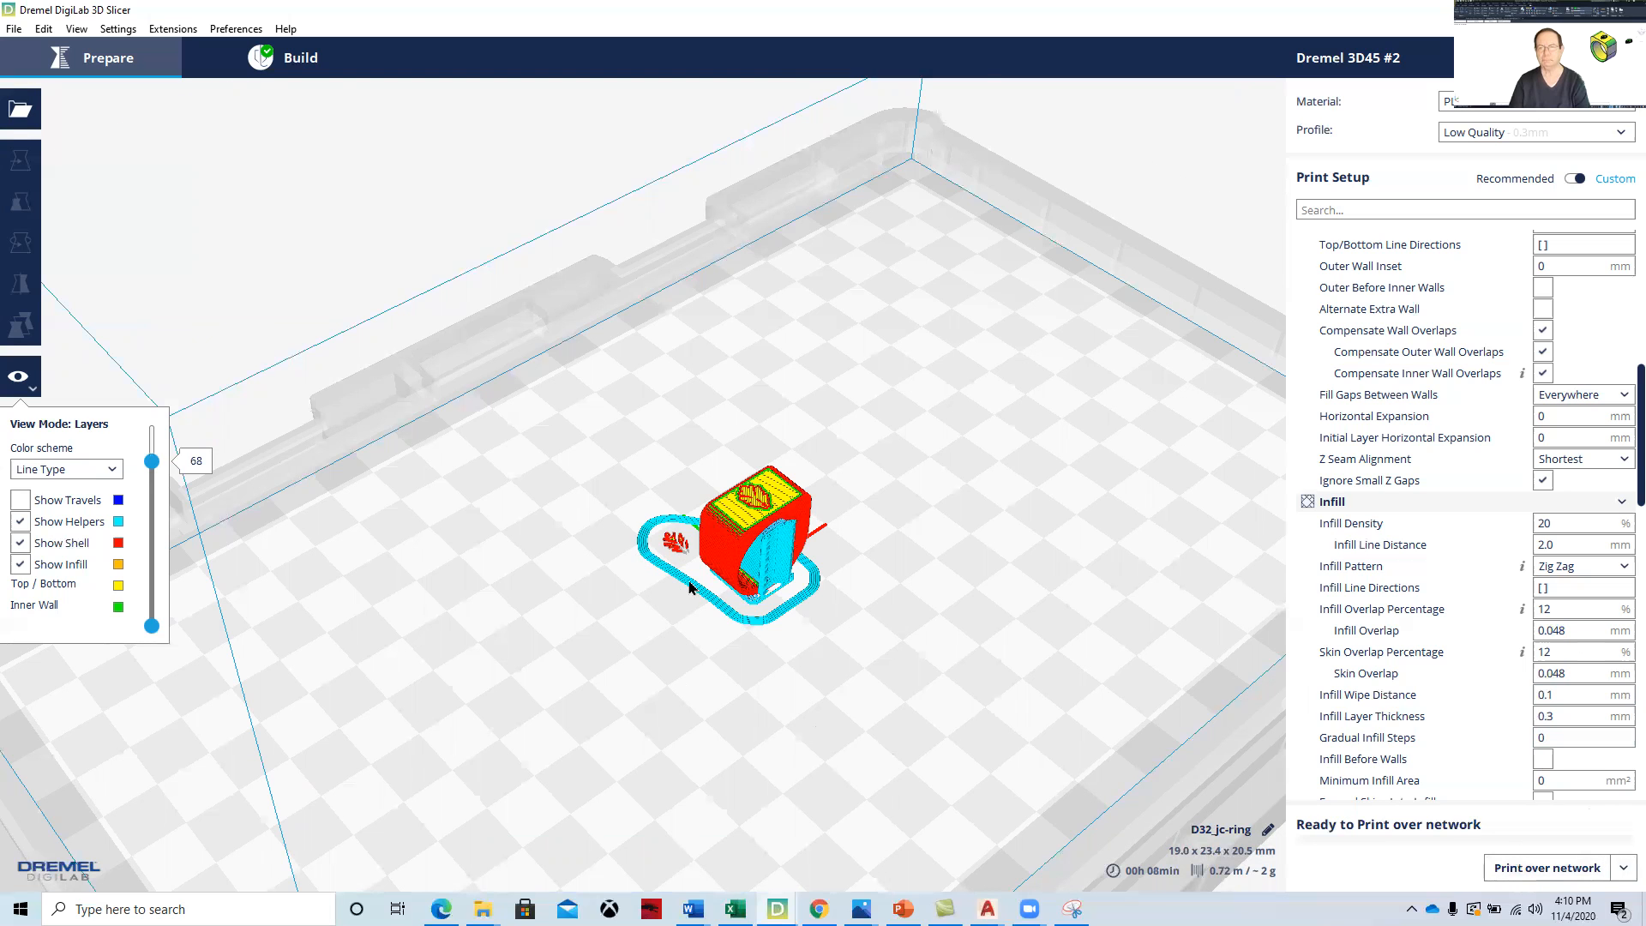
# - Examine the layer preview of the separate leaf logo and the ring's engraved face for missing detail
pyautogui.scroll(3, 690, 587)
pyautogui.scroll(1, 690, 587)
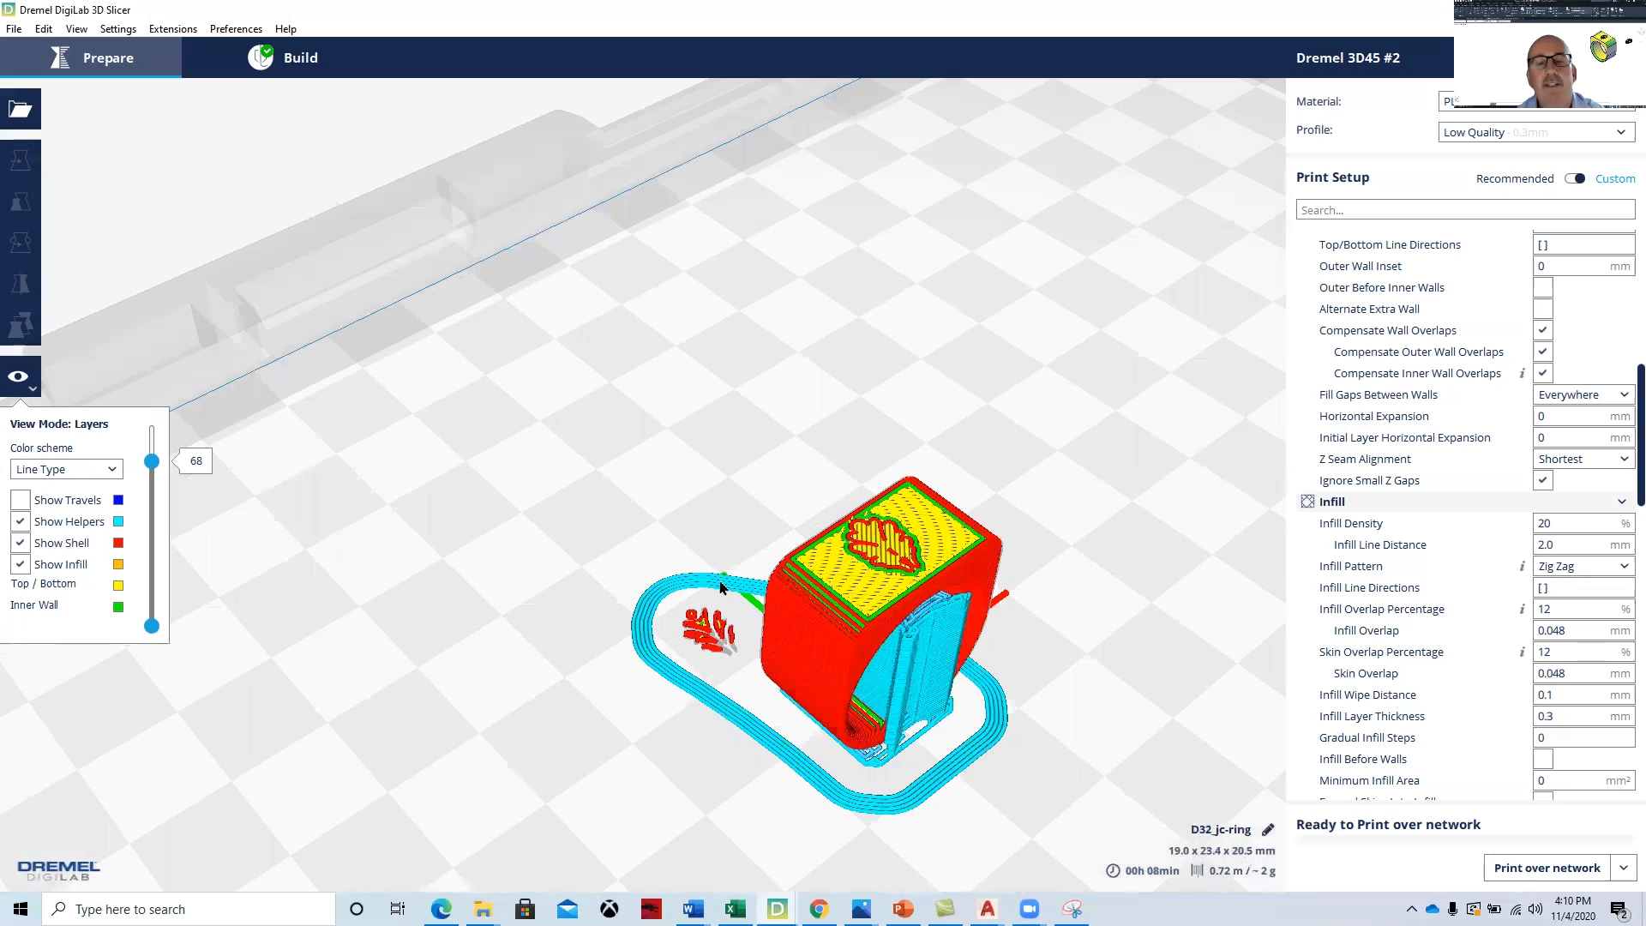
pyautogui.scroll(1, 703, 660)
pyautogui.scroll(2, 792, 789)
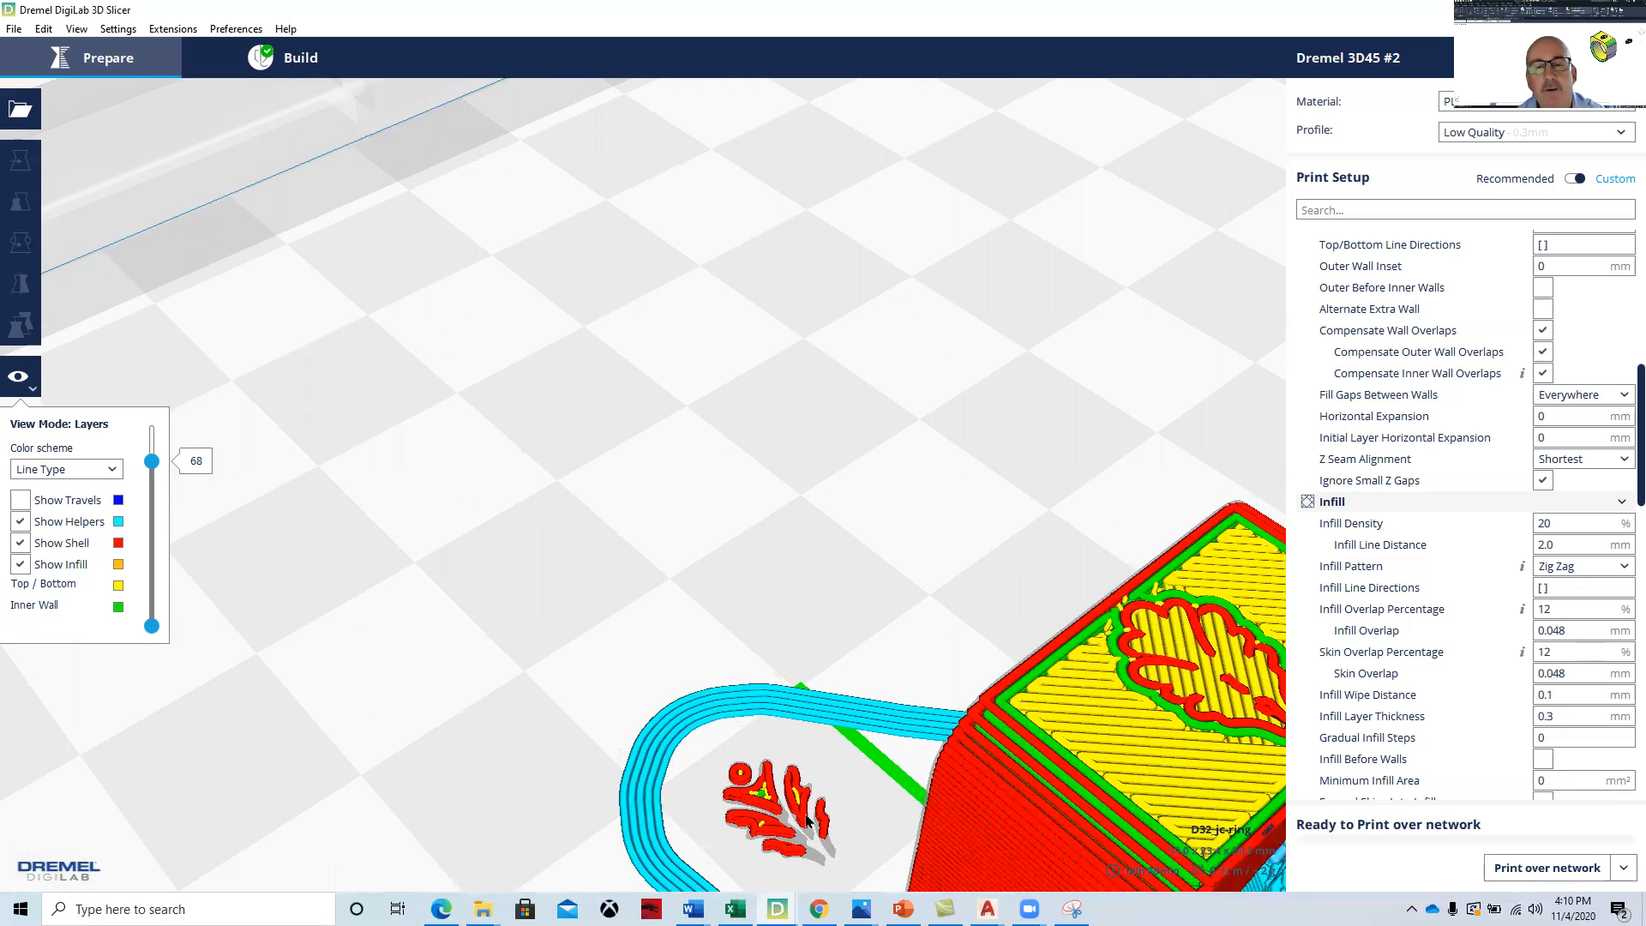
pyautogui.scroll(2, 788, 832)
pyautogui.moveTo(791, 817); pyautogui.dragTo(819, 861, button='right')
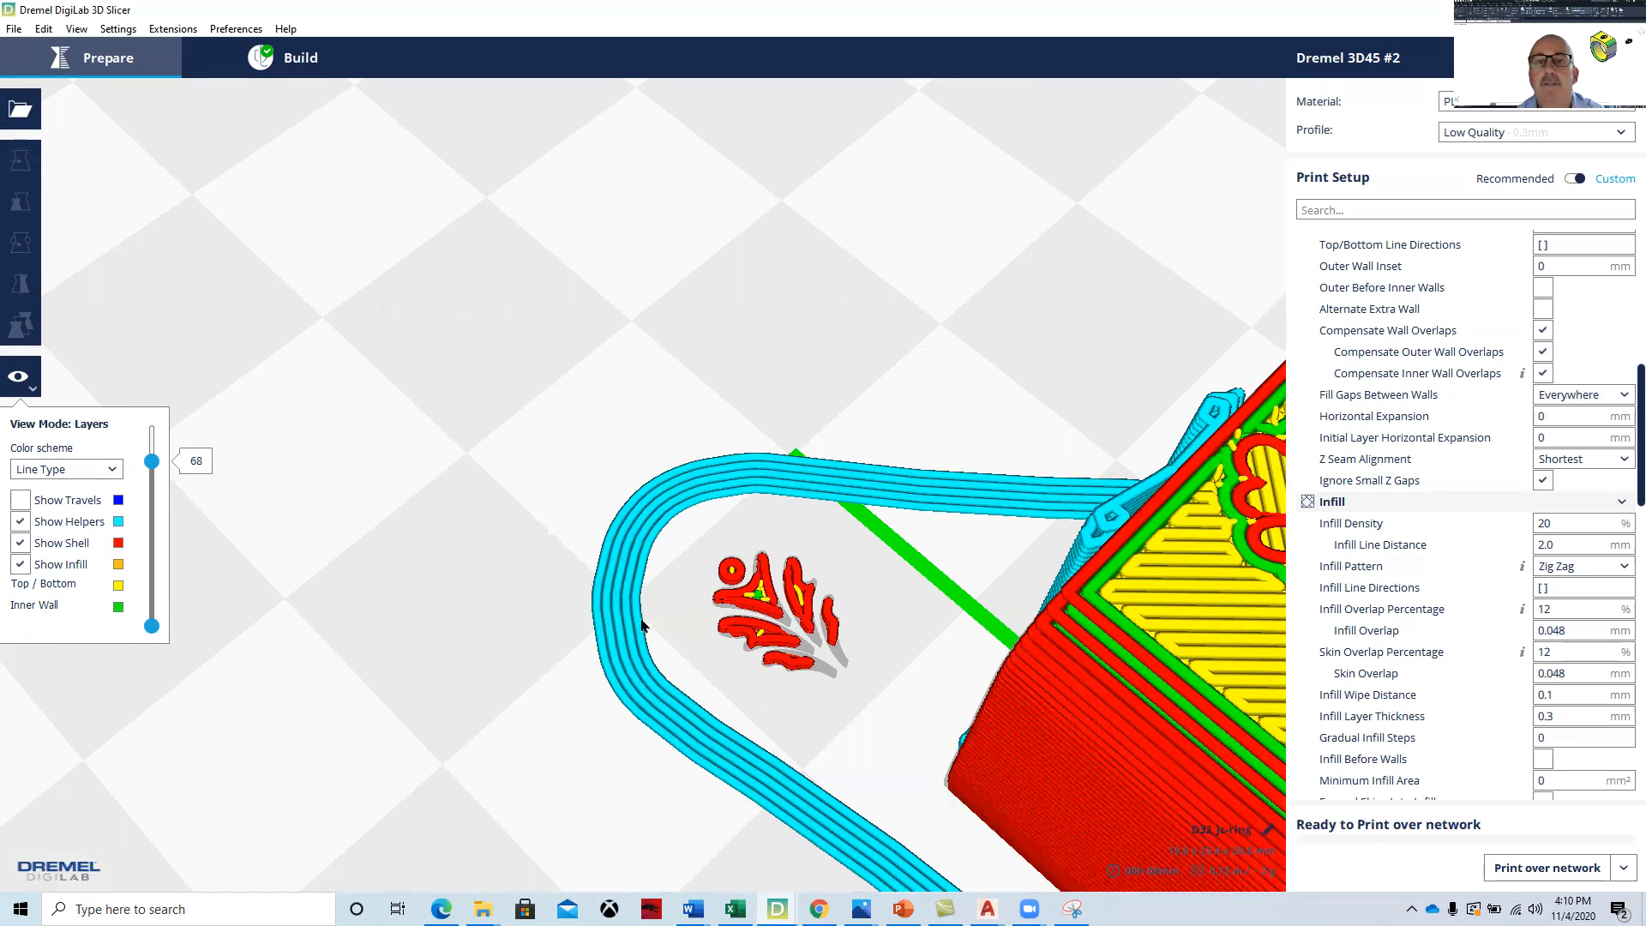
pyautogui.scroll(1, 790, 686)
pyautogui.scroll(-3, 790, 686)
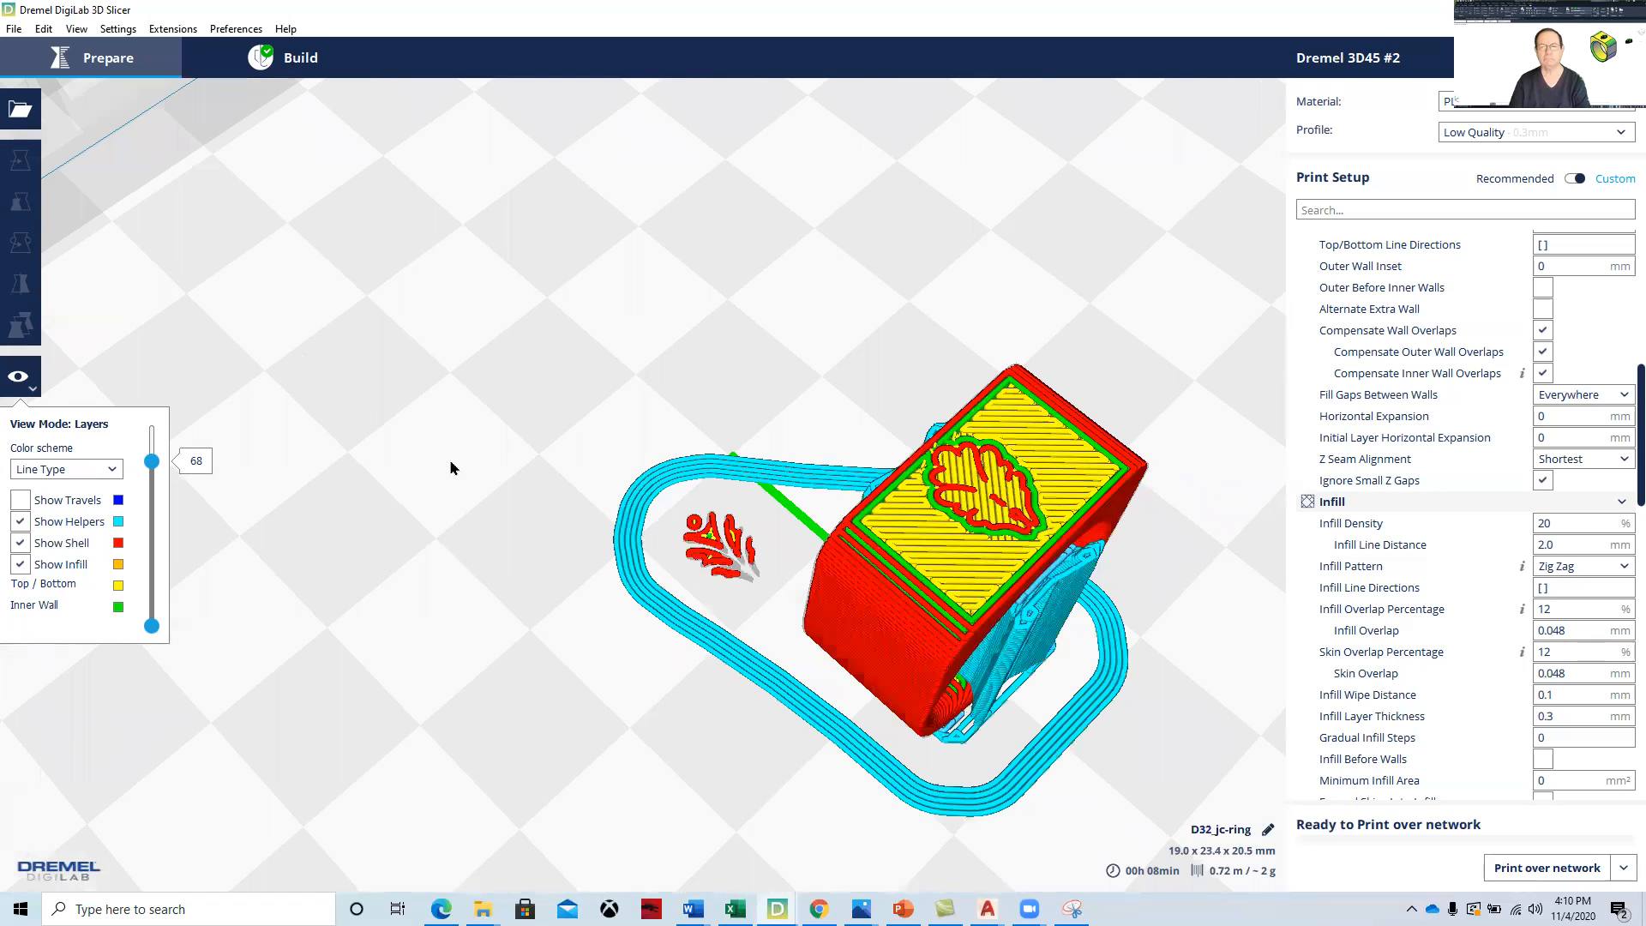
pyautogui.click(723, 545)
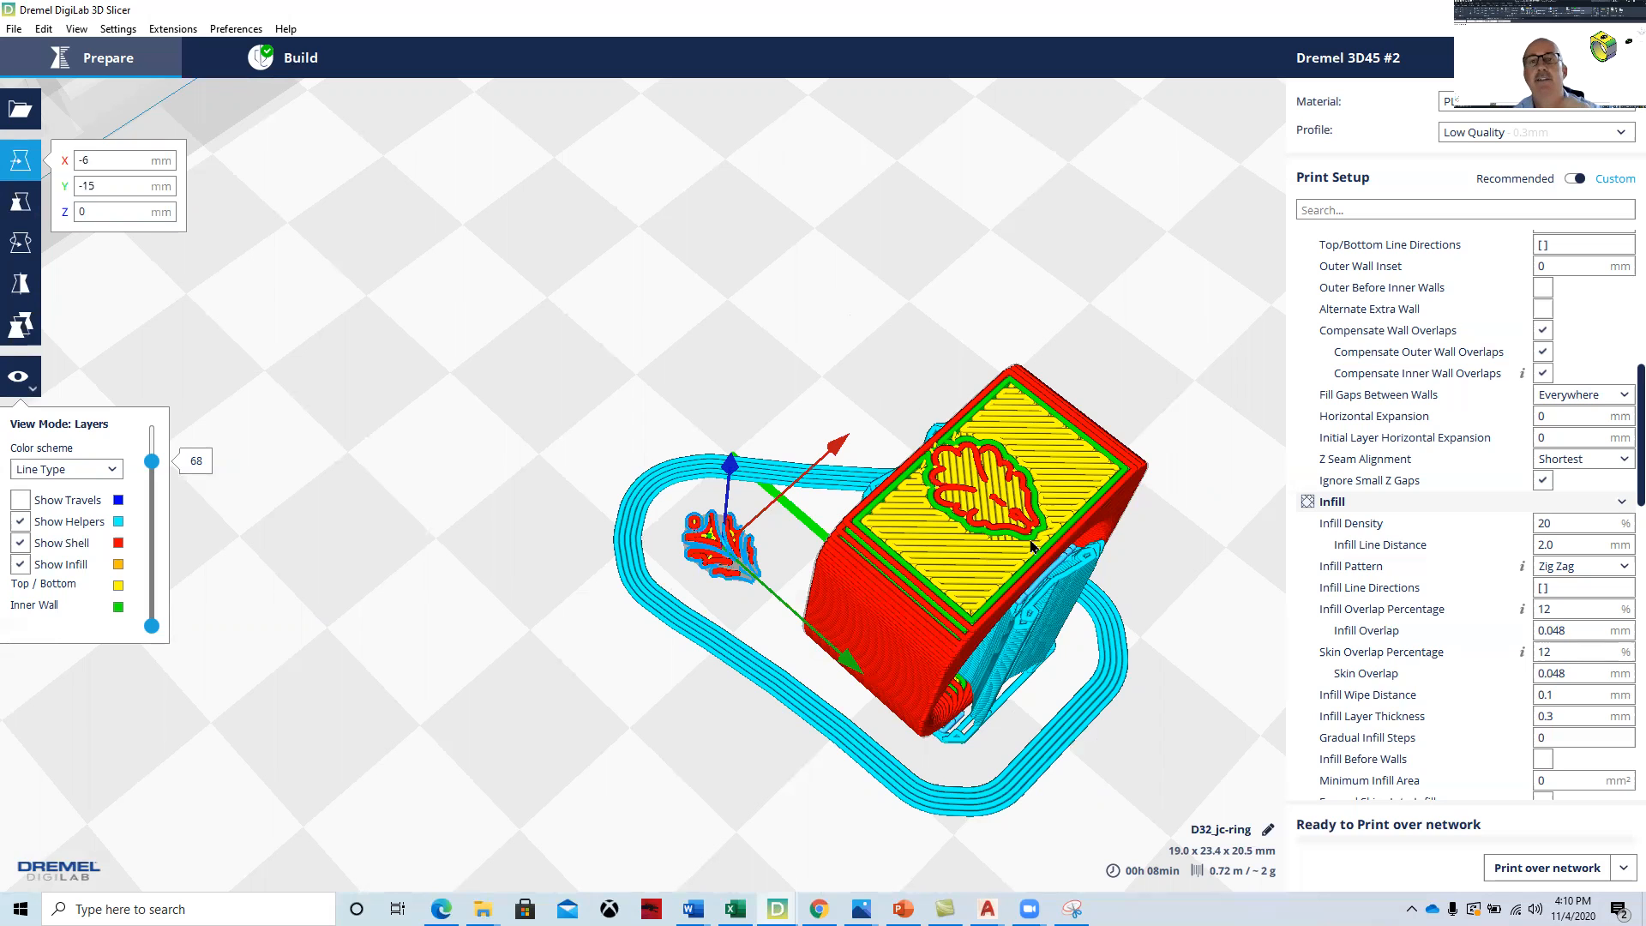
# - Scale the ring uniformly to 113%
pyautogui.click(1056, 476)
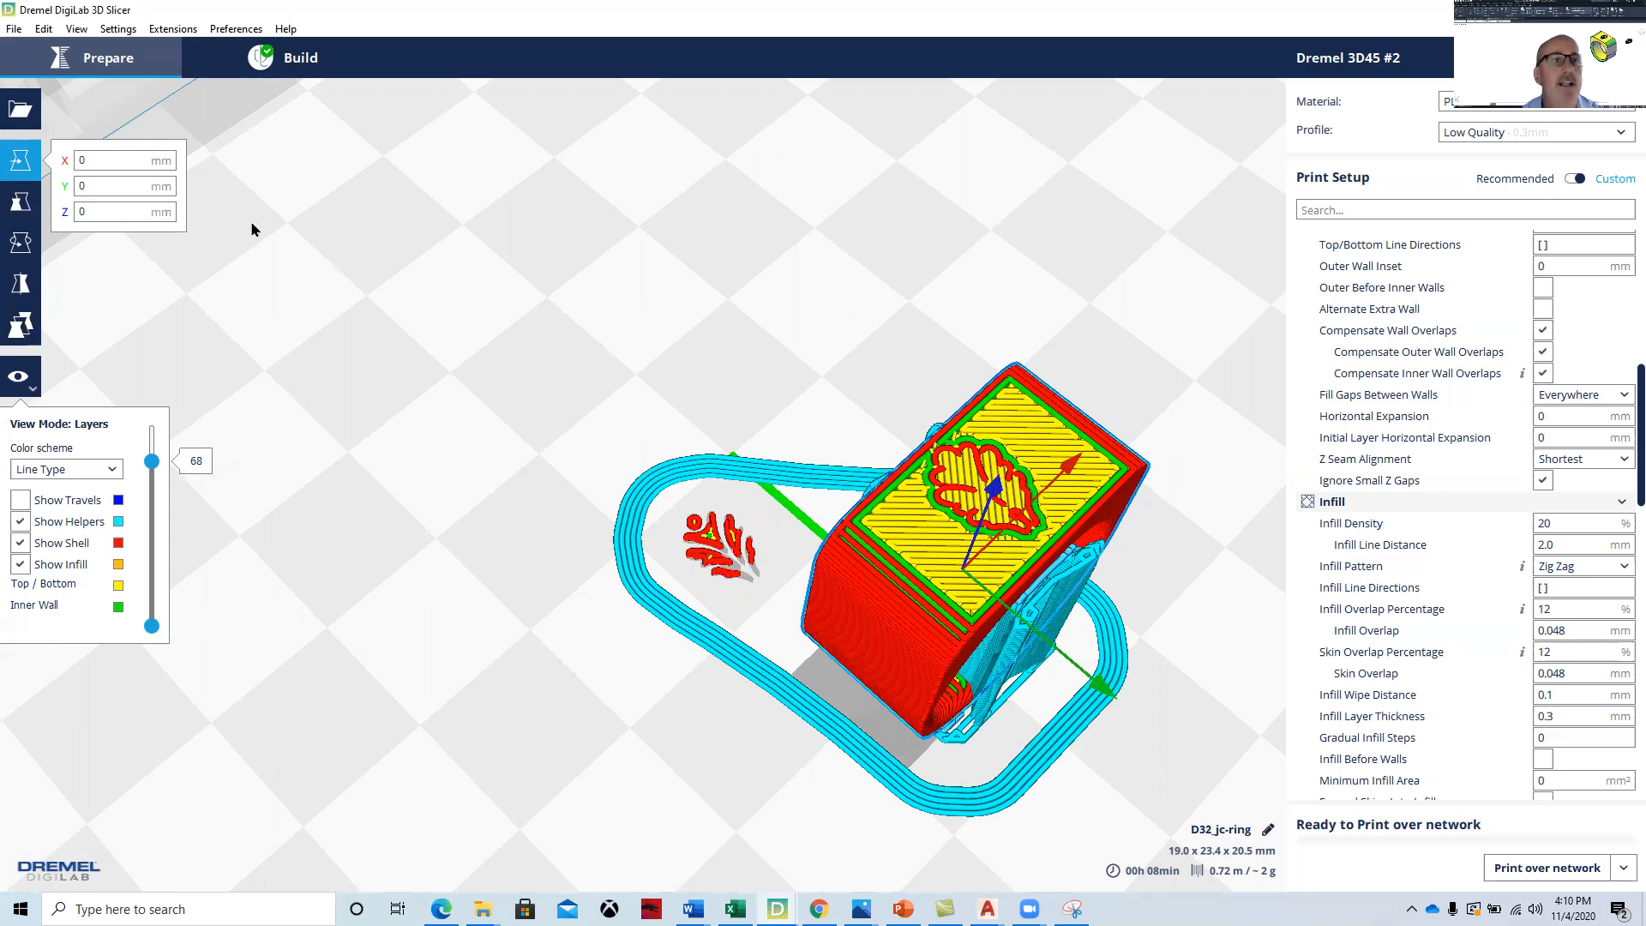
pyautogui.click(21, 202)
pyautogui.moveTo(246, 206); pyautogui.dragTo(183, 211)
pyautogui.write('113')
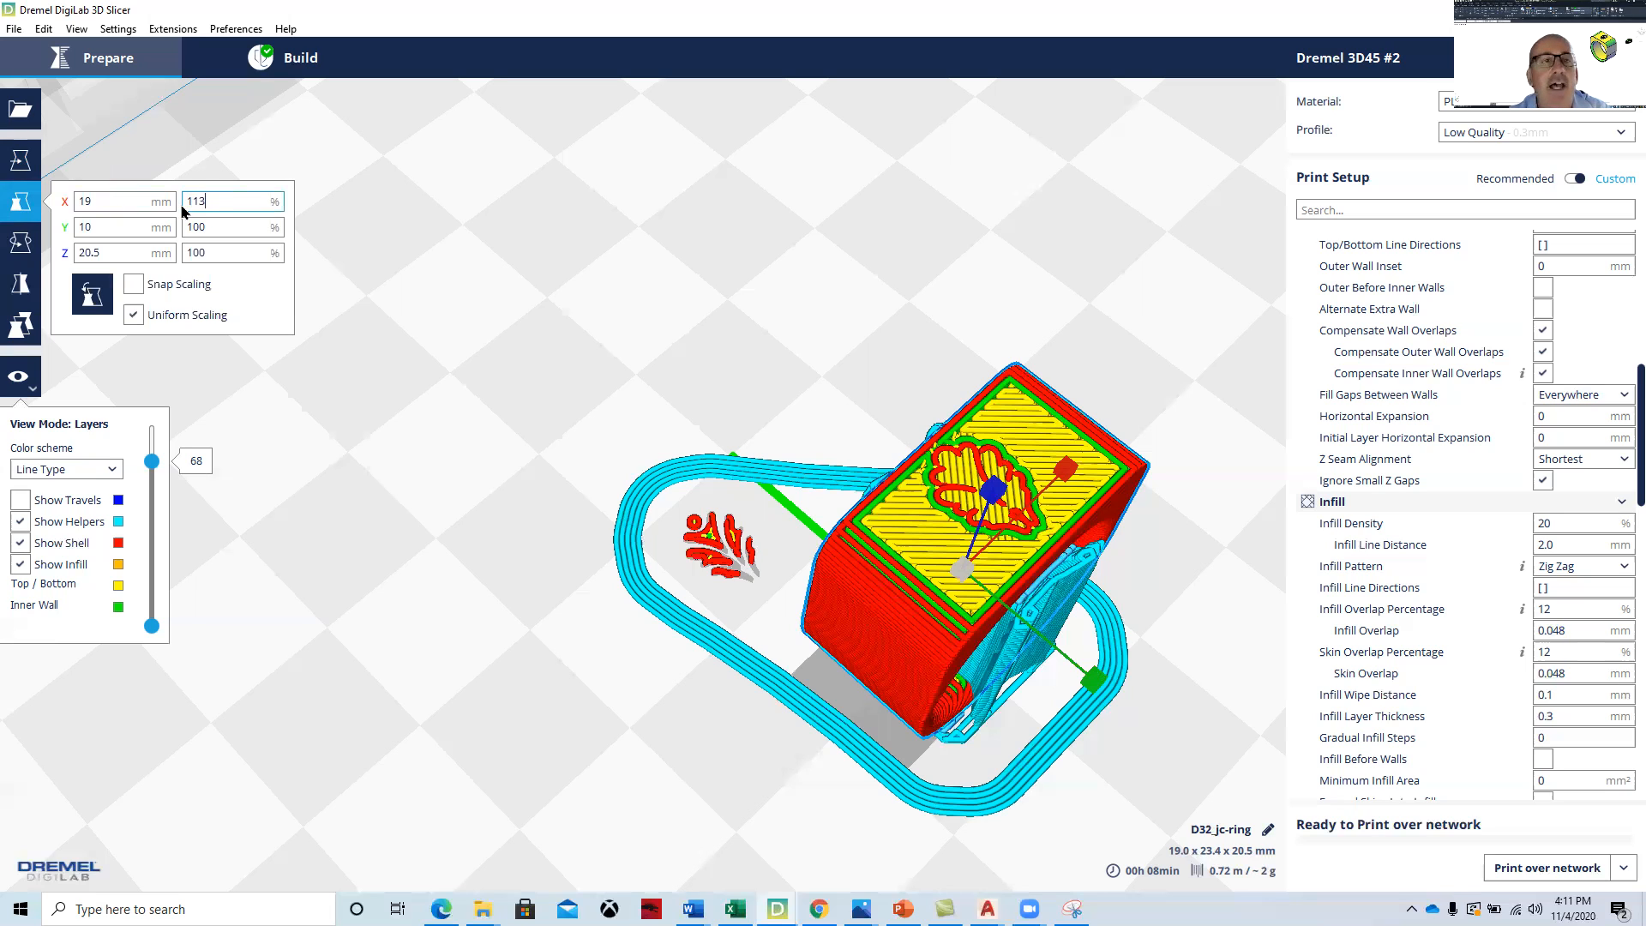
pyautogui.press('Return')
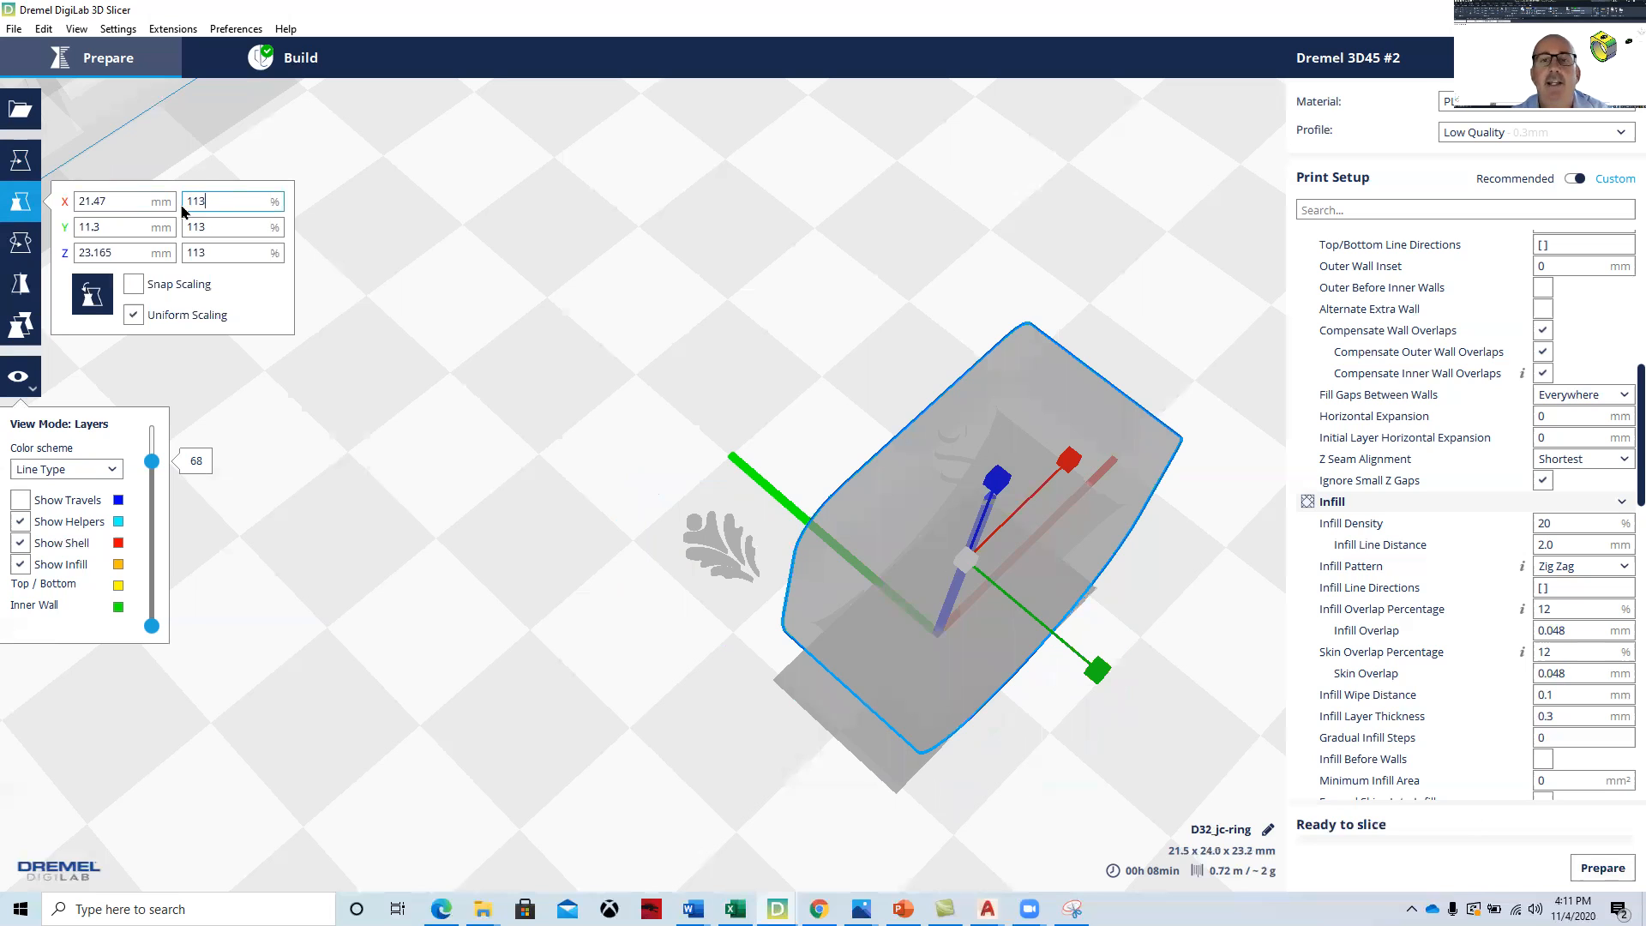
# - Scale the separate leaf logo uniformly to 110% and deselect it
pyautogui.click(708, 549)
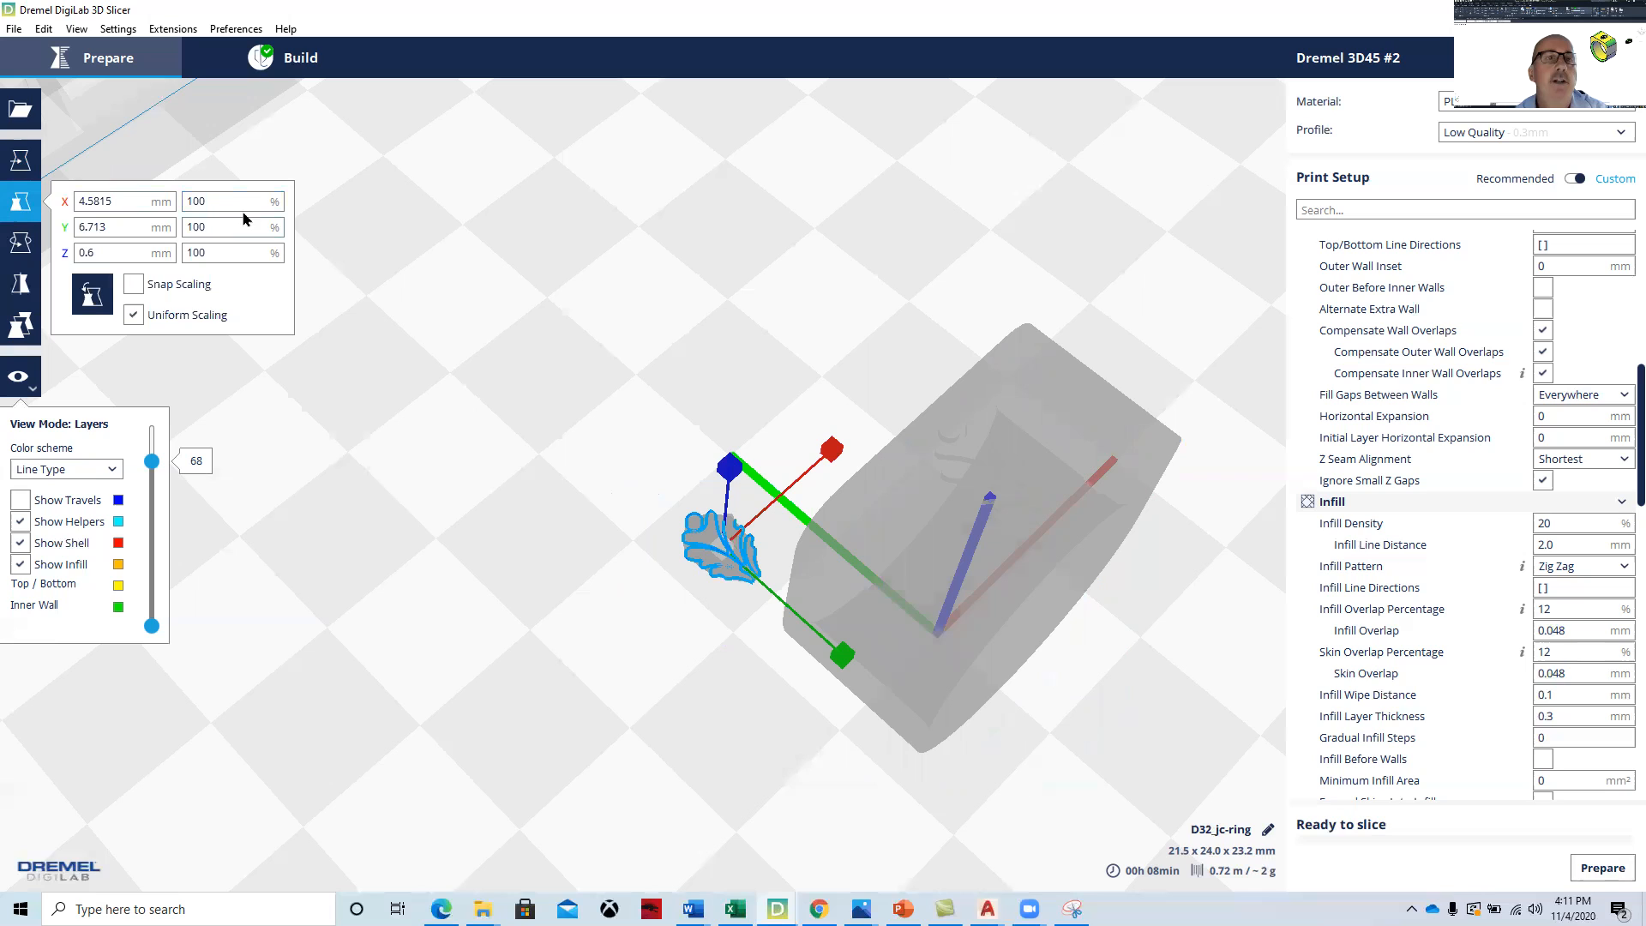
pyautogui.moveTo(231, 206); pyautogui.dragTo(168, 202)
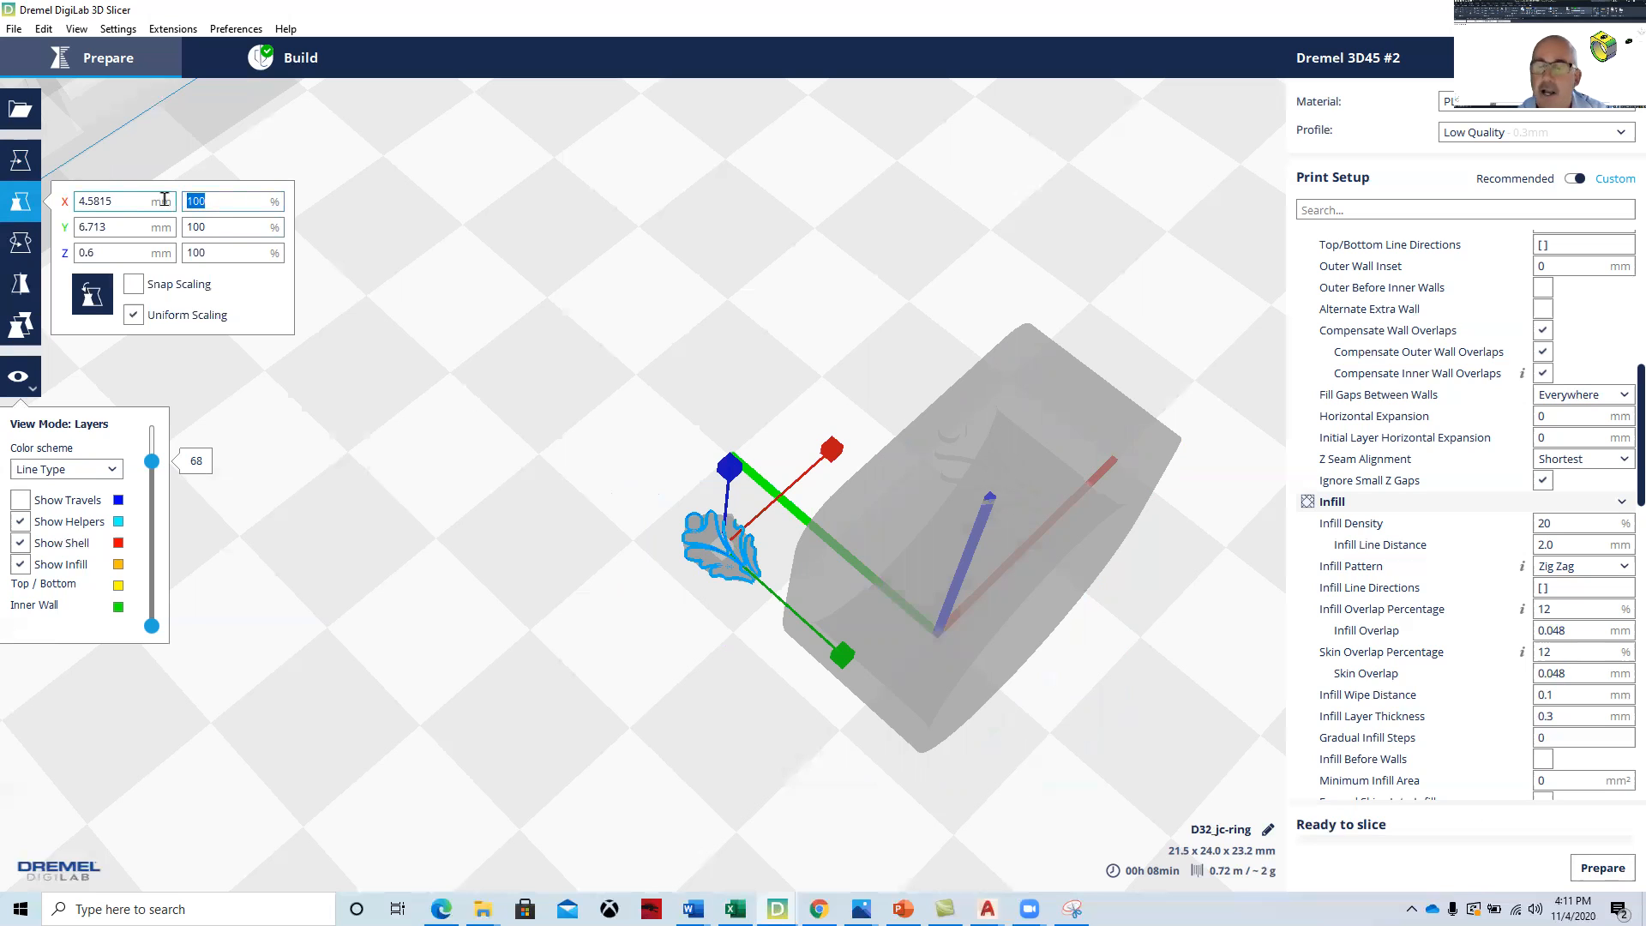
pyautogui.write('110')
pyautogui.press('Return')
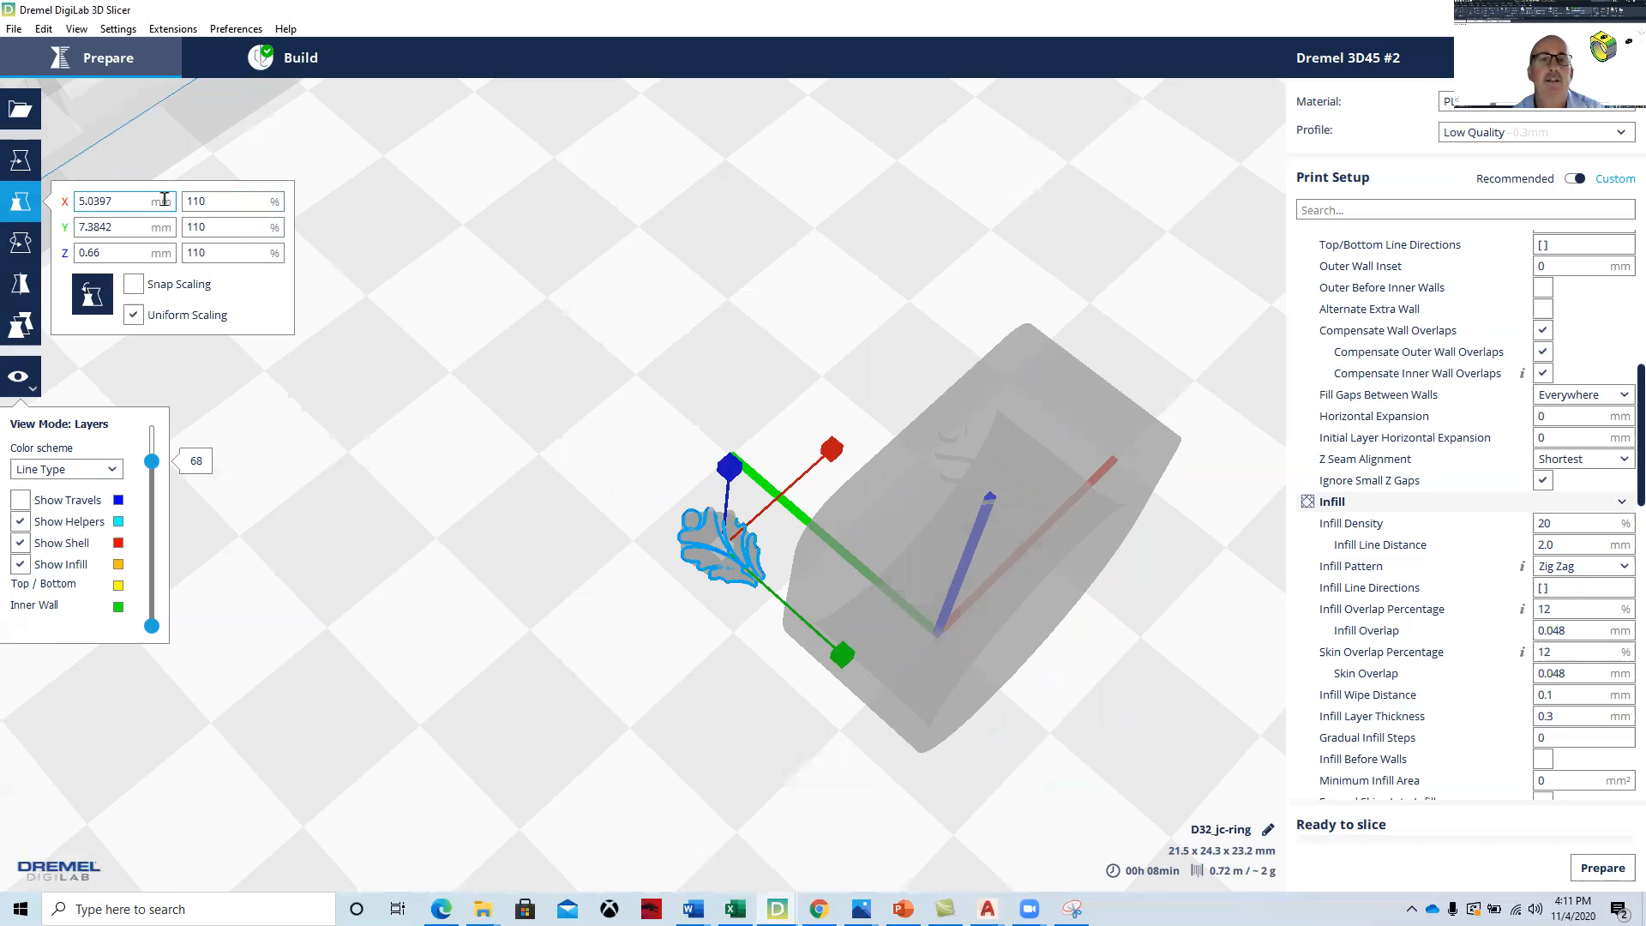
pyautogui.click(429, 405)
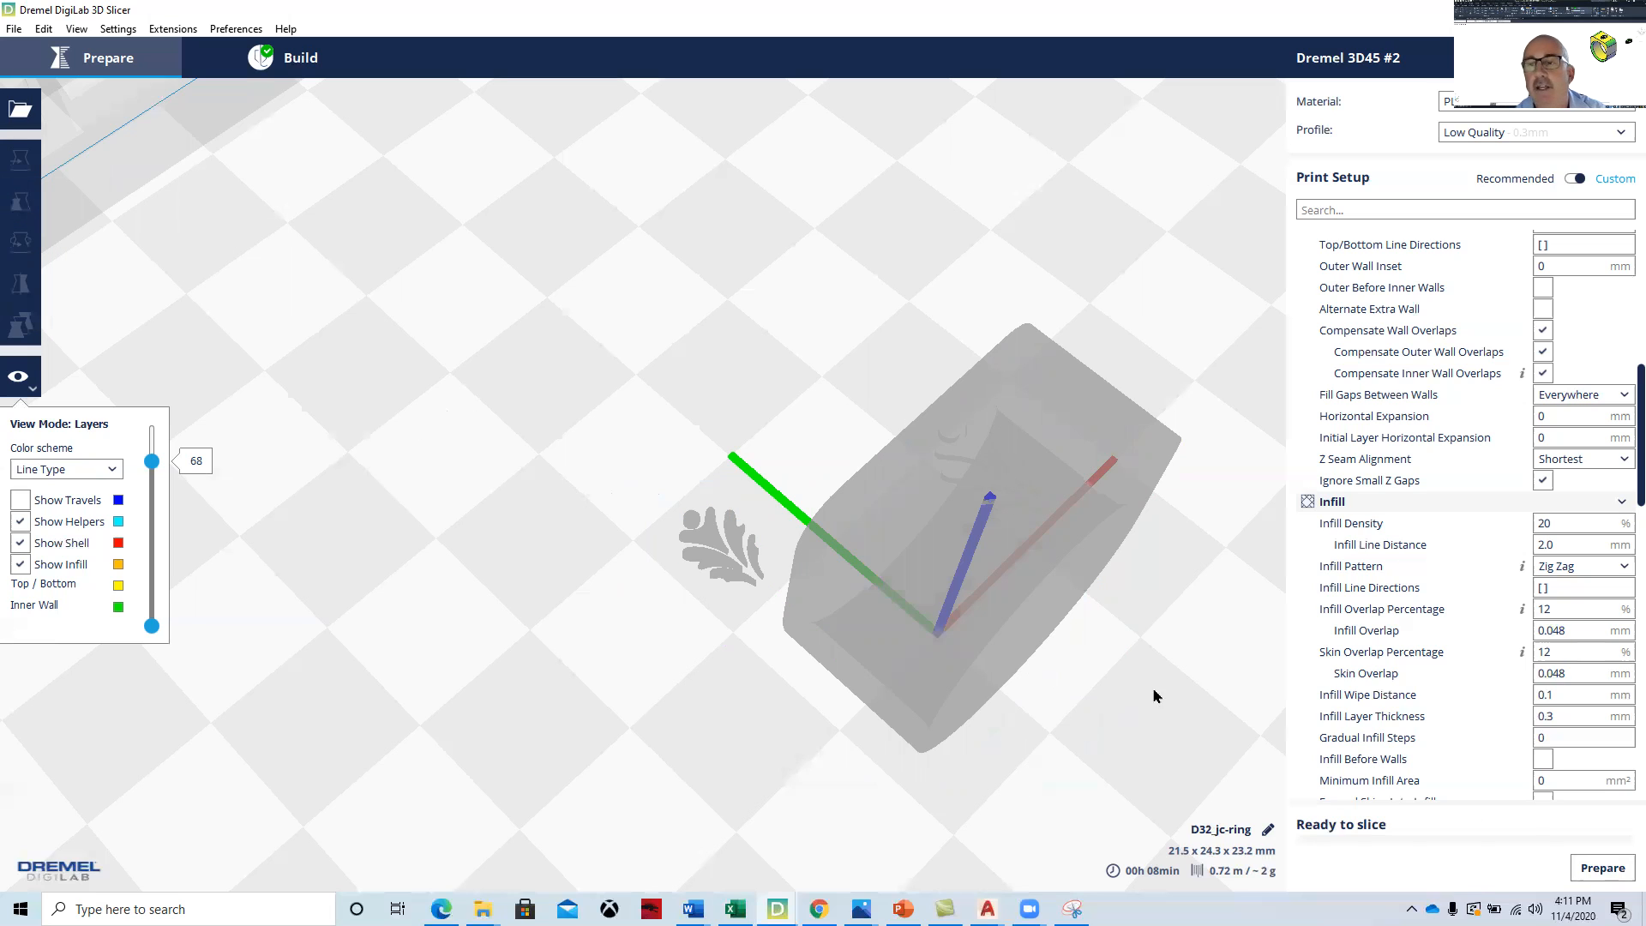
# - Slice the enlarged ring and logo and check the leaf's detail in the layer preview
pyautogui.click(1621, 870)
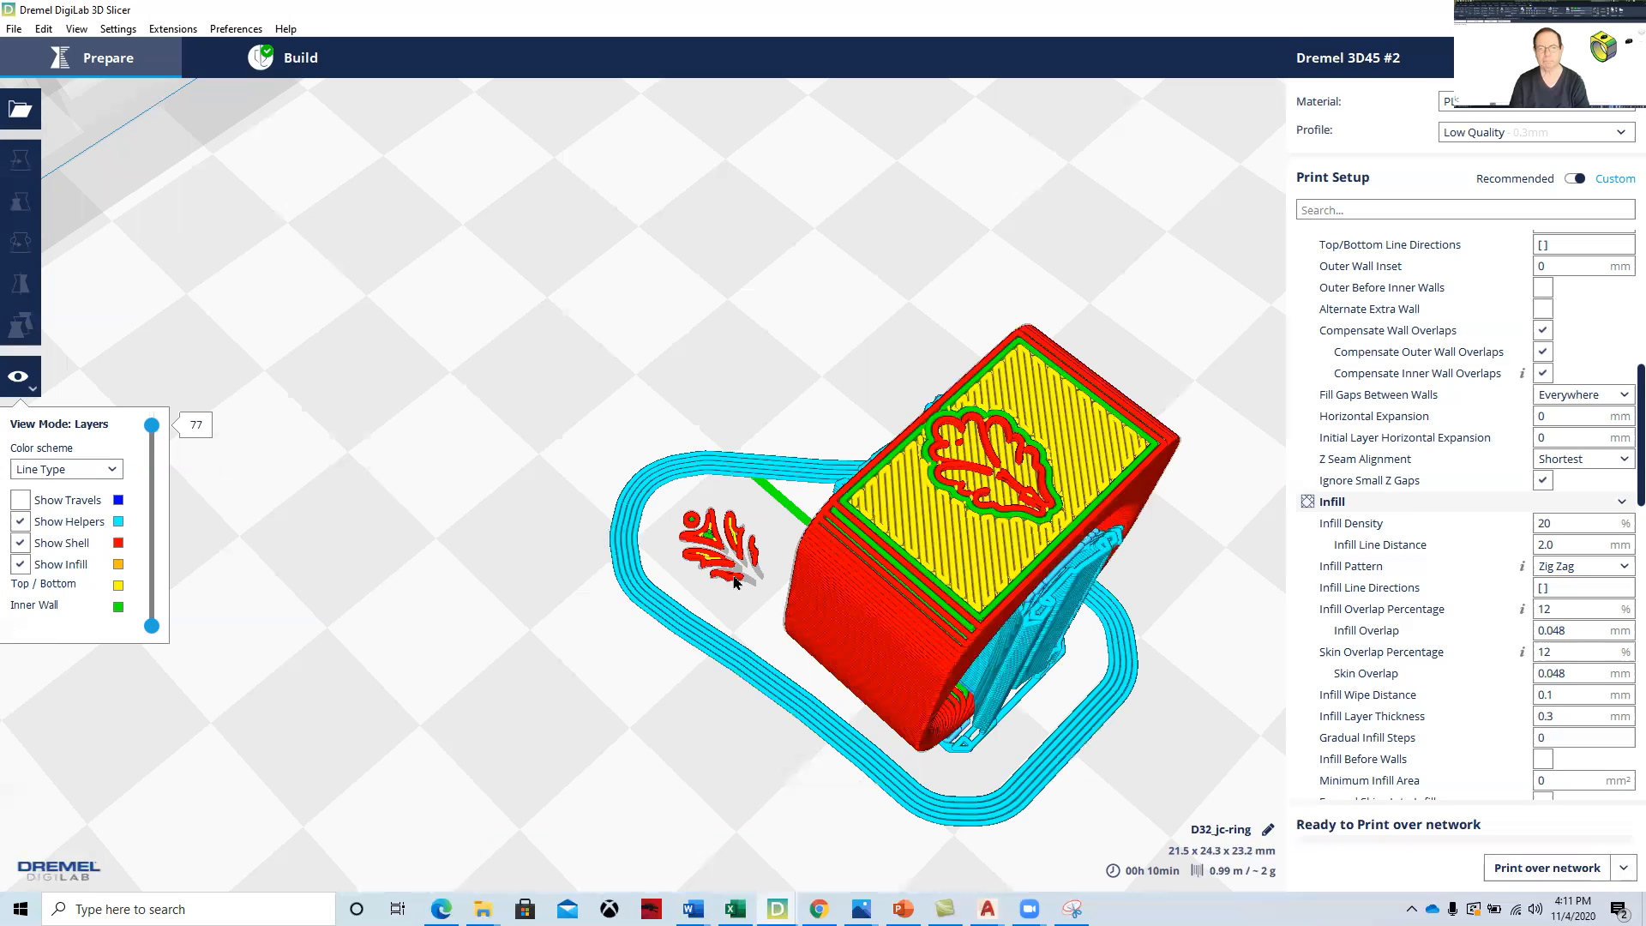
pyautogui.scroll(5, 737, 583)
pyautogui.scroll(-5, 789, 656)
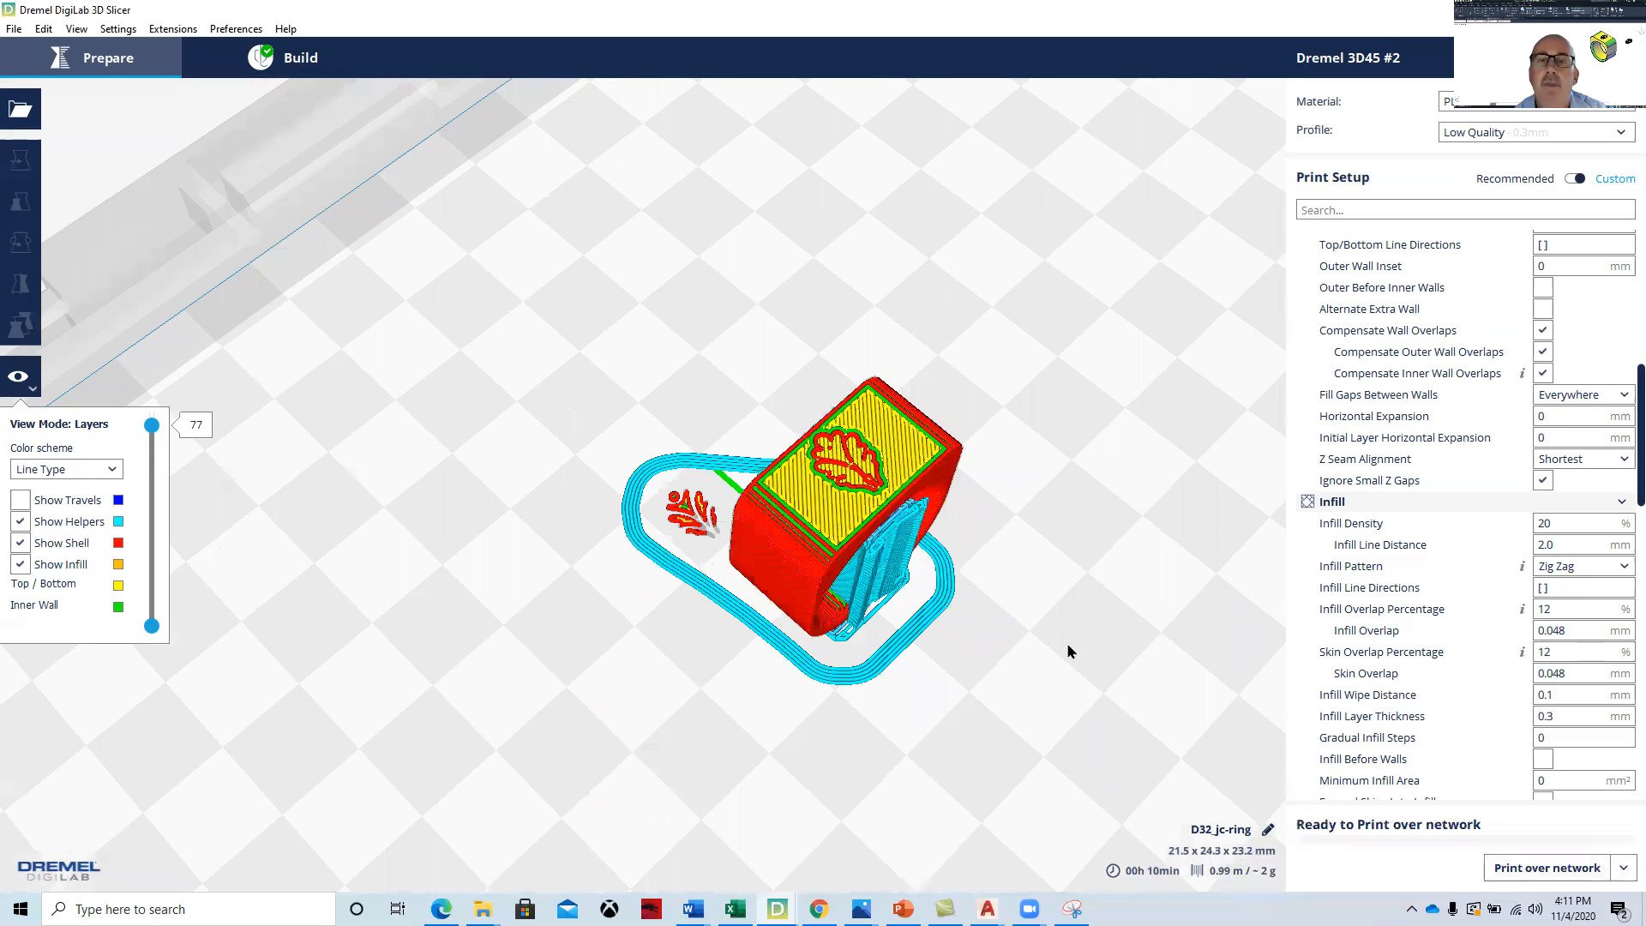
# - Rotate the ring upside down so its flat engraved face rests on the build plate
pyautogui.moveTo(1032, 641); pyautogui.dragTo(925, 595, button='right')
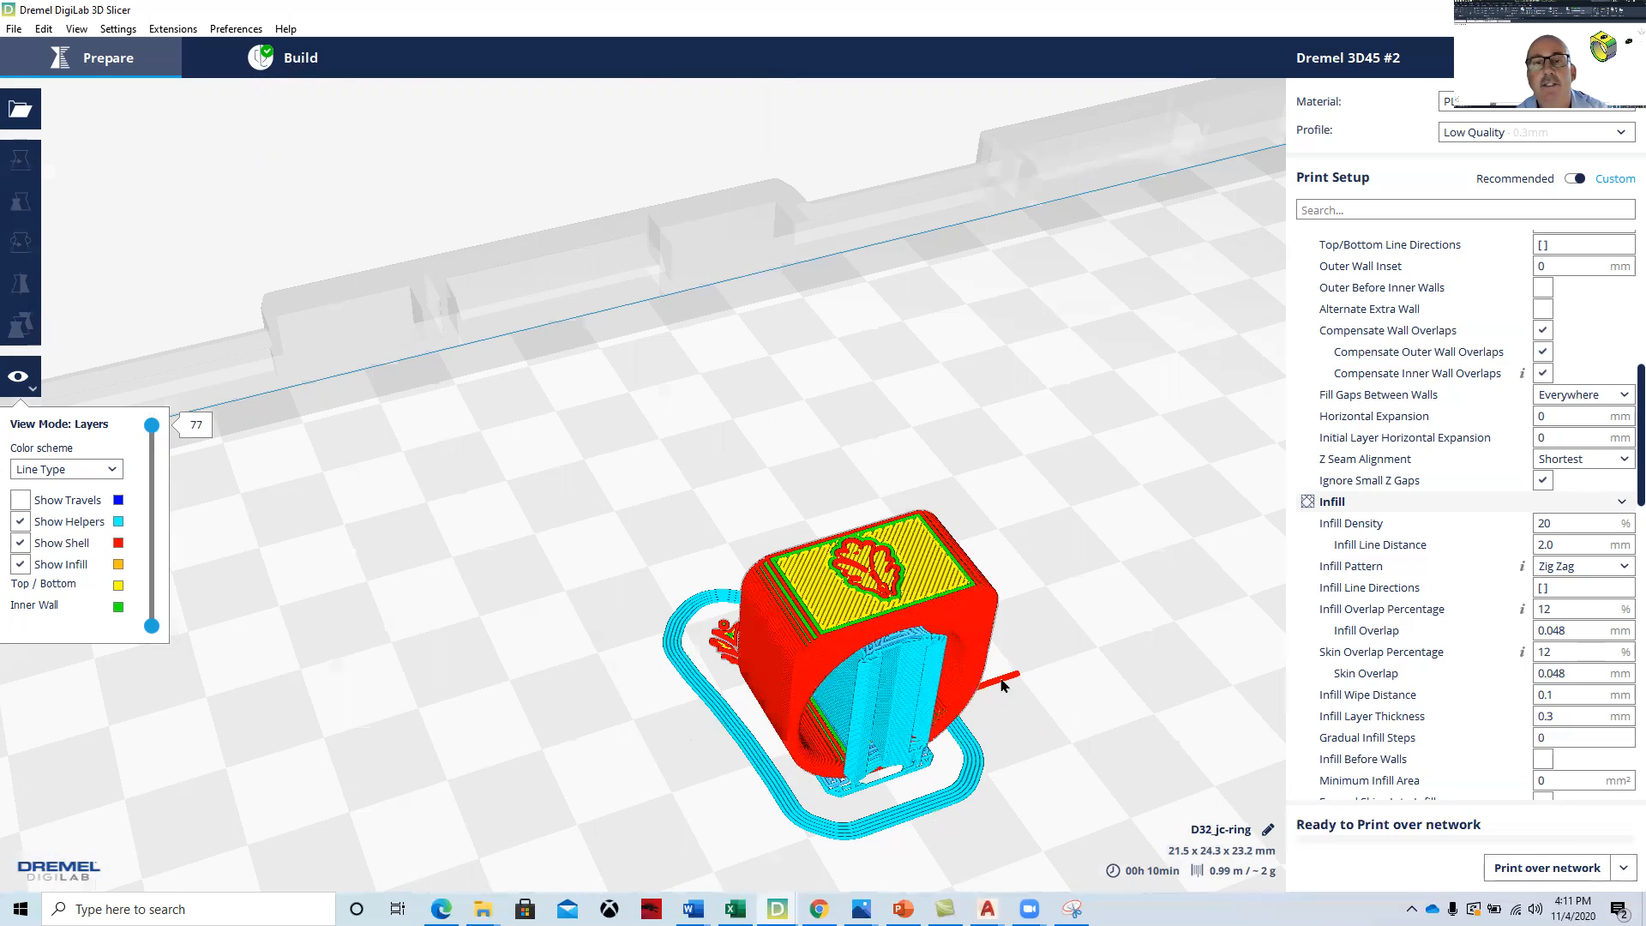
pyautogui.click(828, 623)
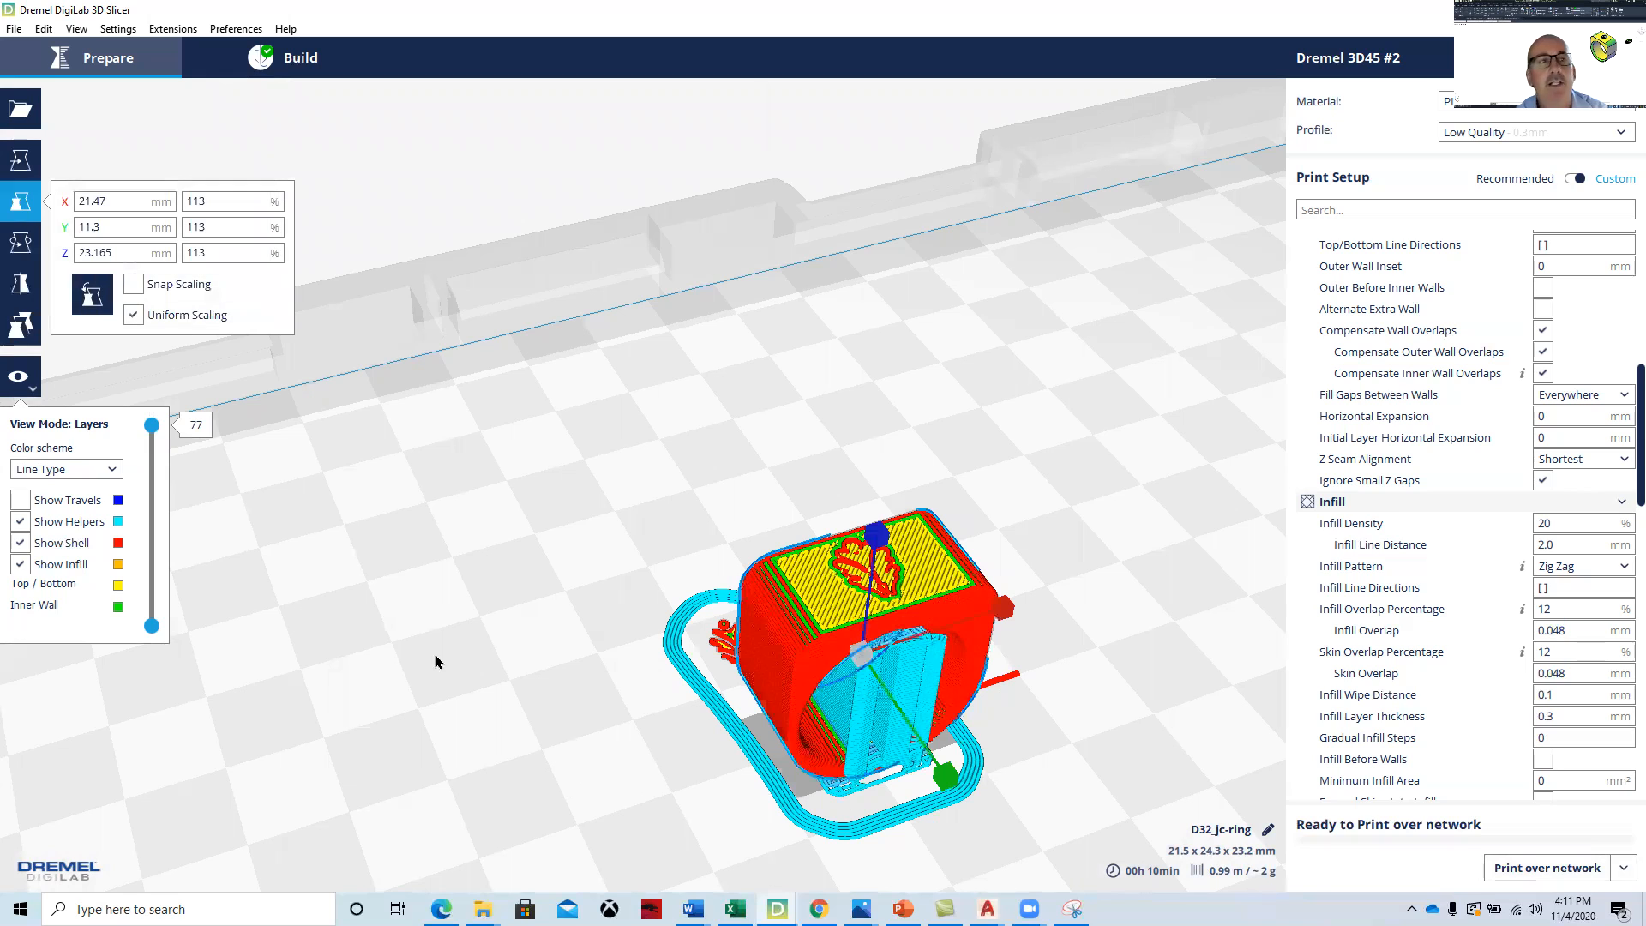
pyautogui.click(19, 244)
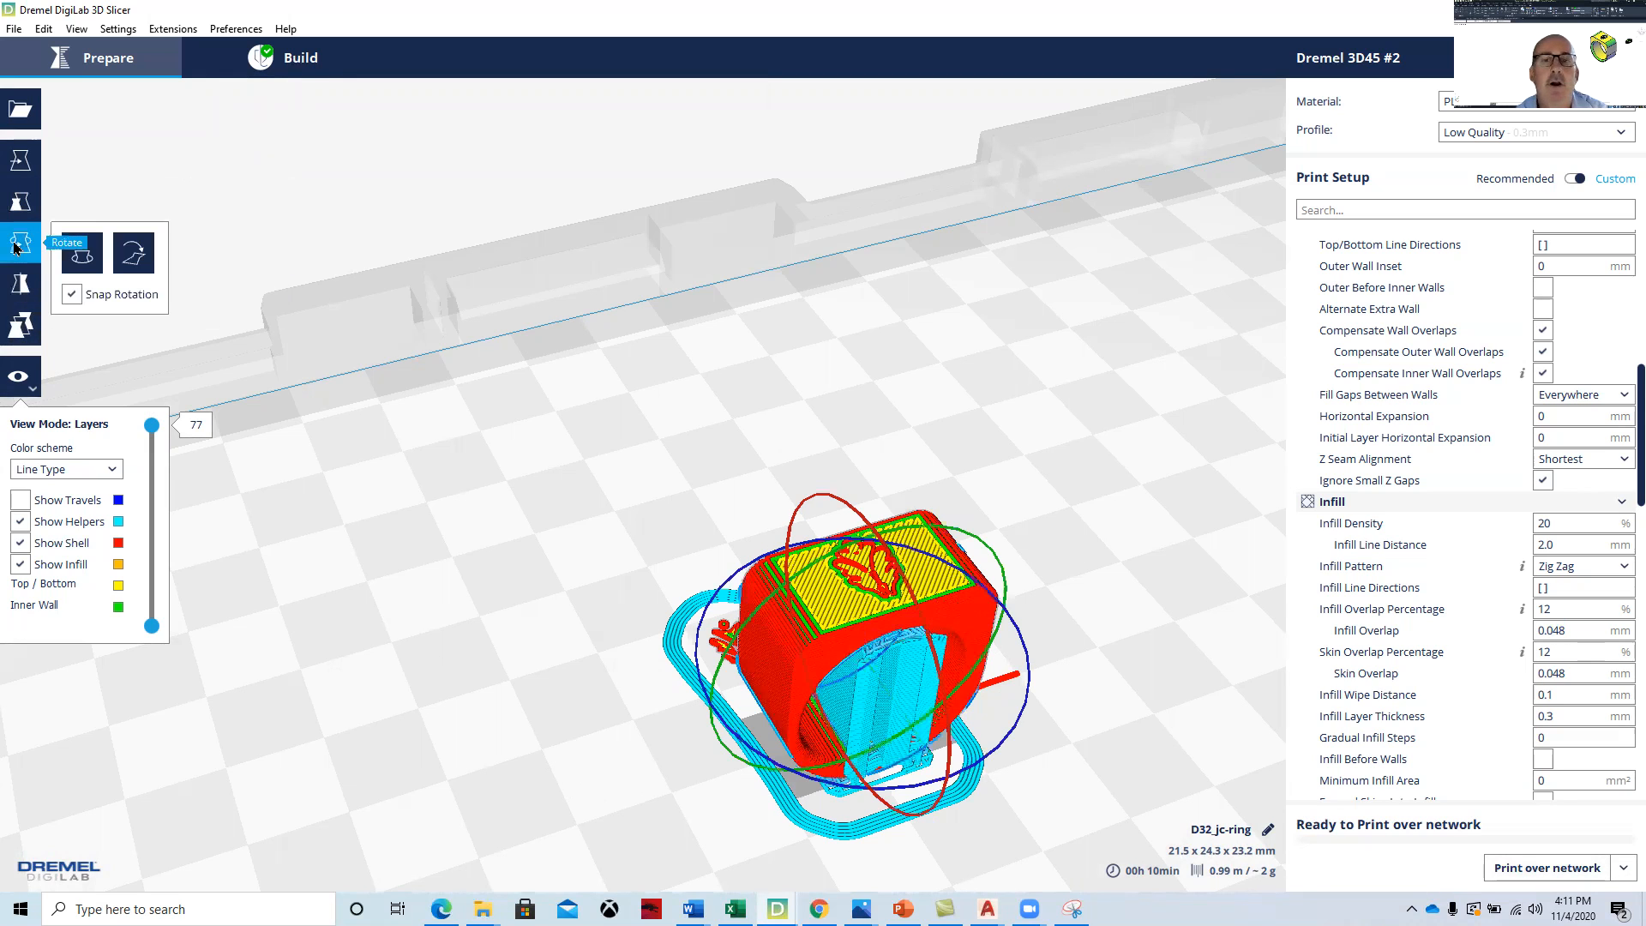
pyautogui.moveTo(784, 592); pyautogui.dragTo(943, 840)
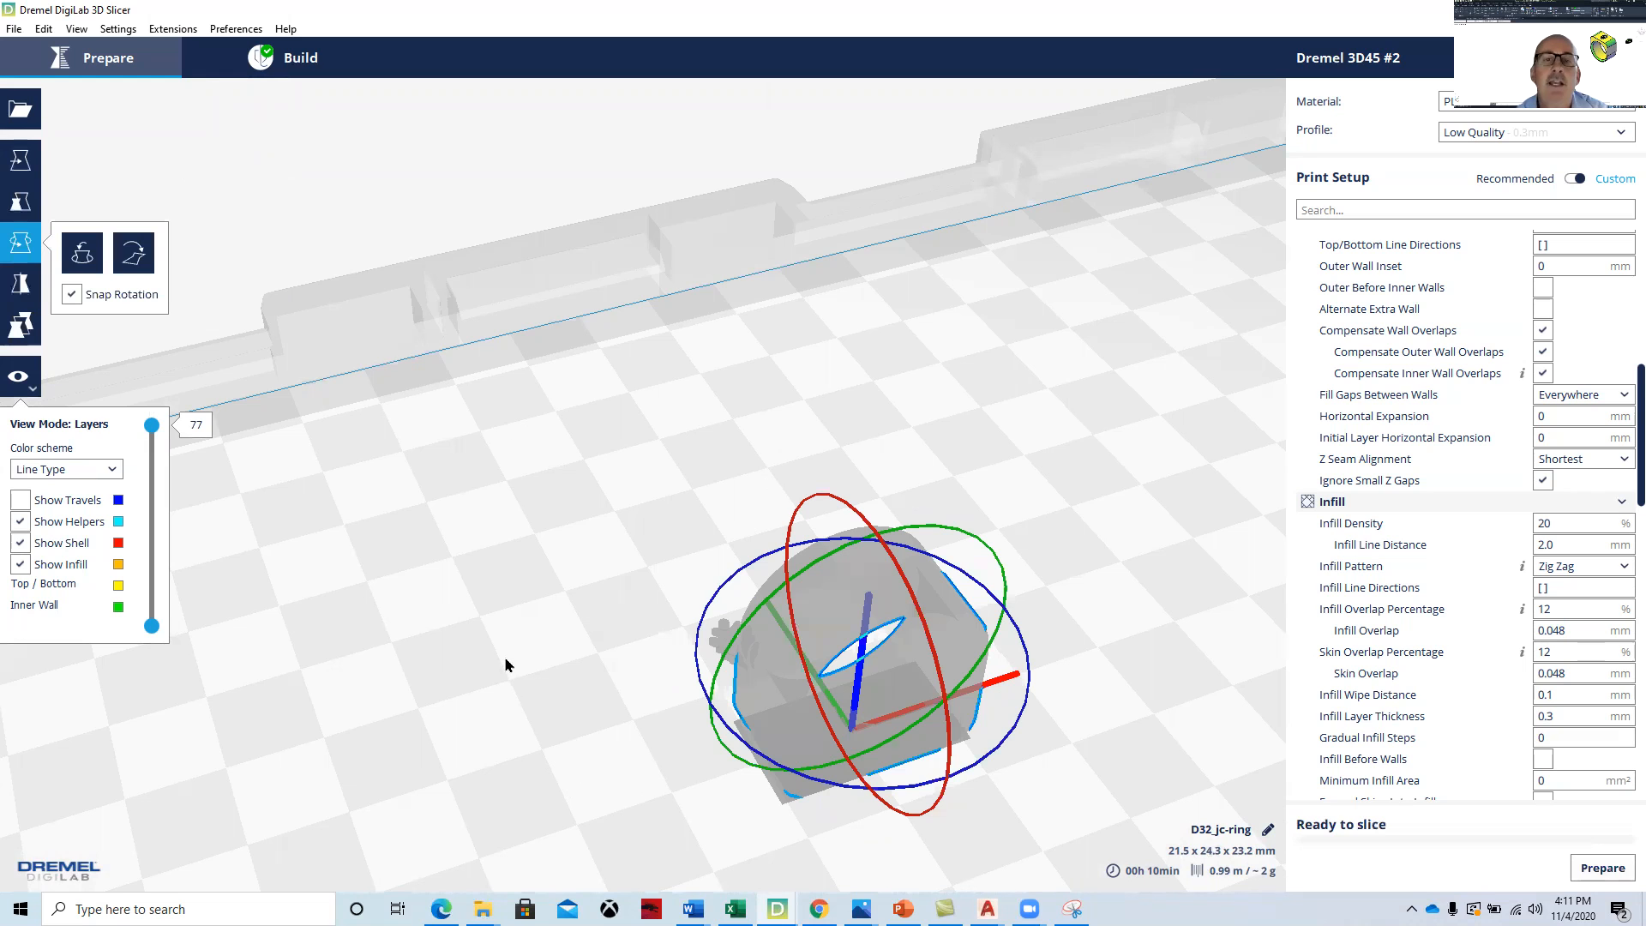
pyautogui.click(533, 660)
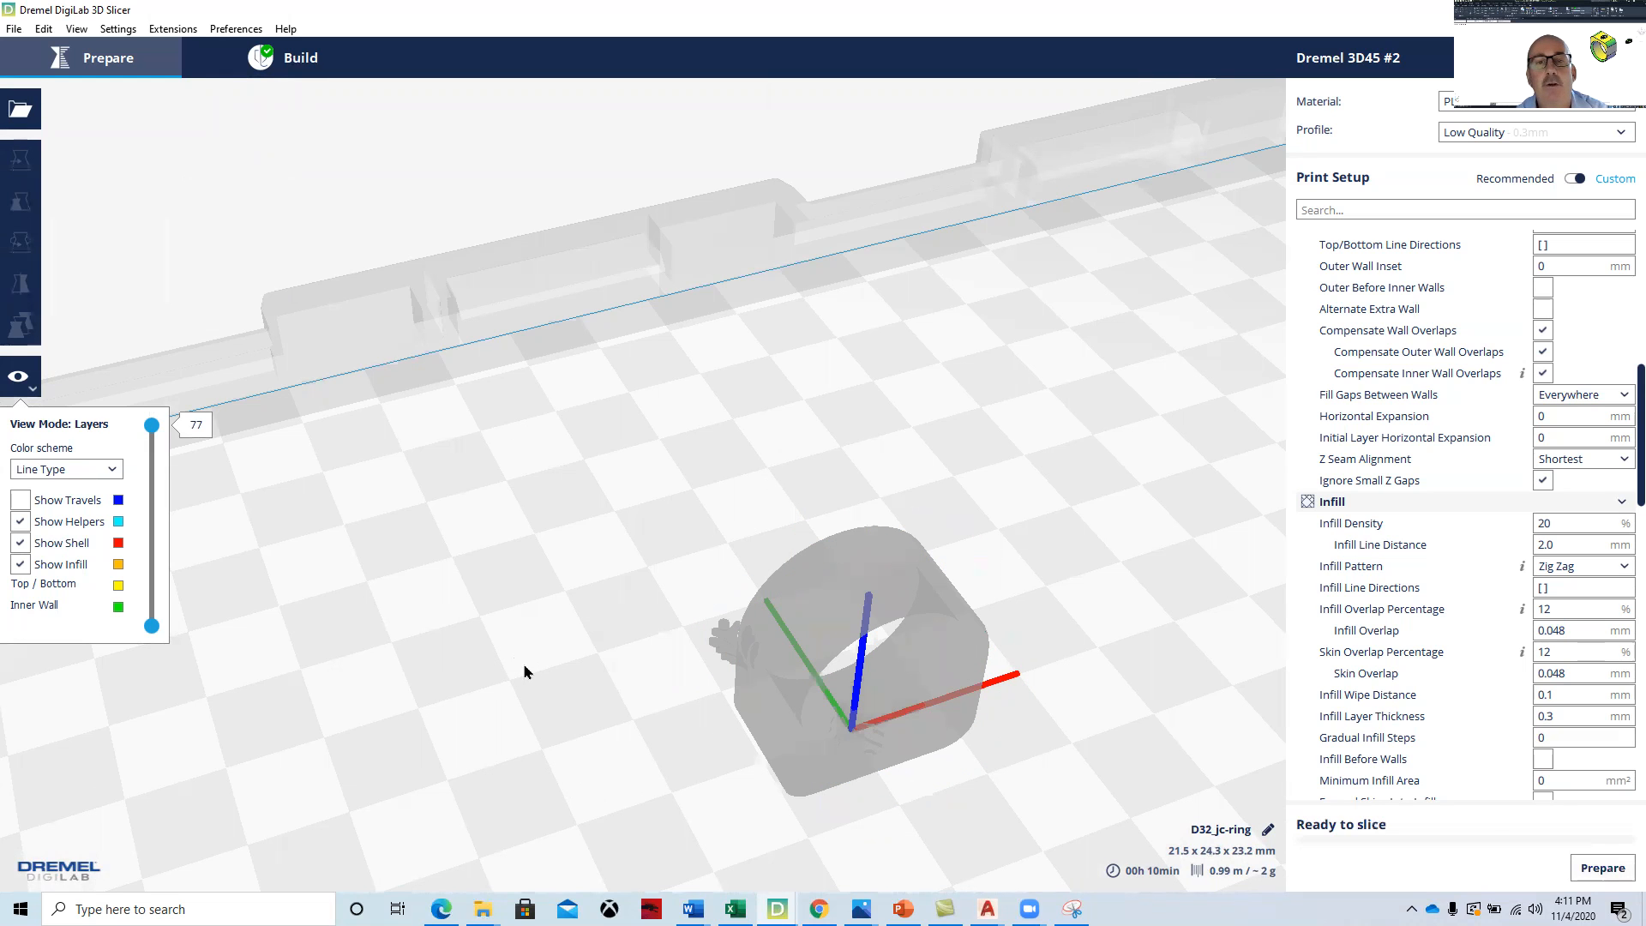
# - Flip the separate leaf logo over on the build plate and slice both parts again
pyautogui.moveTo(529, 674); pyautogui.dragTo(615, 678, button='middle')
pyautogui.moveTo(645, 692); pyautogui.dragTo(790, 696, button='right')
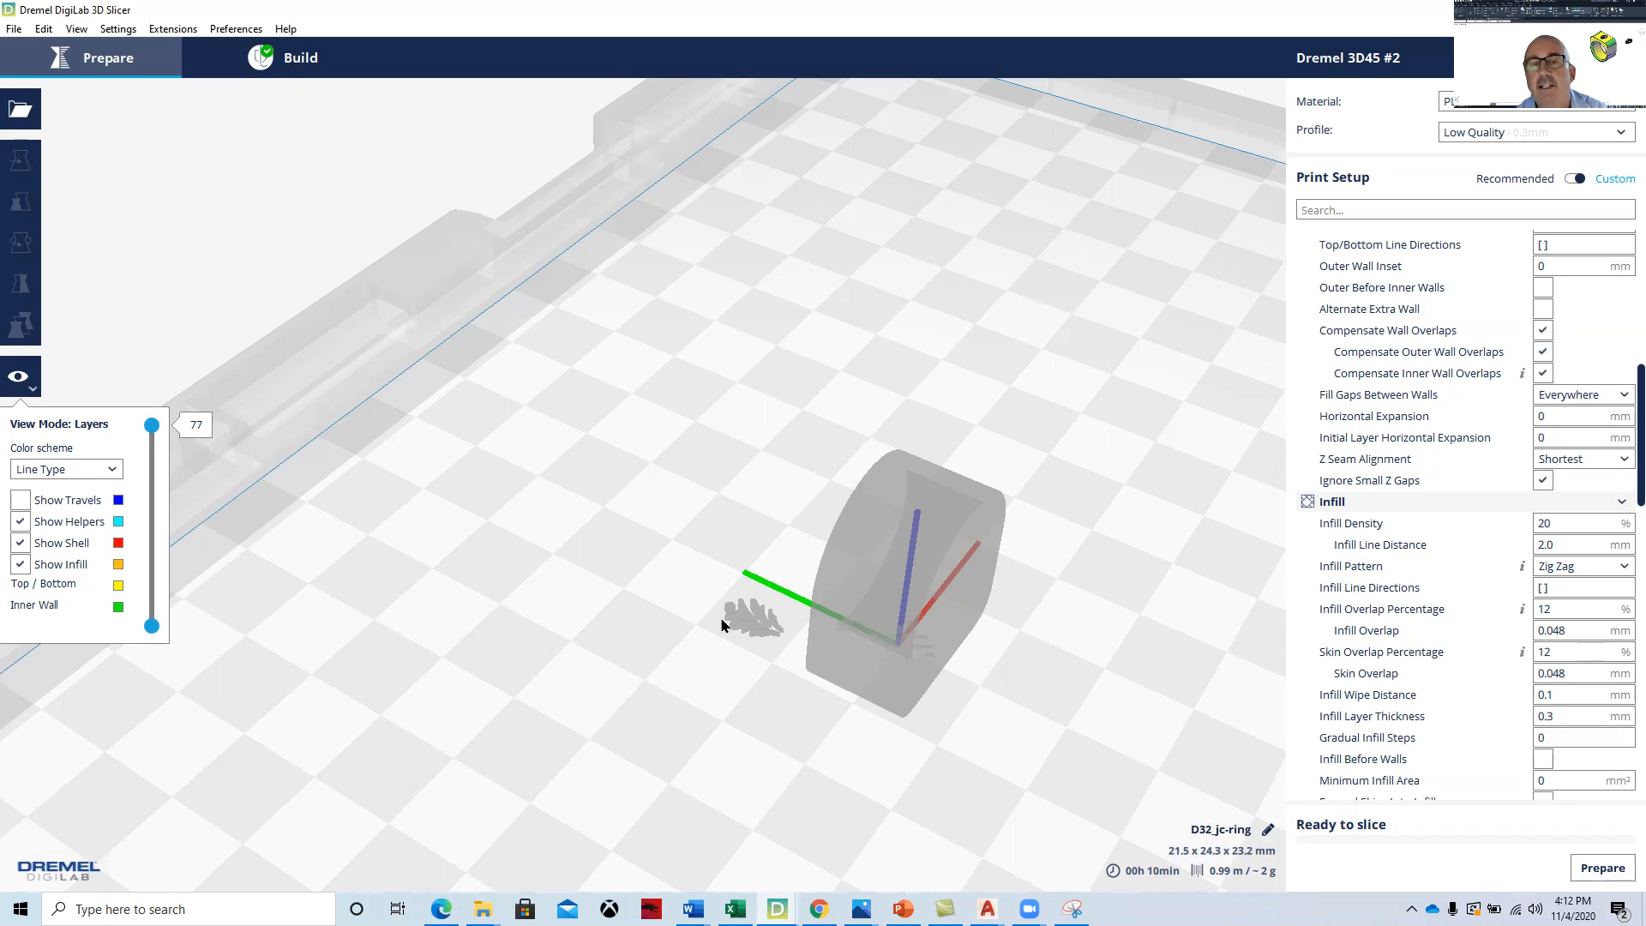
pyautogui.click(752, 611)
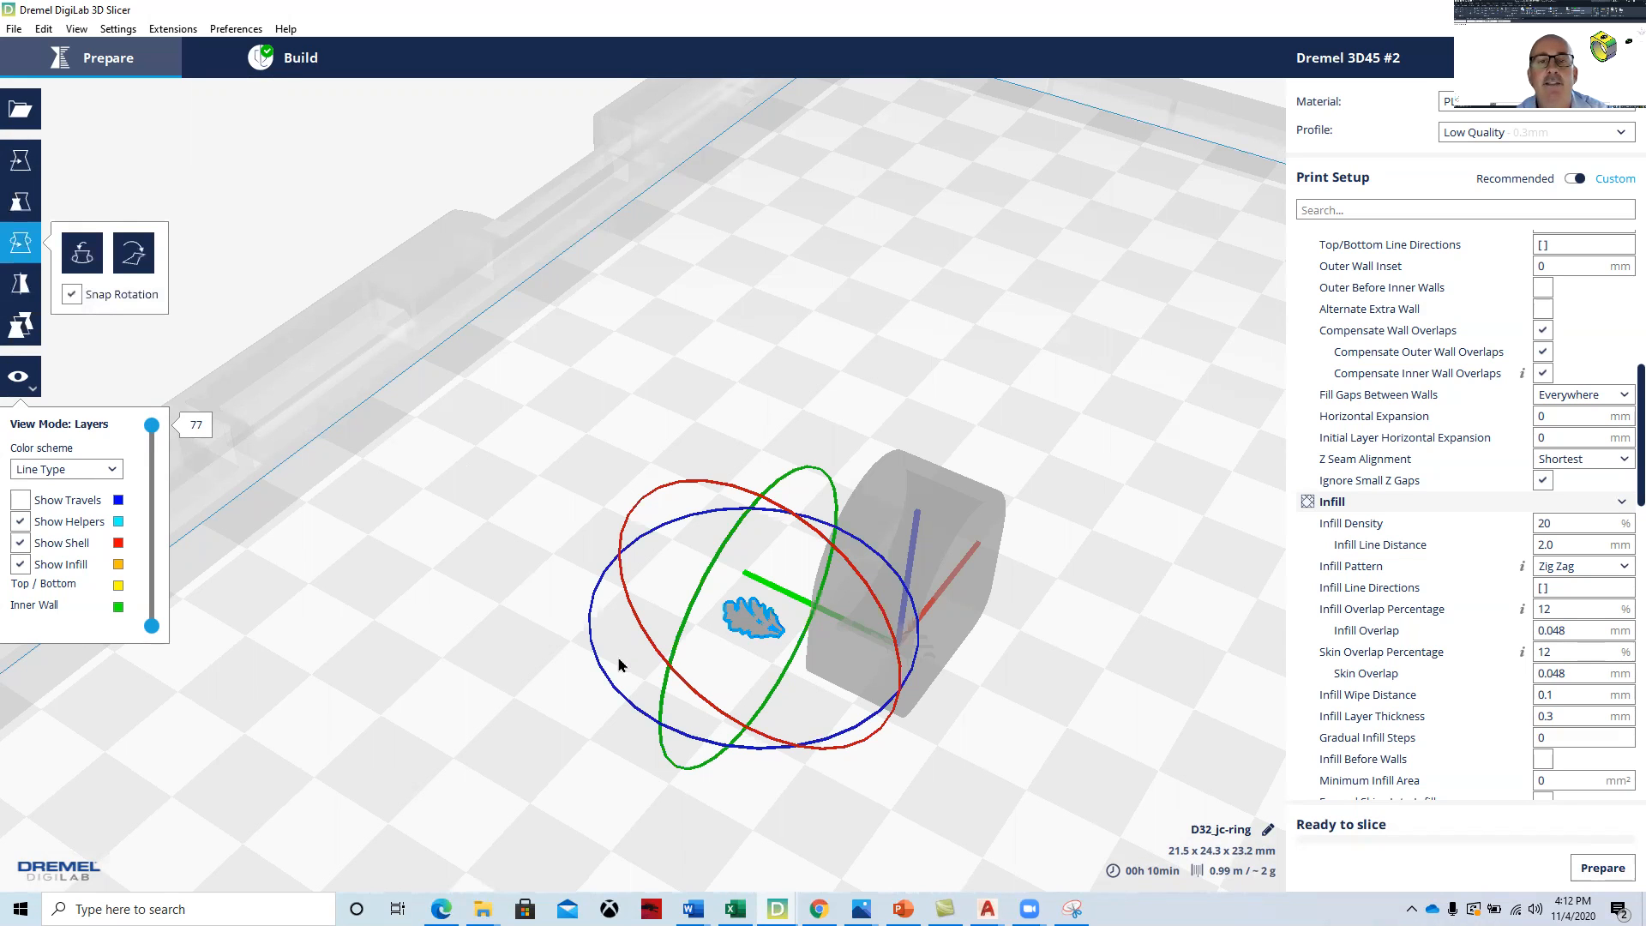
pyautogui.moveTo(790, 477); pyautogui.dragTo(710, 796)
pyautogui.click(455, 445)
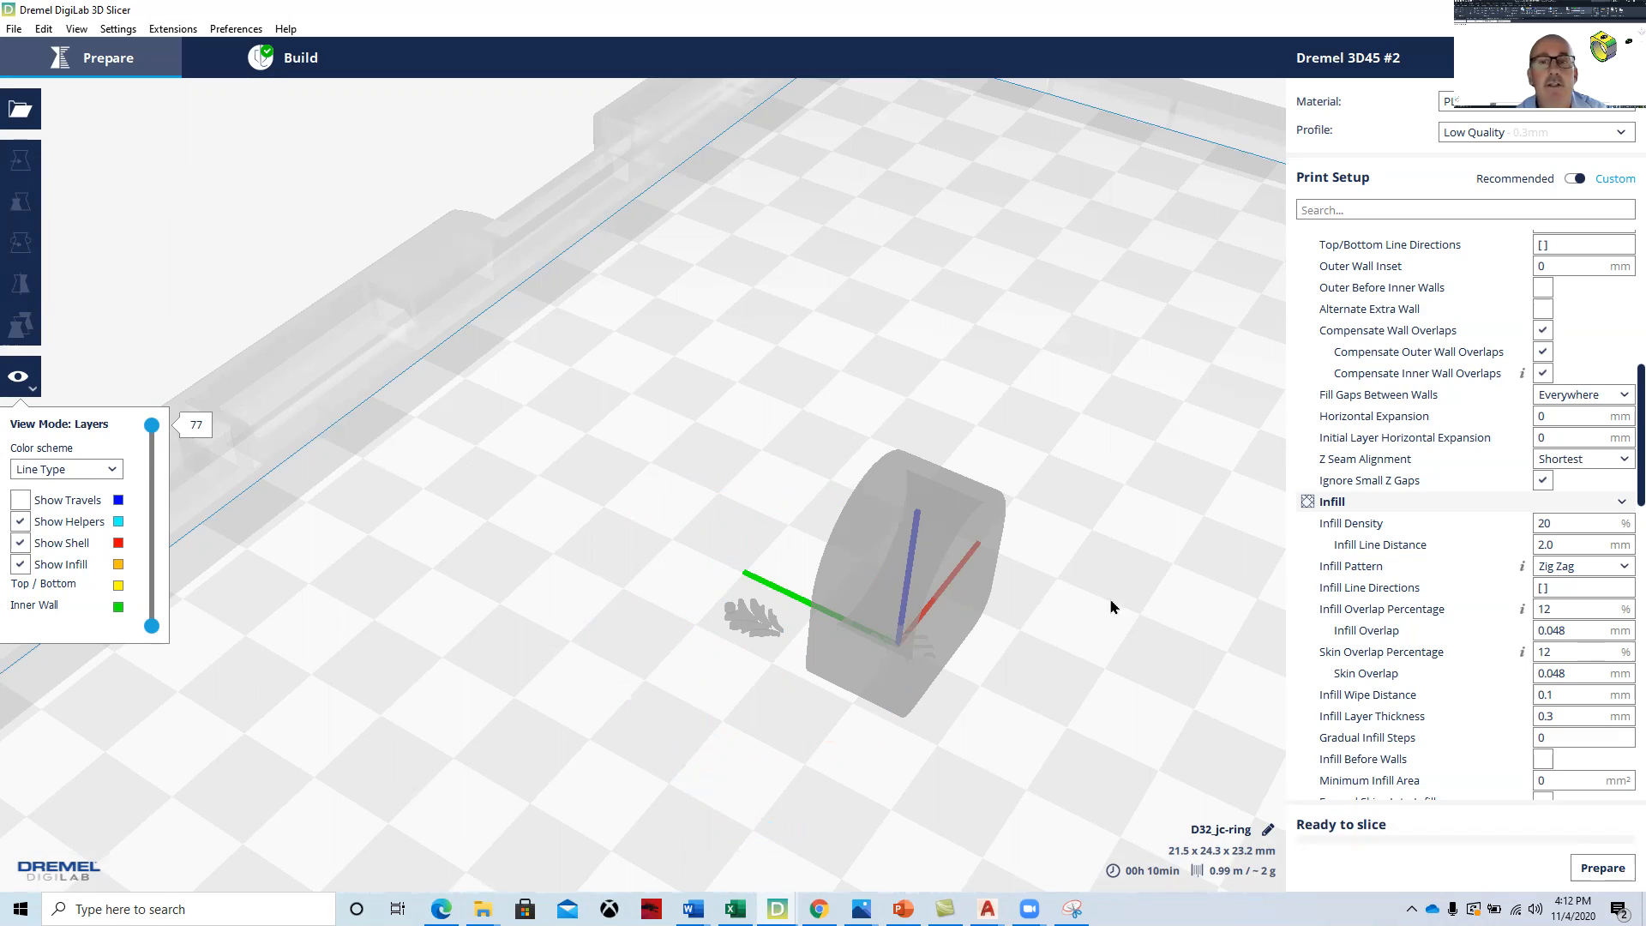
pyautogui.click(1600, 869)
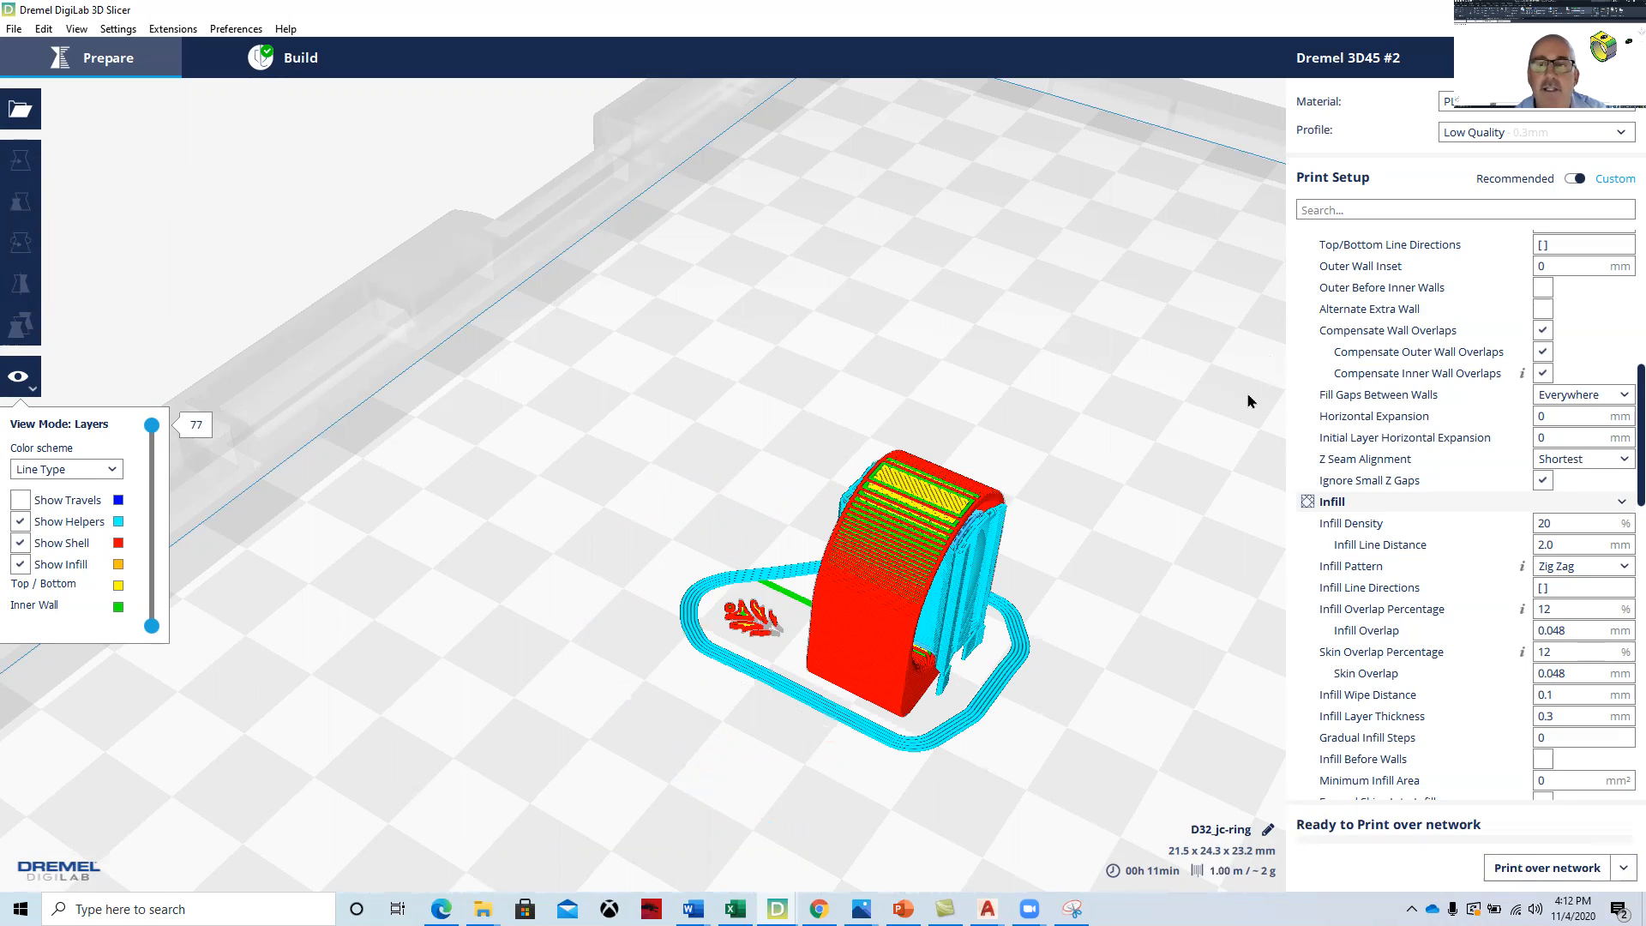
# - Set the print profile to High Quality - 0.1mm and slice the ring and logo
pyautogui.click(1553, 141)
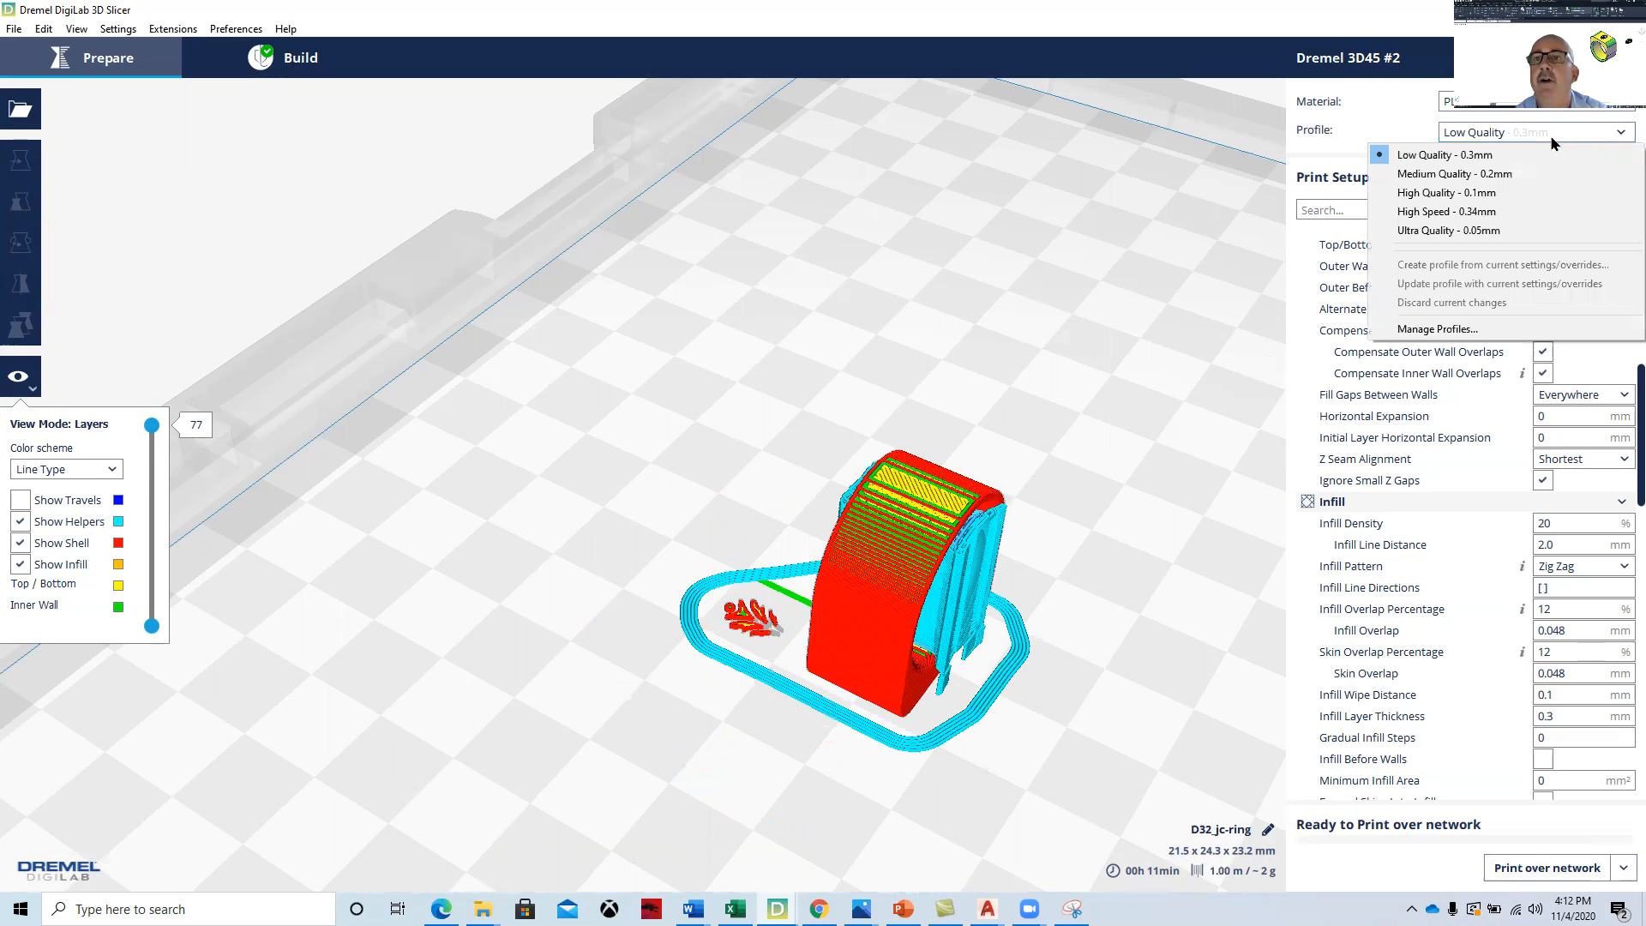
pyautogui.click(1451, 193)
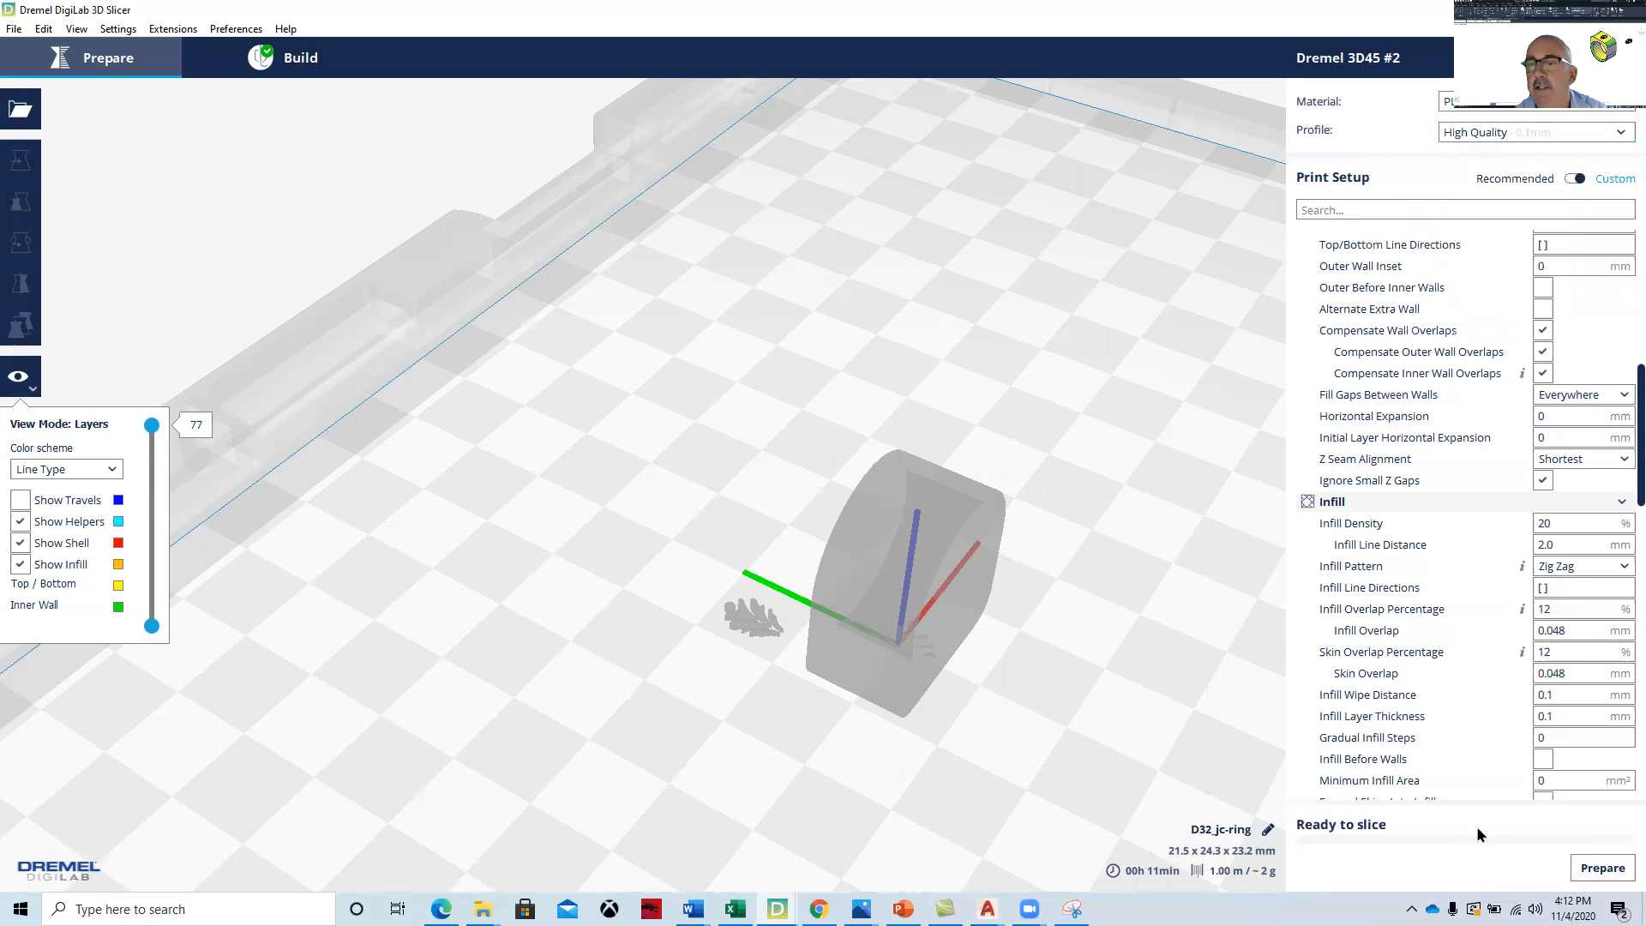
pyautogui.click(1601, 868)
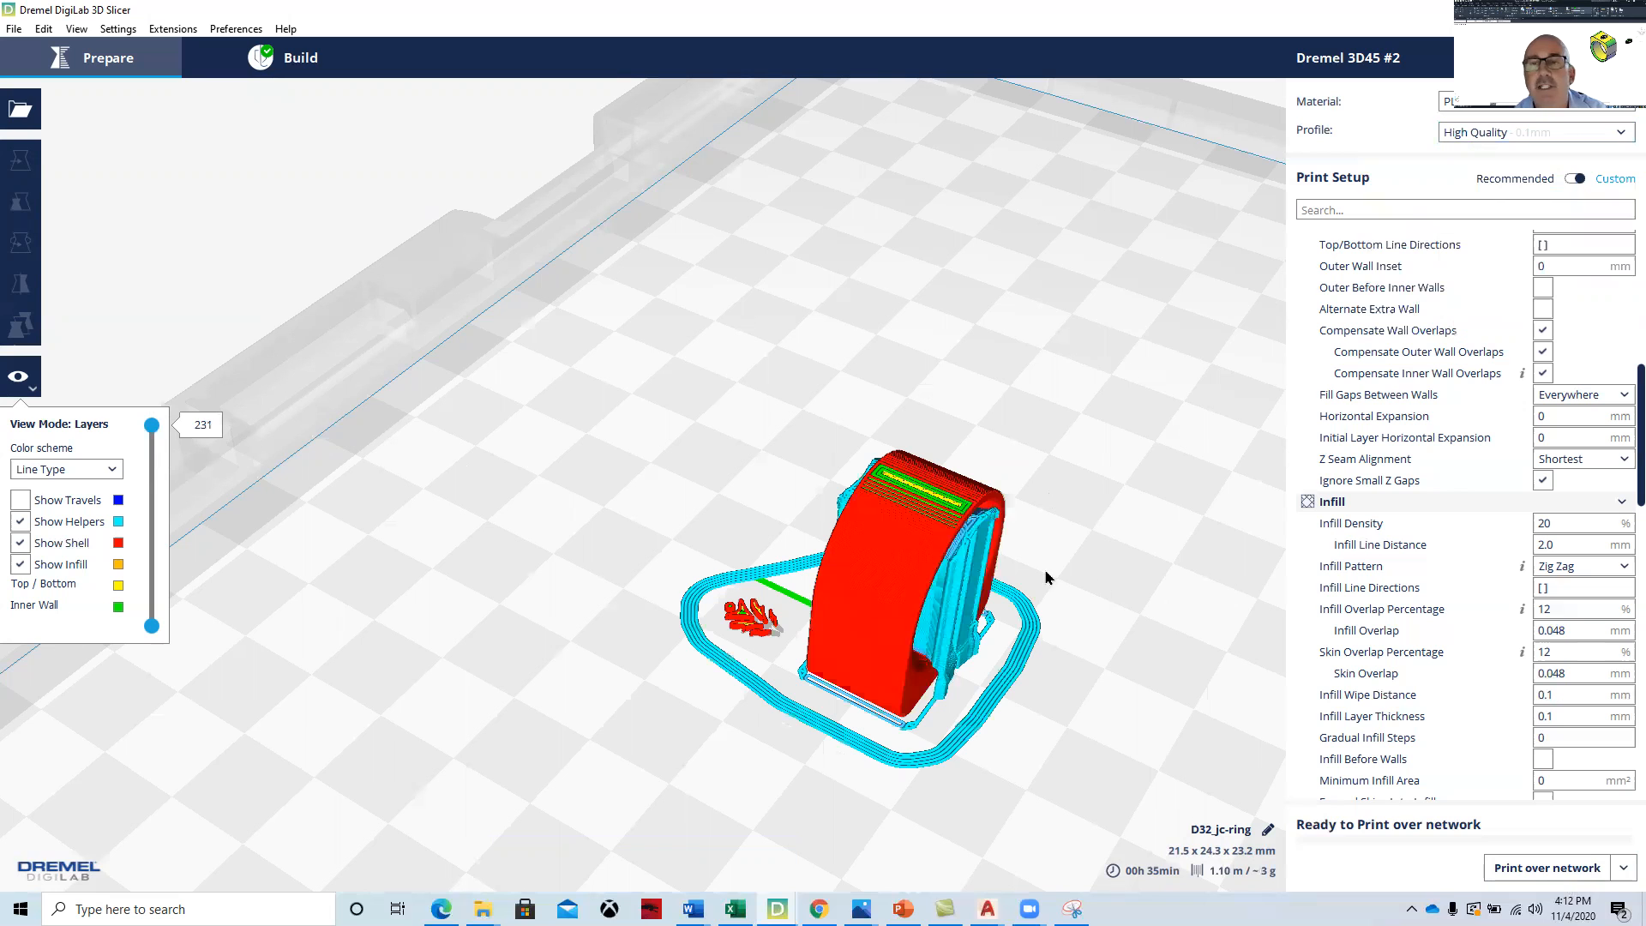
pyautogui.moveTo(1092, 654); pyautogui.dragTo(922, 603, button='middle')
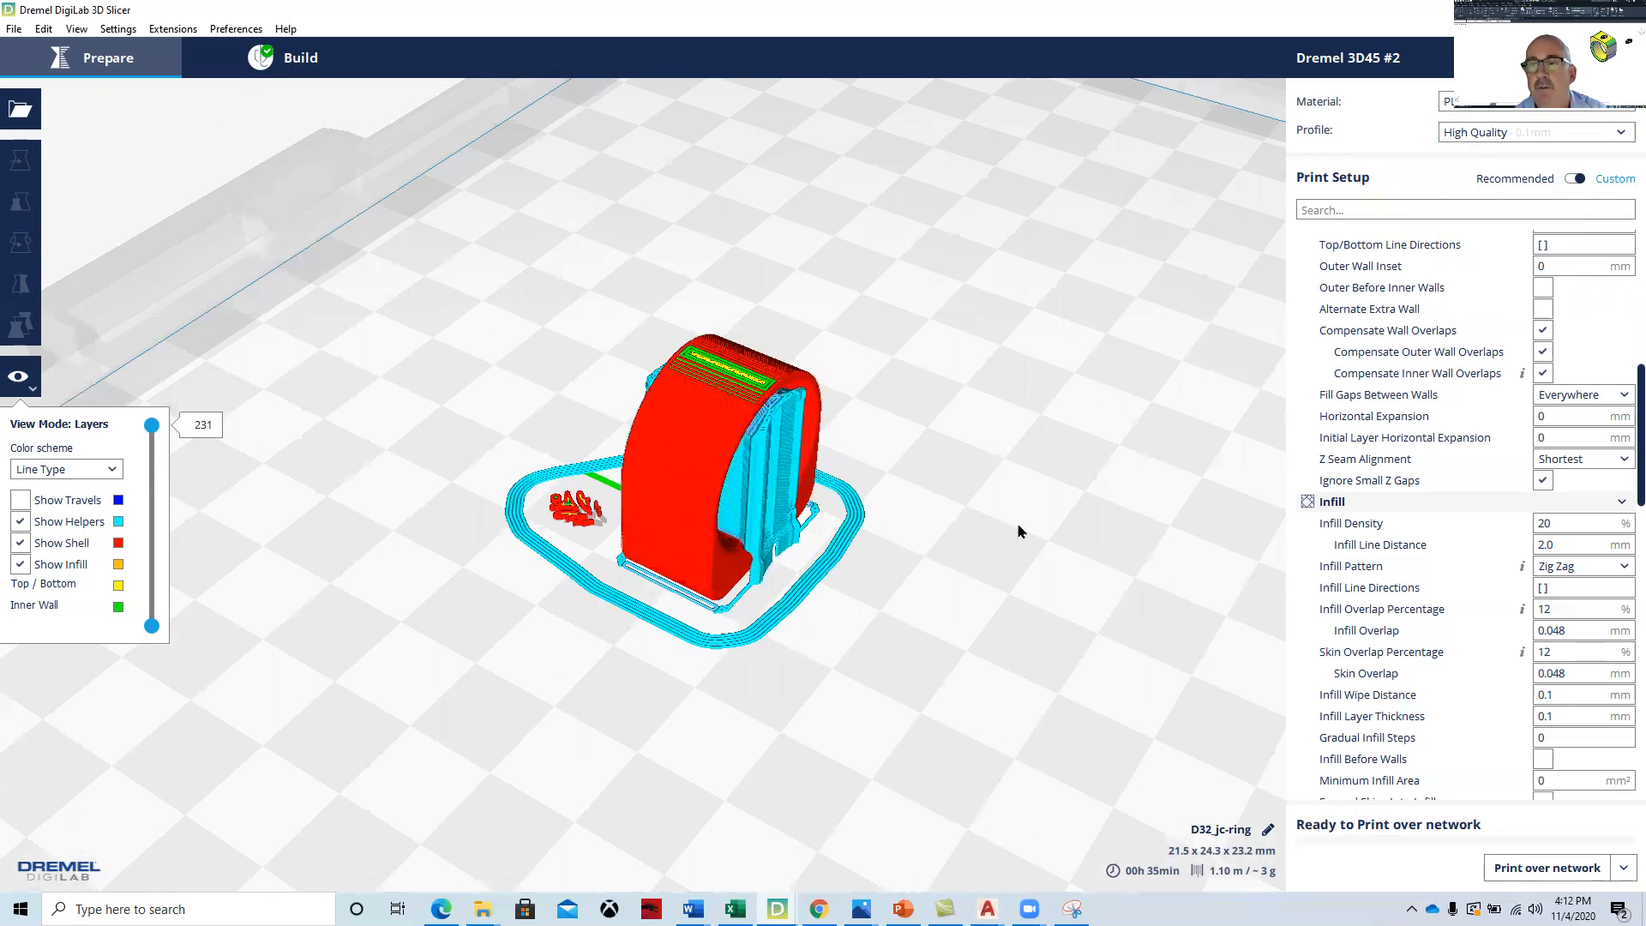
# - Set the print profile to Medium Quality - 0.2mm and slice the ring and logo
pyautogui.click(1581, 134)
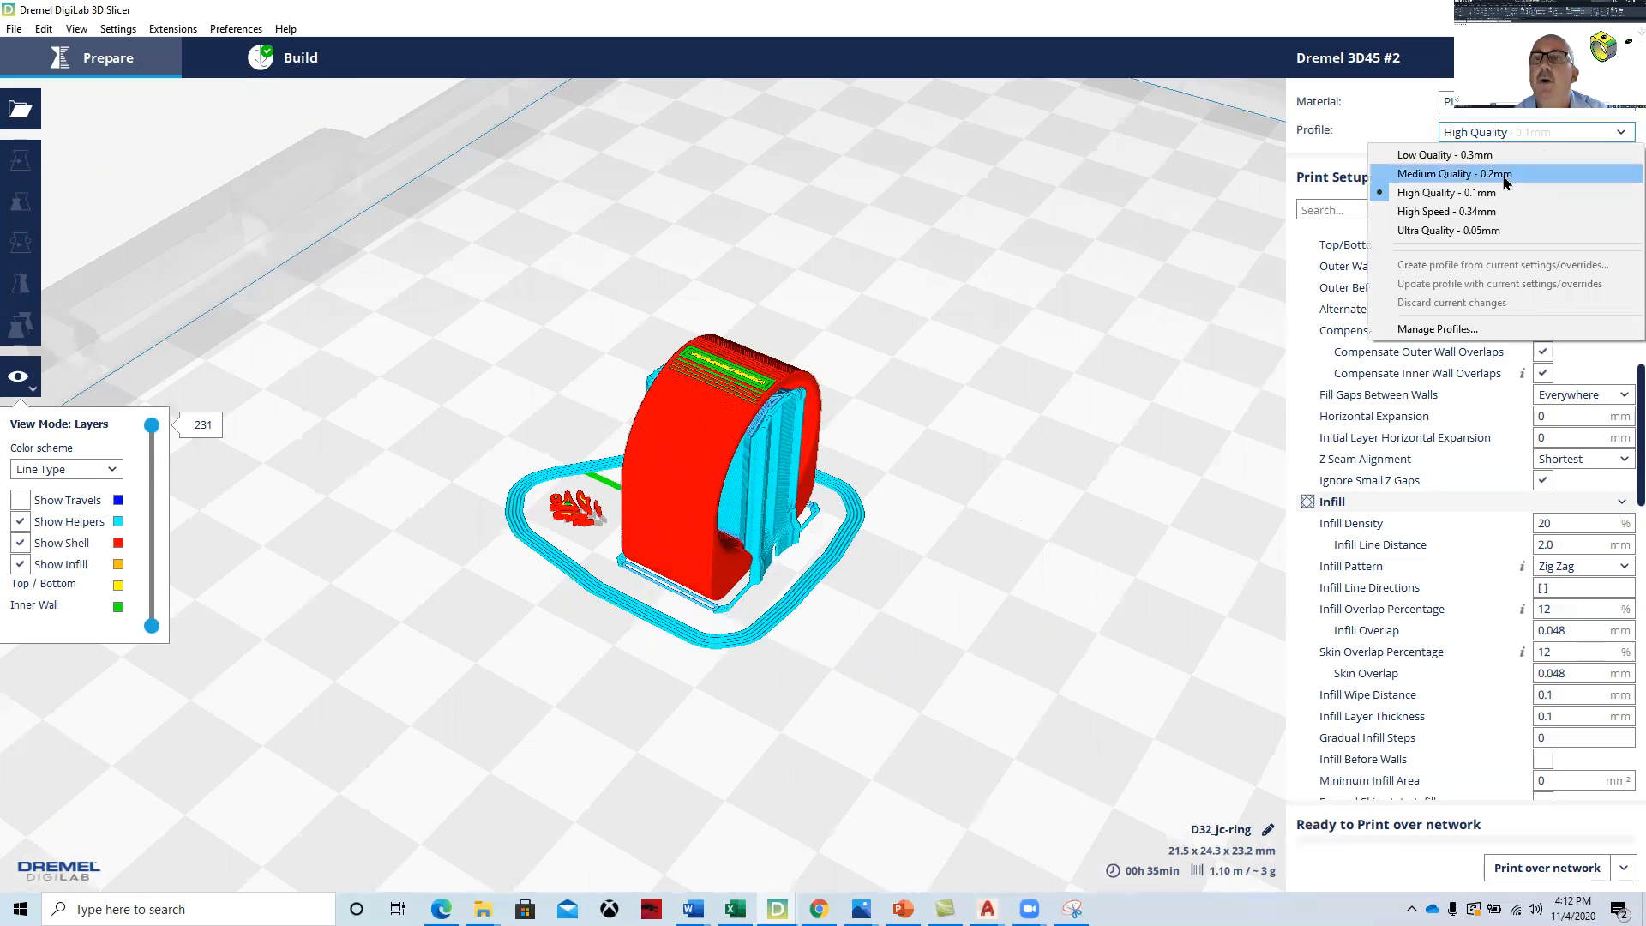
pyautogui.click(1505, 170)
pyautogui.click(1599, 867)
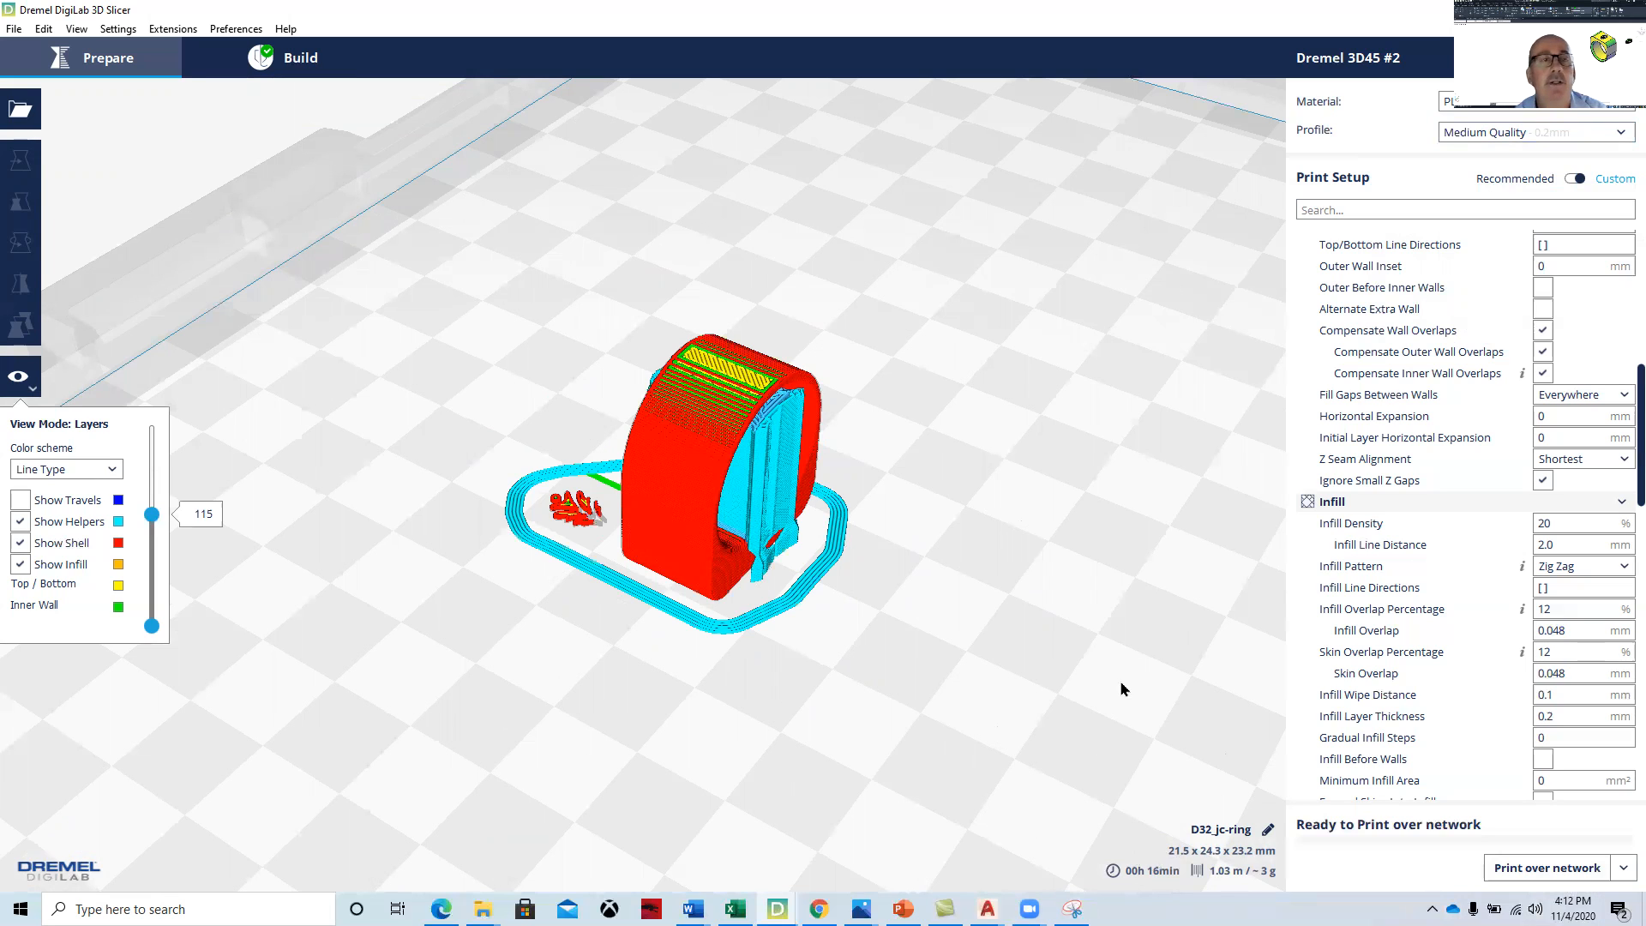
# - View the Dremel 3D45 printer's build status and its live camera image
pyautogui.click(267, 58)
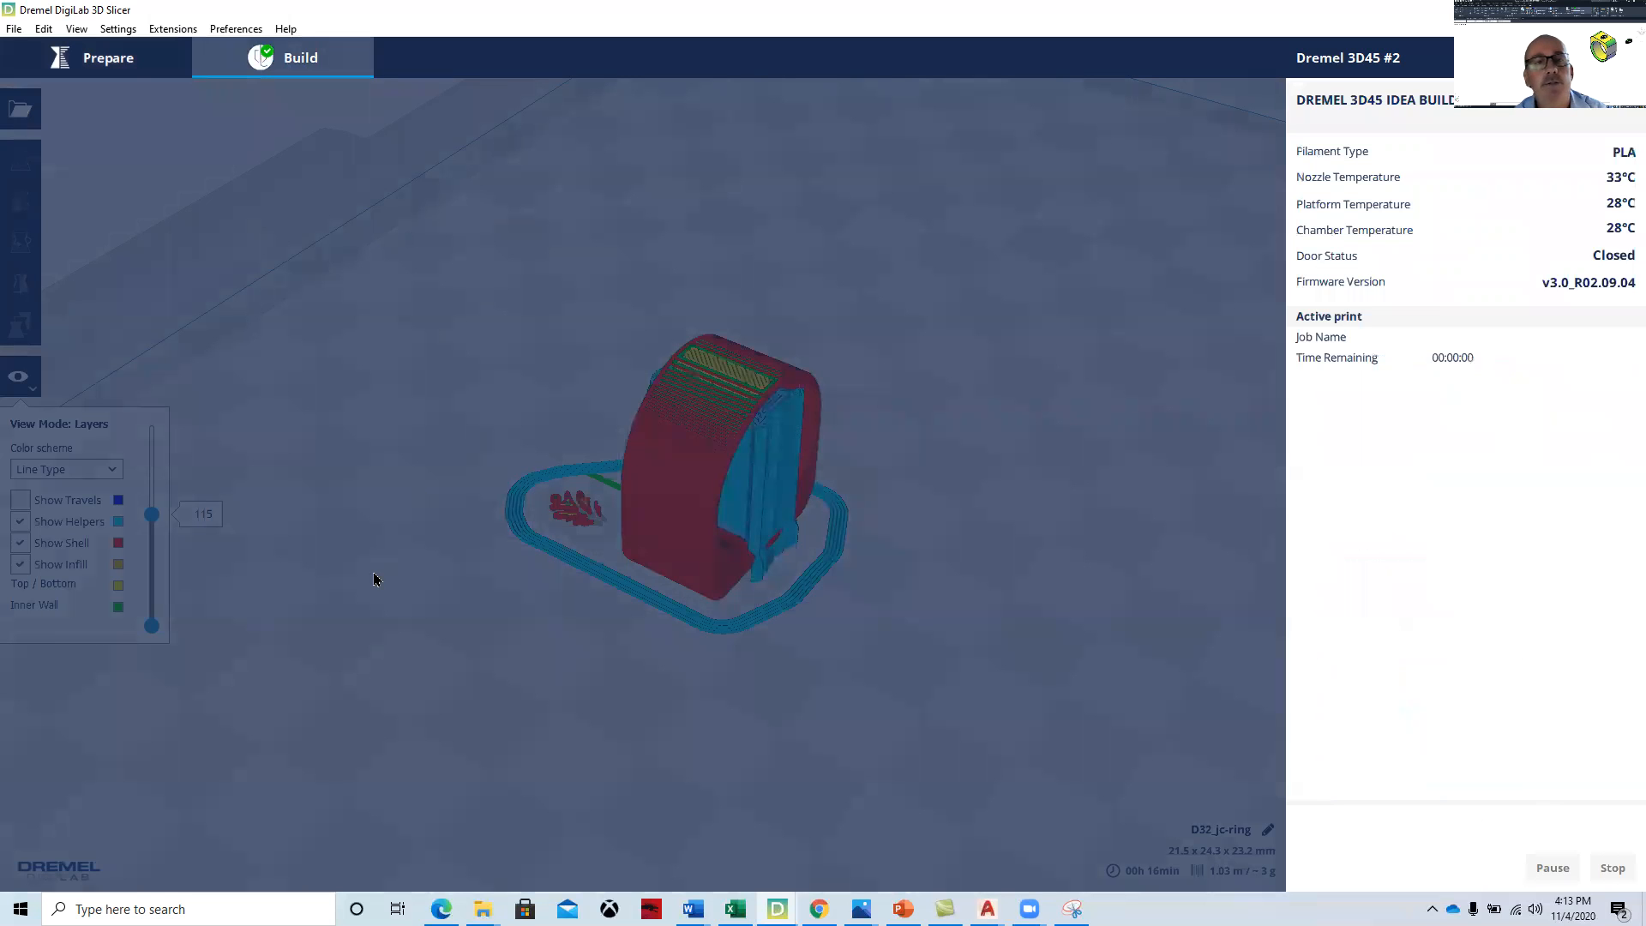
pyautogui.click(91, 58)
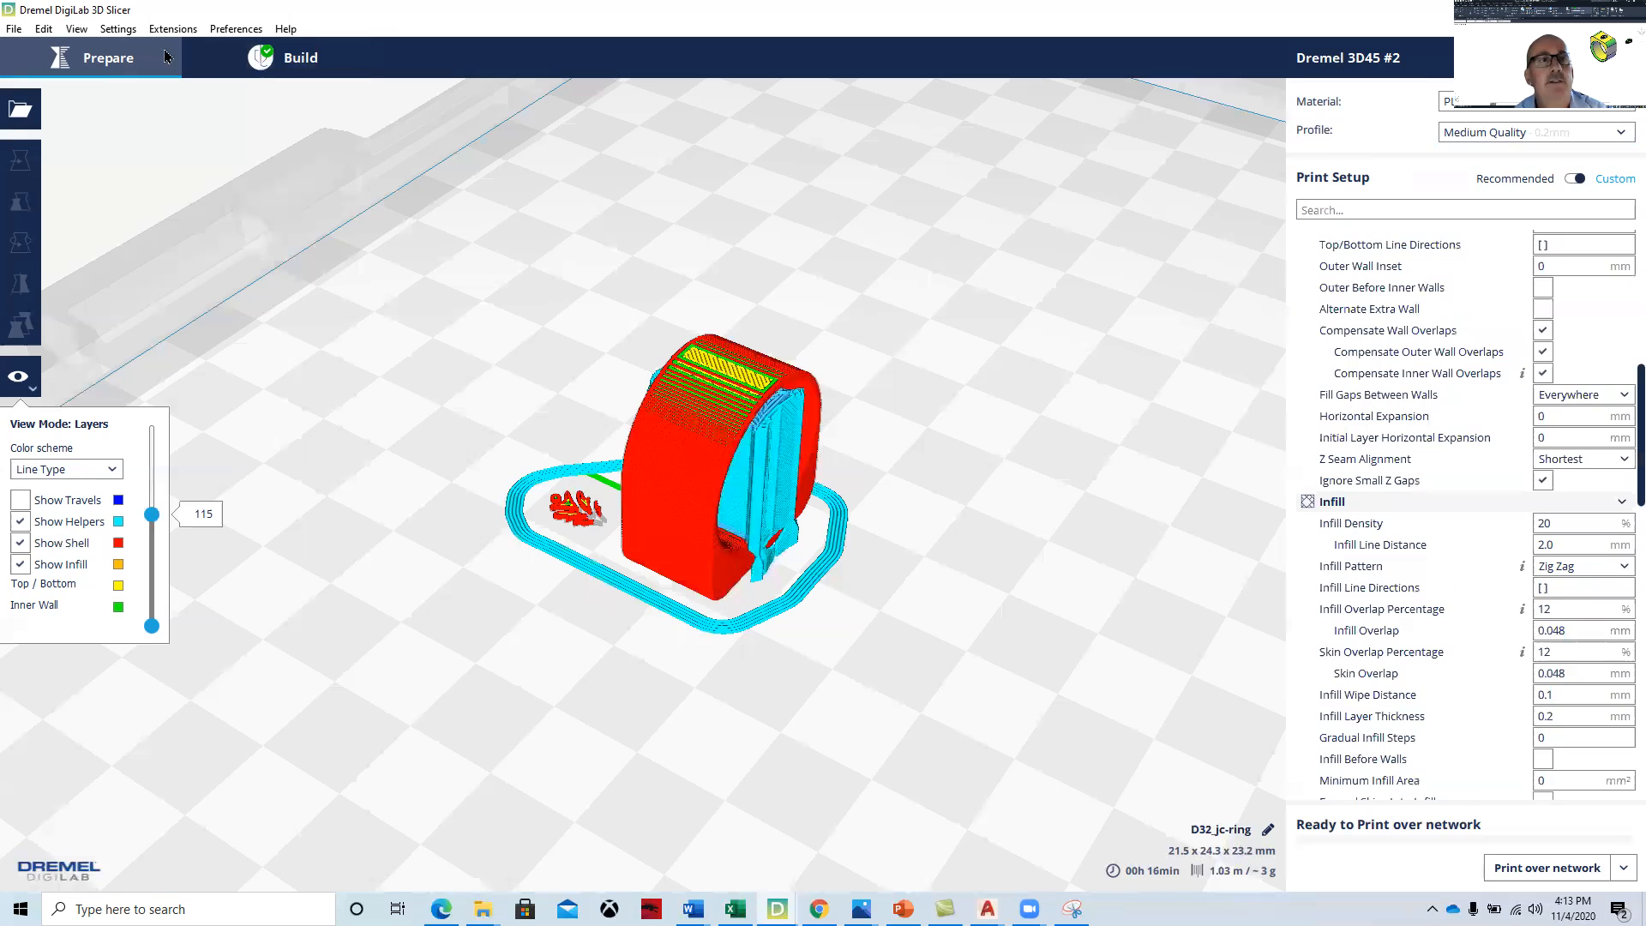
pyautogui.click(320, 60)
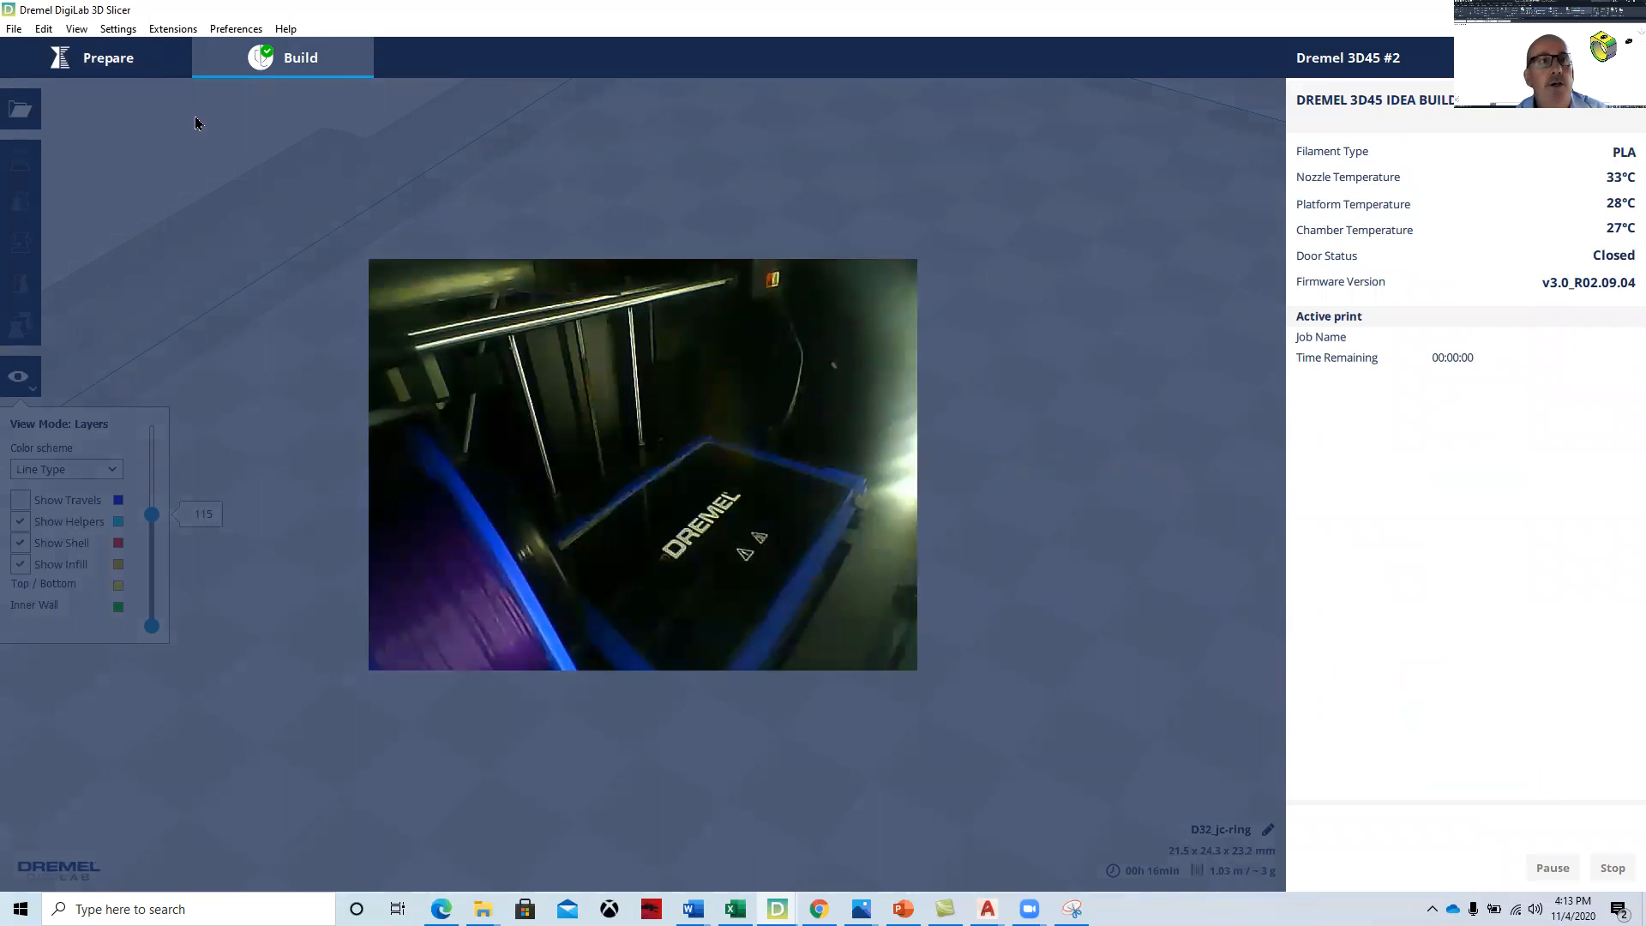
# - Send the sliced ring and logo to the Dremel 3D45 over the network, and switch to the 3D Model Formats slide in PowerPoint
pyautogui.click(109, 60)
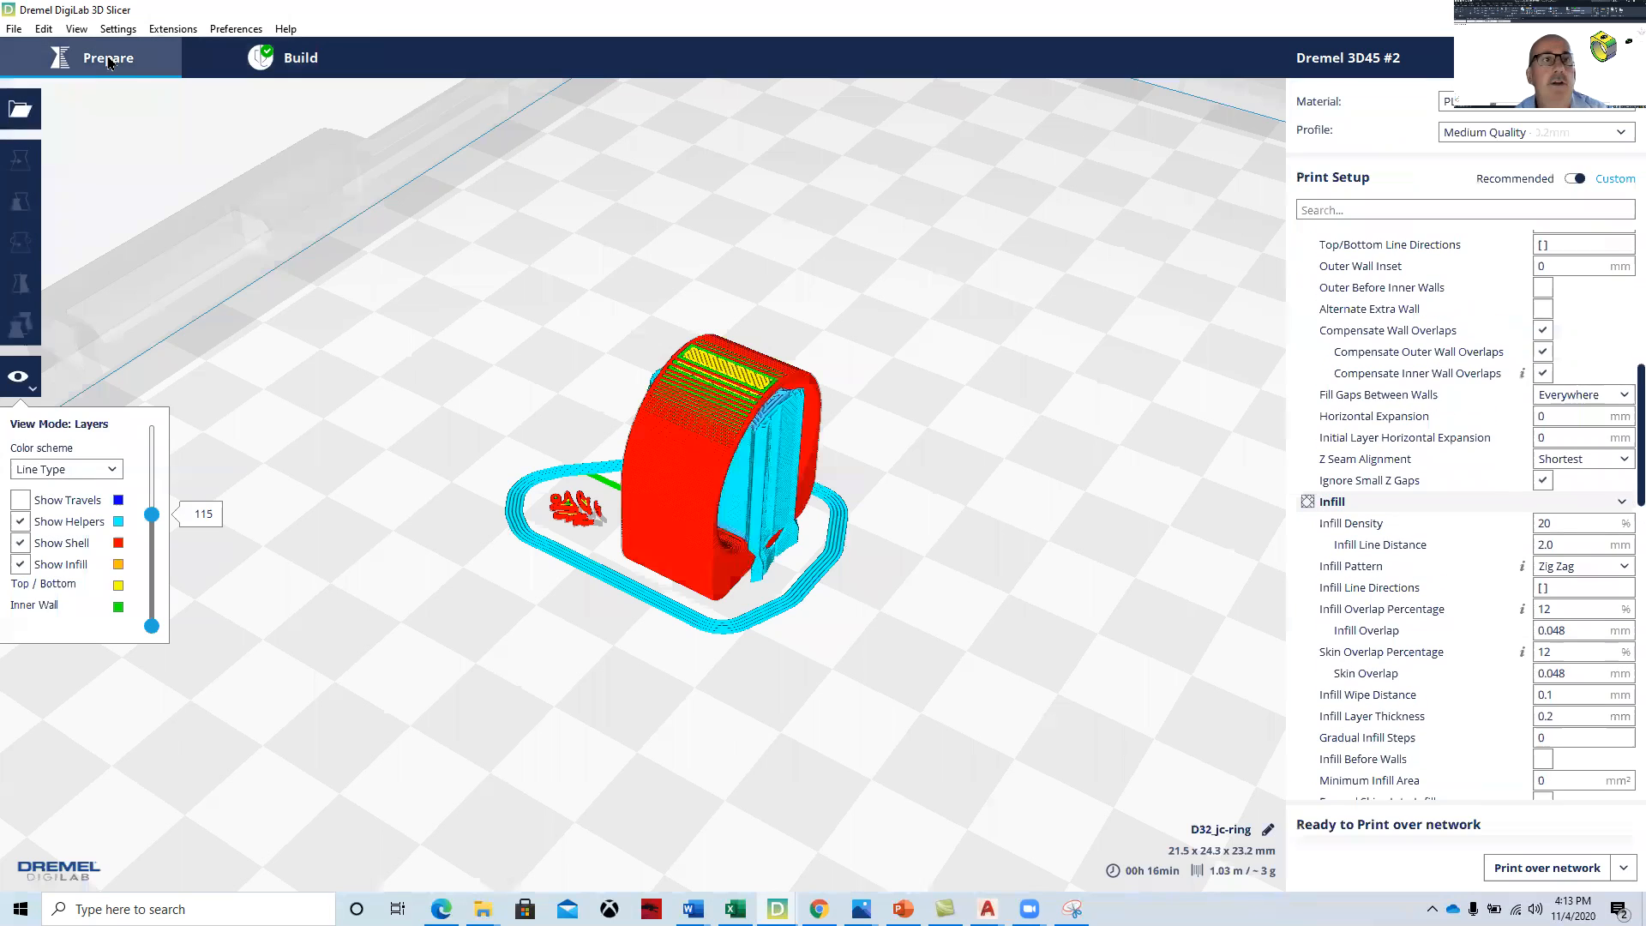
pyautogui.click(1533, 870)
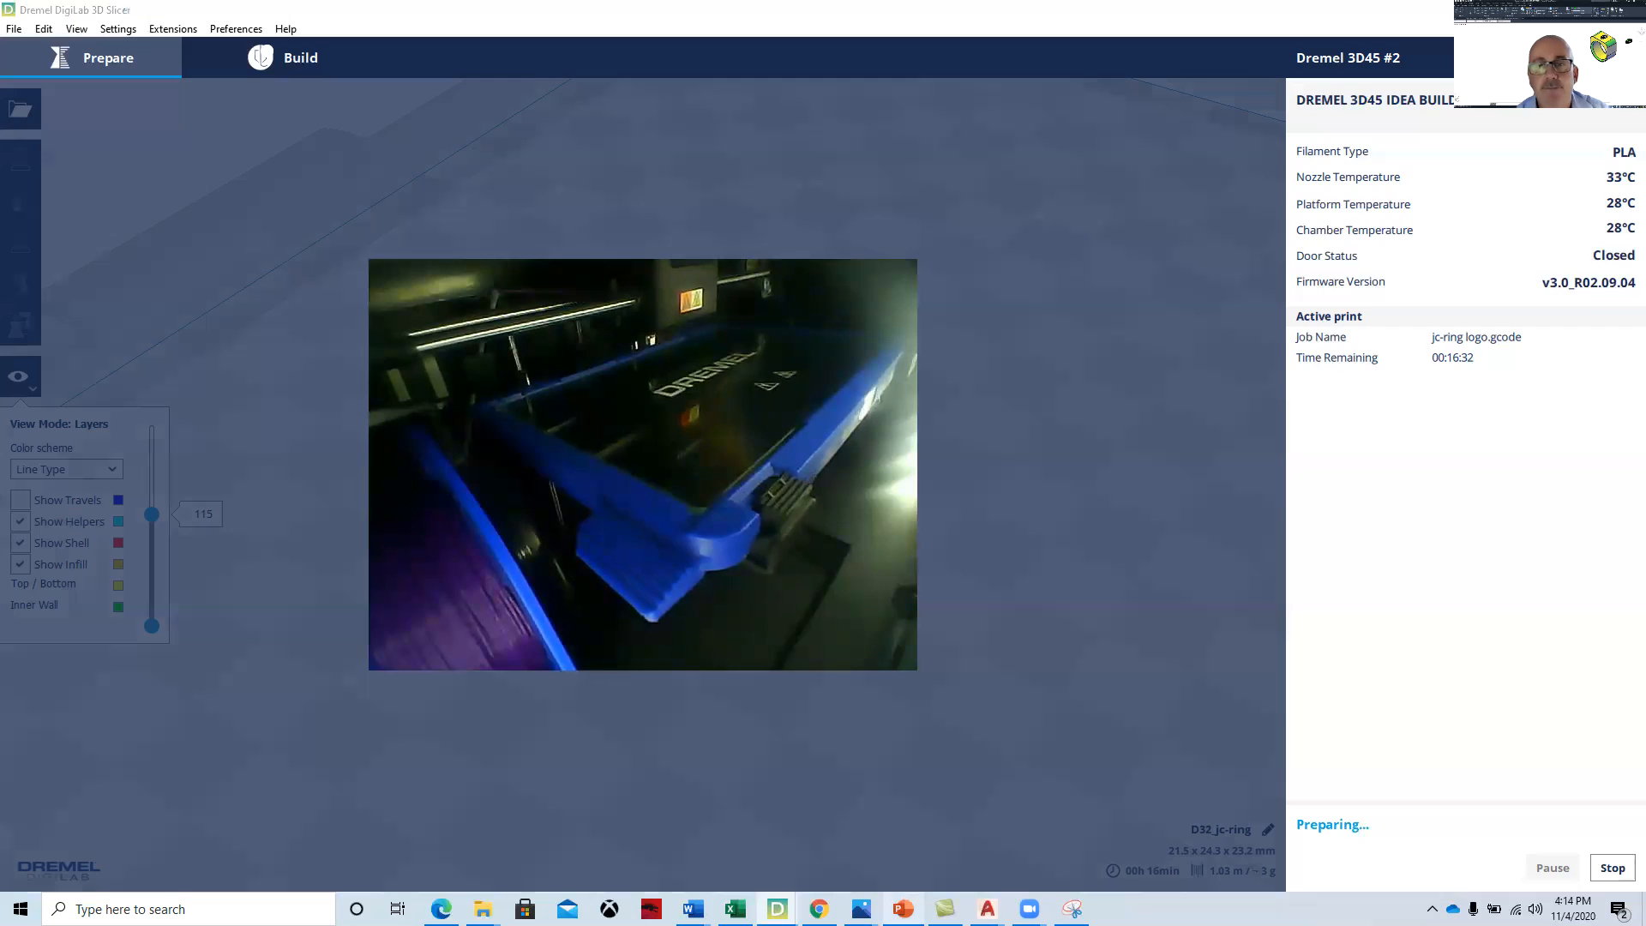
pyautogui.click(903, 909)
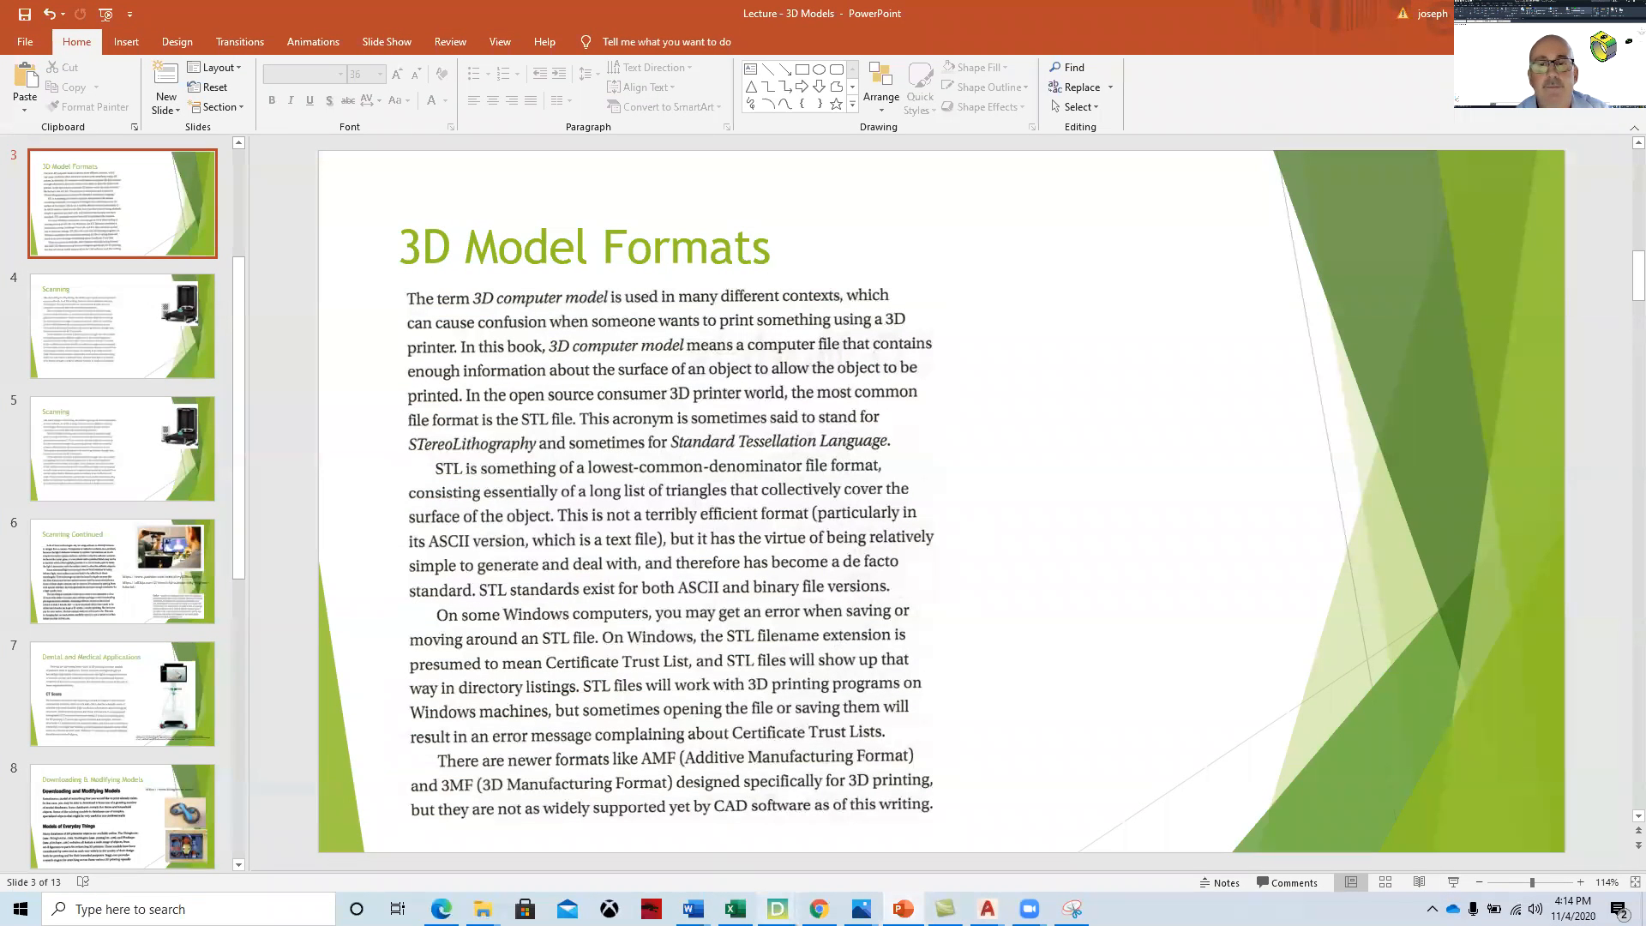
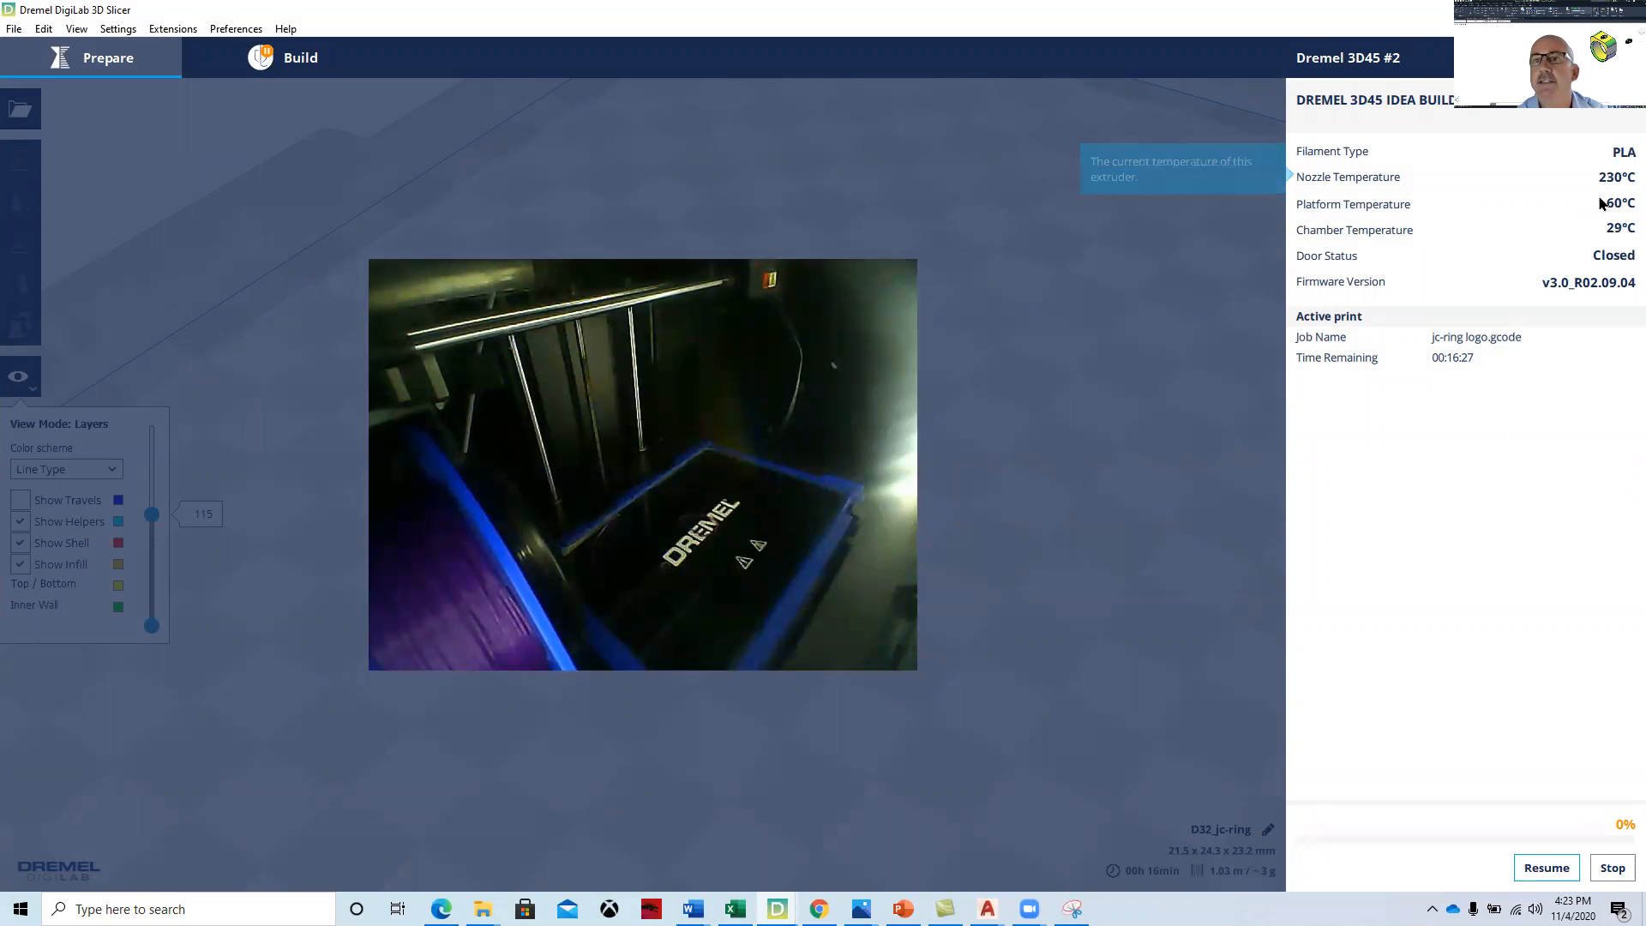
# - Check the active print's temperatures and camera image in Dremel DigiLab 3D Slicer, alternating with the sliced model preview
pyautogui.moveTo(1611, 210)
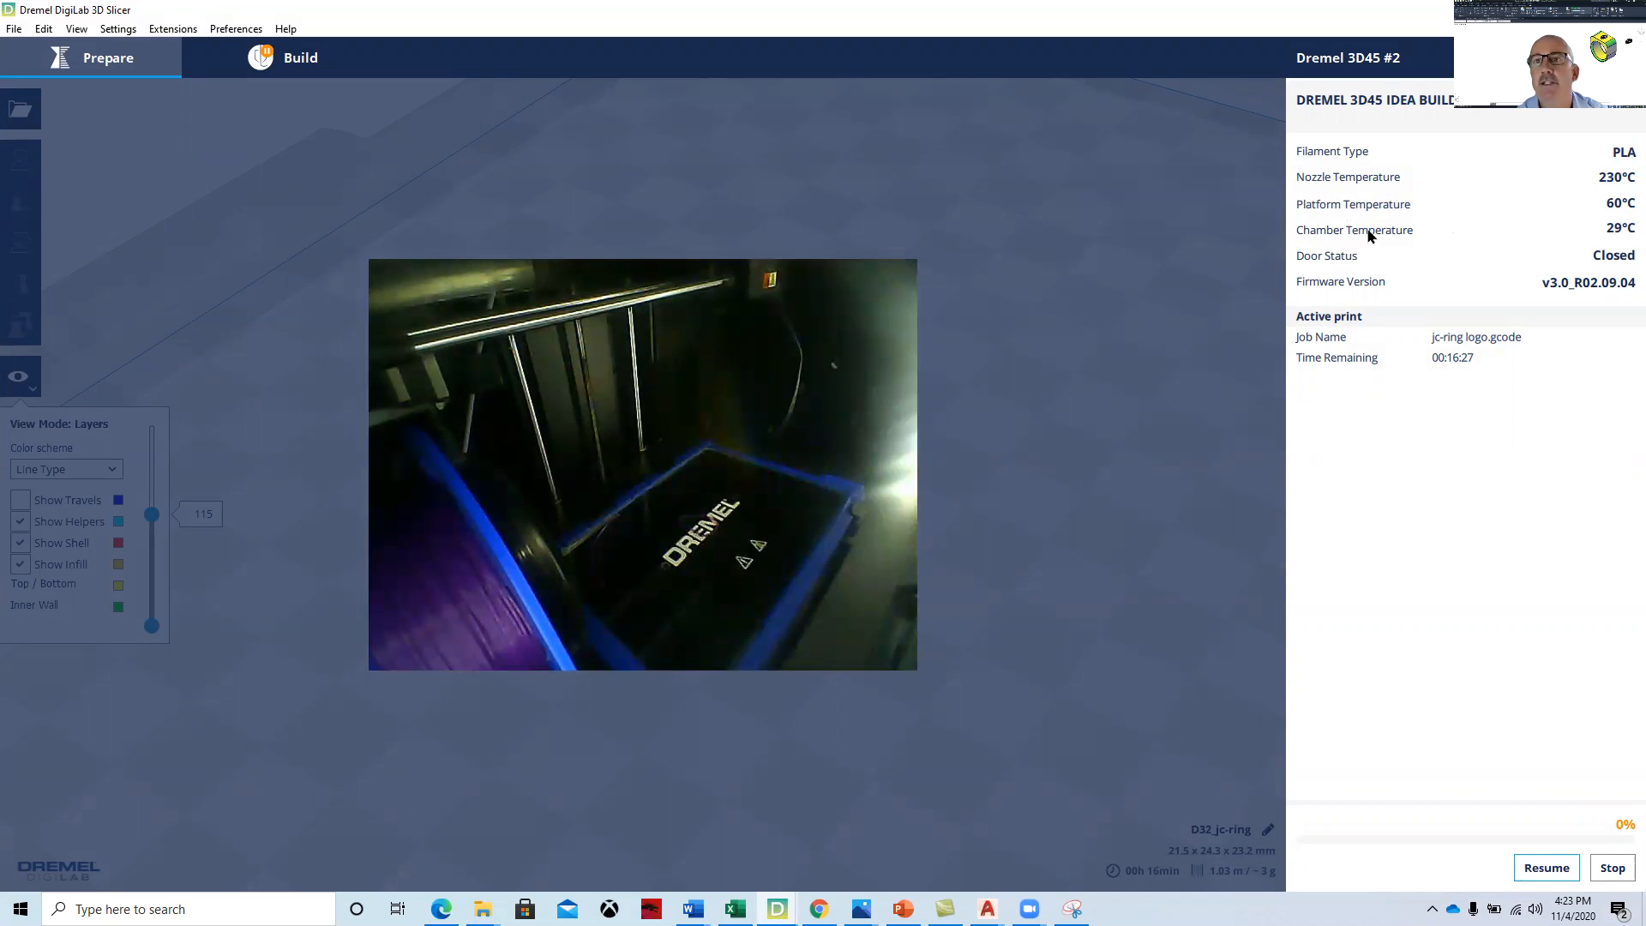
pyautogui.click(267, 65)
pyautogui.click(89, 58)
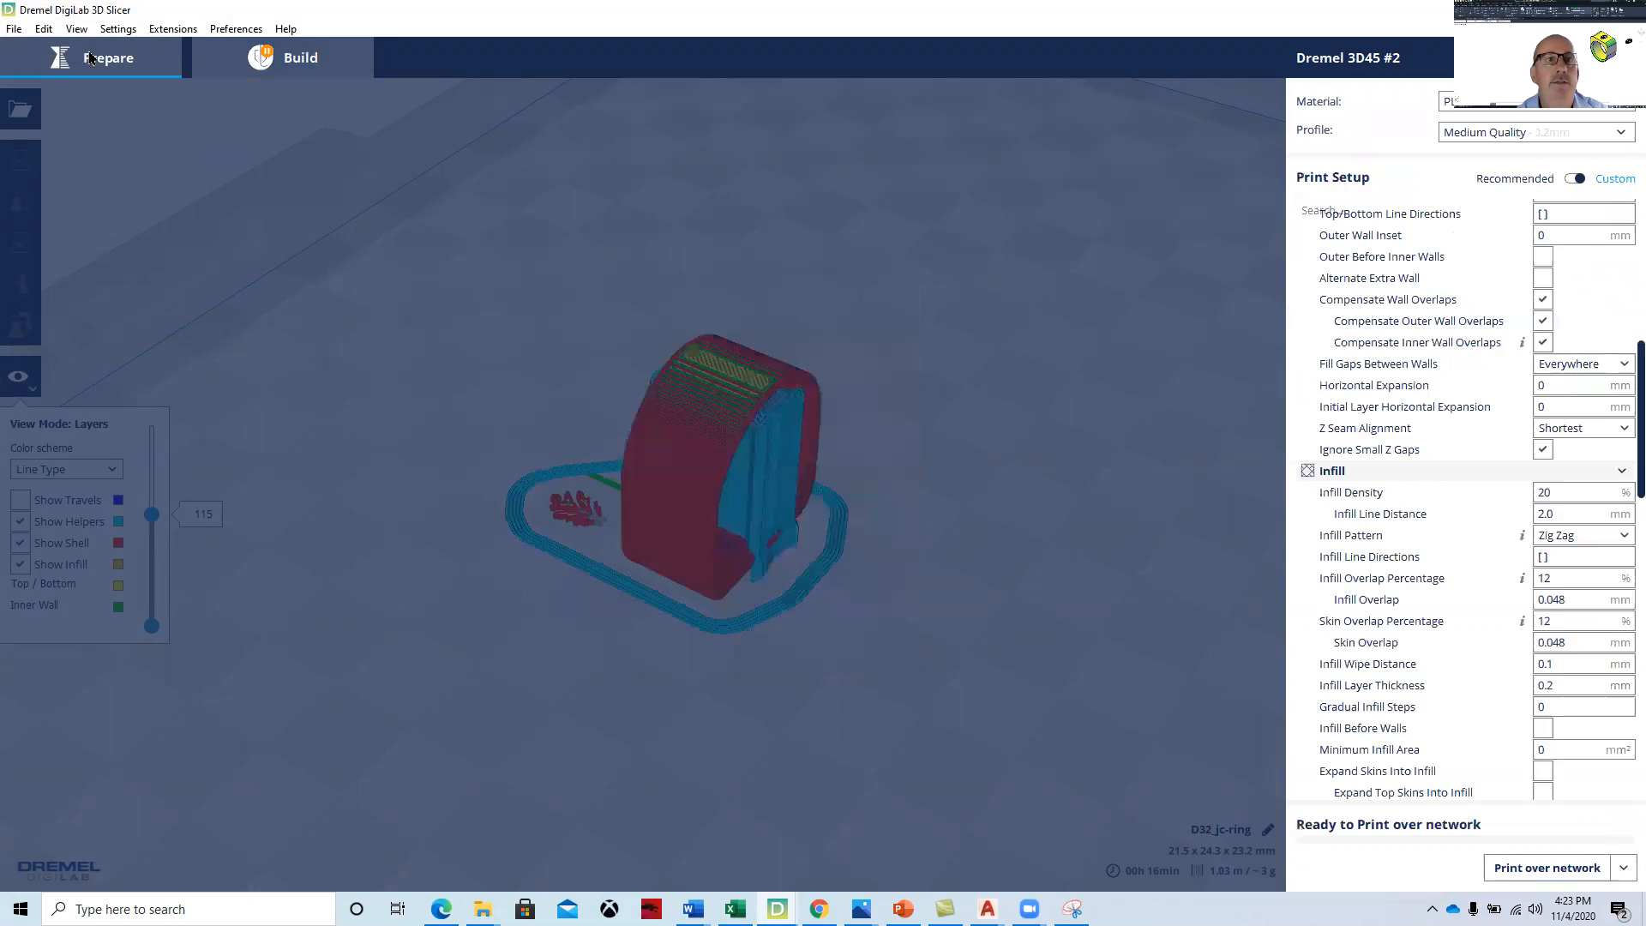
pyautogui.click(305, 60)
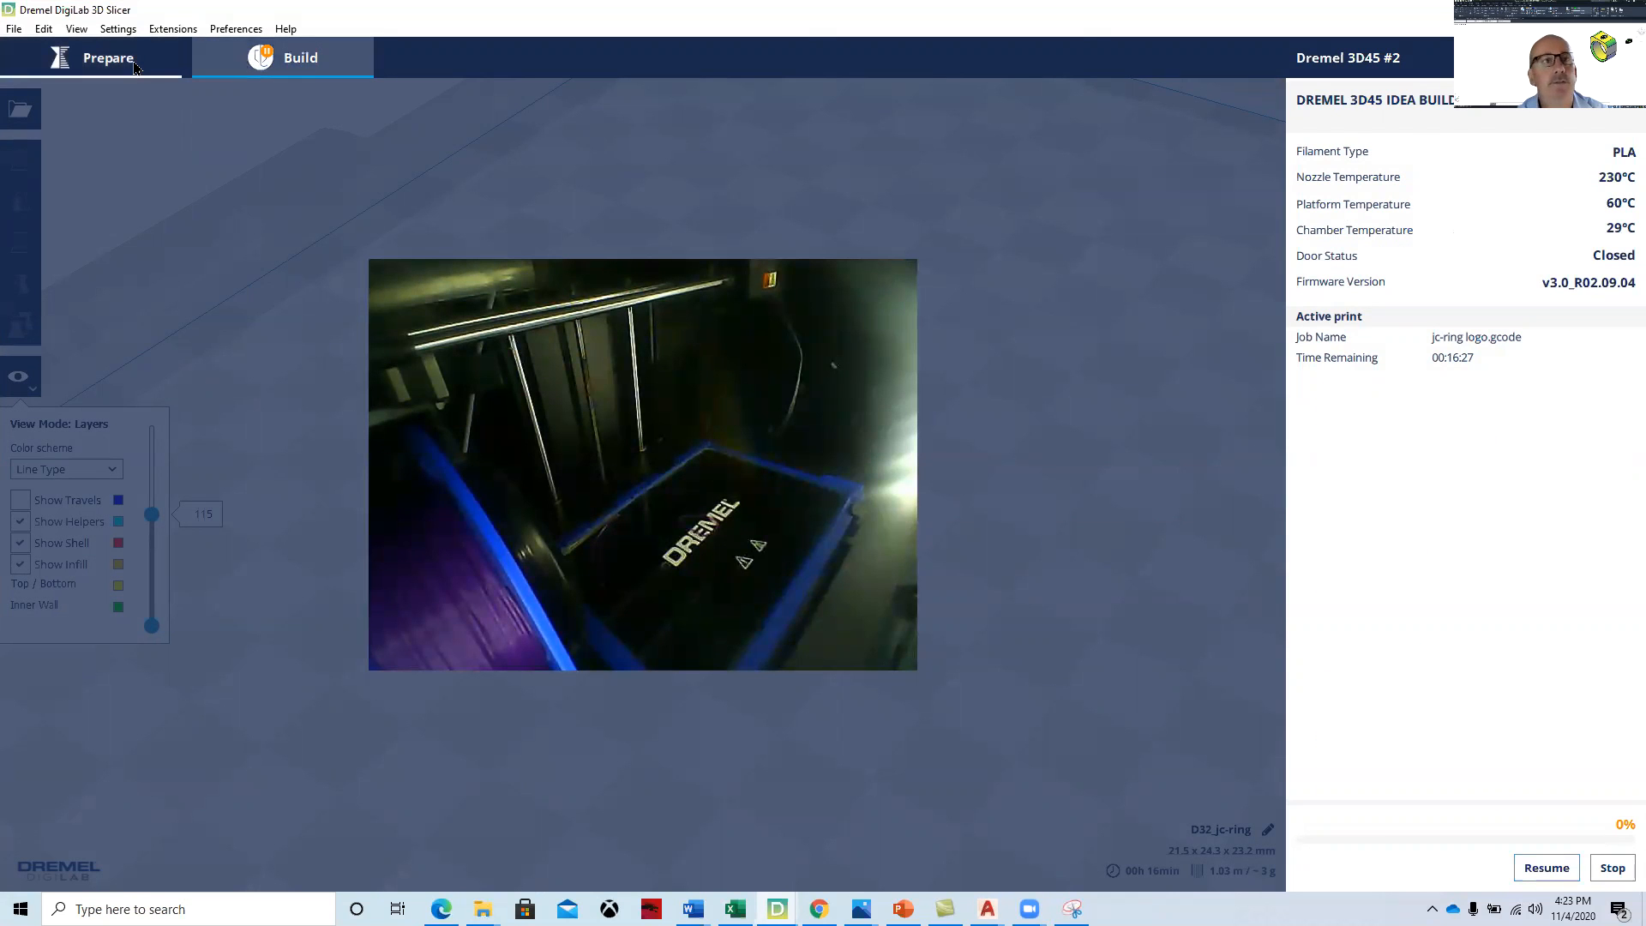
pyautogui.click(135, 68)
pyautogui.click(324, 68)
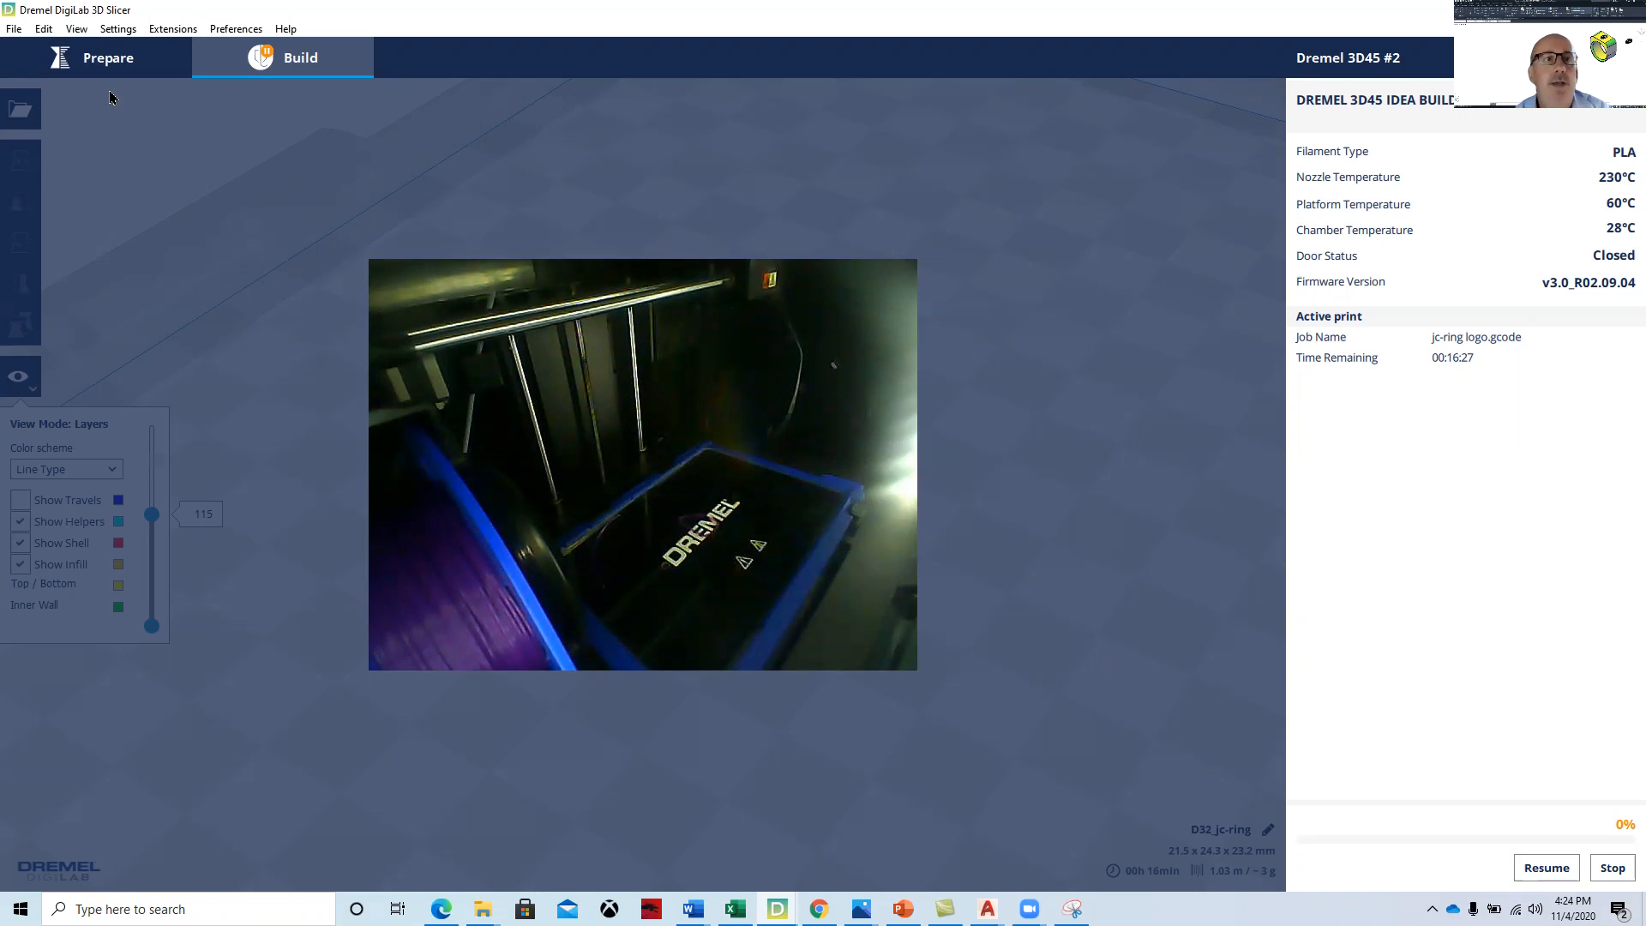
pyautogui.click(125, 69)
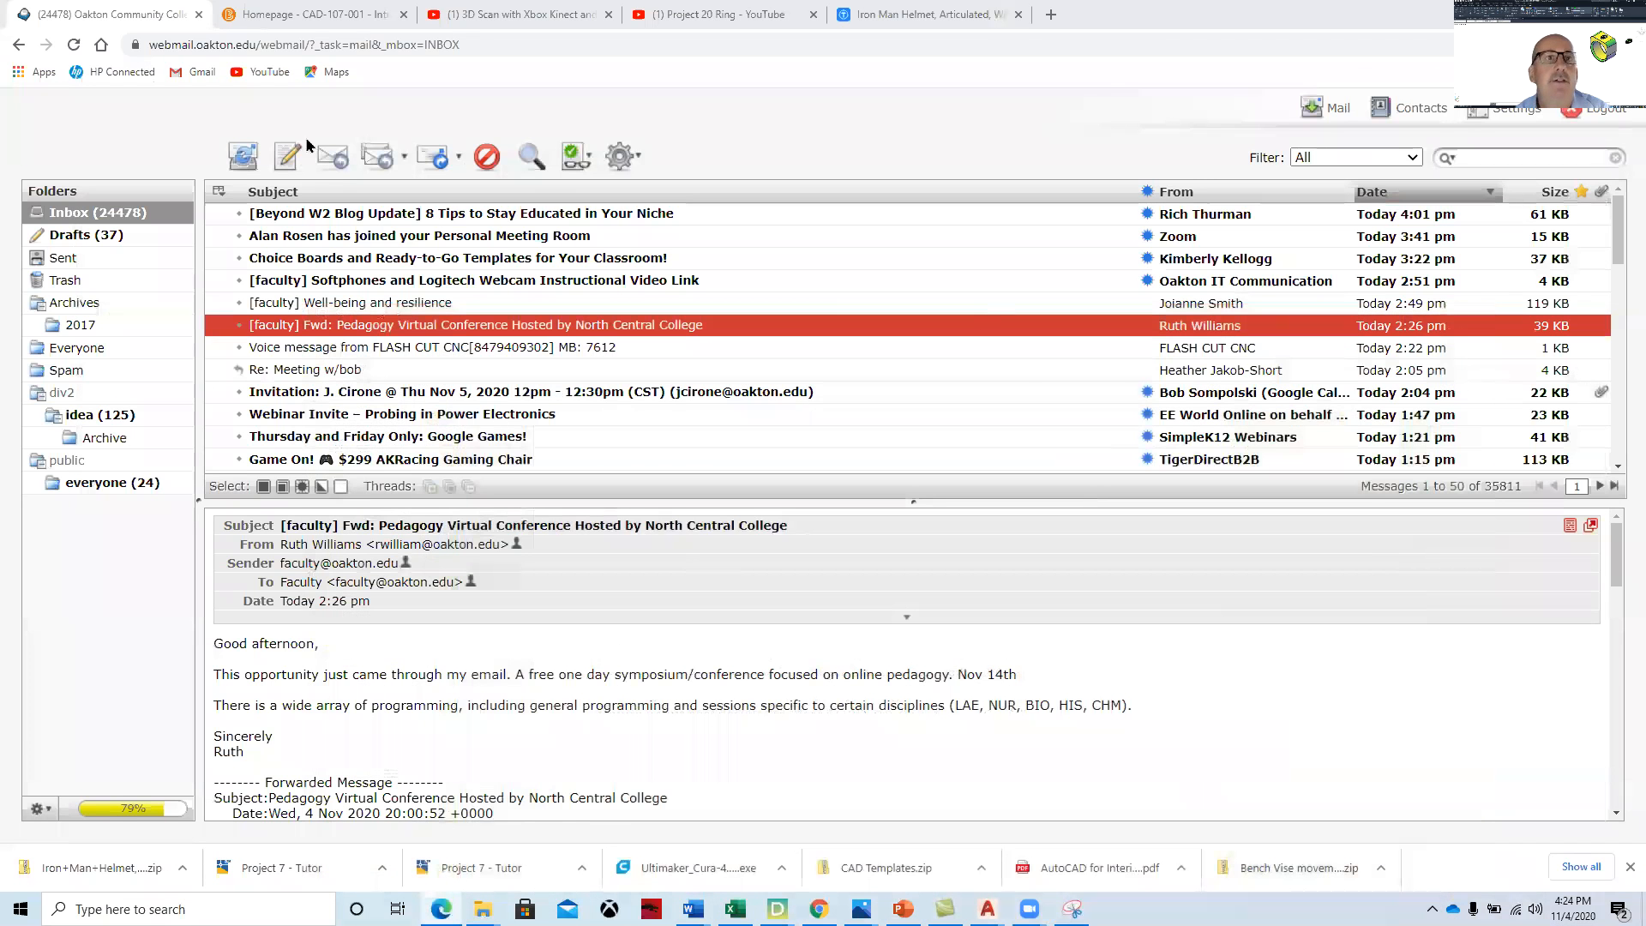
# - Switch to the CAD-107-001 course site in Chrome and look through the Lab 9 (Project 20) Ring module's files
pyautogui.click(300, 14)
pyautogui.scroll(4, 555, 573)
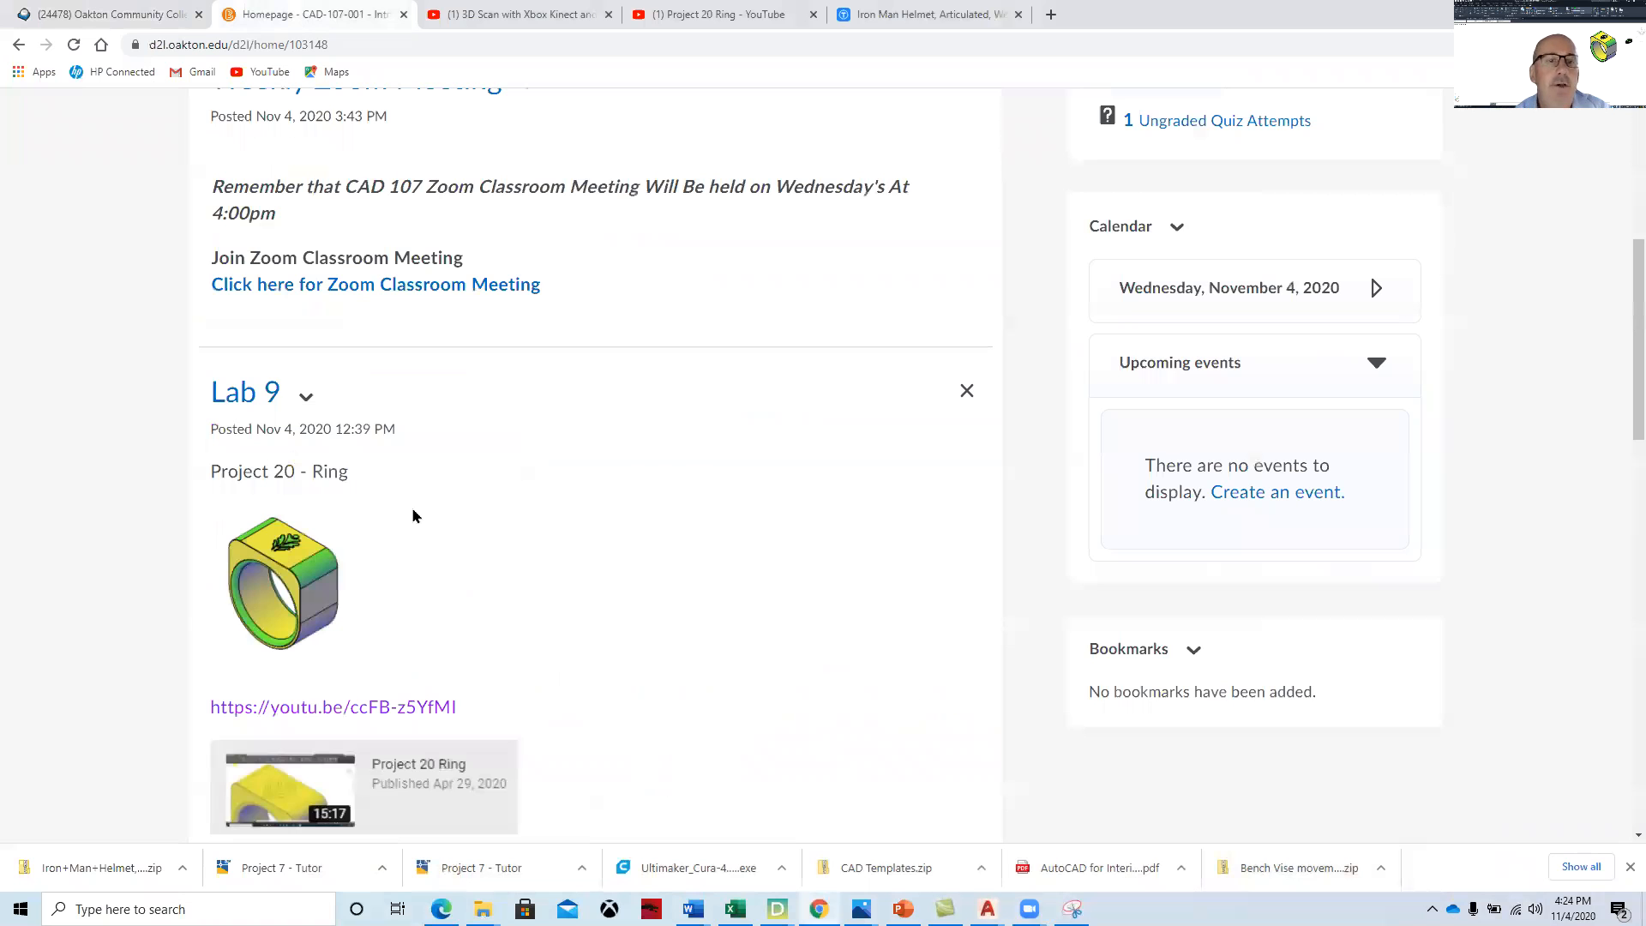
pyautogui.scroll(5, 412, 510)
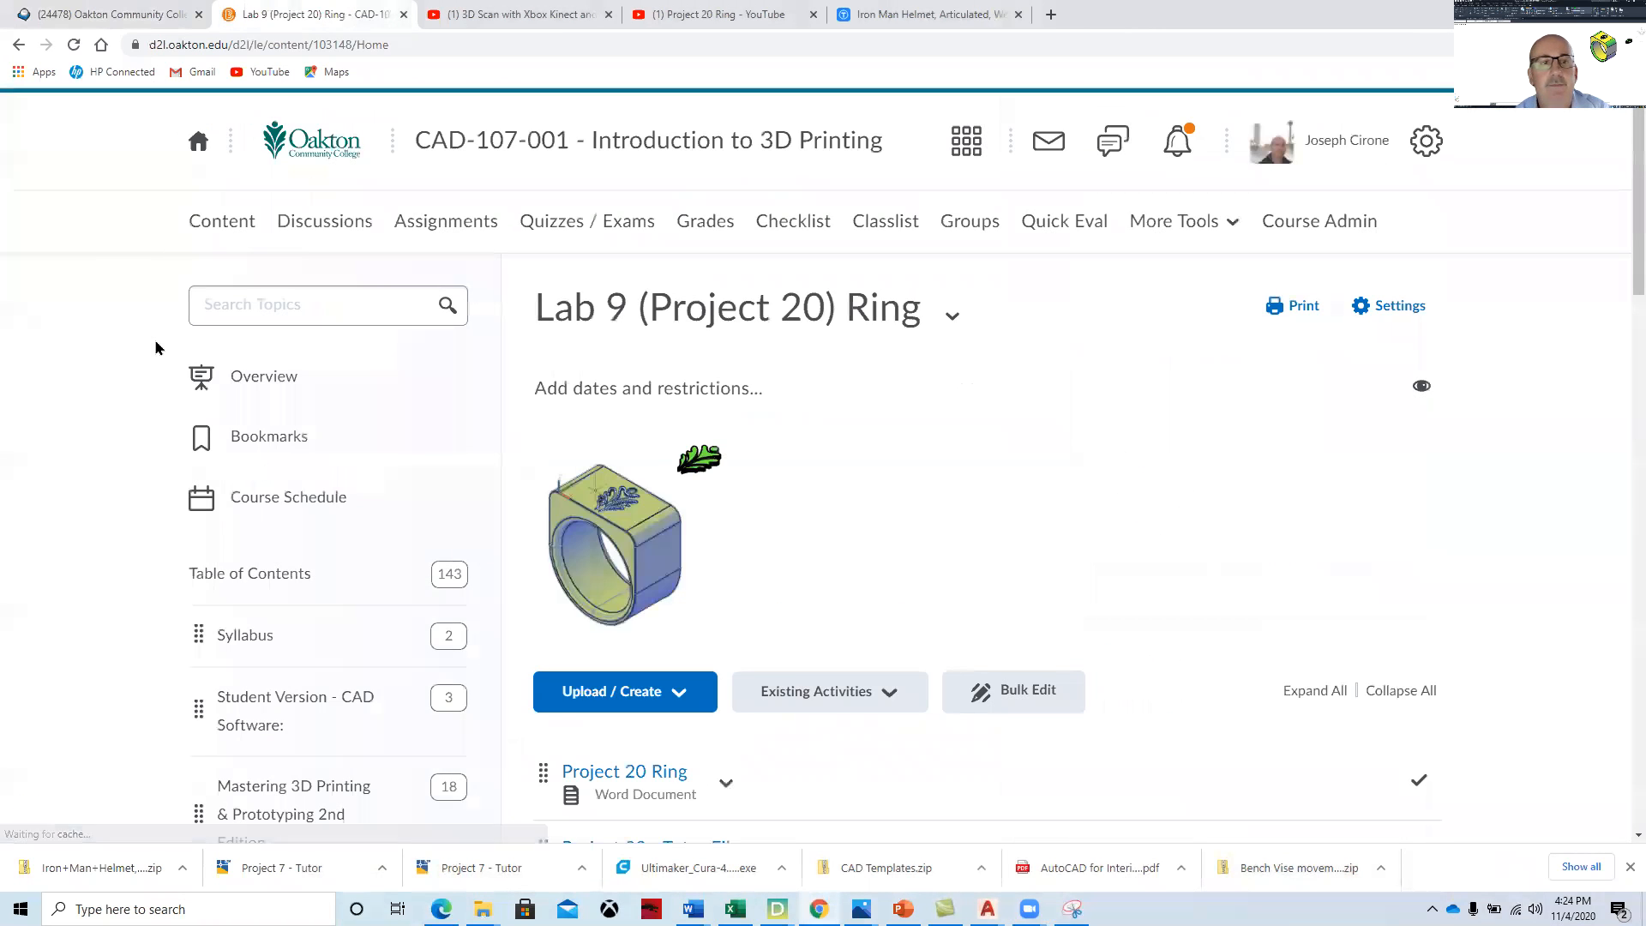
pyautogui.scroll(-5, 806, 563)
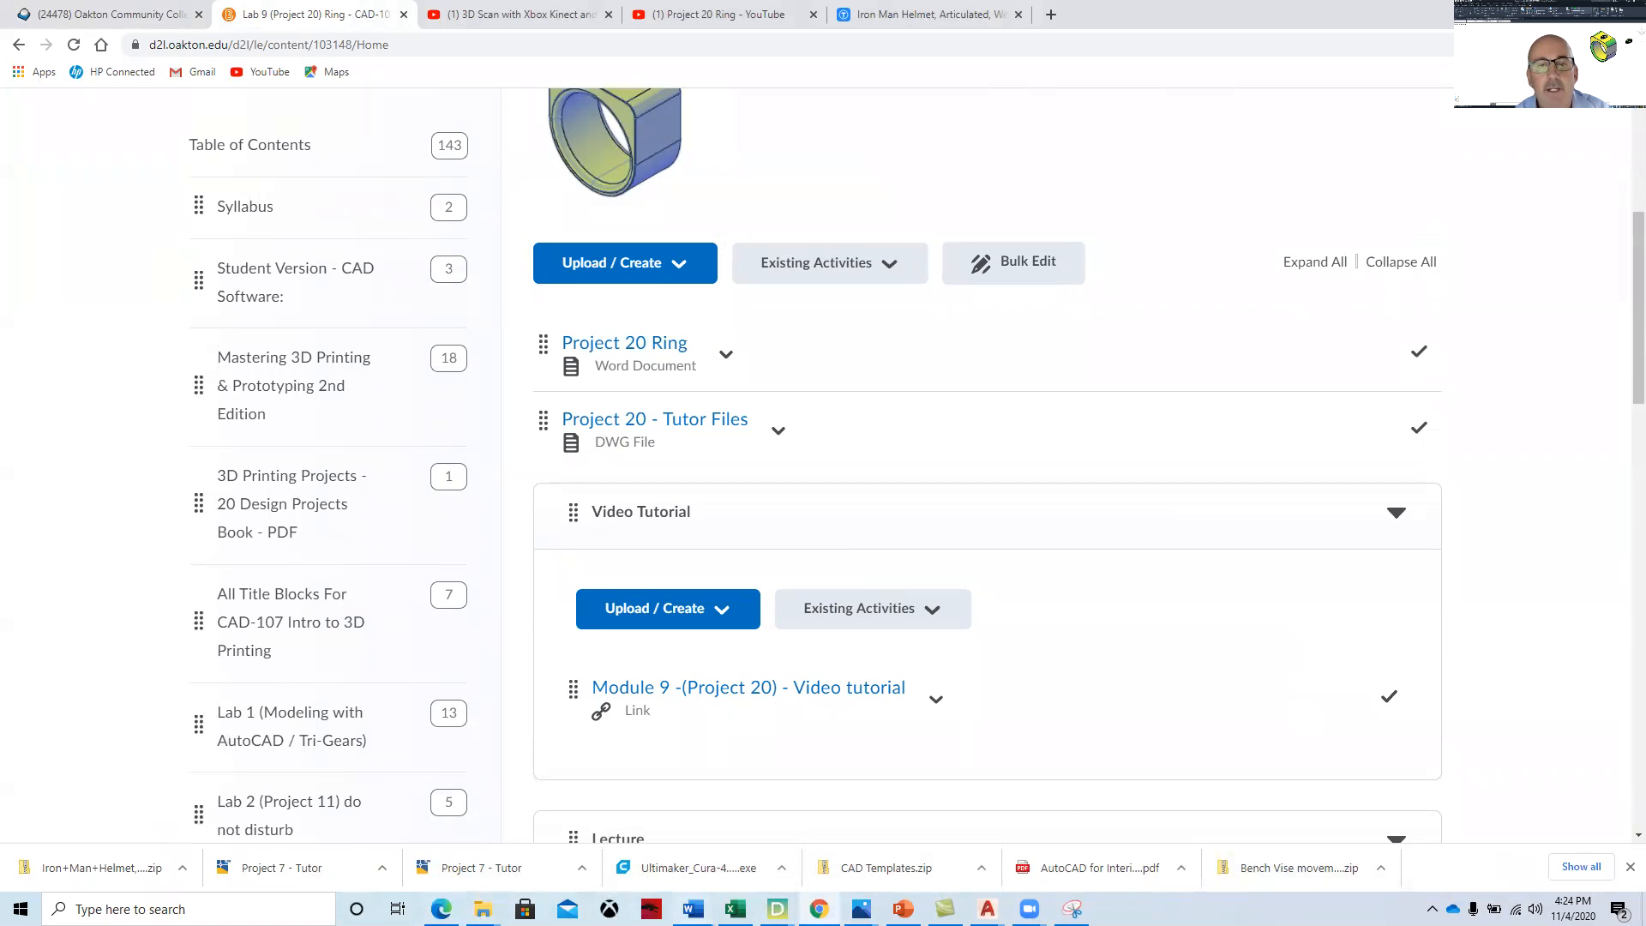
# - Switch to the Project 20 Ring document in Word, maximize its window and look through its pages
pyautogui.moveTo(694, 909)
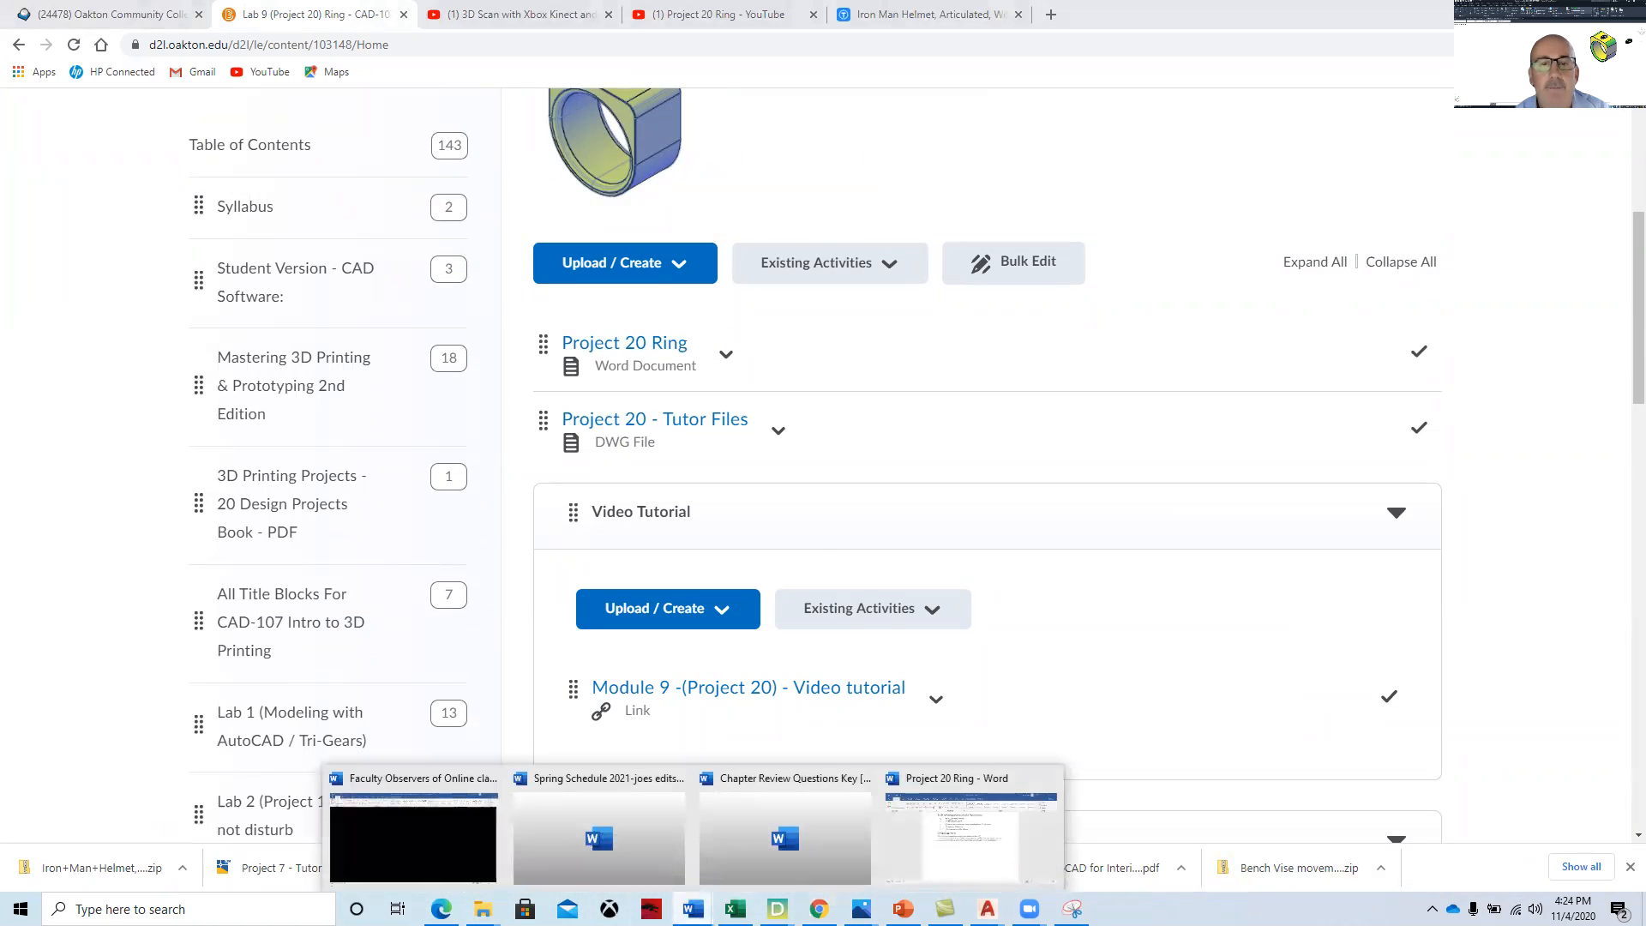
pyautogui.click(969, 849)
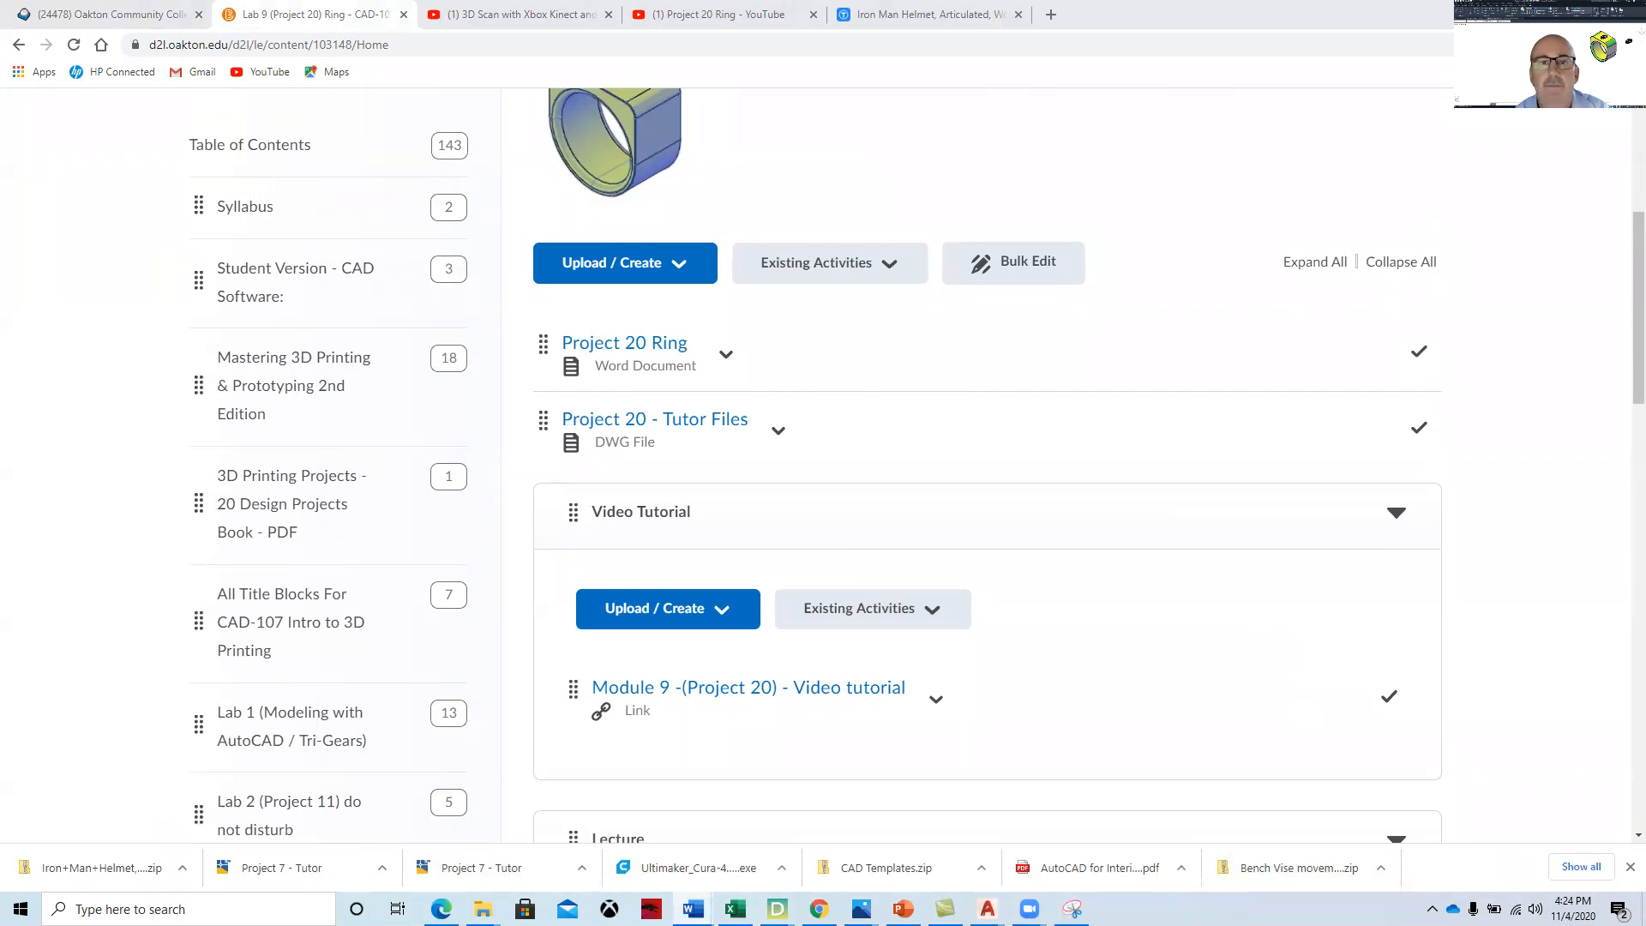
pyautogui.scroll(5, 900, 514)
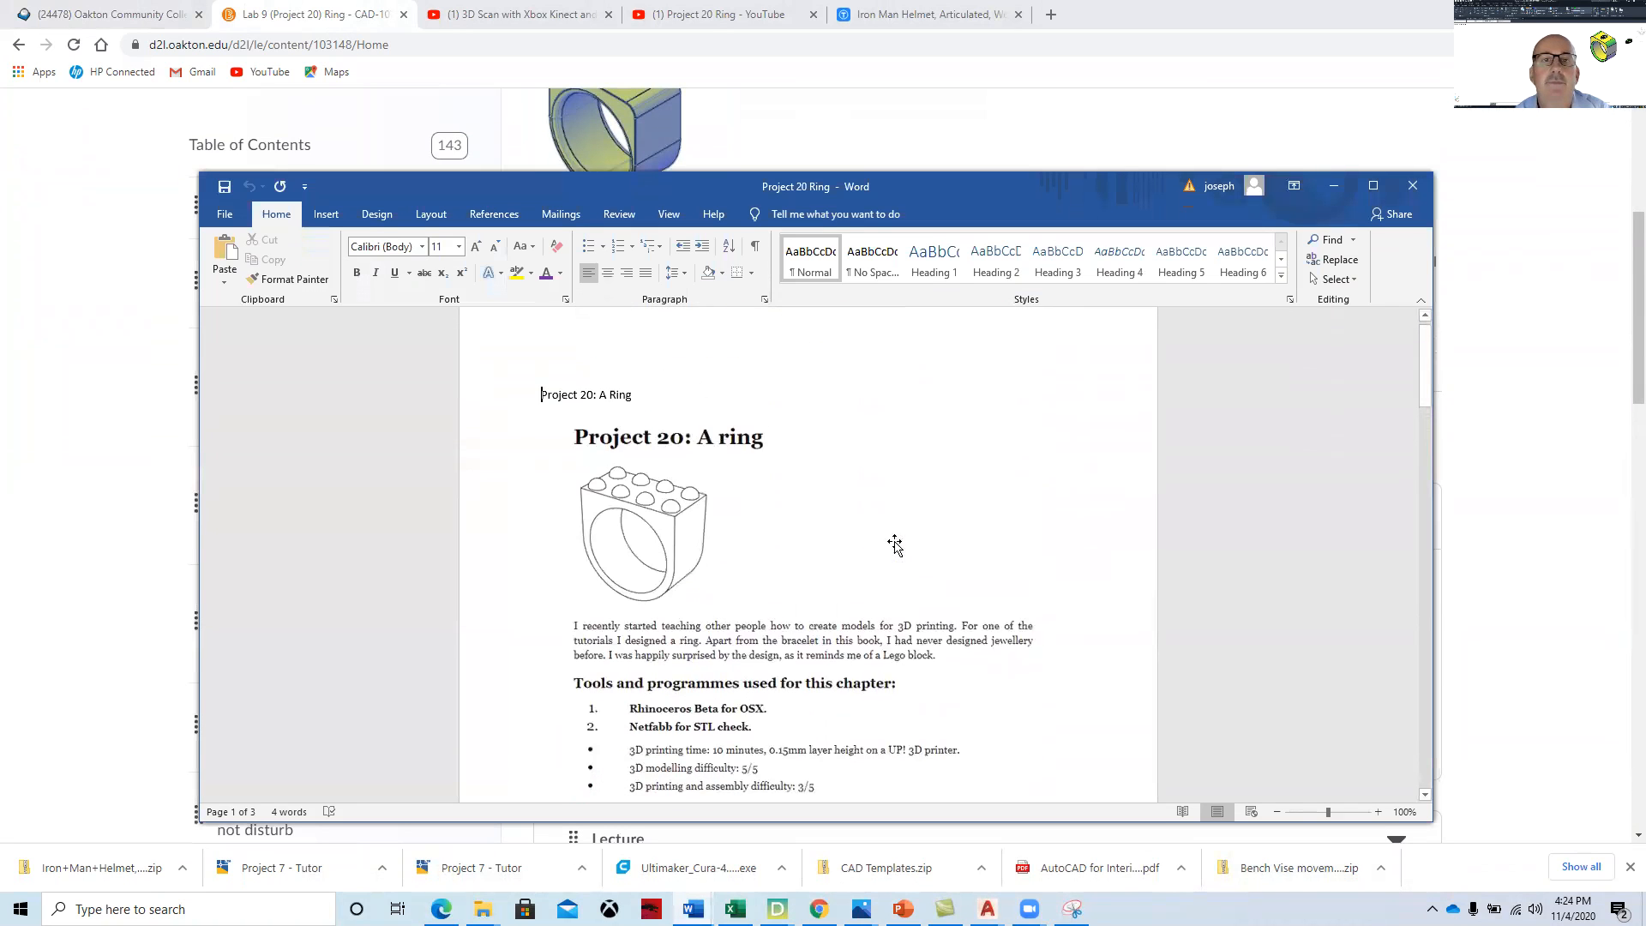
pyautogui.scroll(-8, 636, 538)
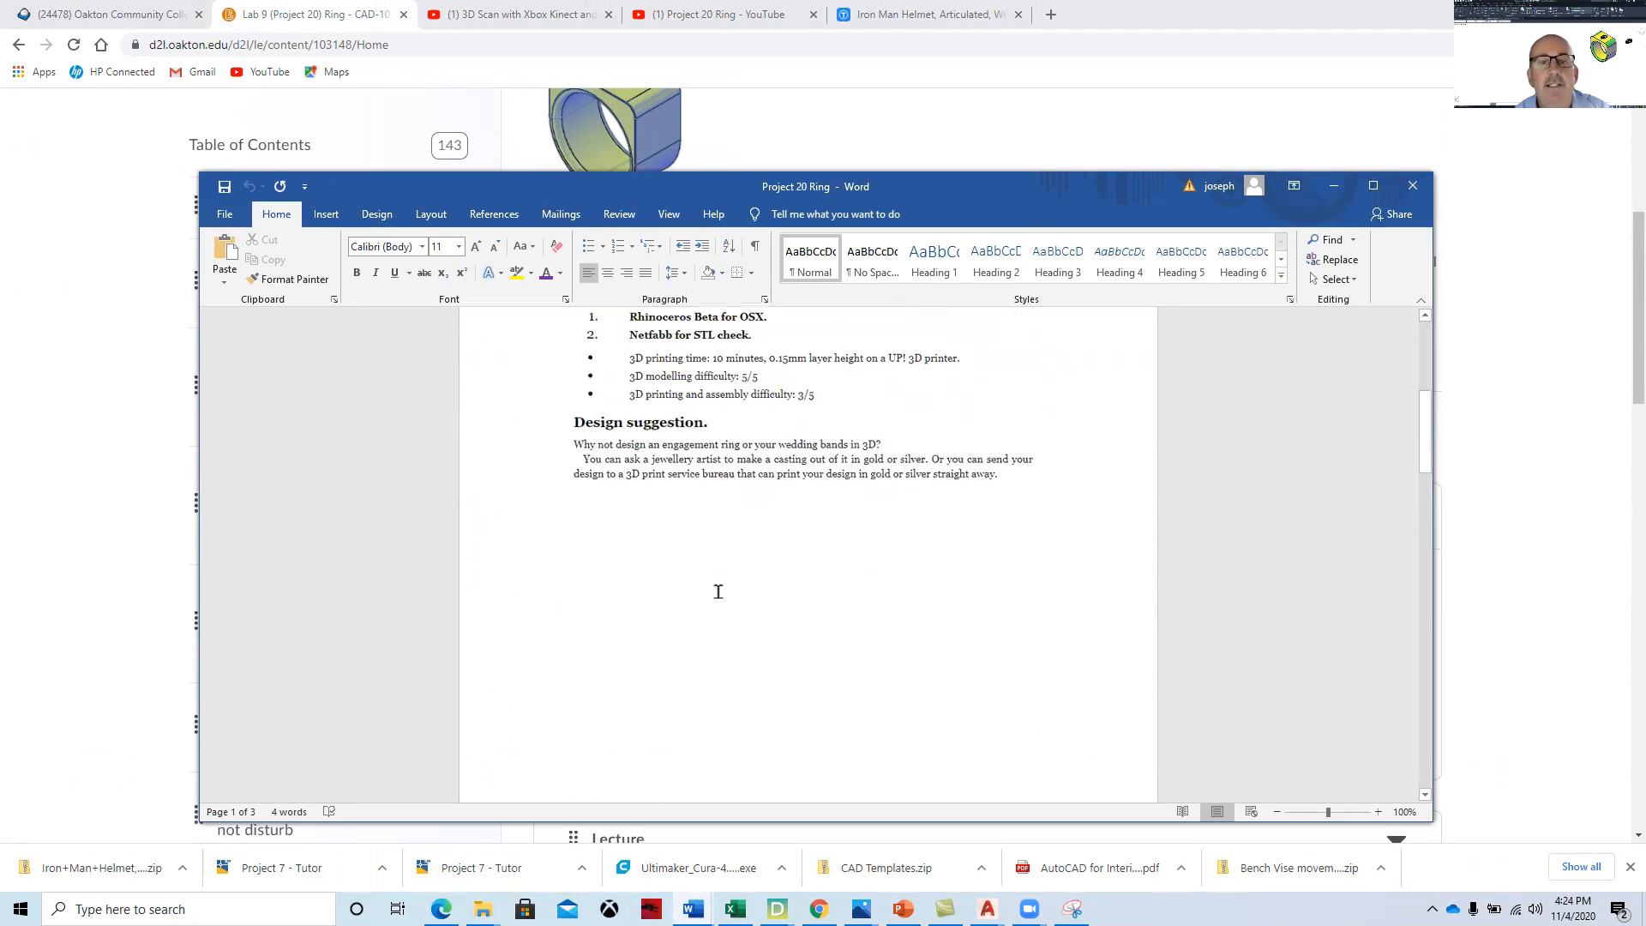
pyautogui.click(1372, 187)
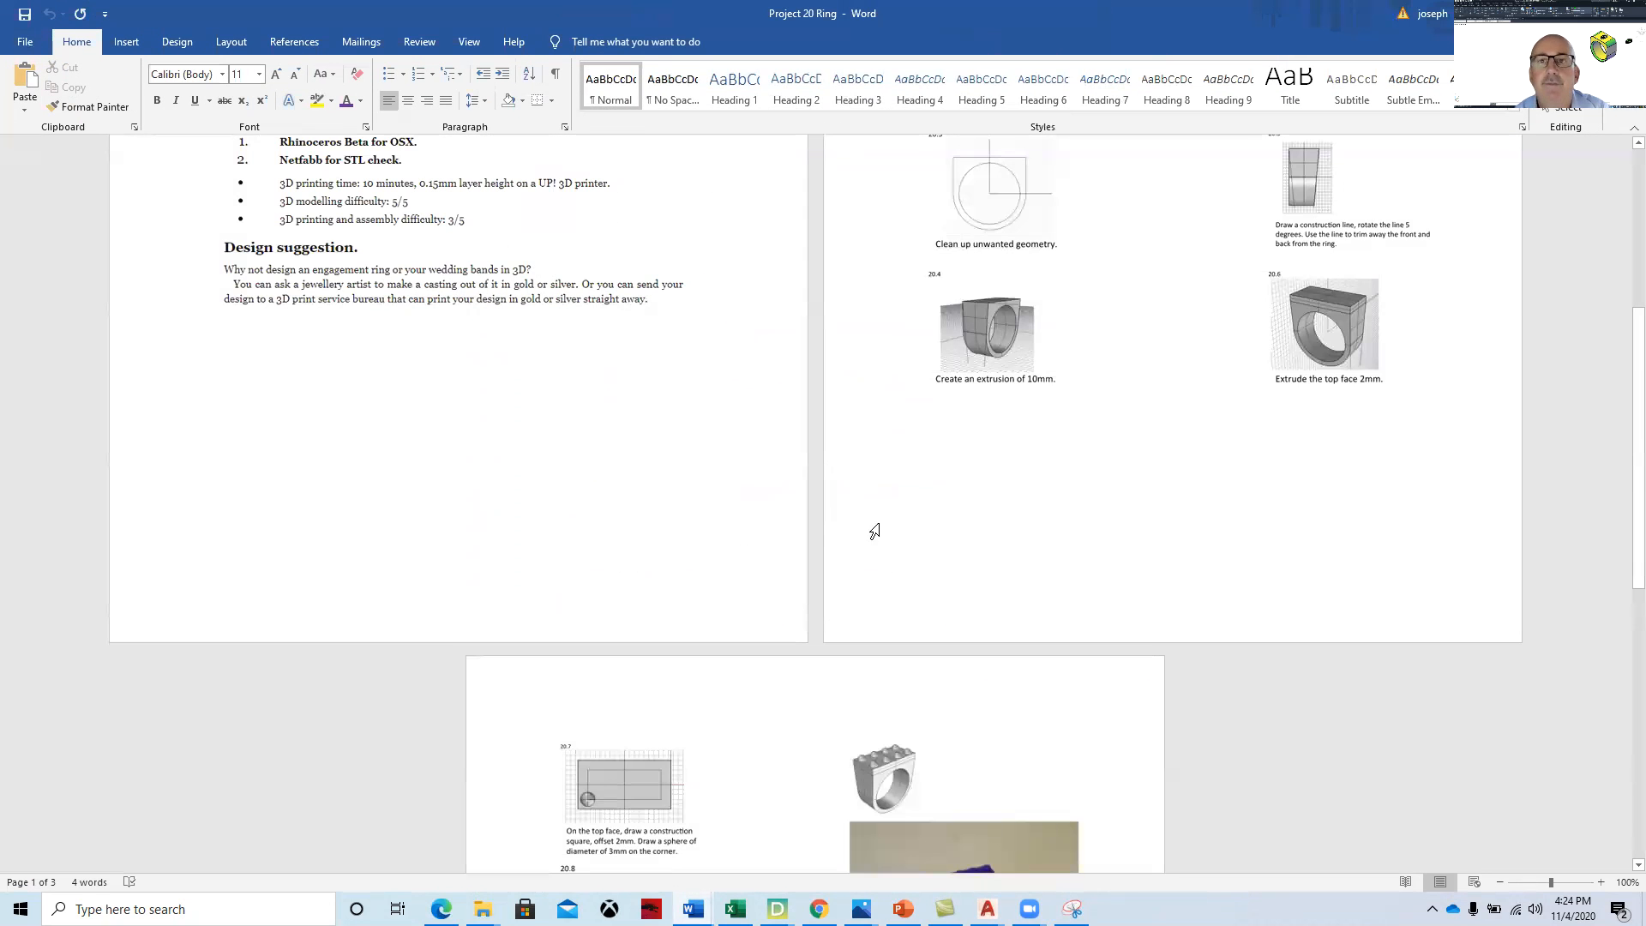
pyautogui.scroll(5, 1047, 455)
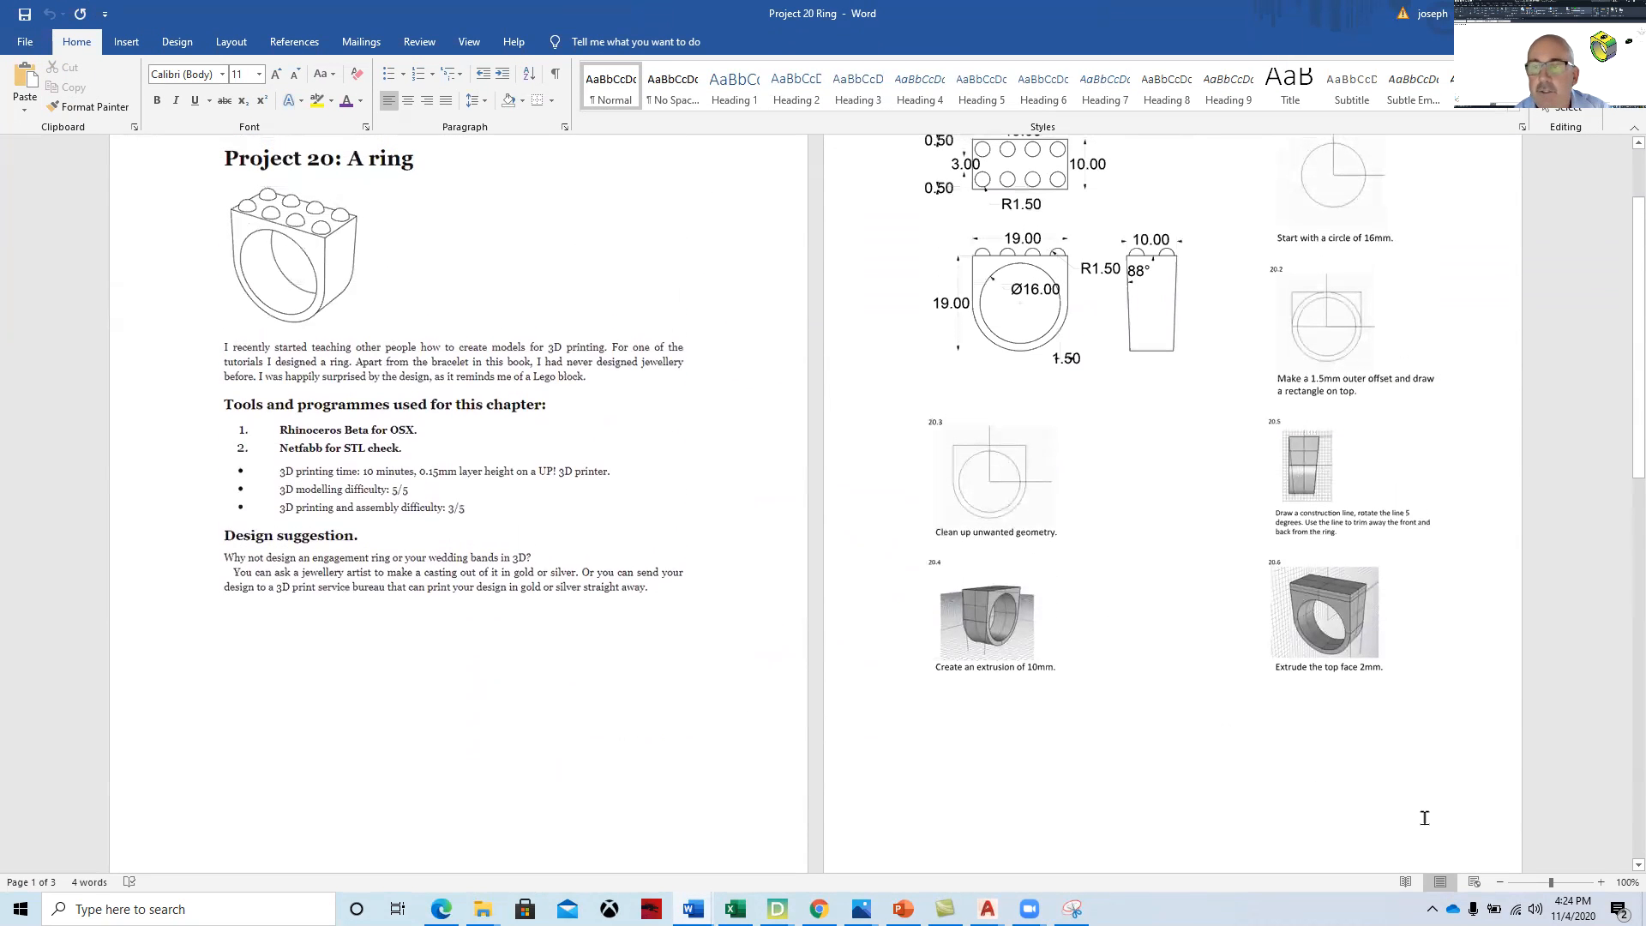
# - Enlarge the document to 140% and examine the ring's dimensioned drawings and first modelling instructions
pyautogui.click(1600, 883)
pyautogui.click(1600, 883)
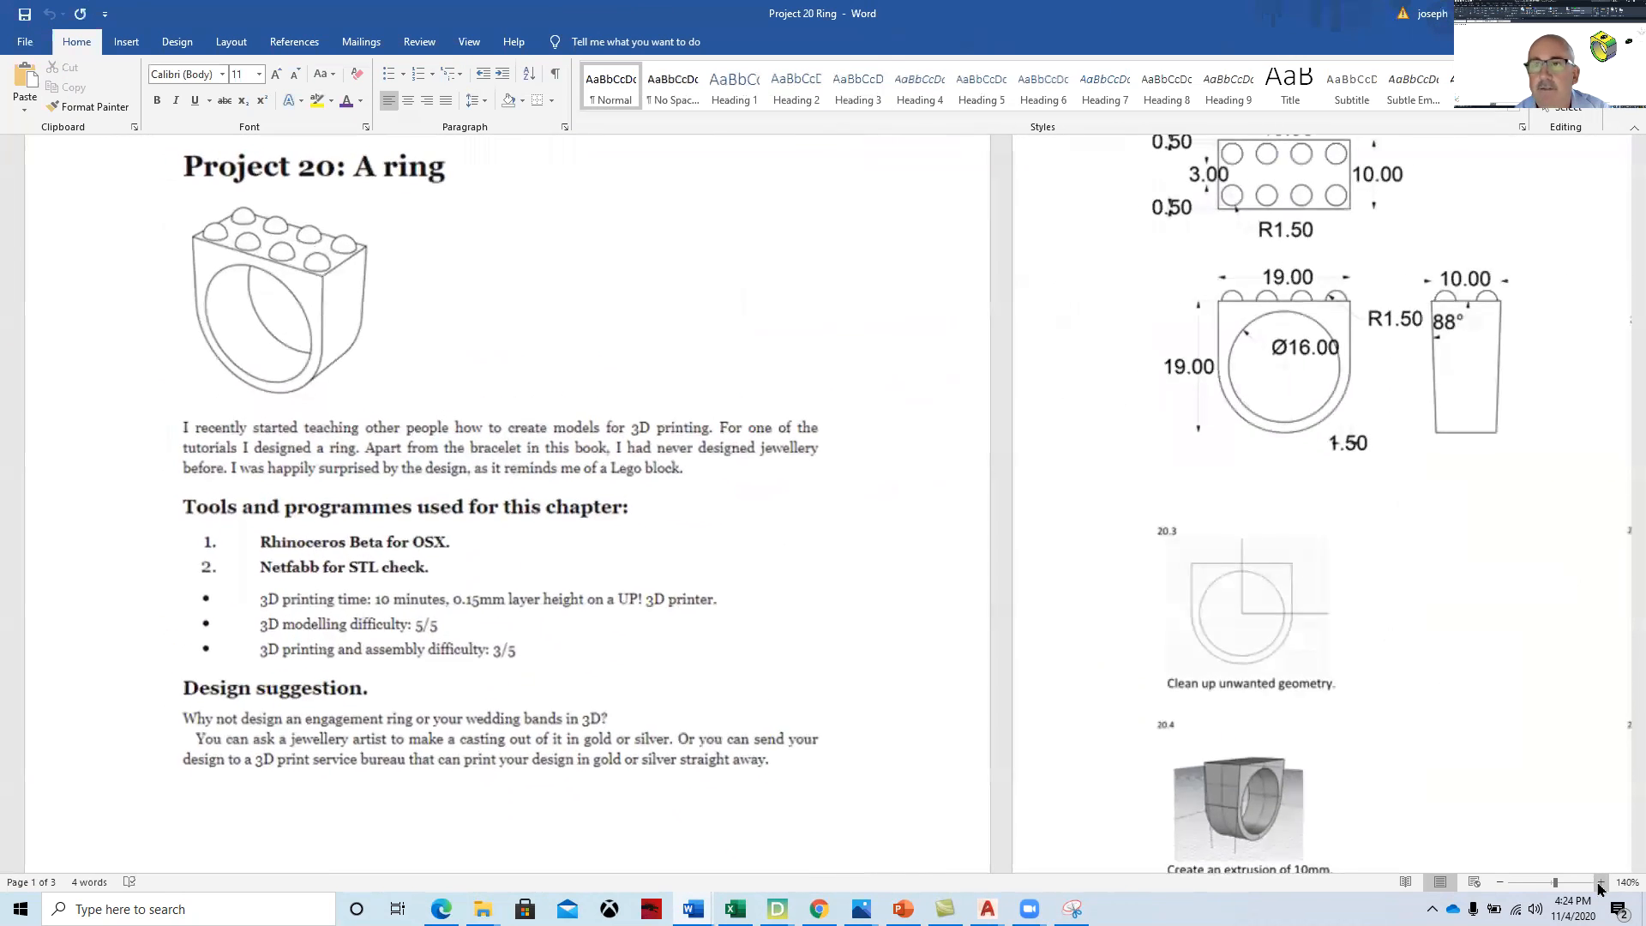
pyautogui.click(1600, 883)
pyautogui.click(1600, 883)
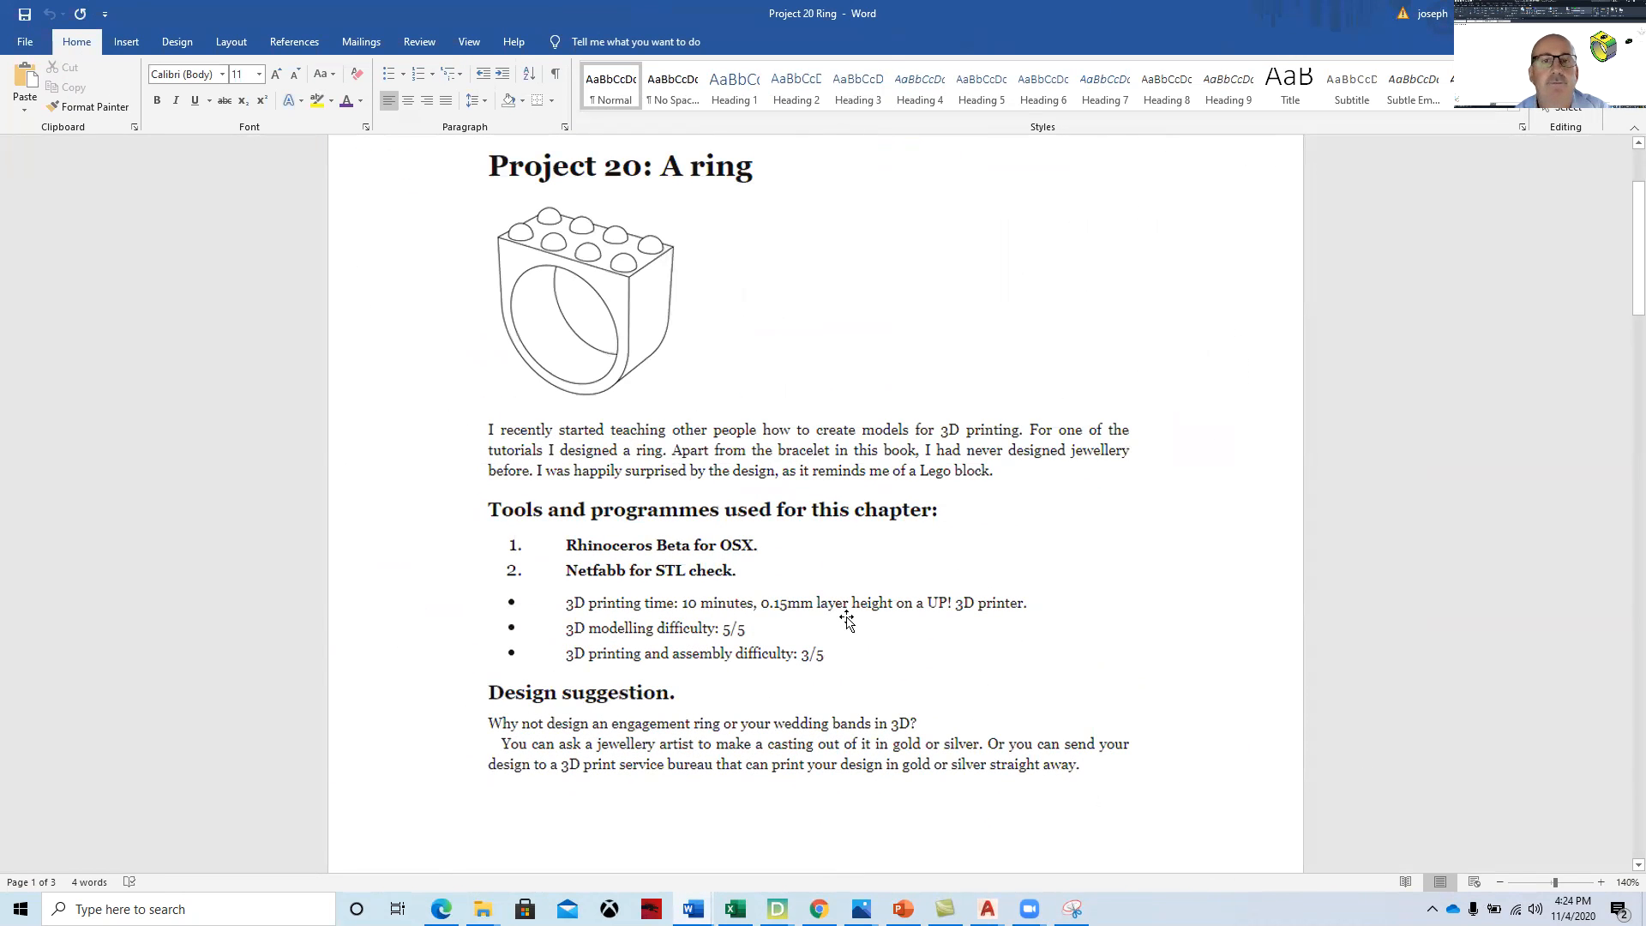
pyautogui.scroll(-10, 846, 619)
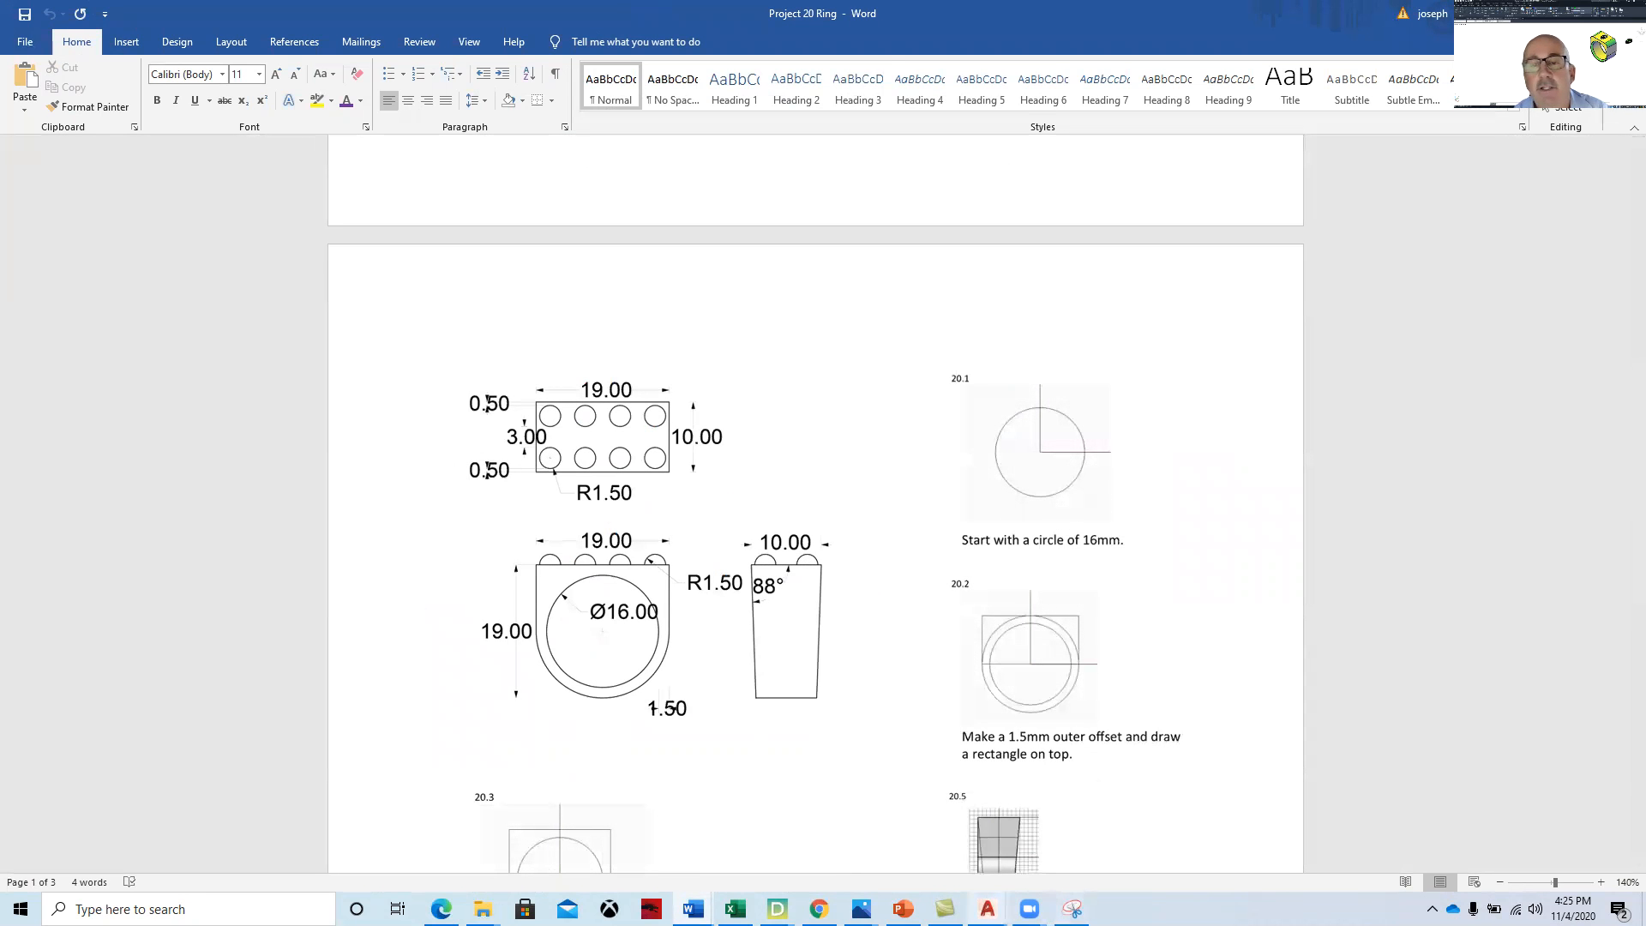
# - Switch to the Project 20 - Tutor Files drawing in AutoCAD and maximize its window
pyautogui.moveTo(988, 907)
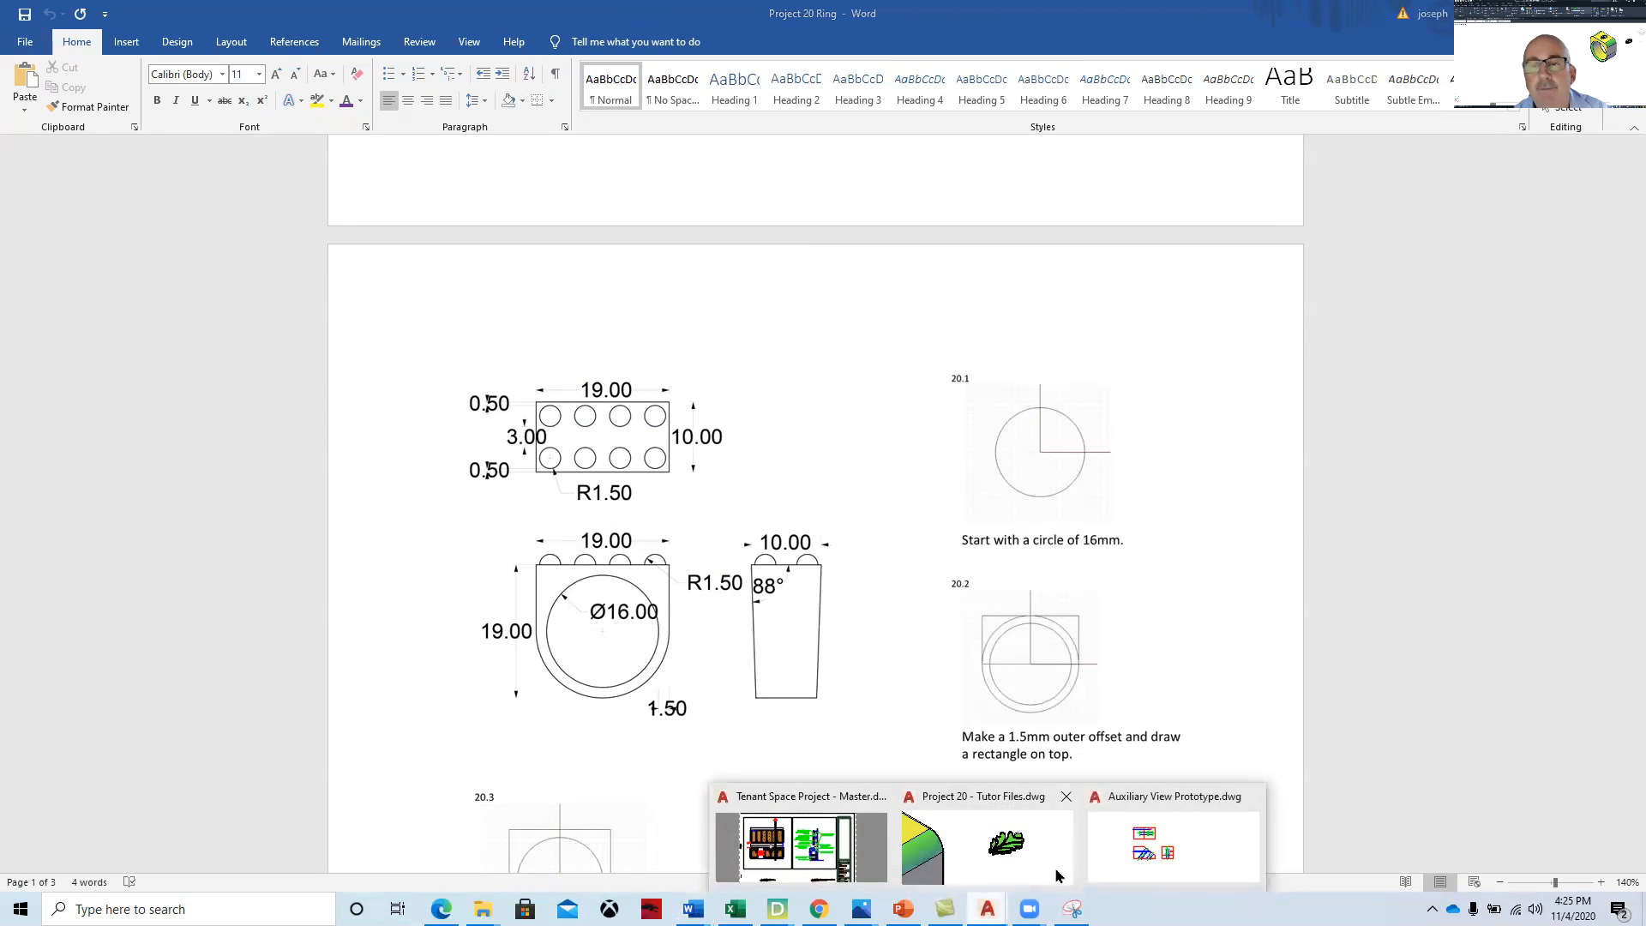
pyautogui.click(1003, 861)
pyautogui.scroll(-5, 643, 632)
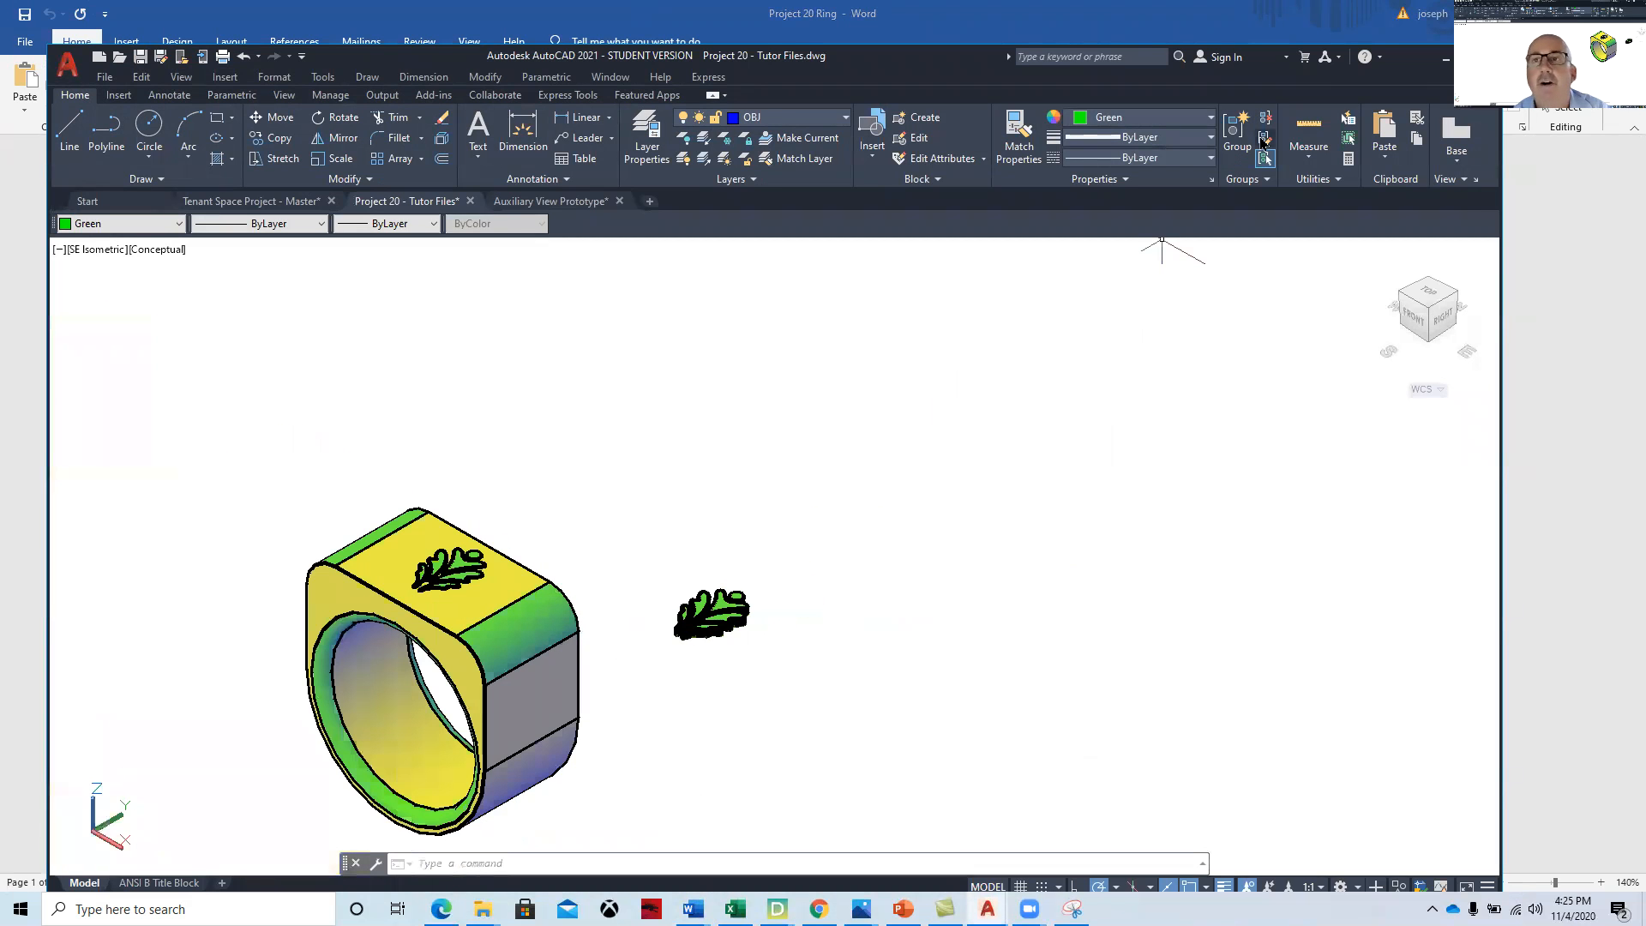
pyautogui.click(1468, 58)
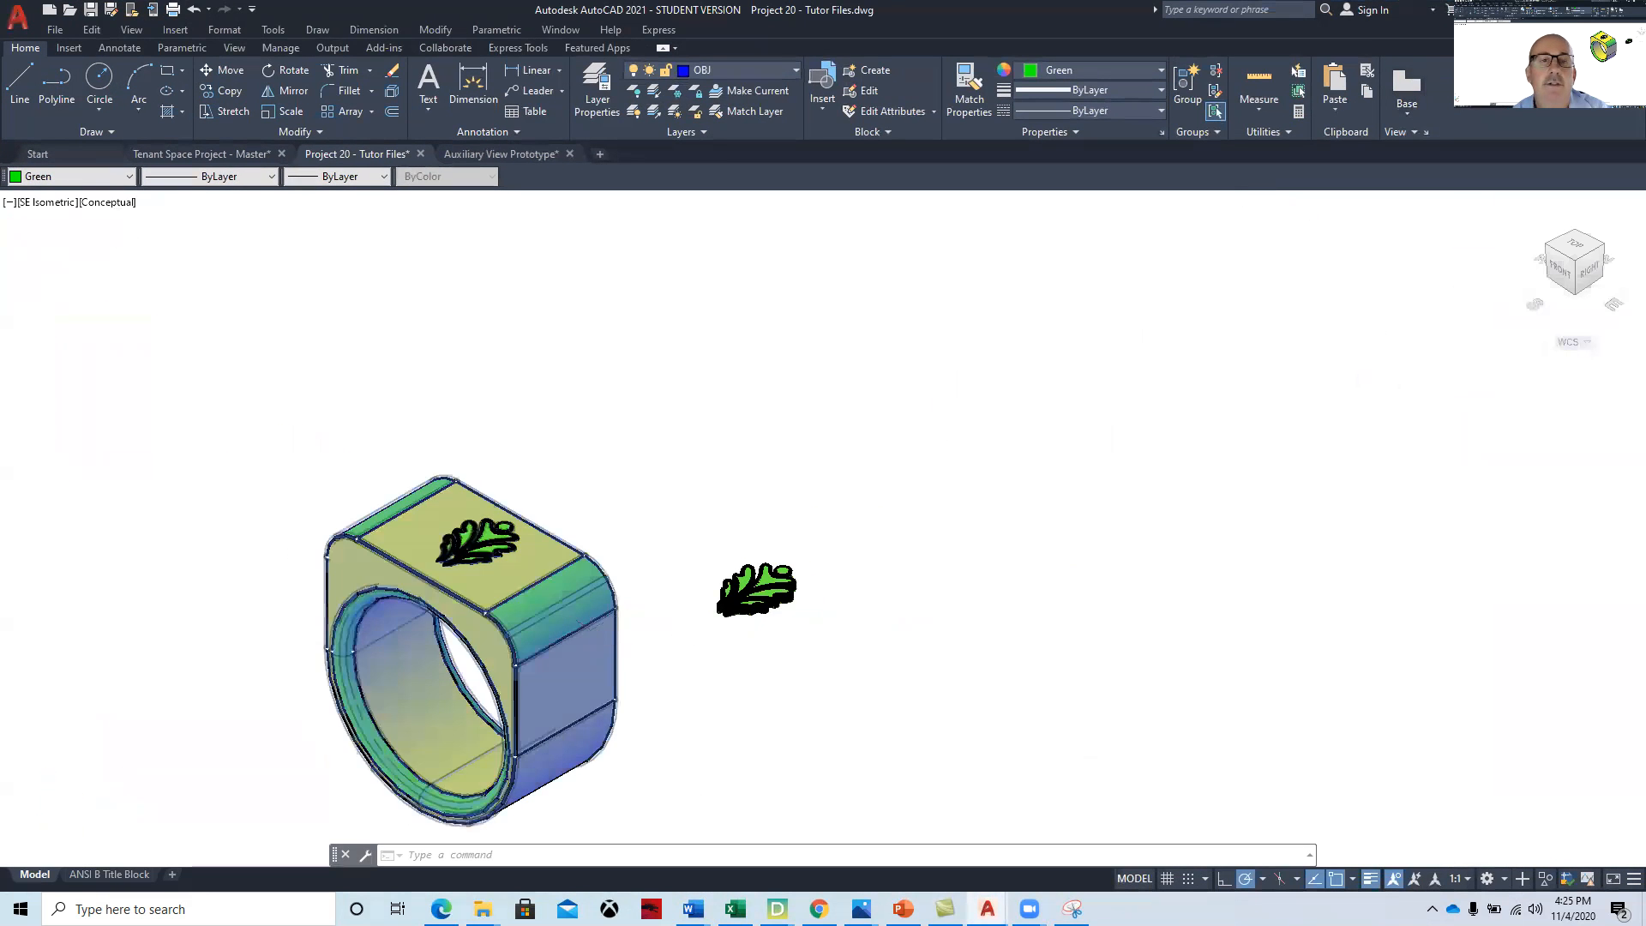
# - Examine the ring's modelling stages from the finished ring with logo back to the extruded solid and flat profile
pyautogui.scroll(-6, 592, 627)
pyautogui.moveTo(253, 529); pyautogui.dragTo(1059, 792, button='middle')
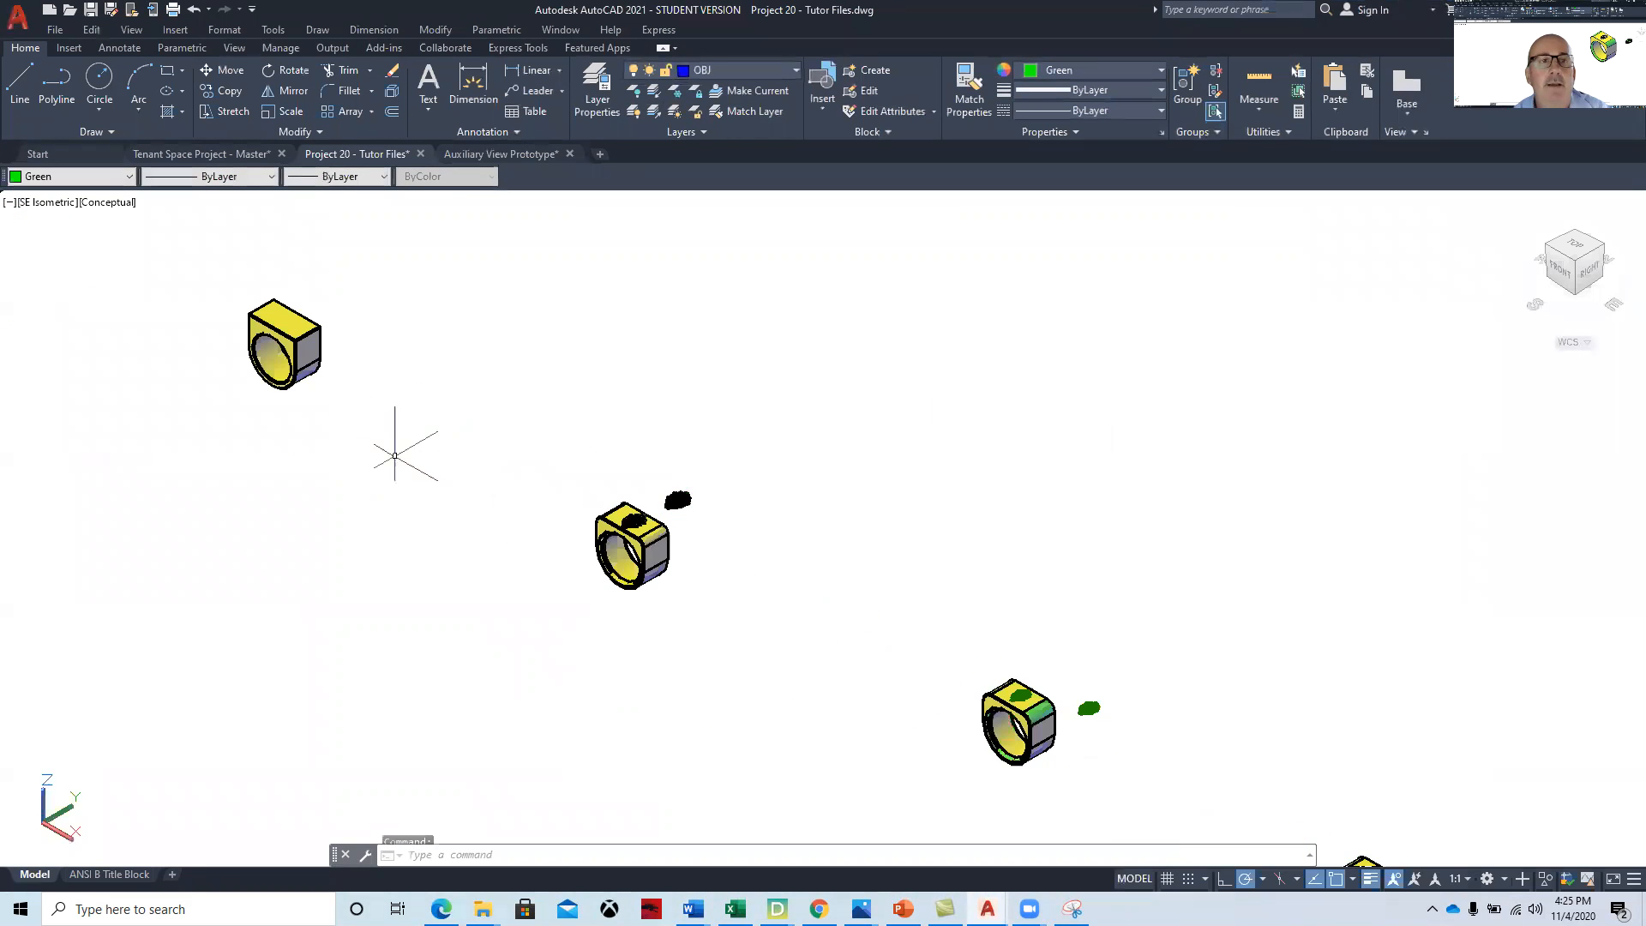
pyautogui.moveTo(239, 408); pyautogui.dragTo(374, 506, button='middle')
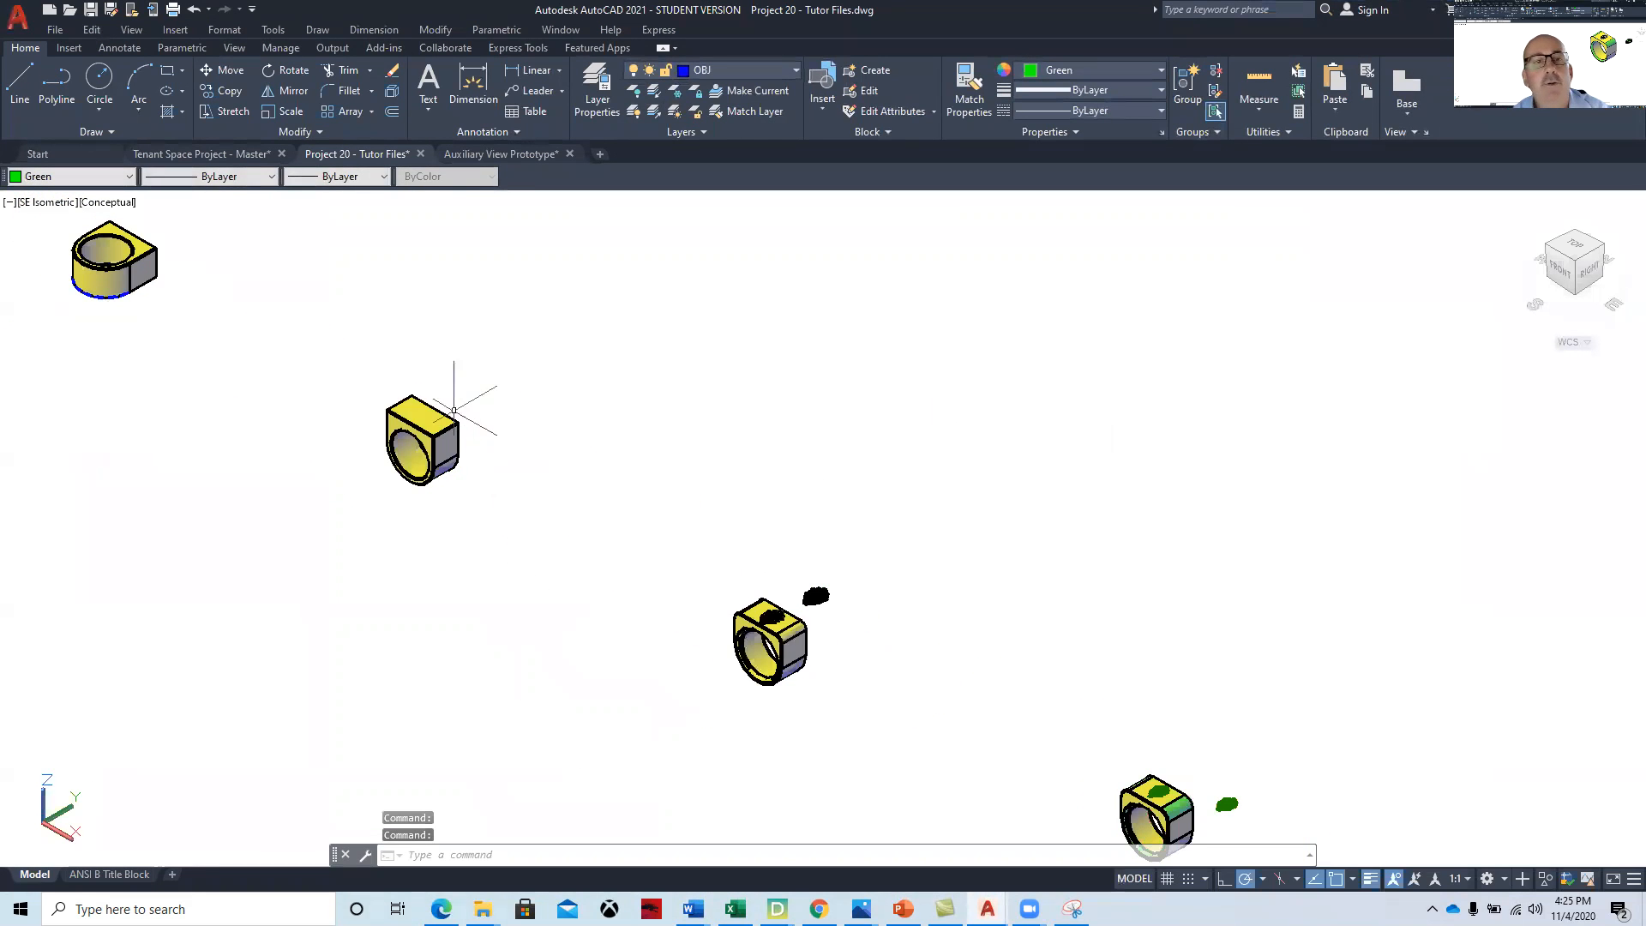
pyautogui.scroll(3, 385, 412)
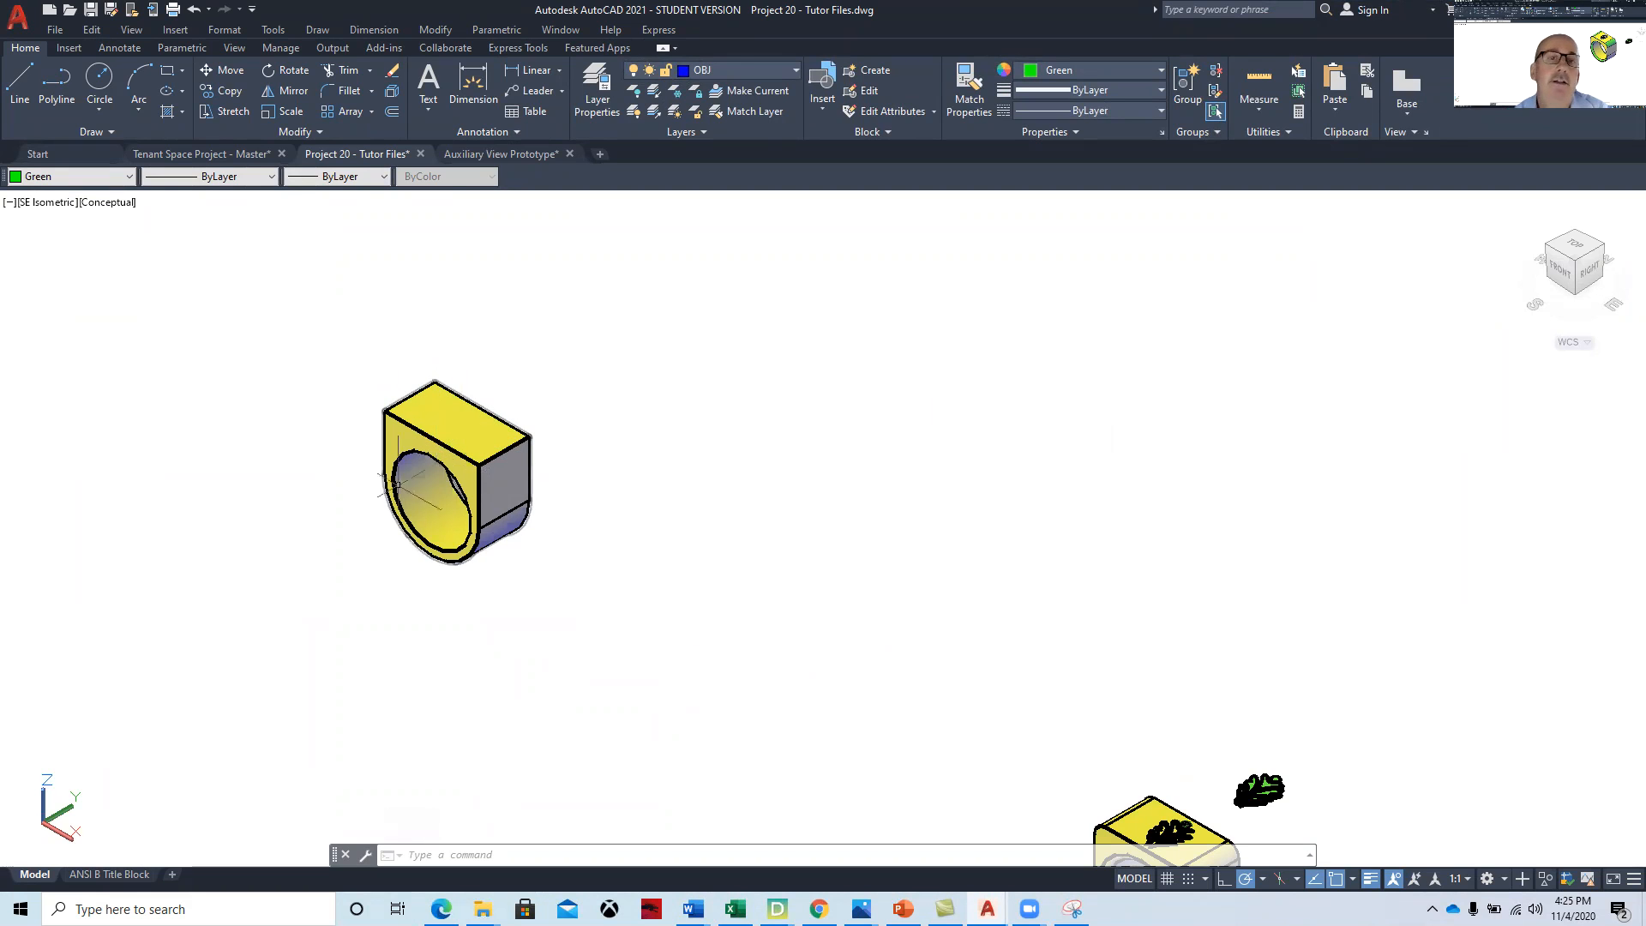
pyautogui.scroll(-2, 312, 430)
pyautogui.moveTo(191, 385); pyautogui.dragTo(670, 610, button='middle')
pyautogui.moveTo(476, 531); pyautogui.dragTo(540, 623, button='middle')
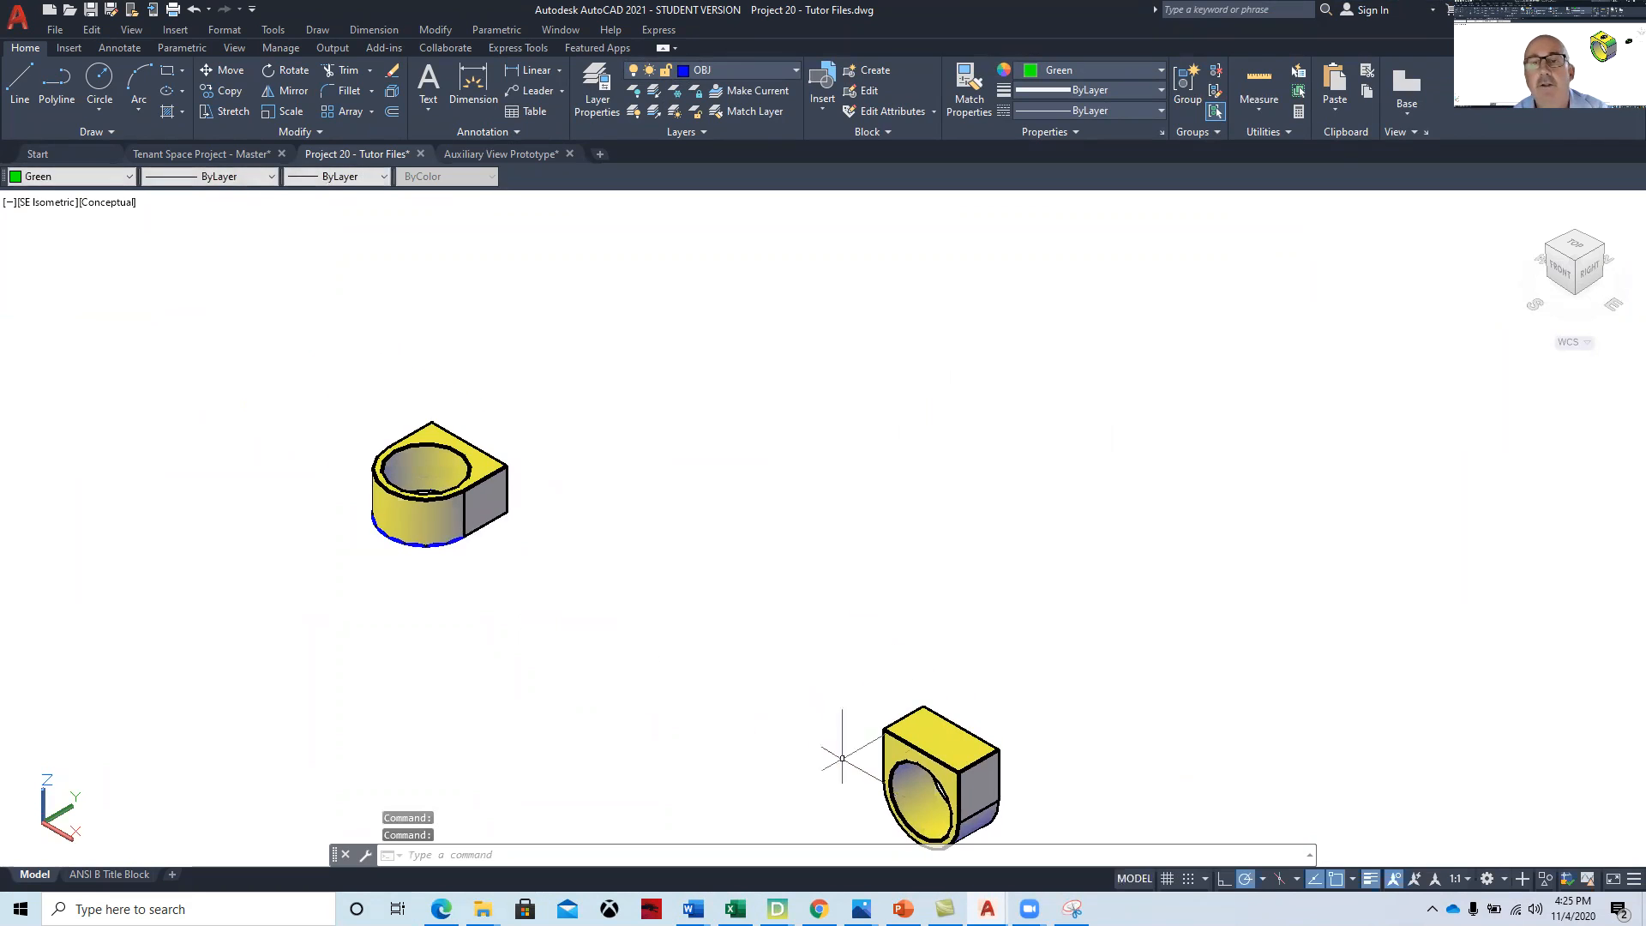
pyautogui.scroll(7, 870, 742)
pyautogui.scroll(-4, 703, 566)
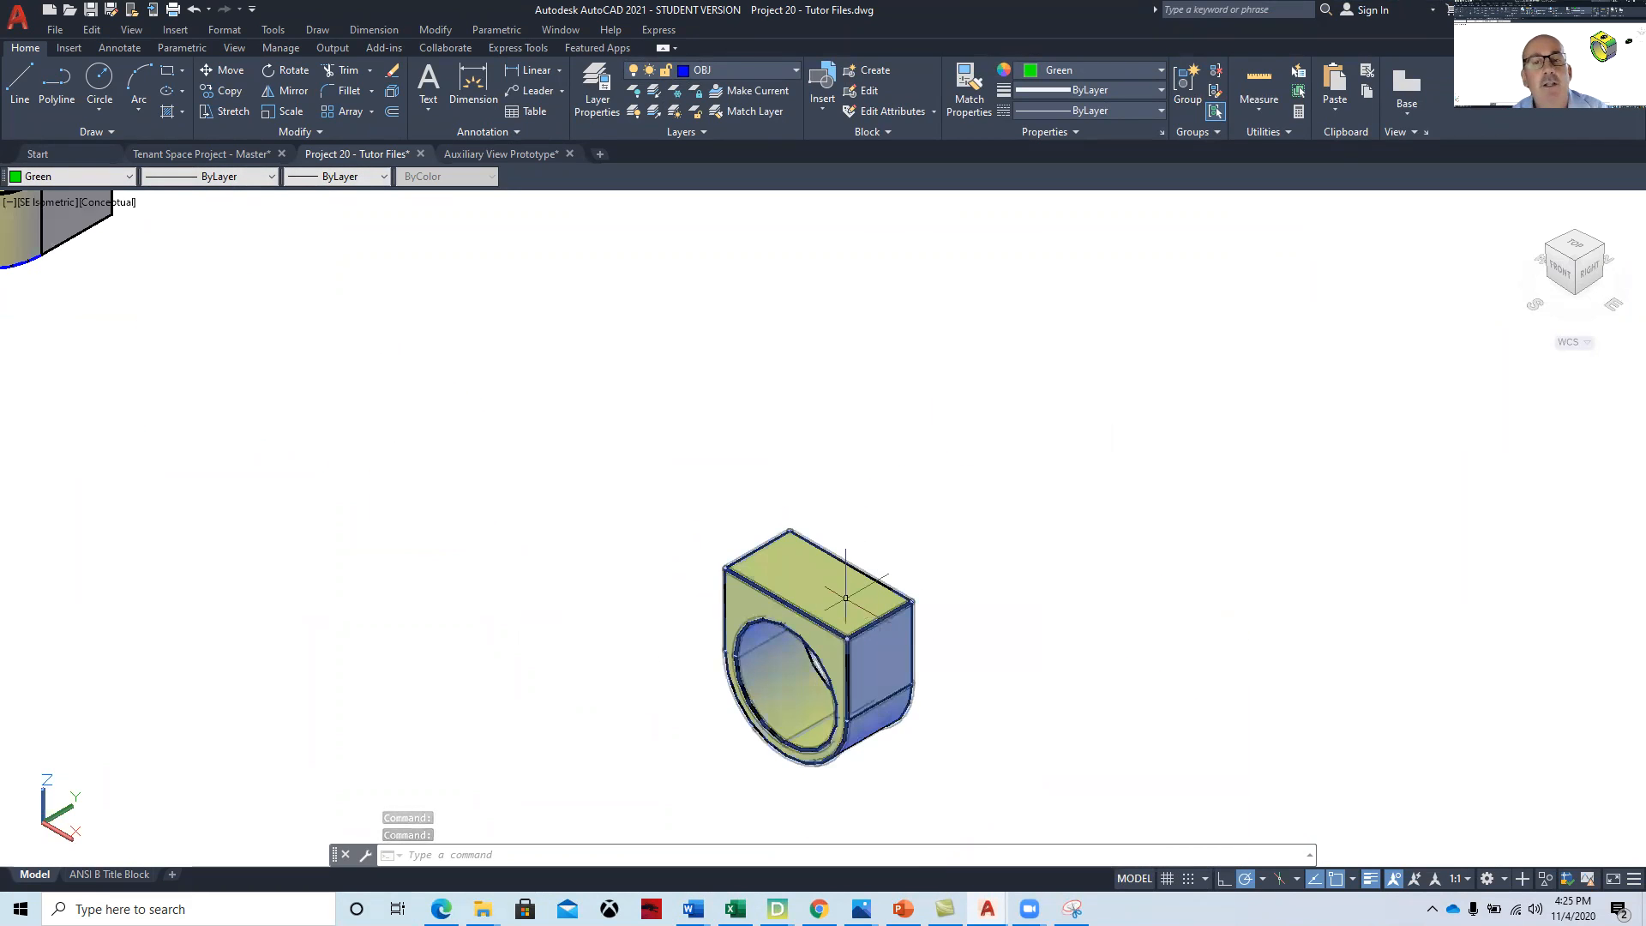
pyautogui.moveTo(1114, 709); pyautogui.dragTo(1186, 864, button='middle')
pyautogui.moveTo(156, 506); pyautogui.dragTo(786, 747, button='middle')
pyautogui.moveTo(195, 441); pyautogui.dragTo(875, 687, button='middle')
pyautogui.moveTo(443, 403); pyautogui.dragTo(518, 570, button='middle')
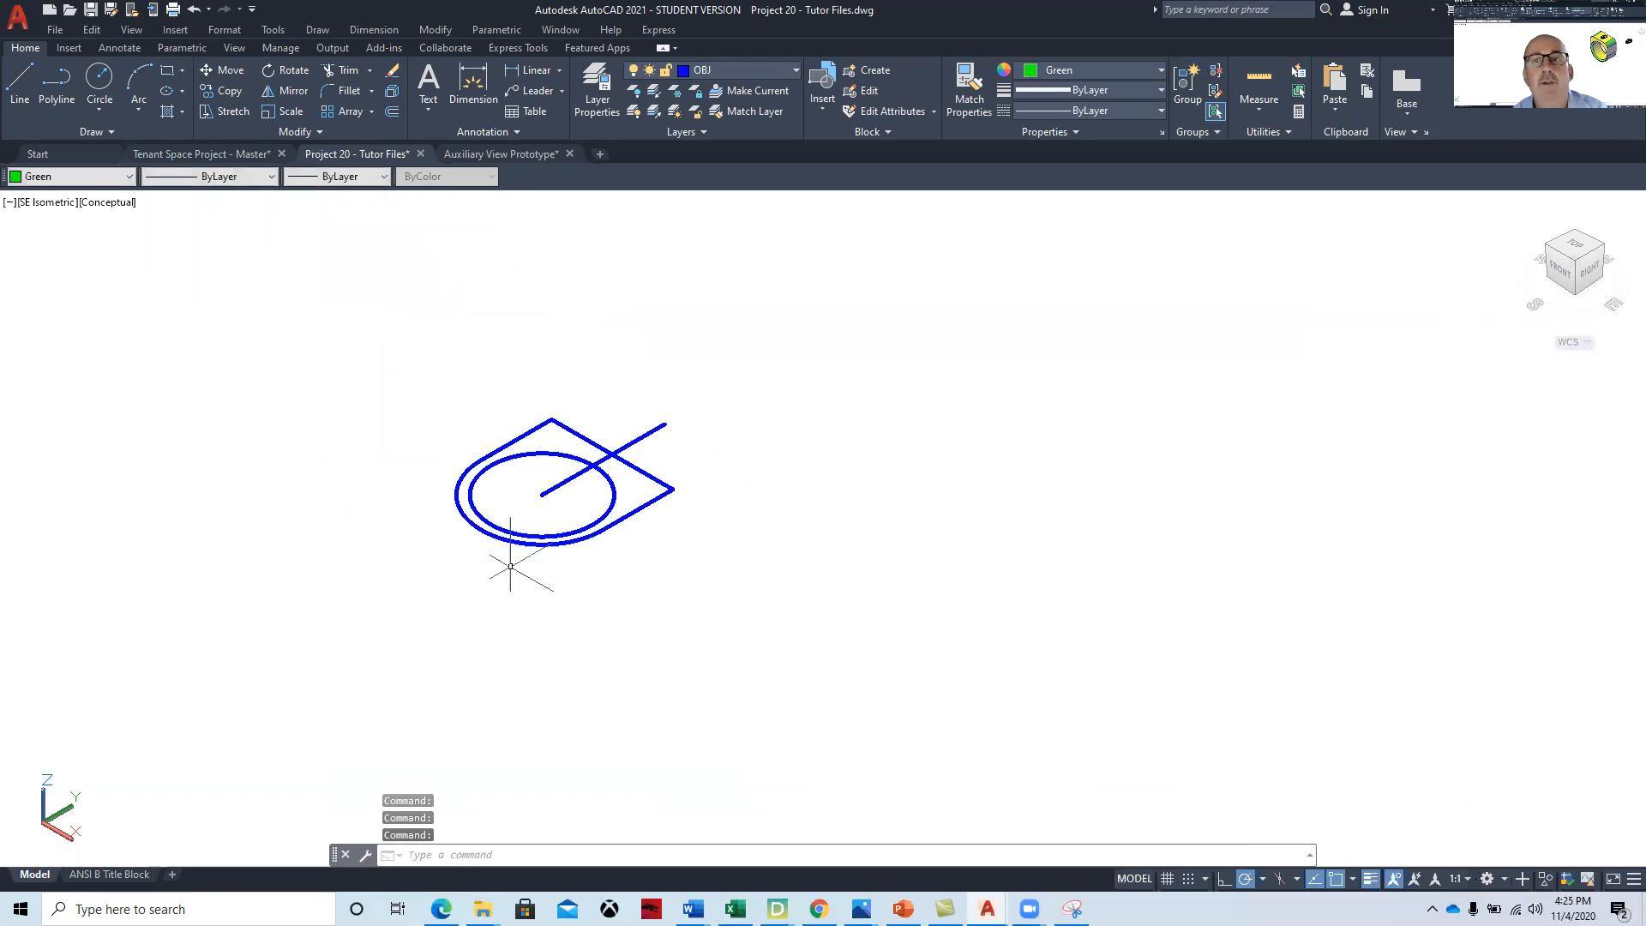
# - Show the drawing from the top in the current UCS's plan view and examine the ring's dimensioned construction profile
pyautogui.click(1563, 243)
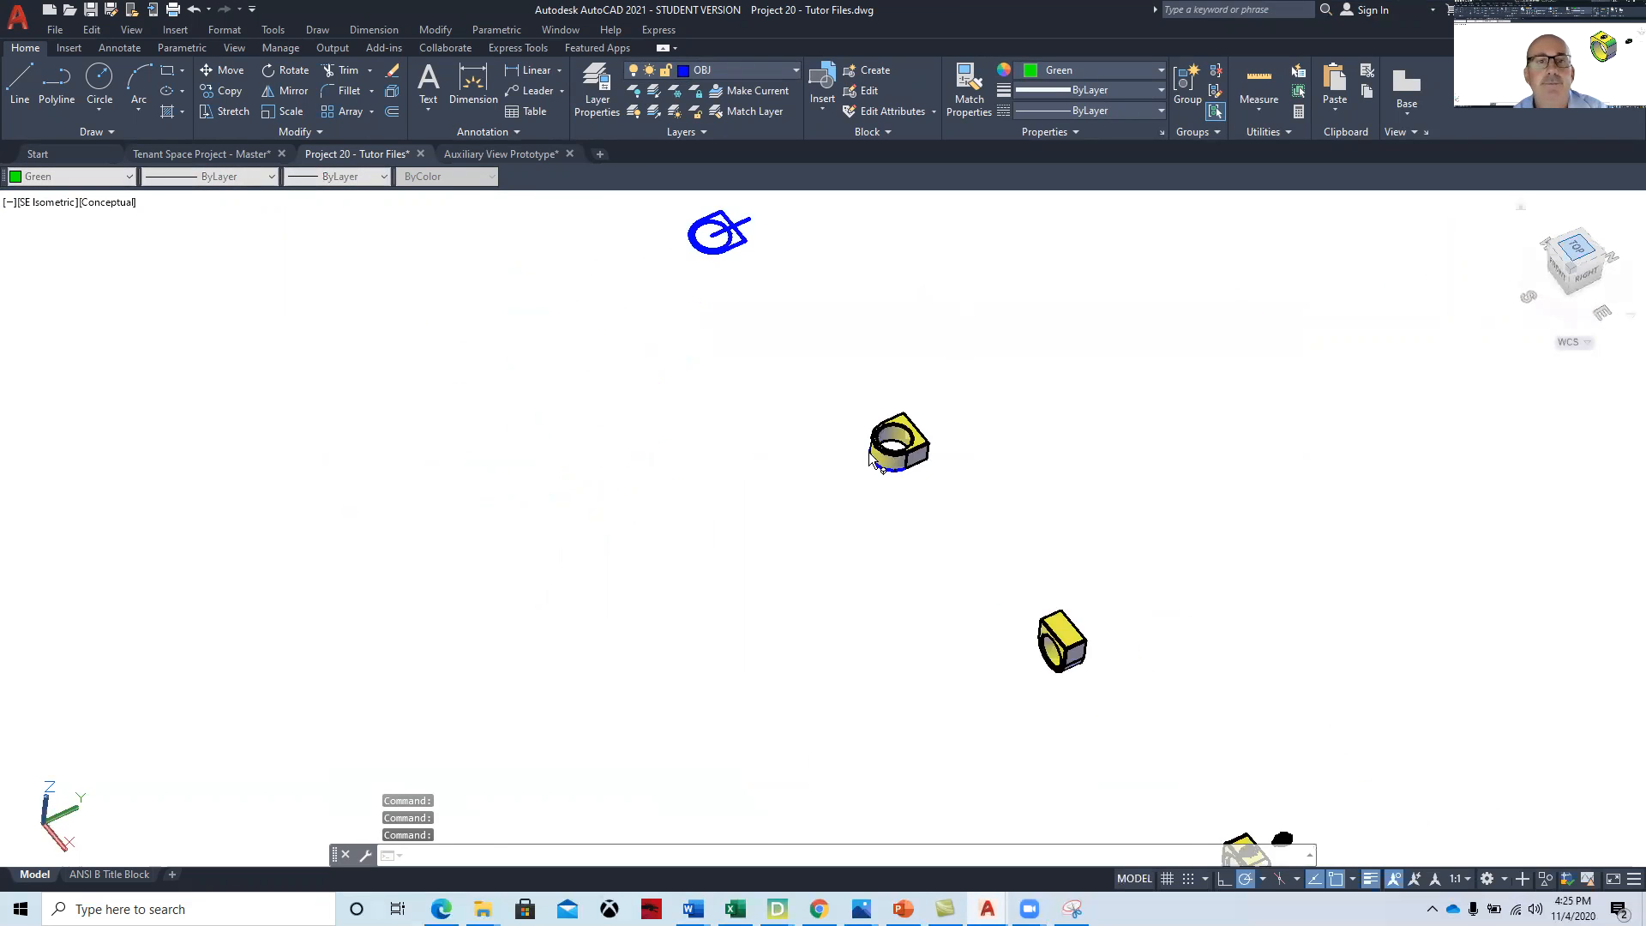
pyautogui.moveTo(647, 367); pyautogui.dragTo(708, 448, button='middle')
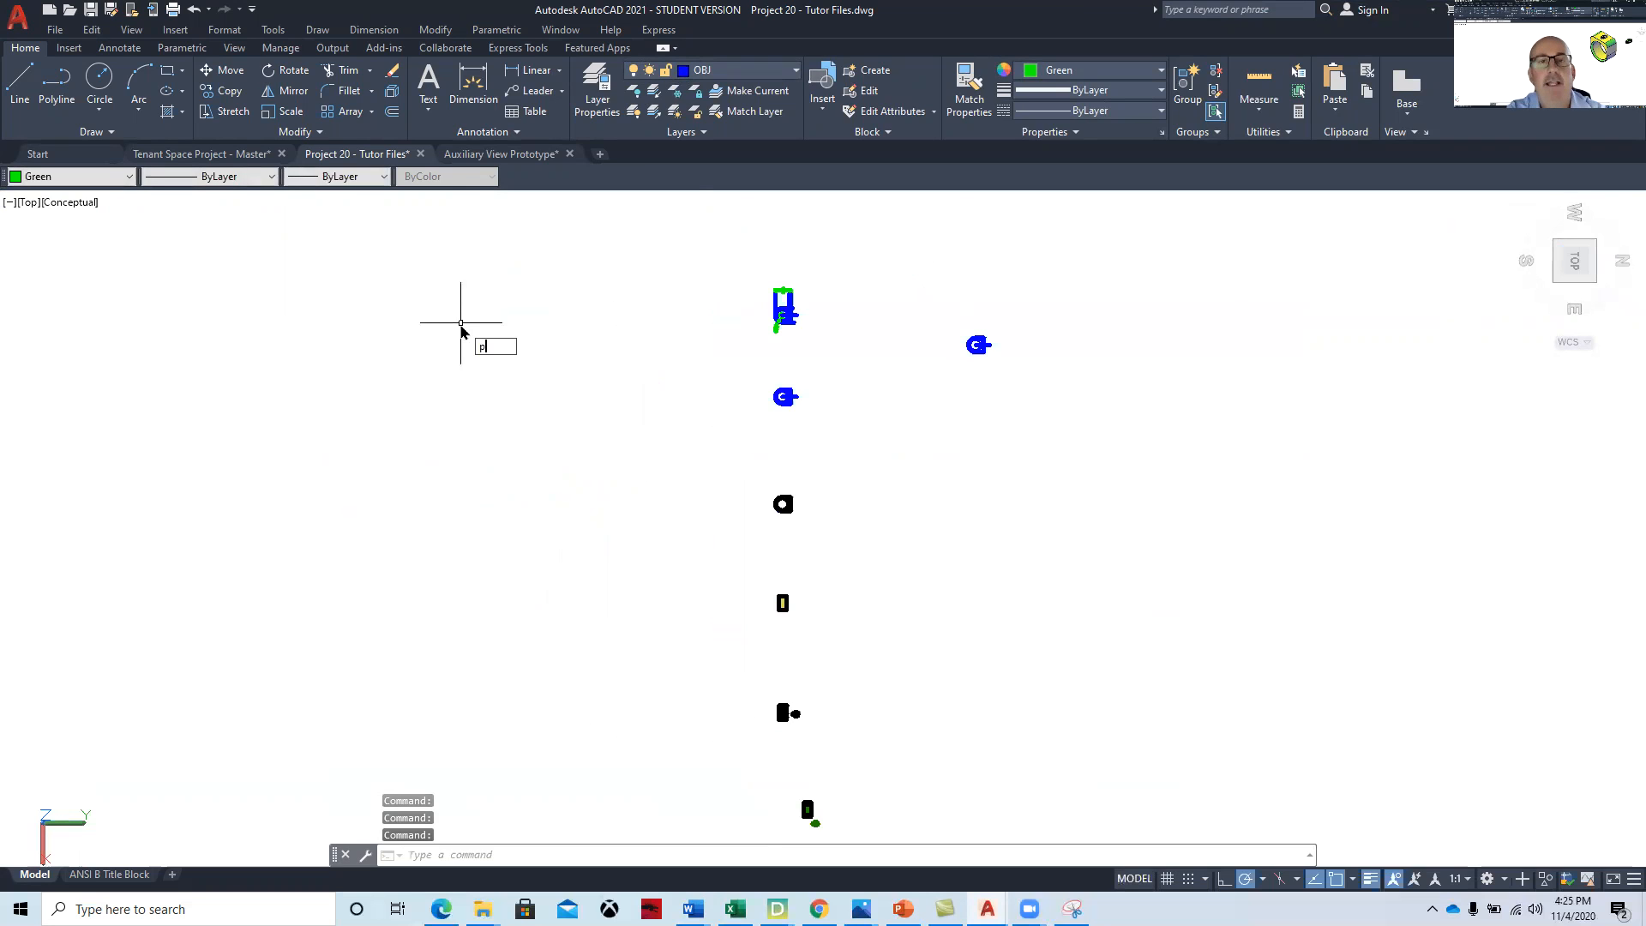
pyautogui.press('Return')
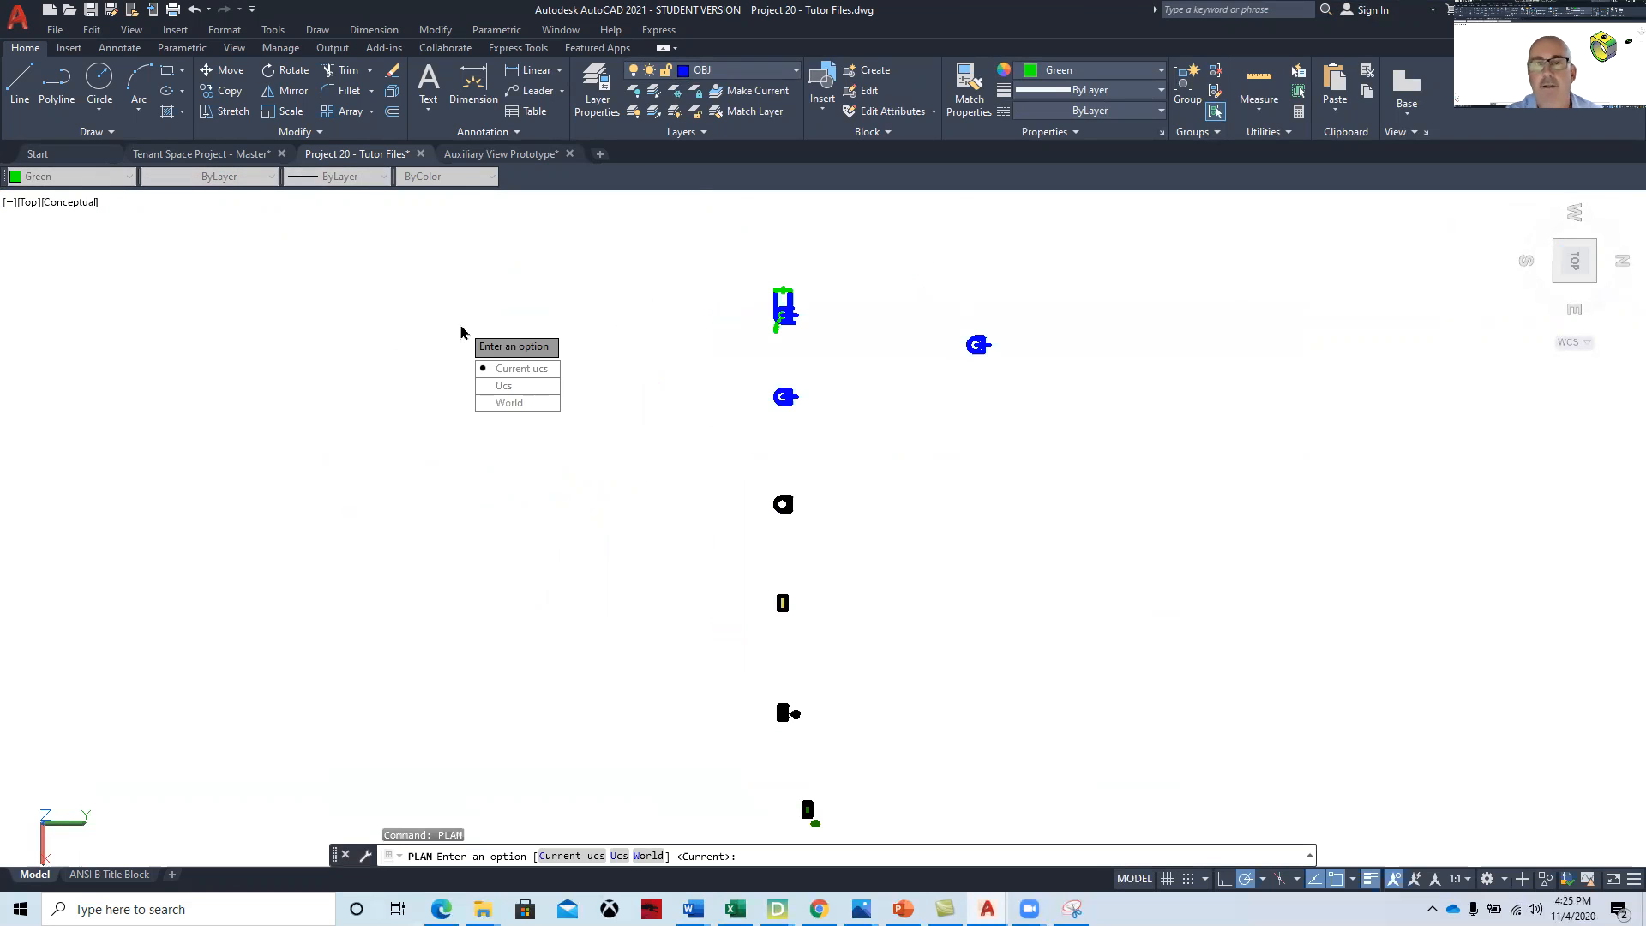
pyautogui.press('Return')
pyautogui.moveTo(76, 721); pyautogui.dragTo(447, 578, button='middle')
pyautogui.scroll(3, 447, 653)
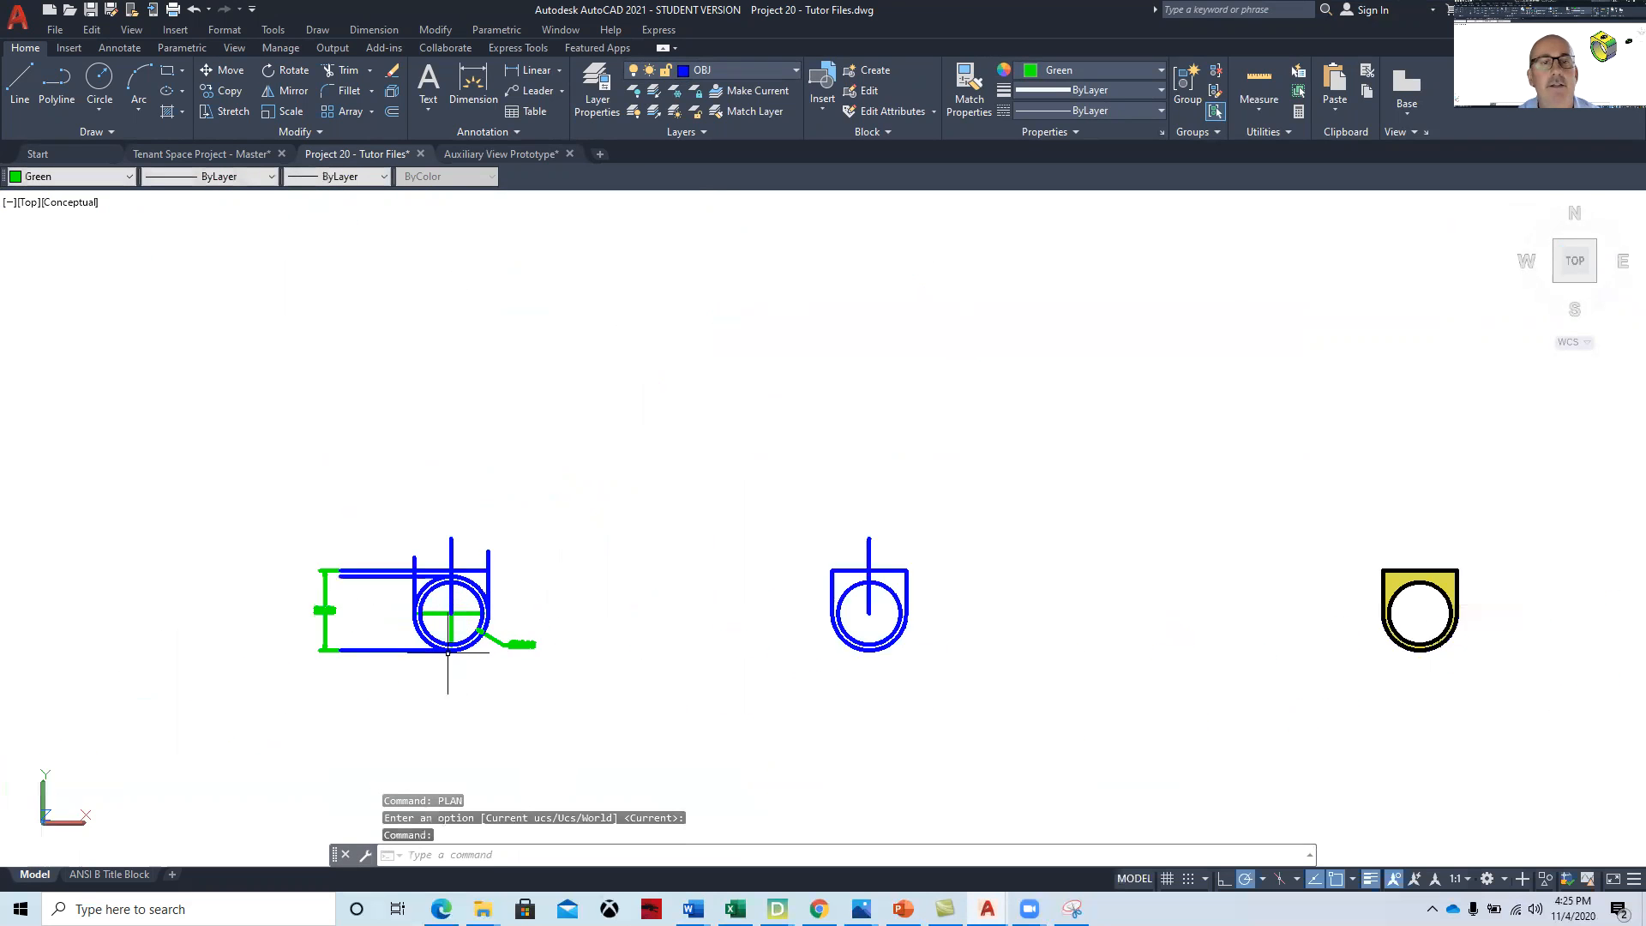
pyautogui.scroll(5, 447, 653)
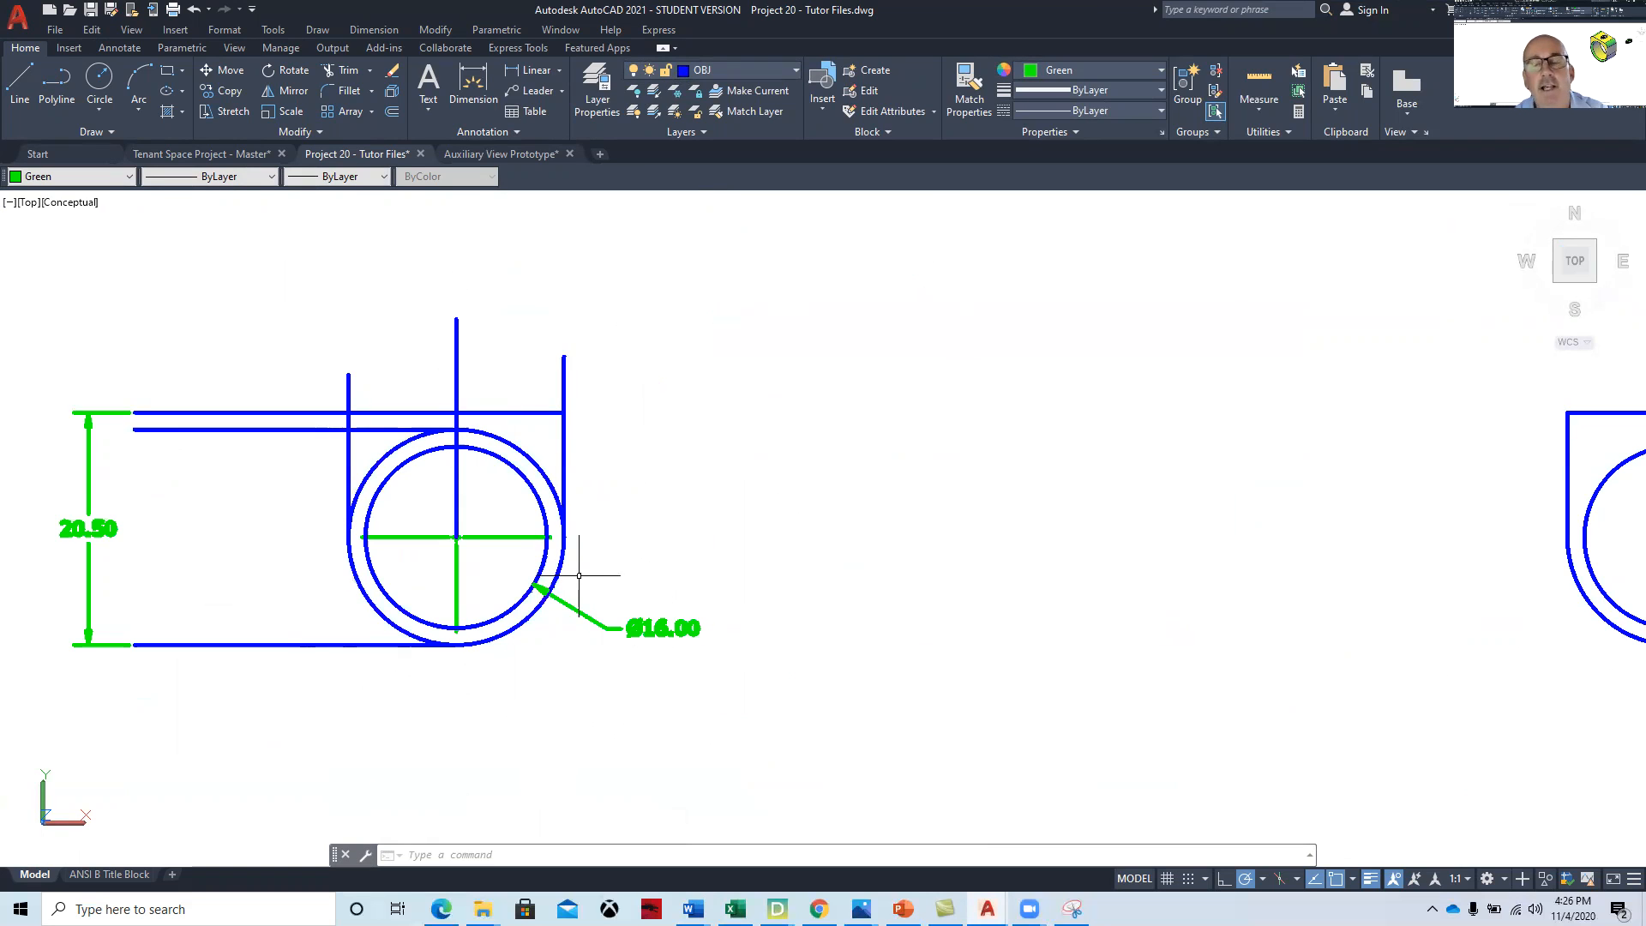
# - Examine the ring's trimmed flat profile and extruded solid, and orbit to an angled 3D view of the upright ring solid
pyautogui.moveTo(1146, 580); pyautogui.dragTo(298, 575, button='middle')
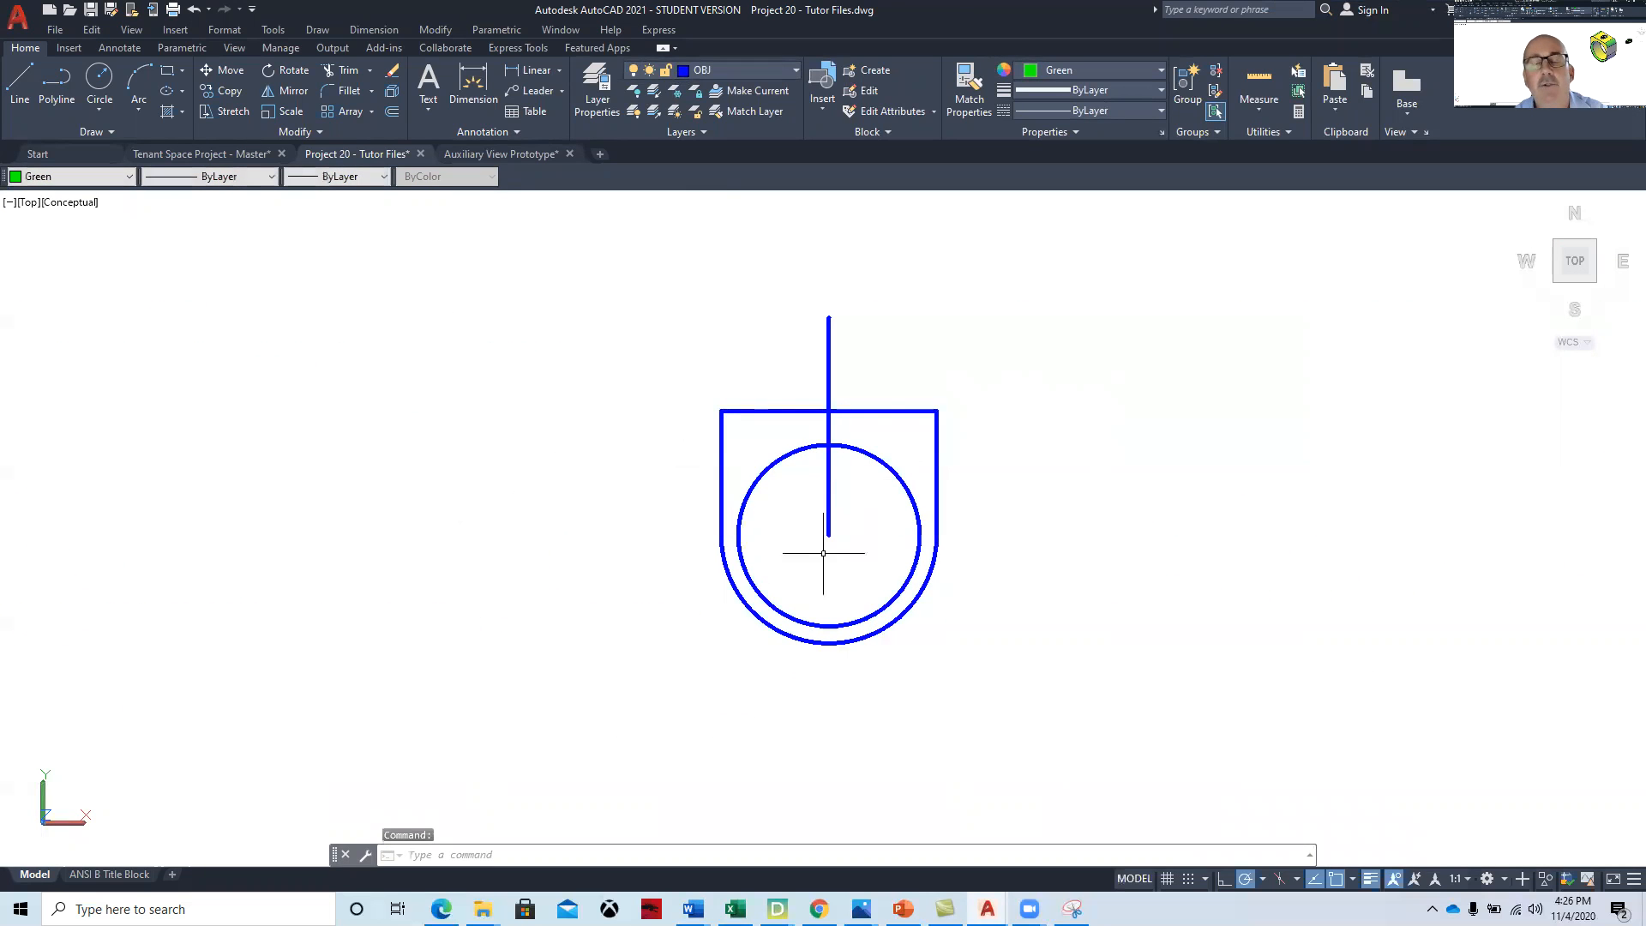
pyautogui.moveTo(1211, 572); pyautogui.dragTo(107, 591, button='middle')
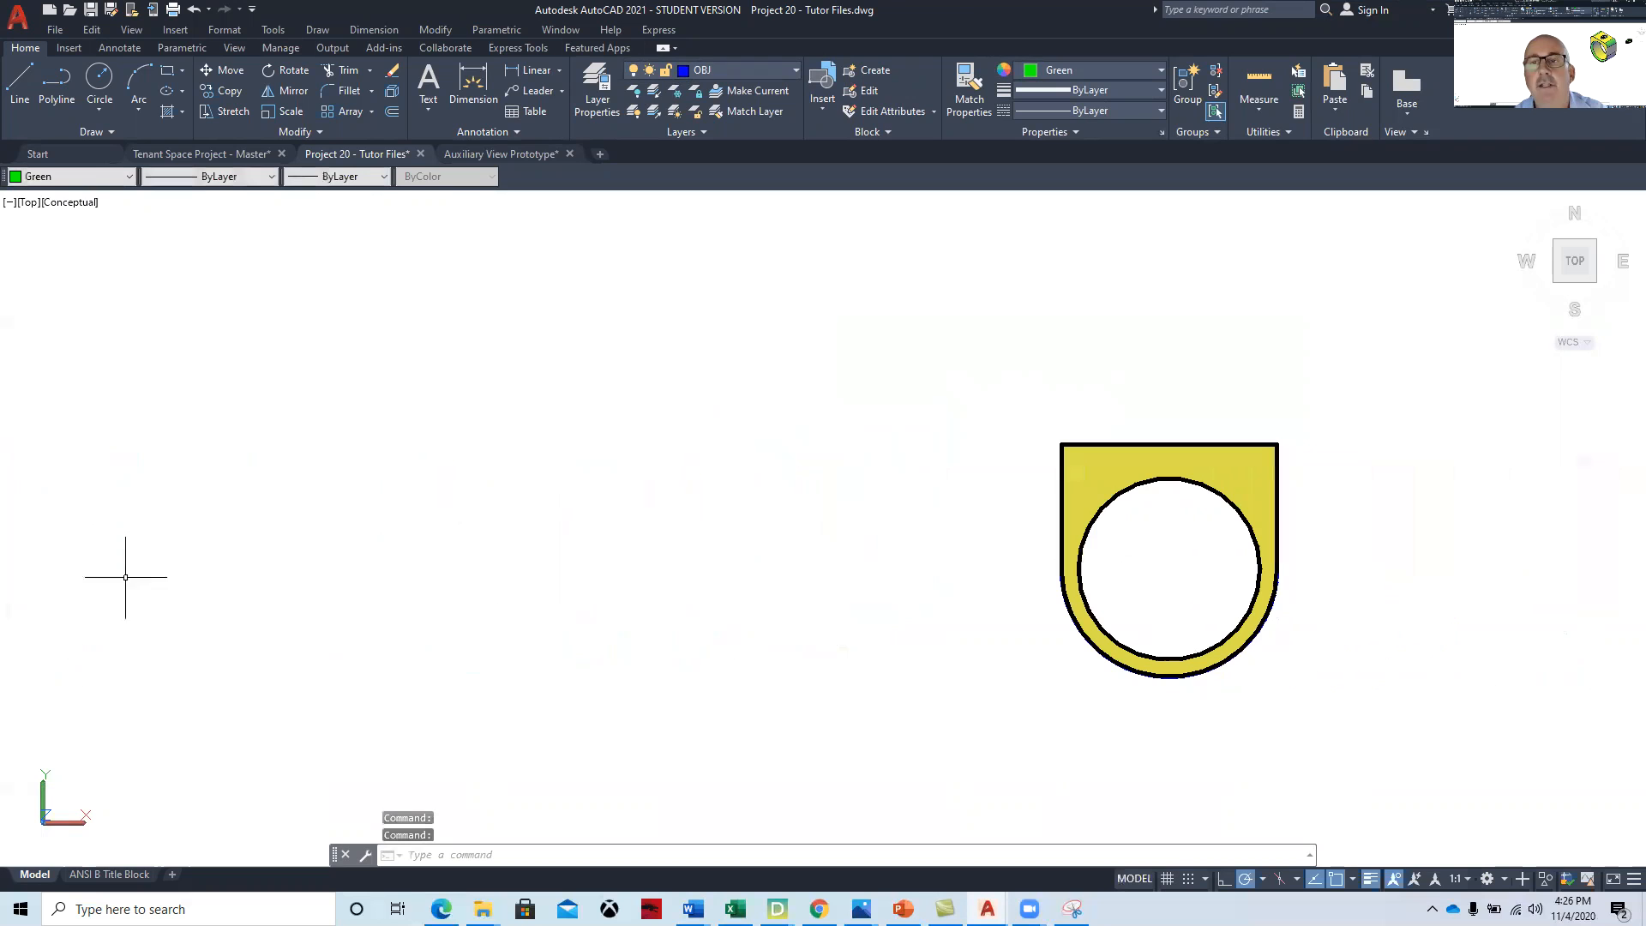
pyautogui.keyDown('shift'); pyautogui.moveTo(672, 650); pyautogui.dragTo(589, 495, button='middle'); pyautogui.keyUp('shift')
pyautogui.moveTo(1429, 690)
pyautogui.mouseDown(button='middle')
pyautogui.moveTo(959, 625)
pyautogui.moveTo(659, 519)
pyautogui.mouseUp(button='middle')
pyautogui.moveTo(1260, 688)
pyautogui.mouseDown(button='middle')
pyautogui.moveTo(1213, 663)
pyautogui.moveTo(1075, 471)
pyautogui.mouseUp(button='middle')
pyautogui.moveTo(1196, 658)
pyautogui.mouseDown(button='middle')
pyautogui.moveTo(1111, 529)
pyautogui.moveTo(1043, 353)
pyautogui.mouseUp(button='middle')
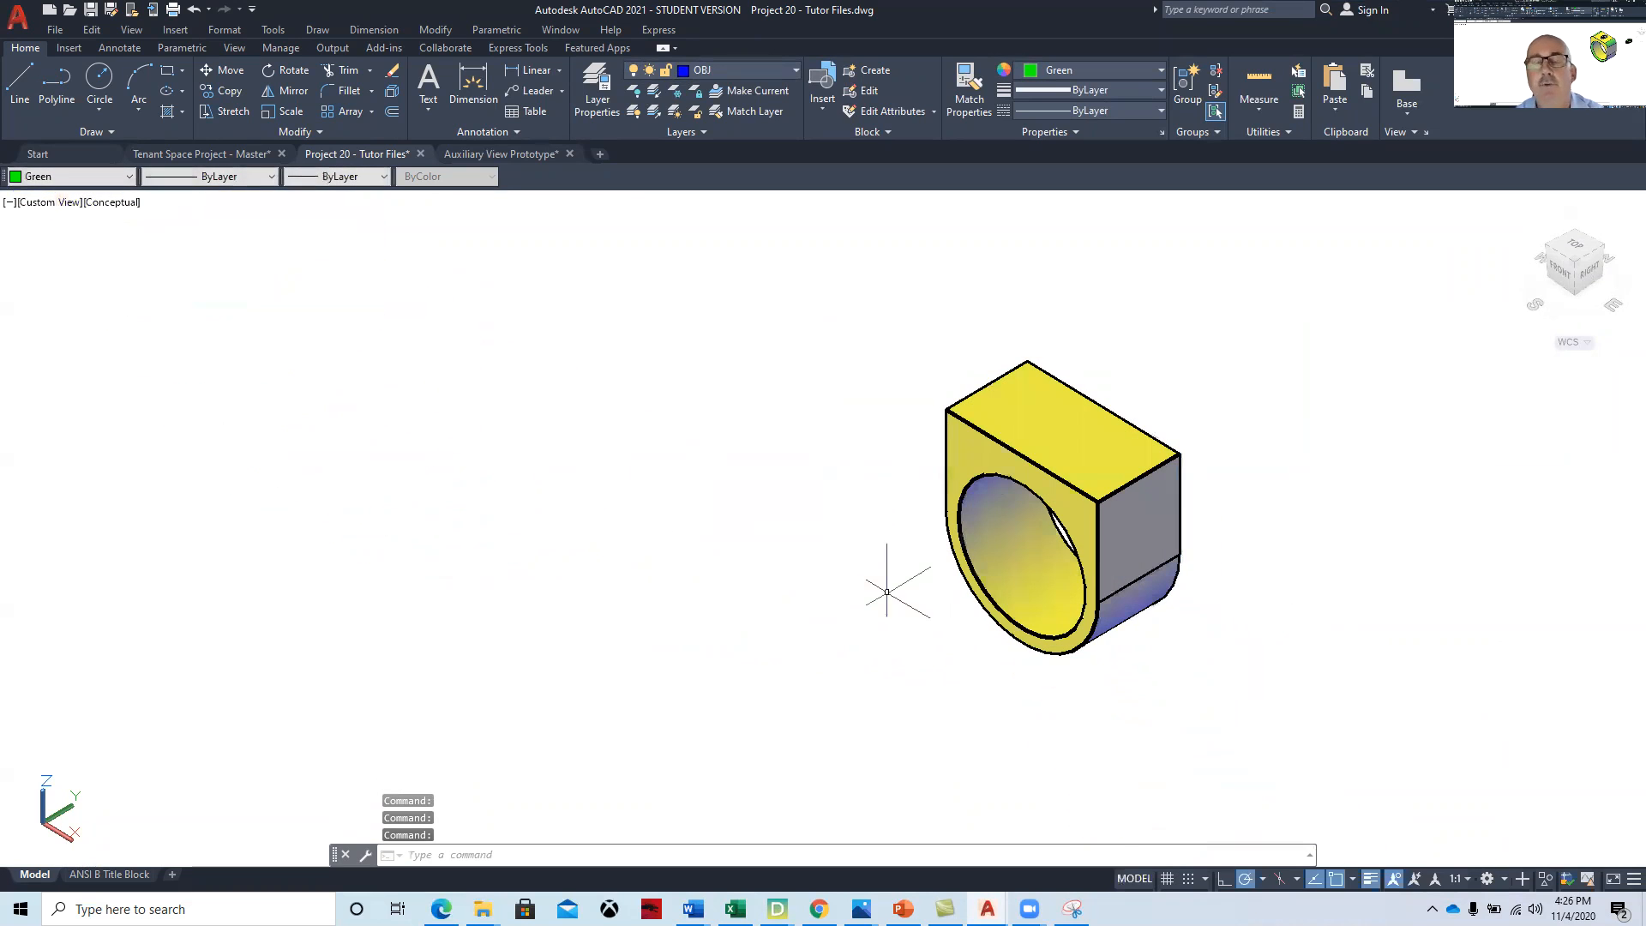
# - Examine the rounded ring with the leaf logo on its top face, and return to the plain upright ring solid
pyautogui.moveTo(1083, 632); pyautogui.dragTo(721, 177, button='middle')
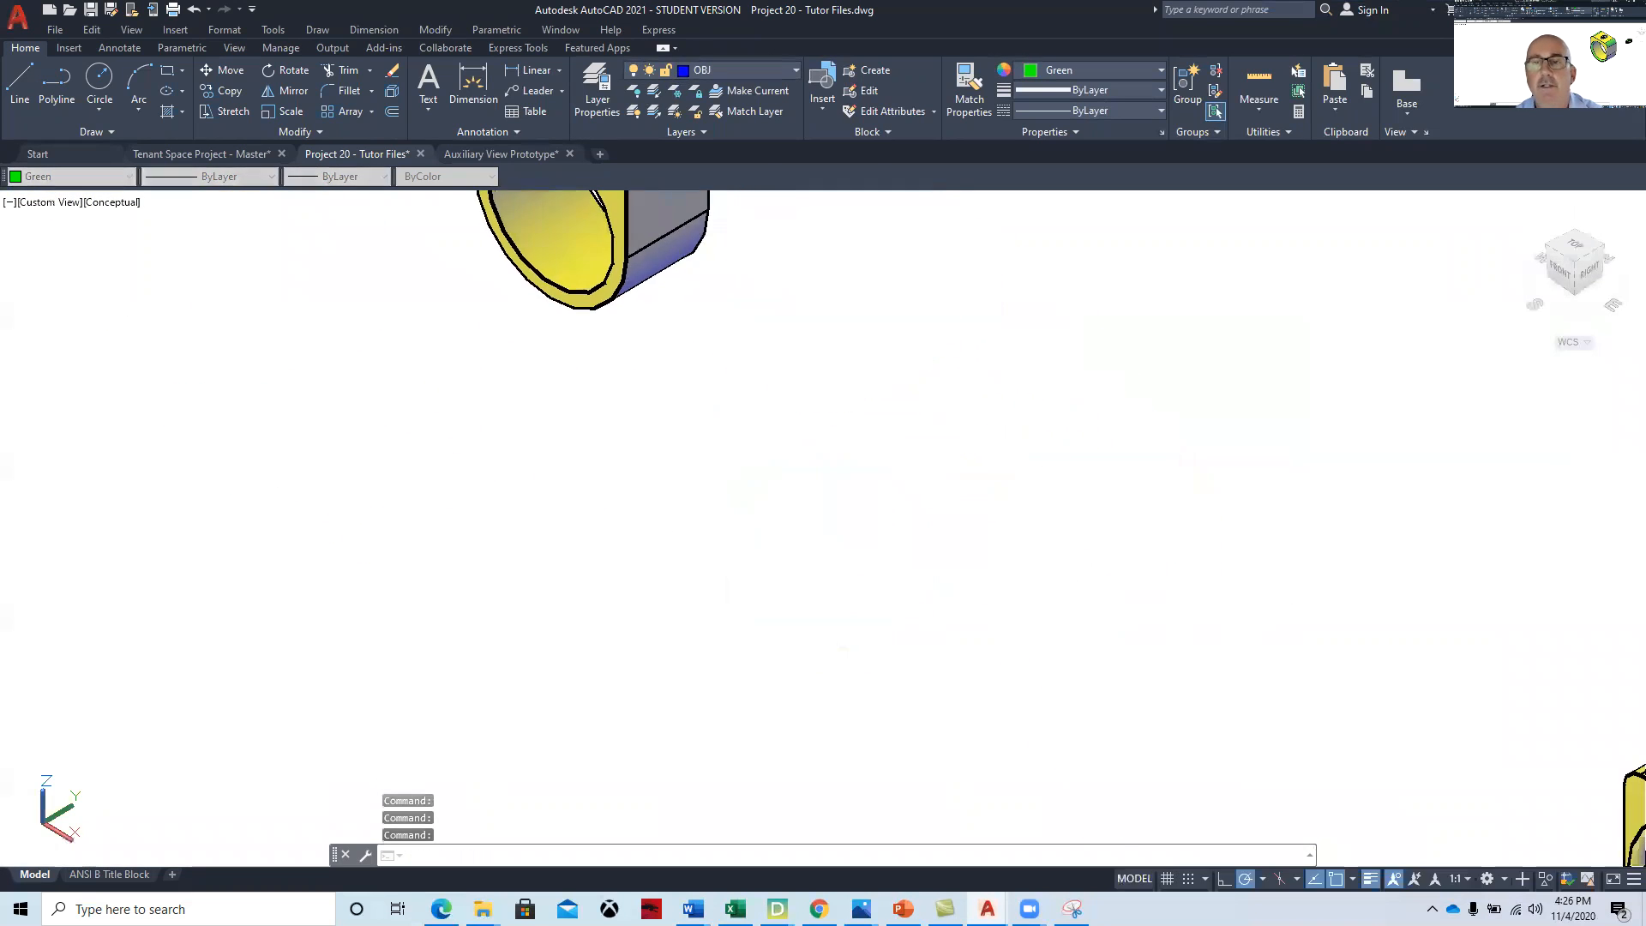
pyautogui.moveTo(1257, 749)
pyautogui.mouseDown(button='middle')
pyautogui.moveTo(563, 396)
pyautogui.moveTo(412, 346)
pyautogui.mouseUp(button='middle')
pyautogui.moveTo(654, 411); pyautogui.dragTo(572, 531, button='middle')
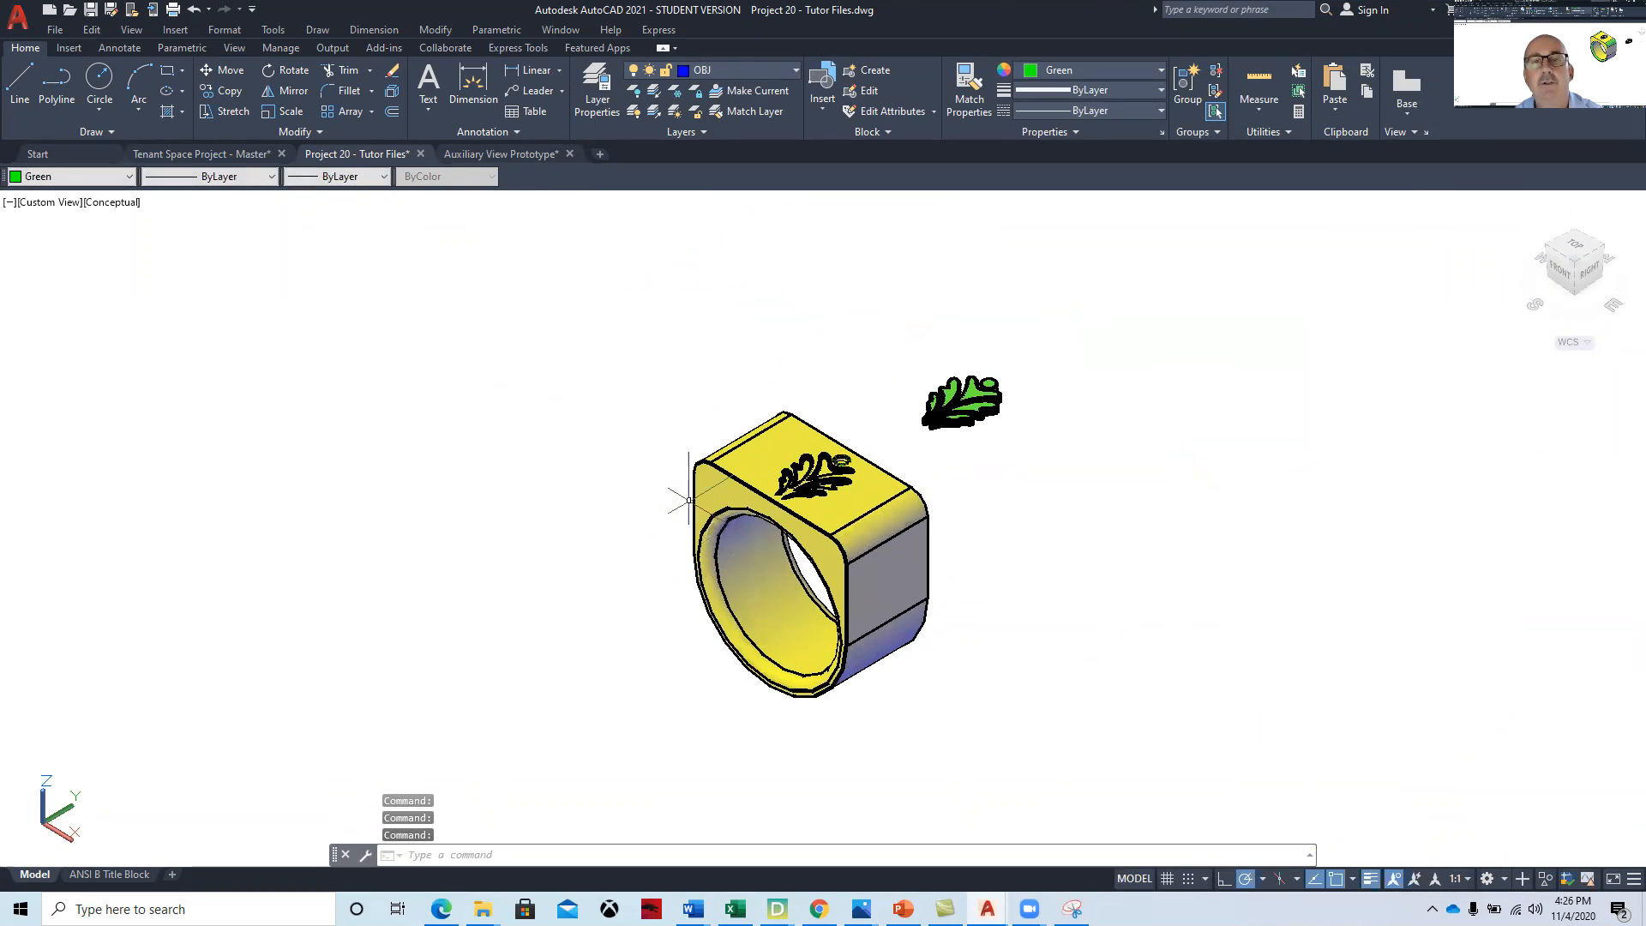
pyautogui.scroll(-4, 686, 501)
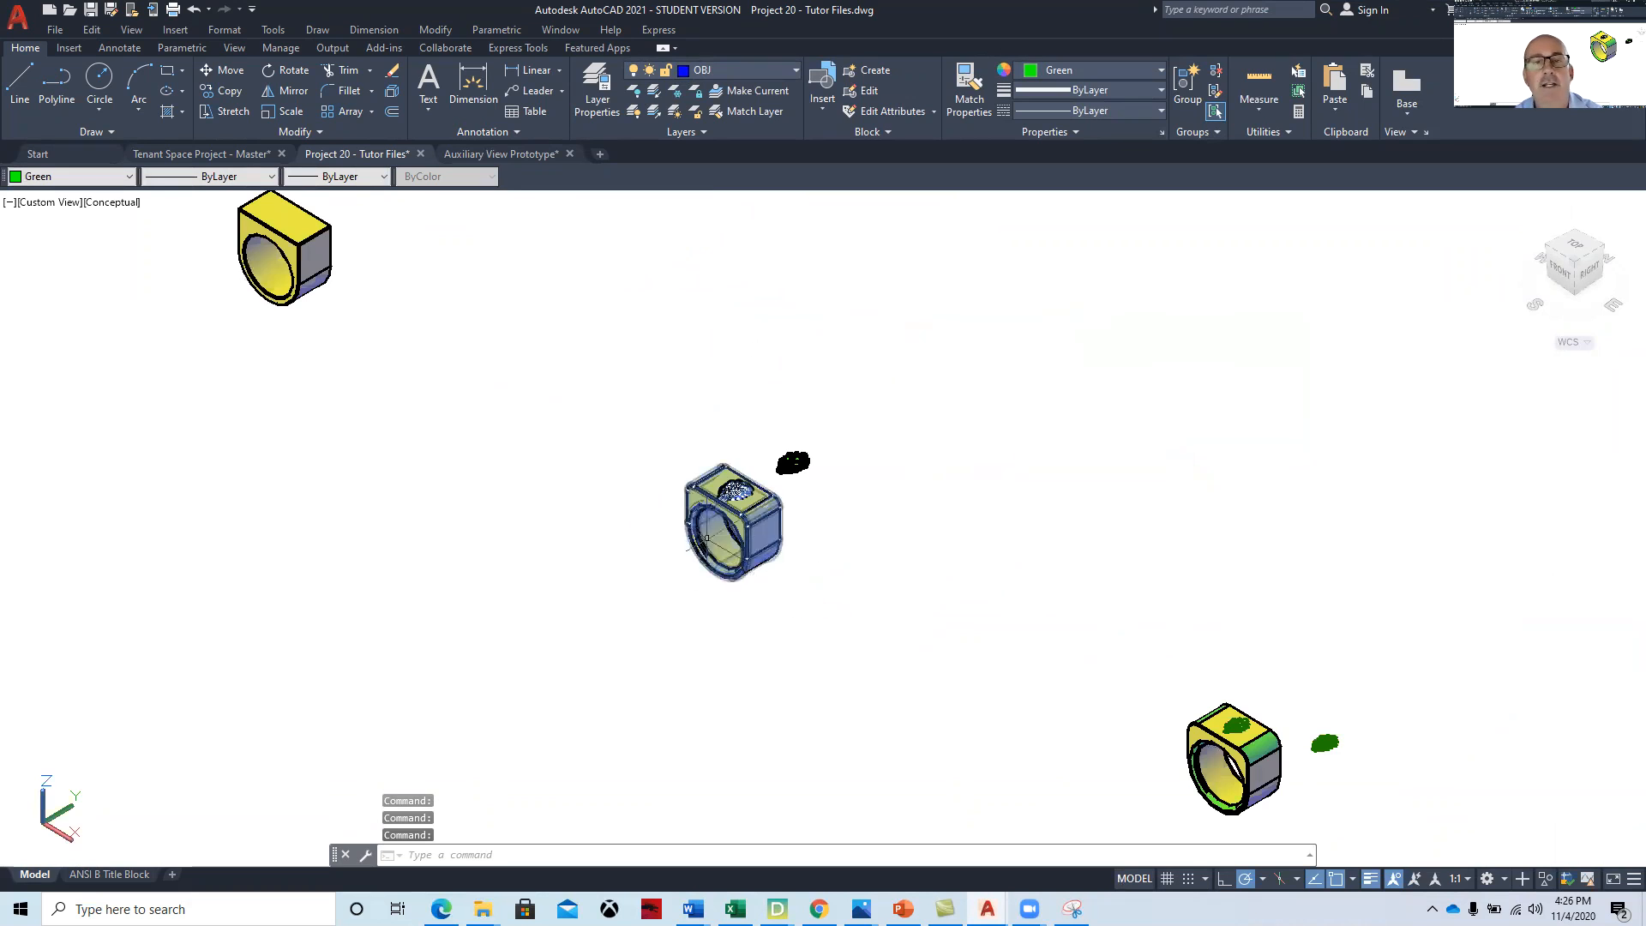
pyautogui.scroll(2, 654, 481)
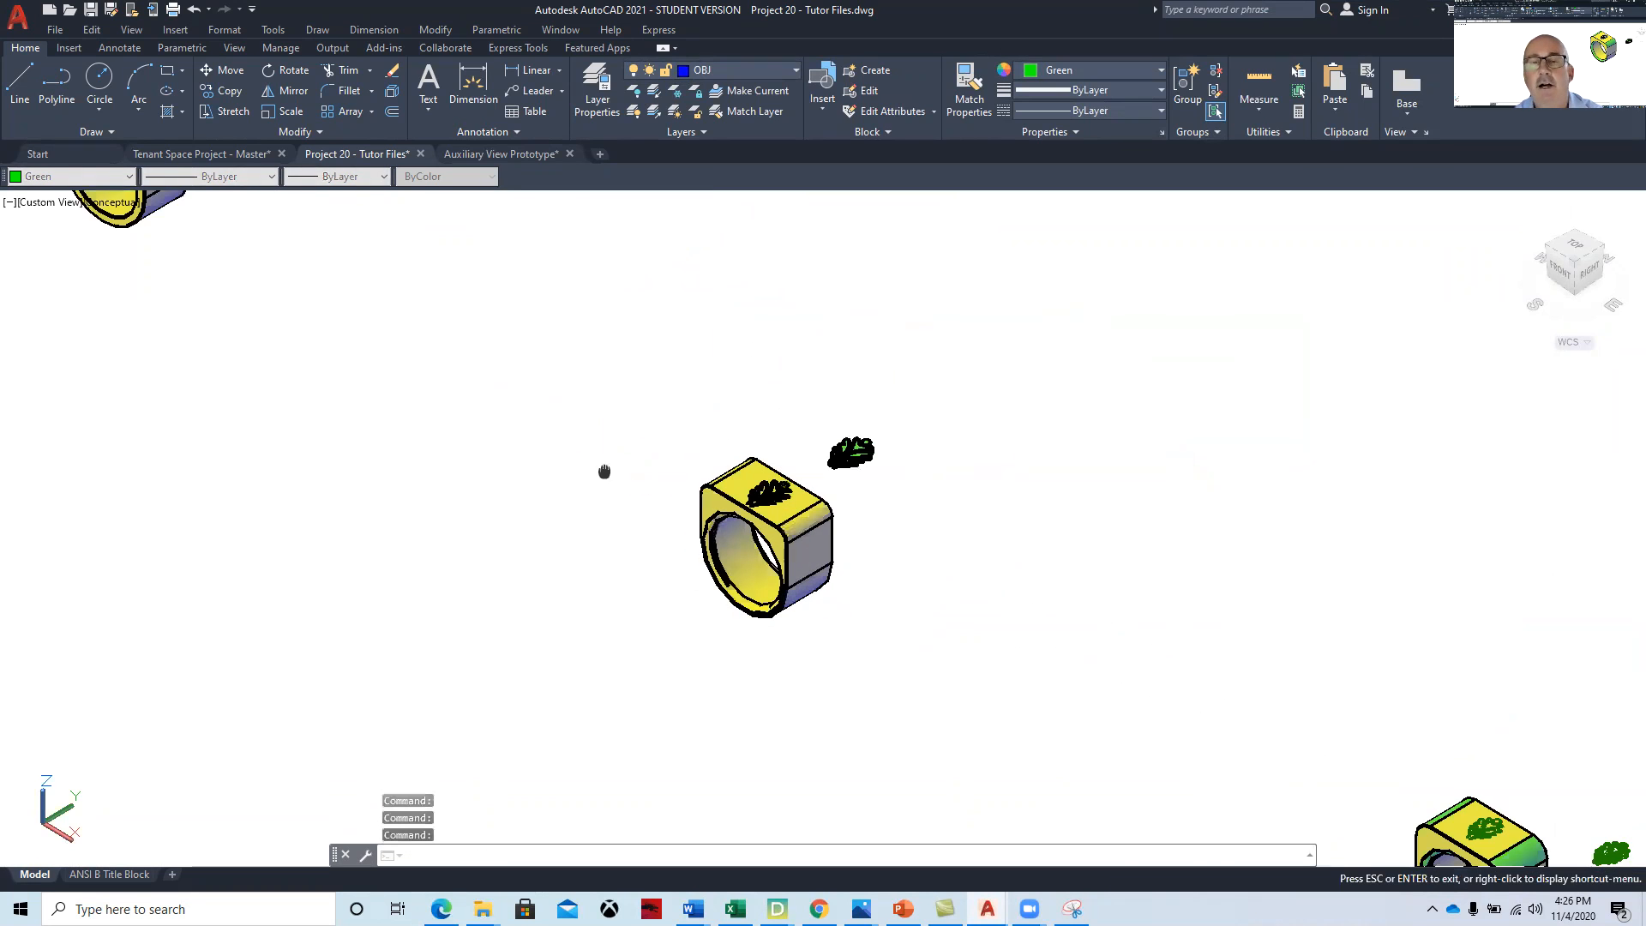
pyautogui.moveTo(606, 471); pyautogui.dragTo(661, 515, button='middle')
pyautogui.scroll(3, 661, 528)
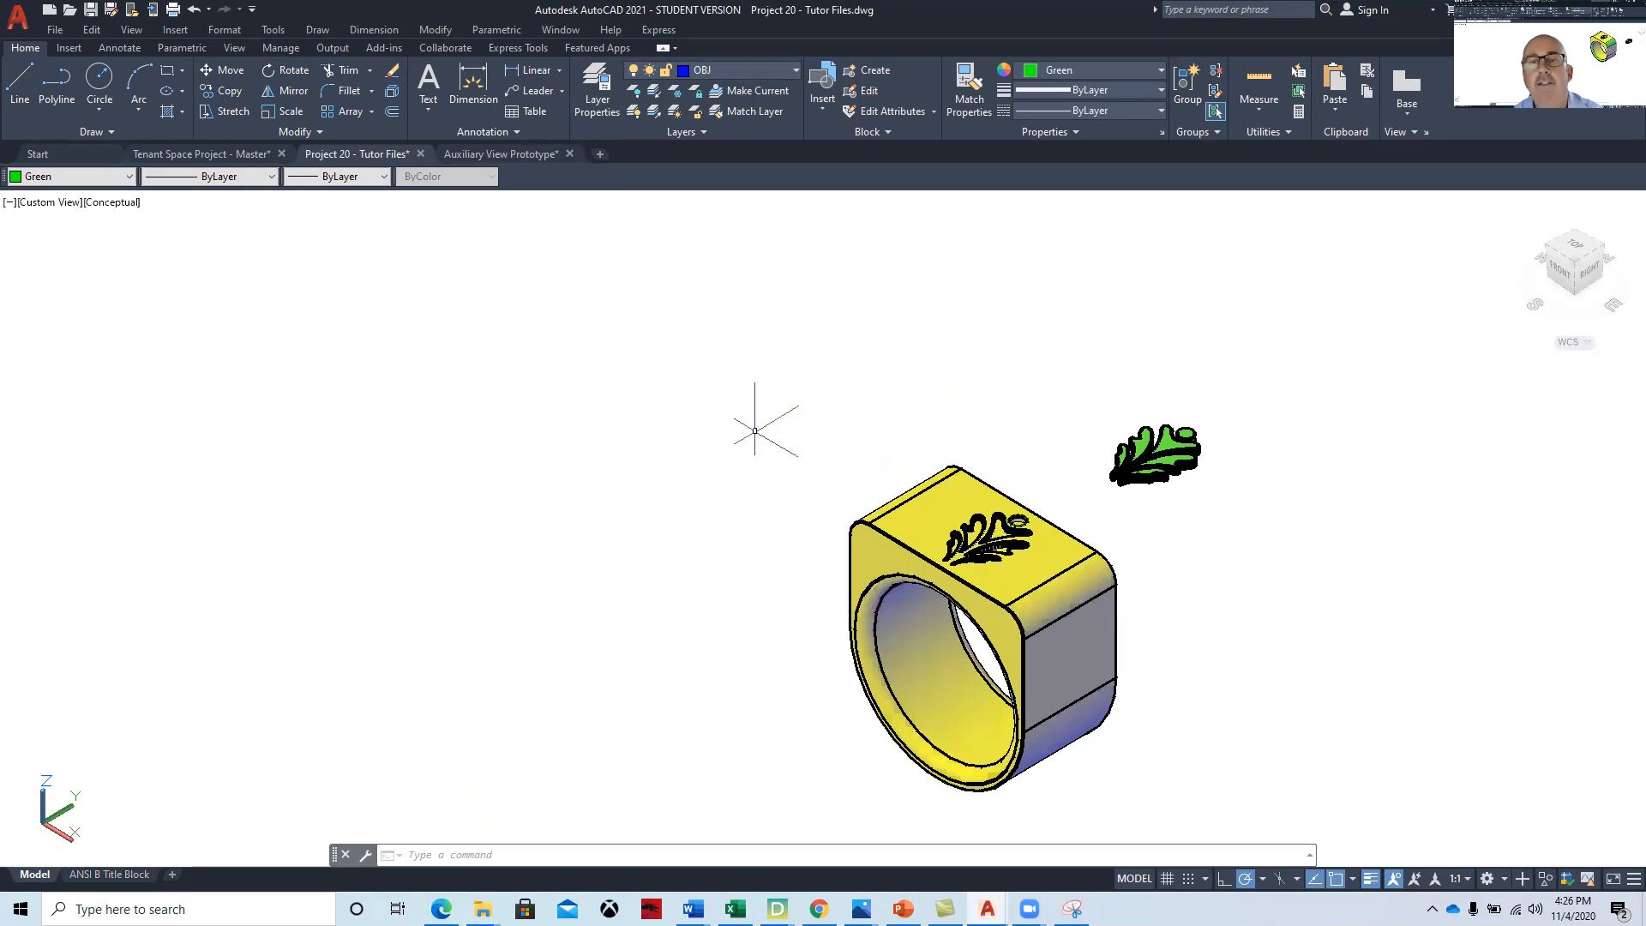
pyautogui.moveTo(575, 434); pyautogui.dragTo(1274, 791, button='middle')
pyautogui.moveTo(763, 528); pyautogui.dragTo(926, 866, button='middle')
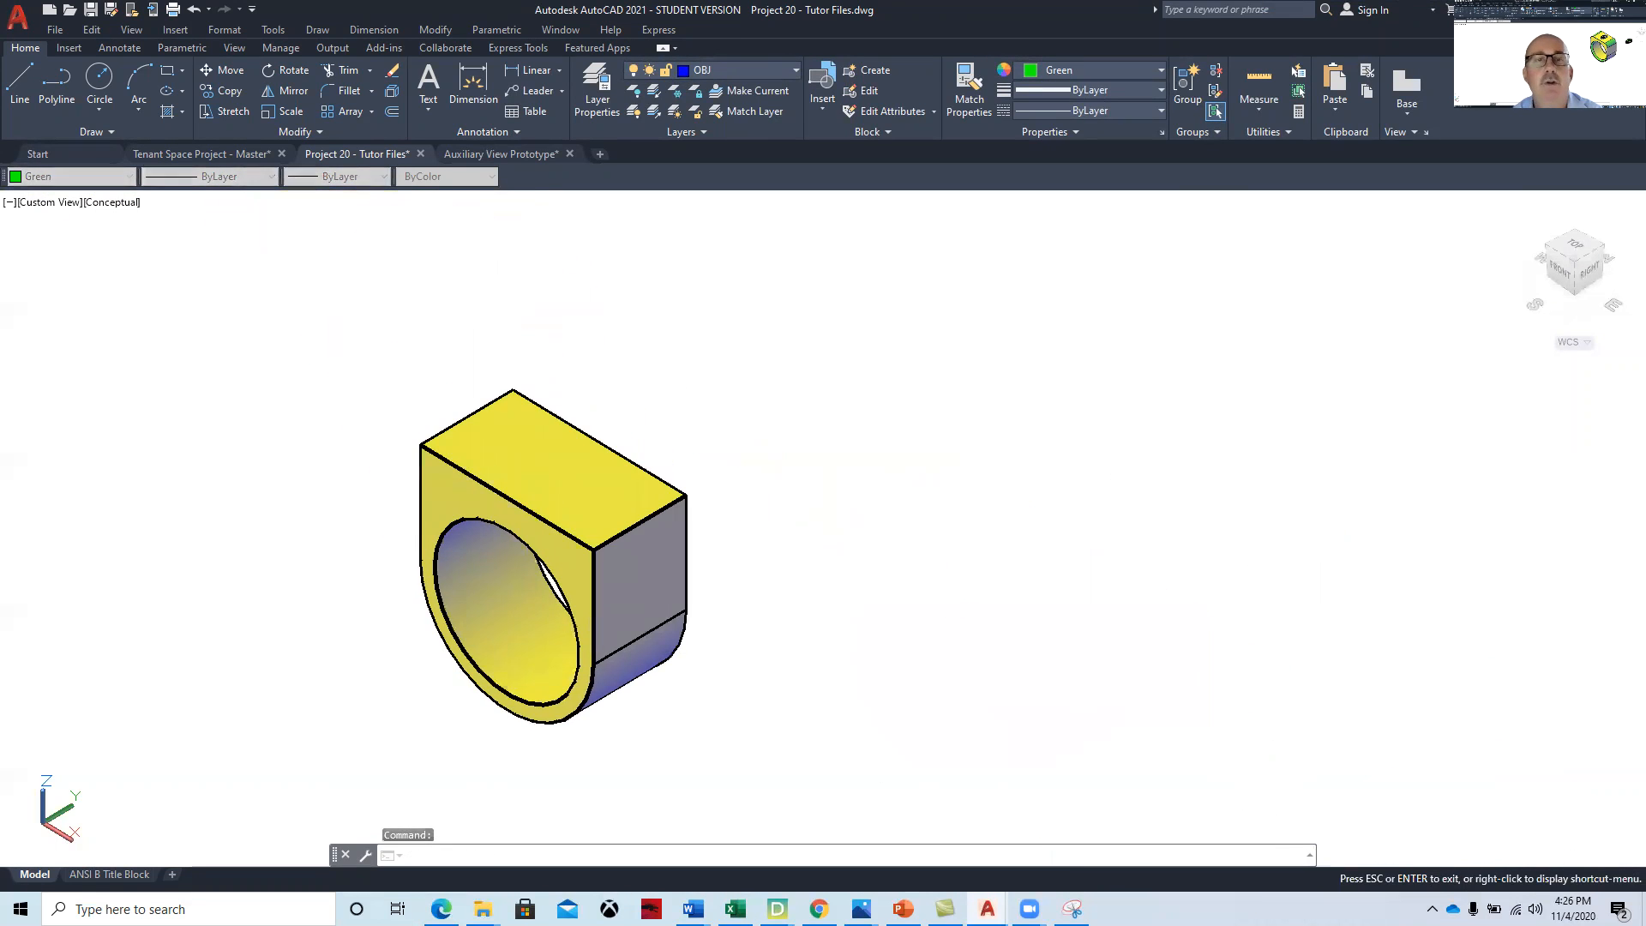
pyautogui.click(550, 474)
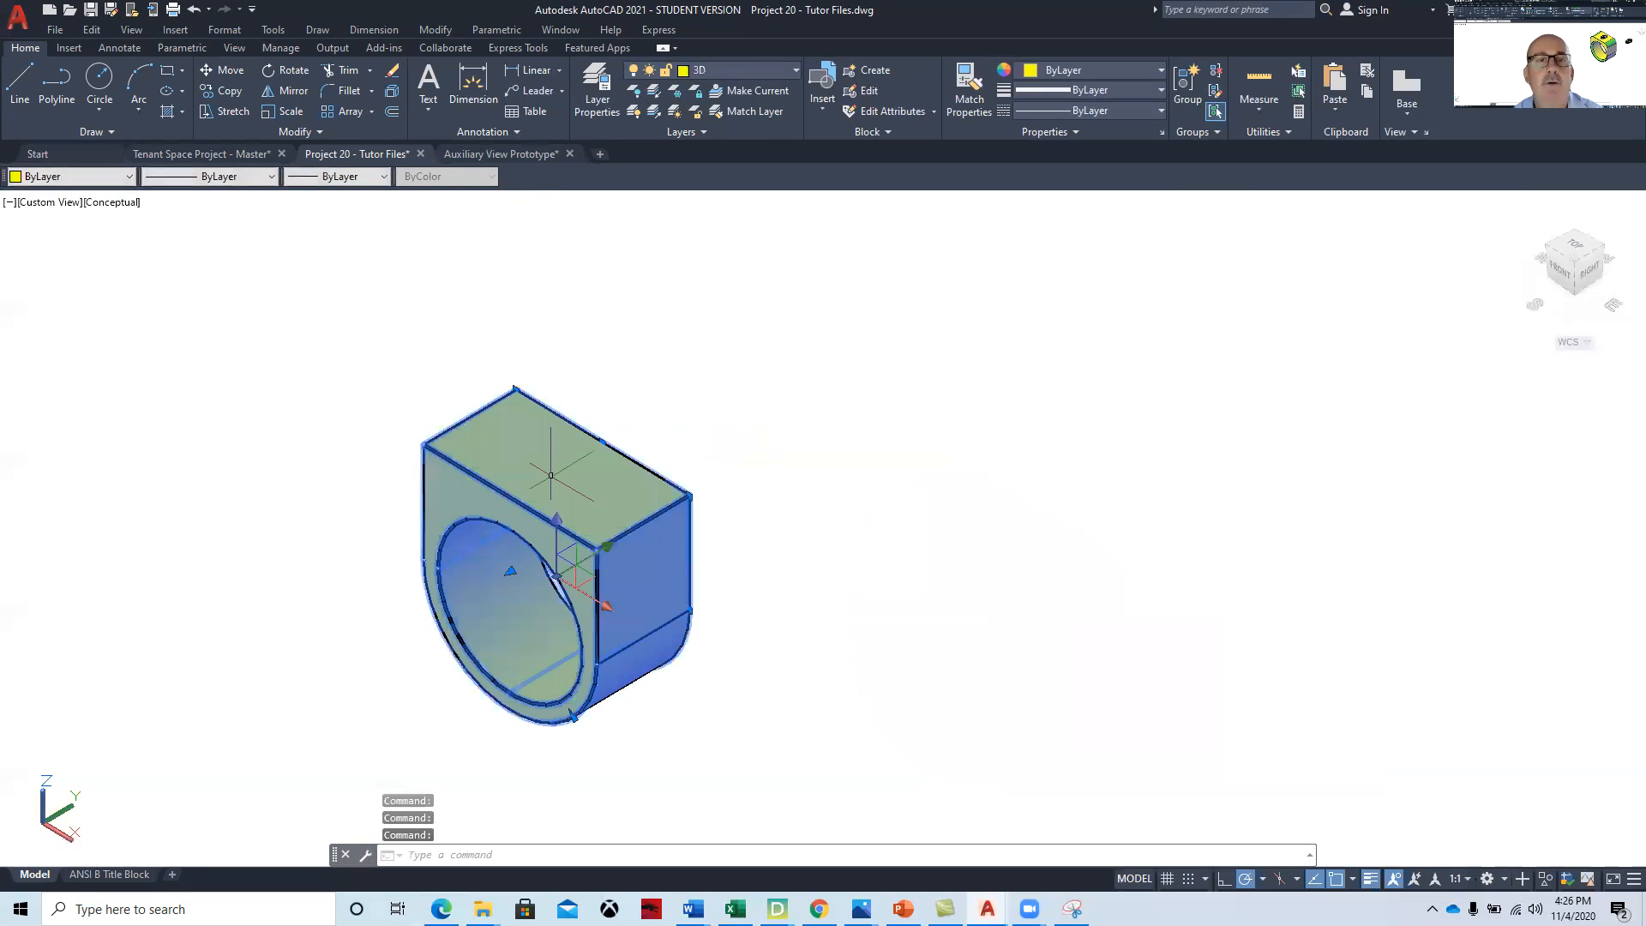
pyautogui.click(101, 80)
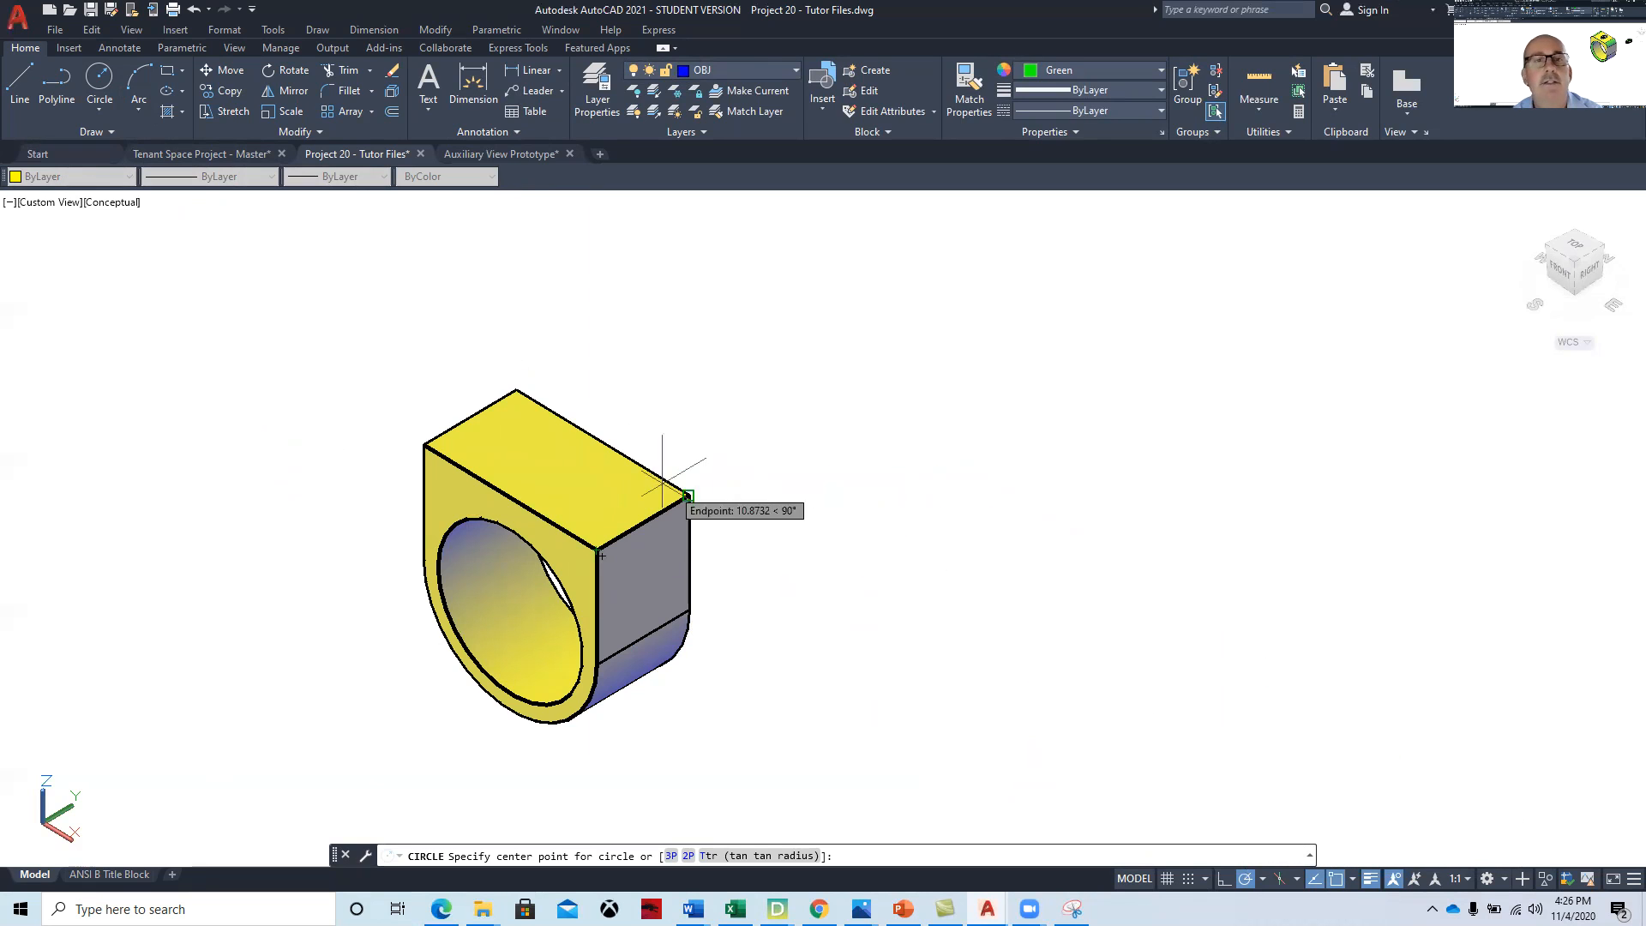
pyautogui.click(581, 486)
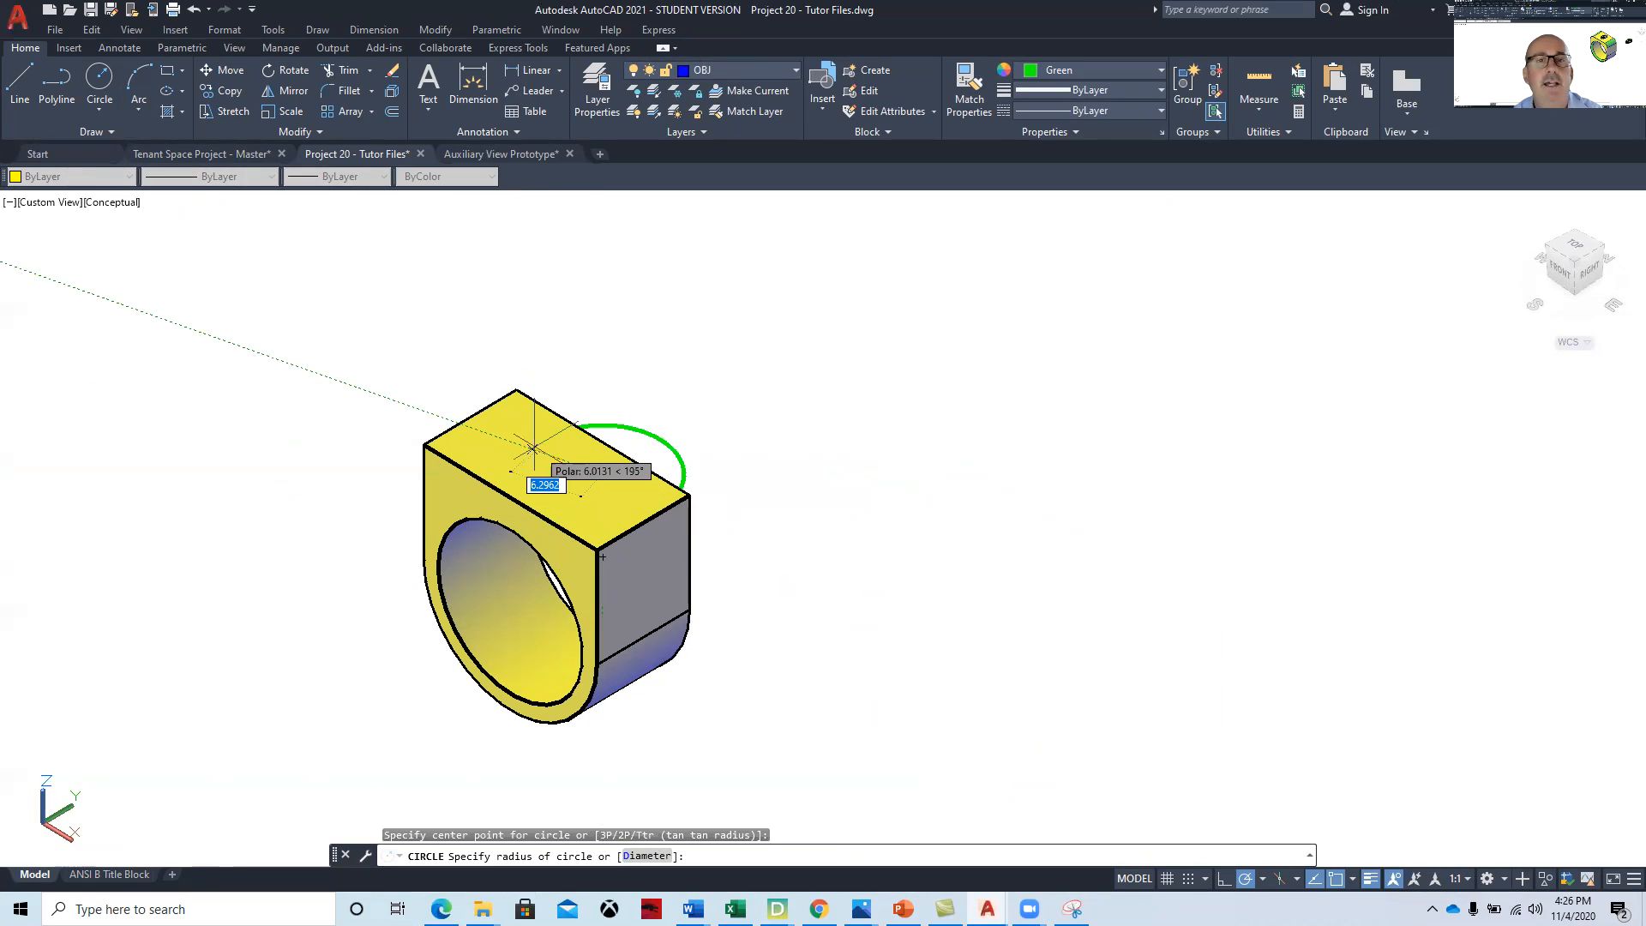
pyautogui.press('Escape')
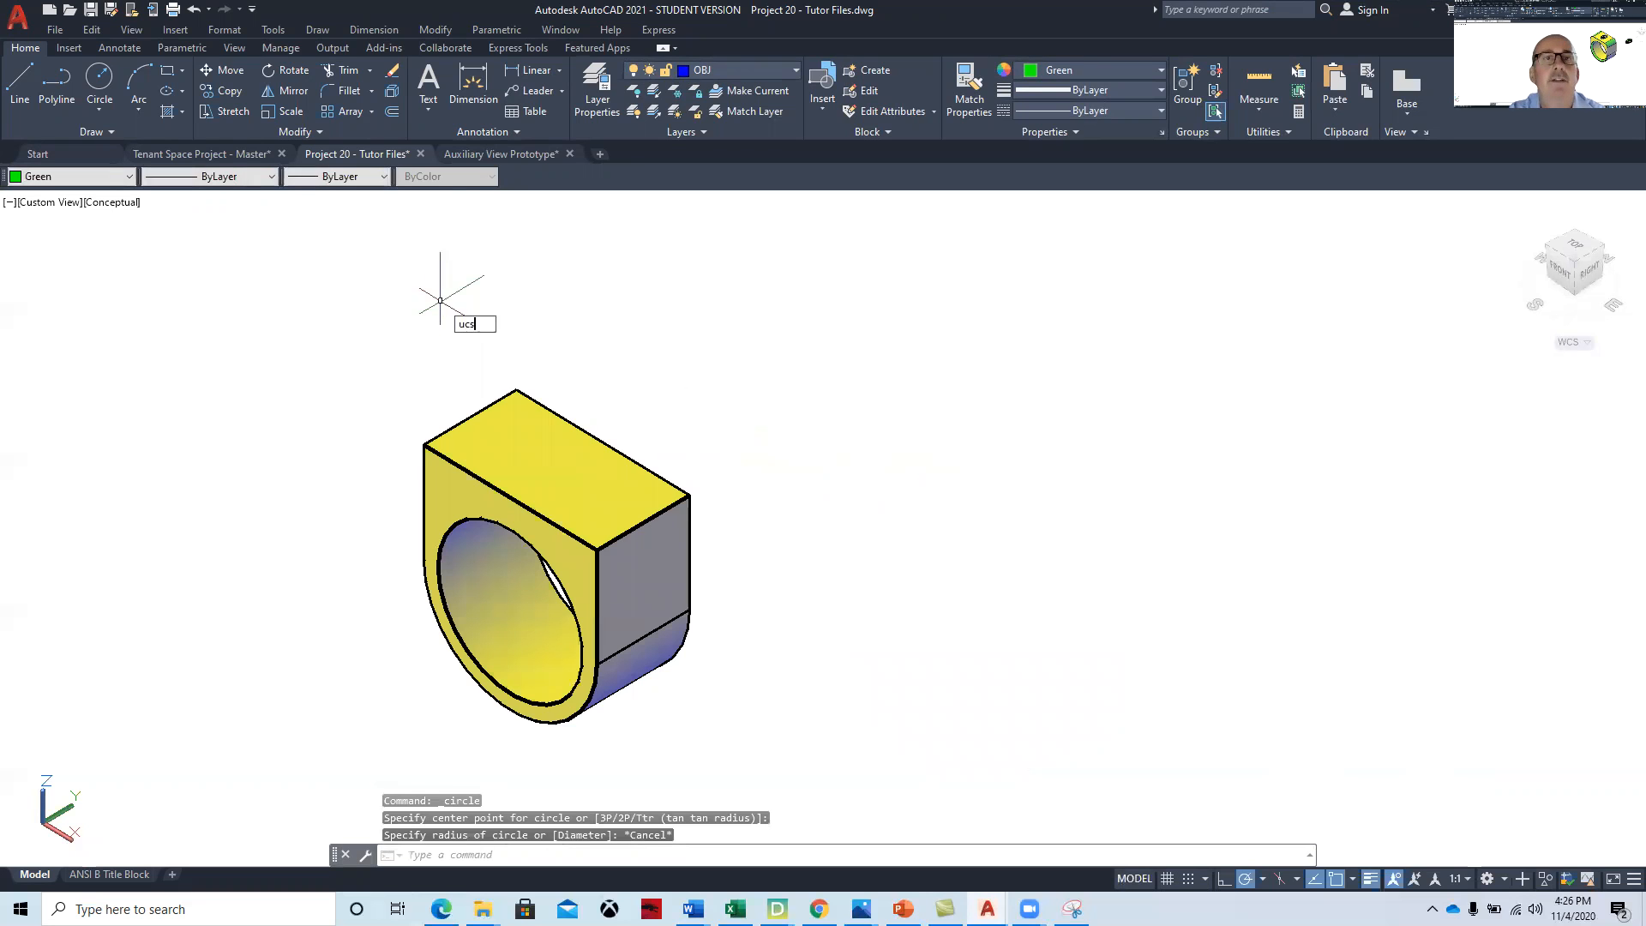
# - Align the UCS to the upright ring's top face, with its origin at the front-left corner and X along the front edge
pyautogui.write('ucs')
pyautogui.press('Return')
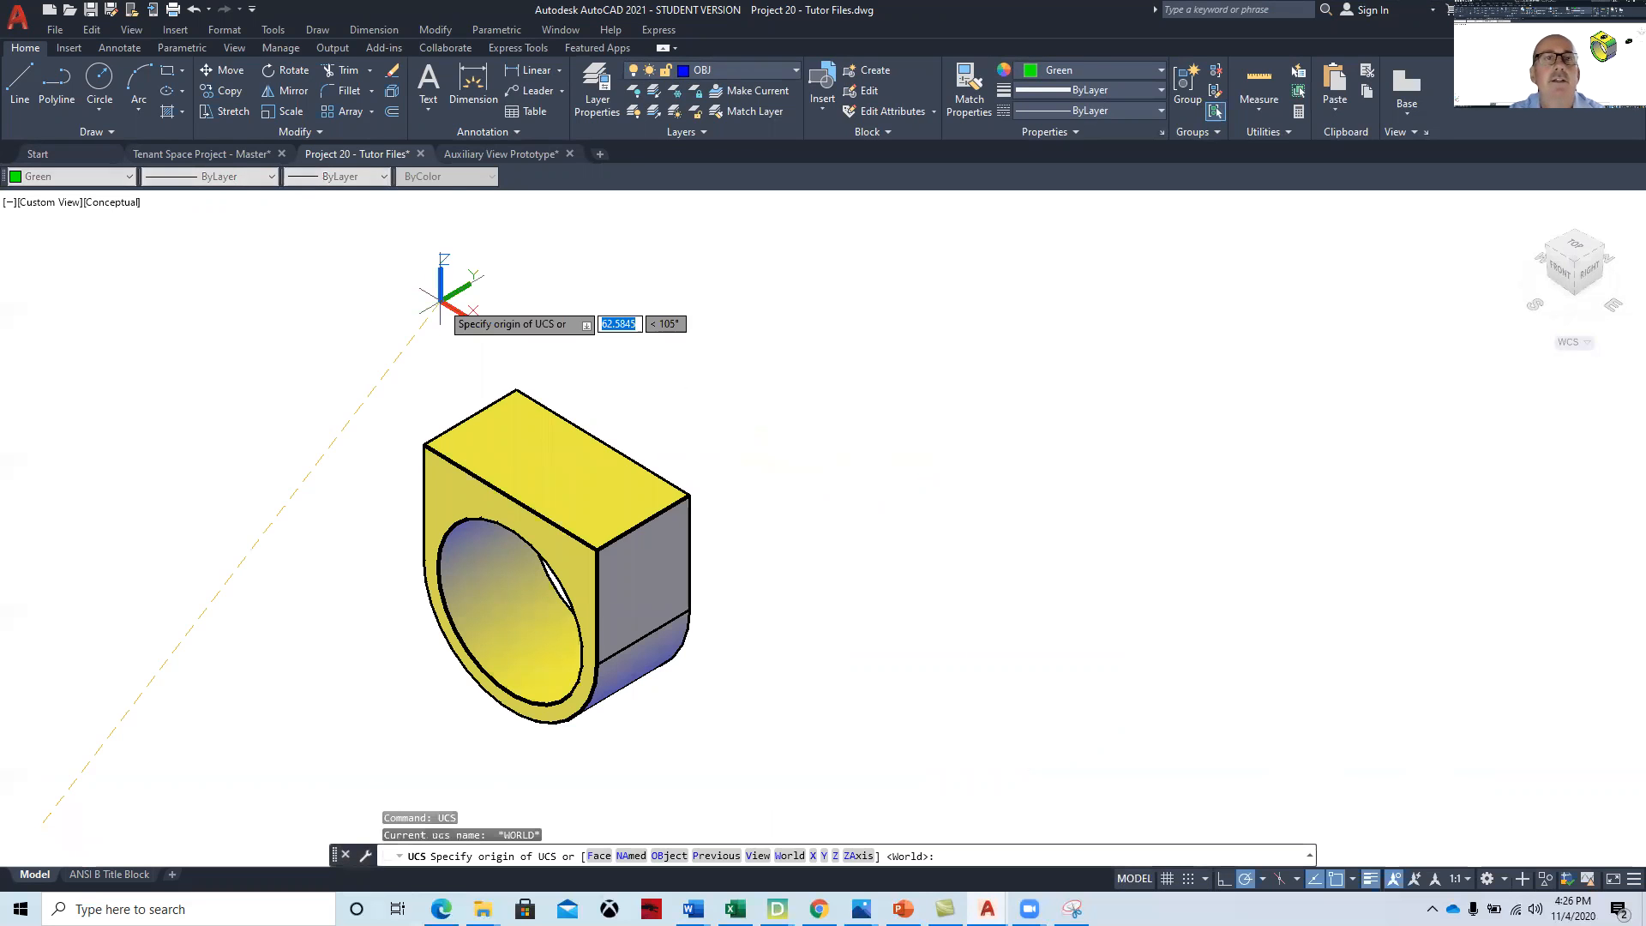
pyautogui.click(424, 444)
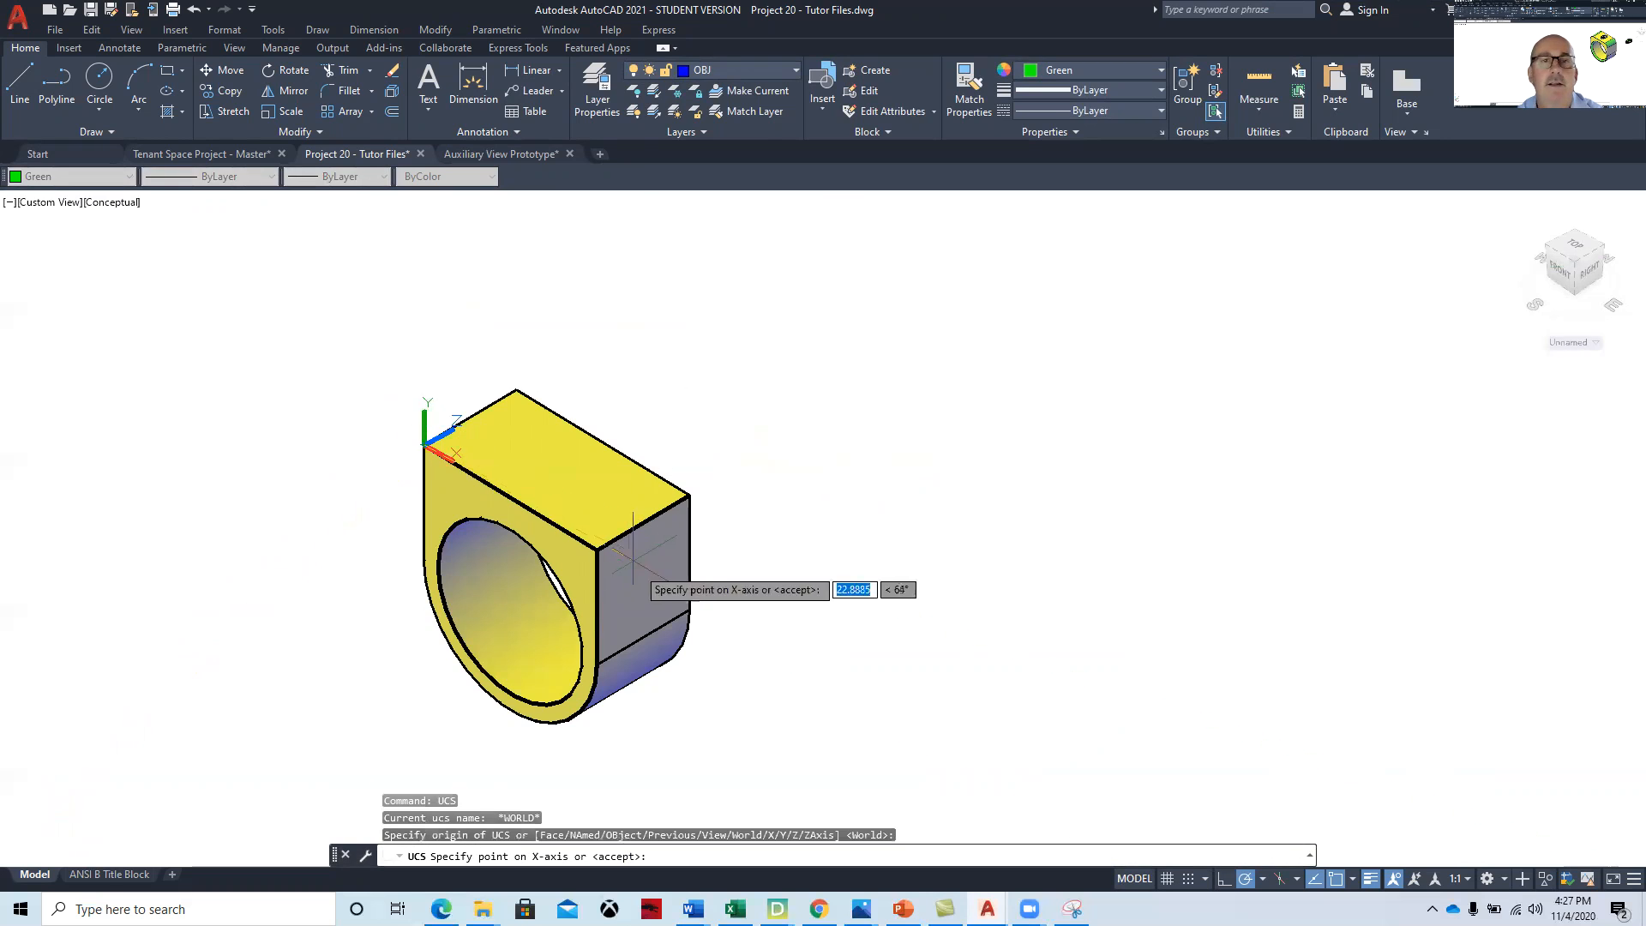
pyautogui.click(598, 550)
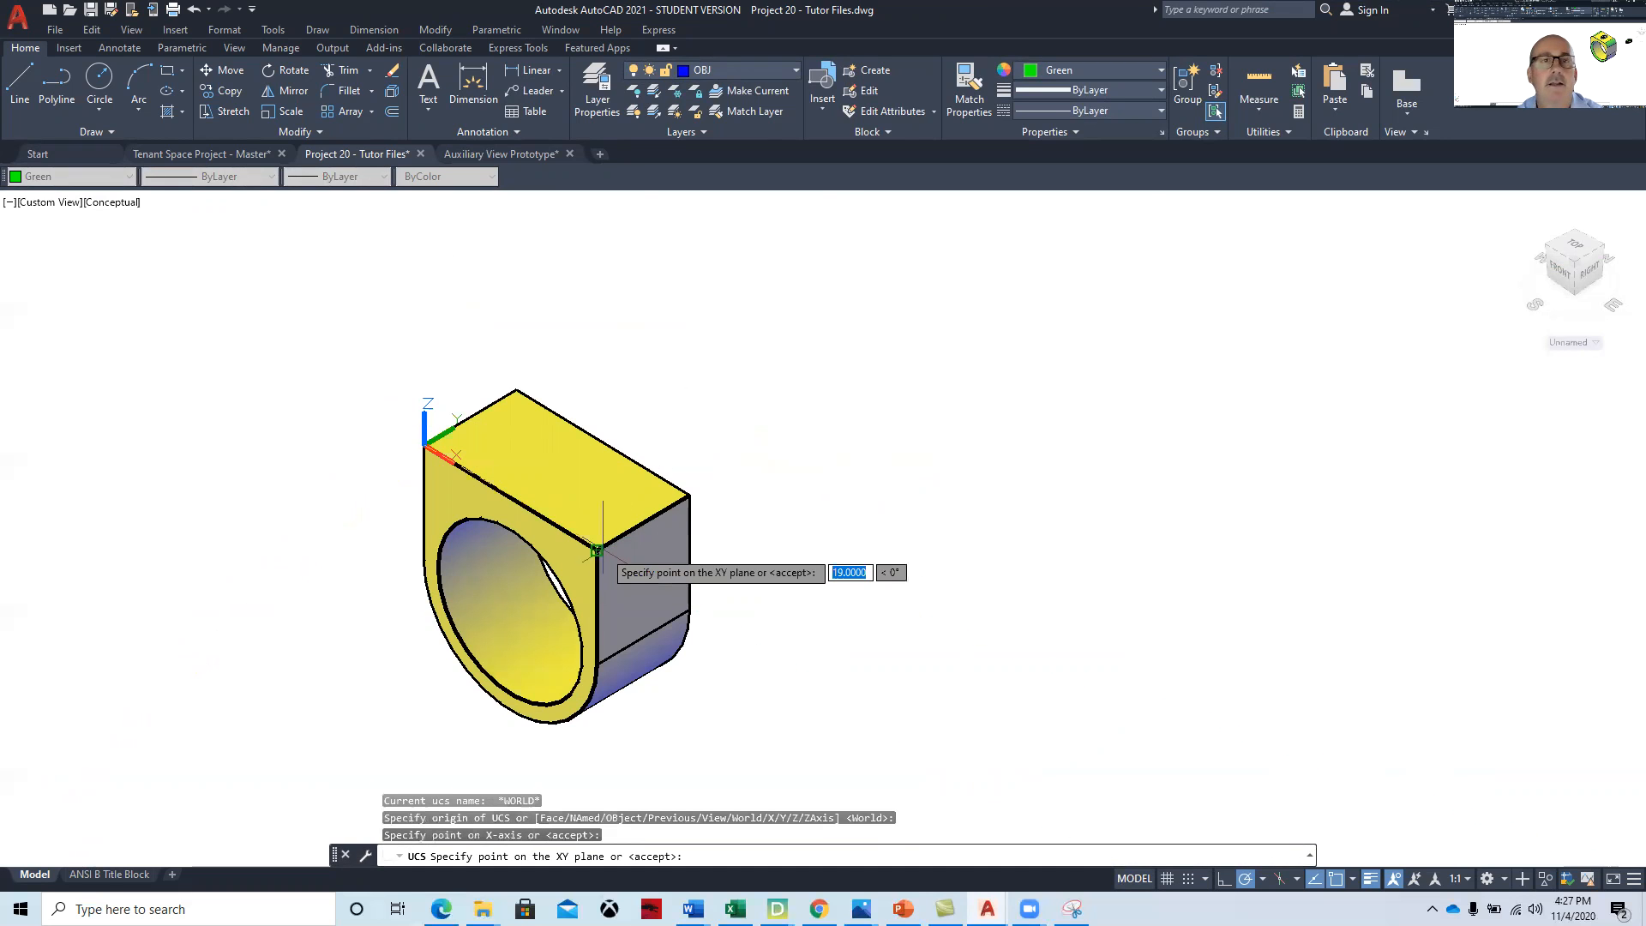
pyautogui.click(516, 391)
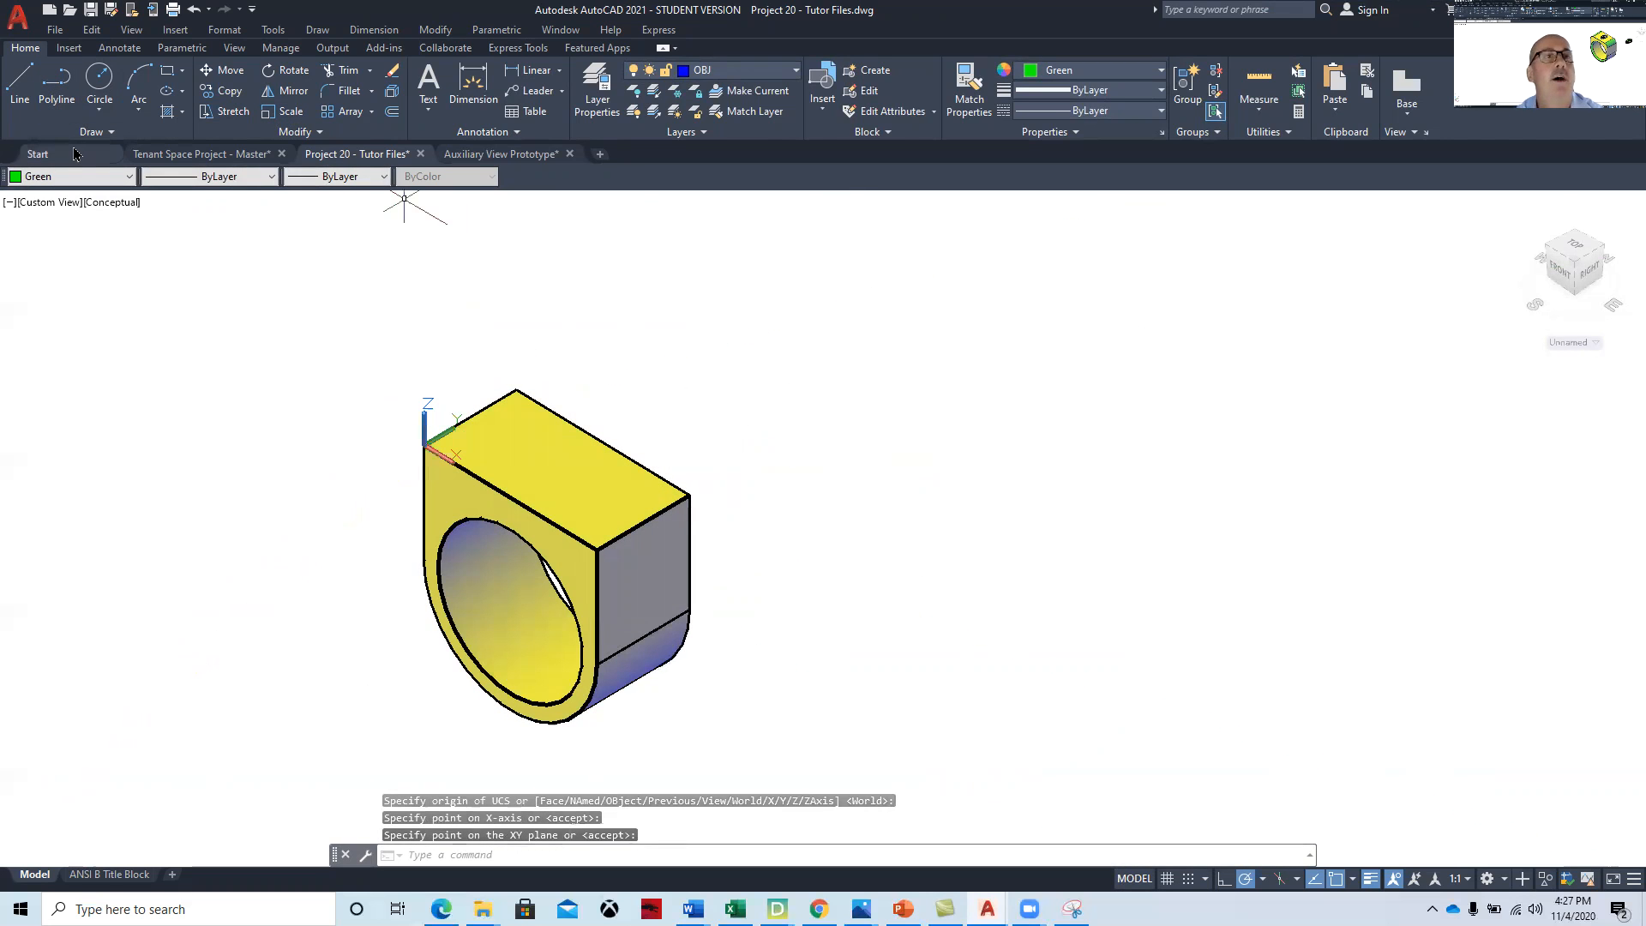
# - With object snap off, draw a small freehand circle near the middle of the ring's flat top face
pyautogui.click(108, 86)
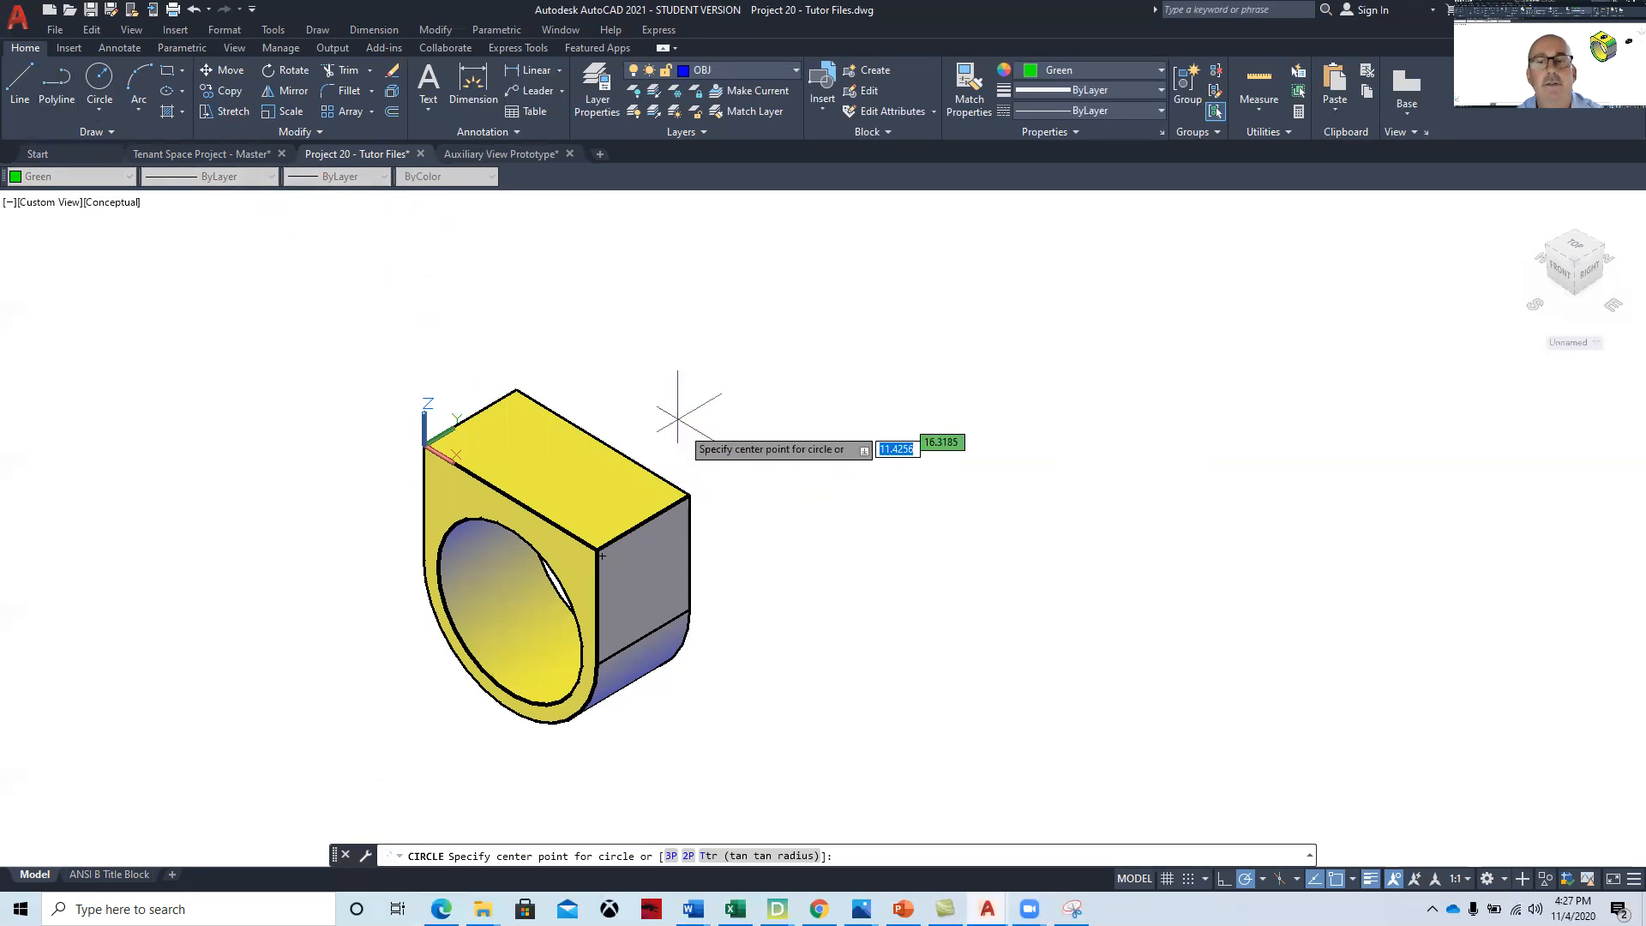
pyautogui.click(1339, 880)
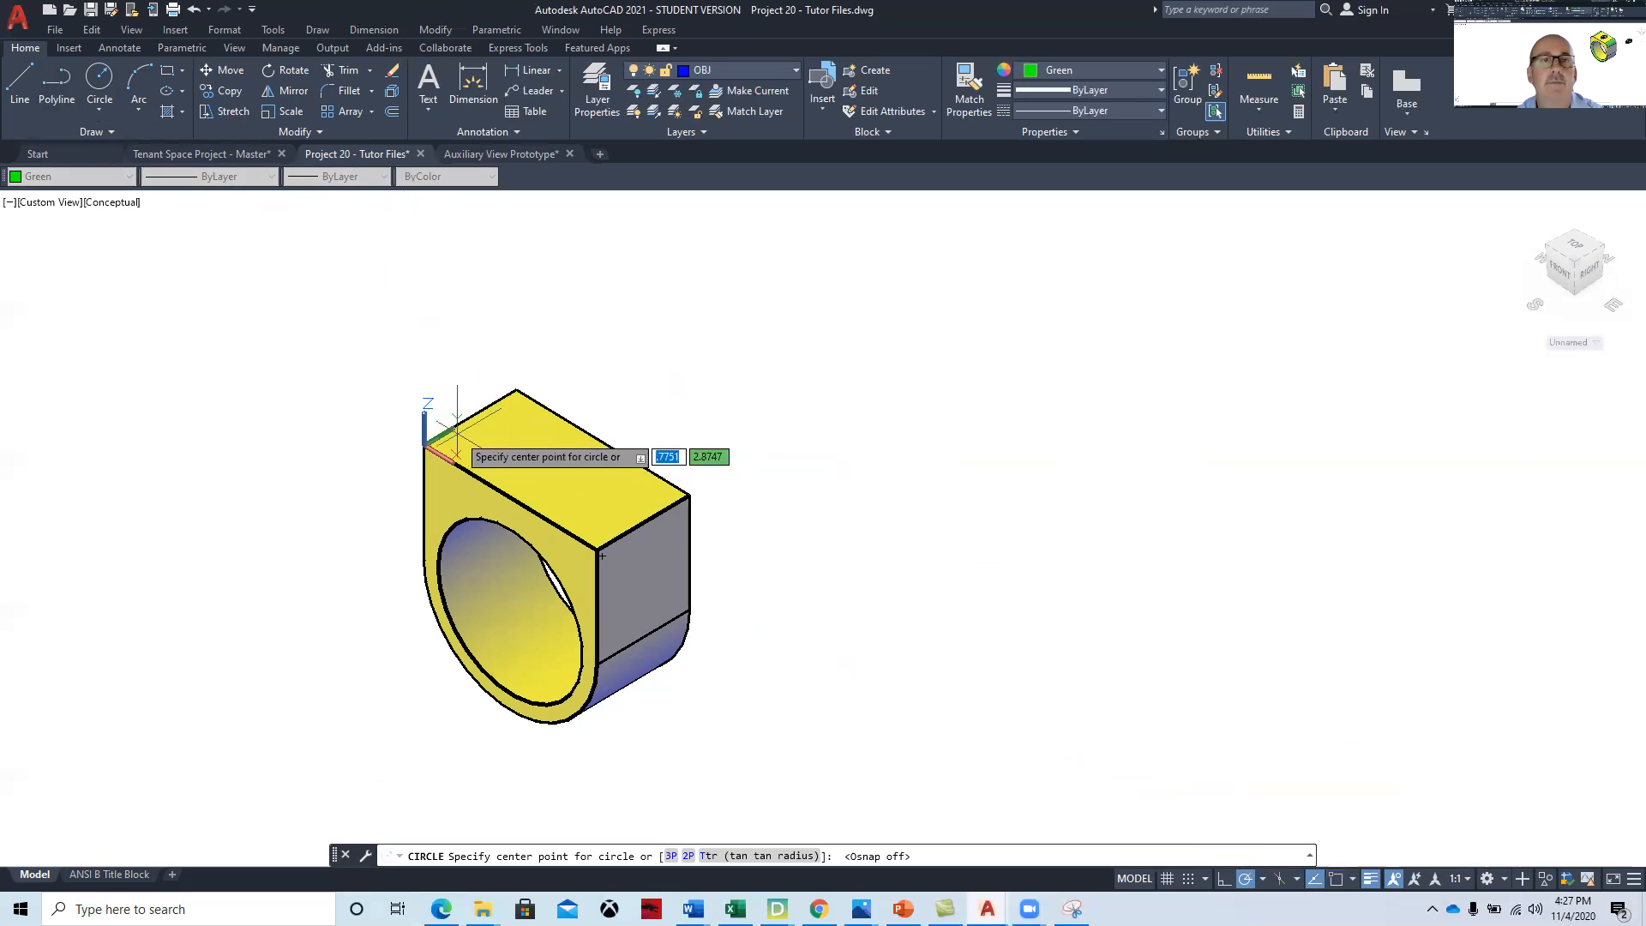
pyautogui.click(551, 463)
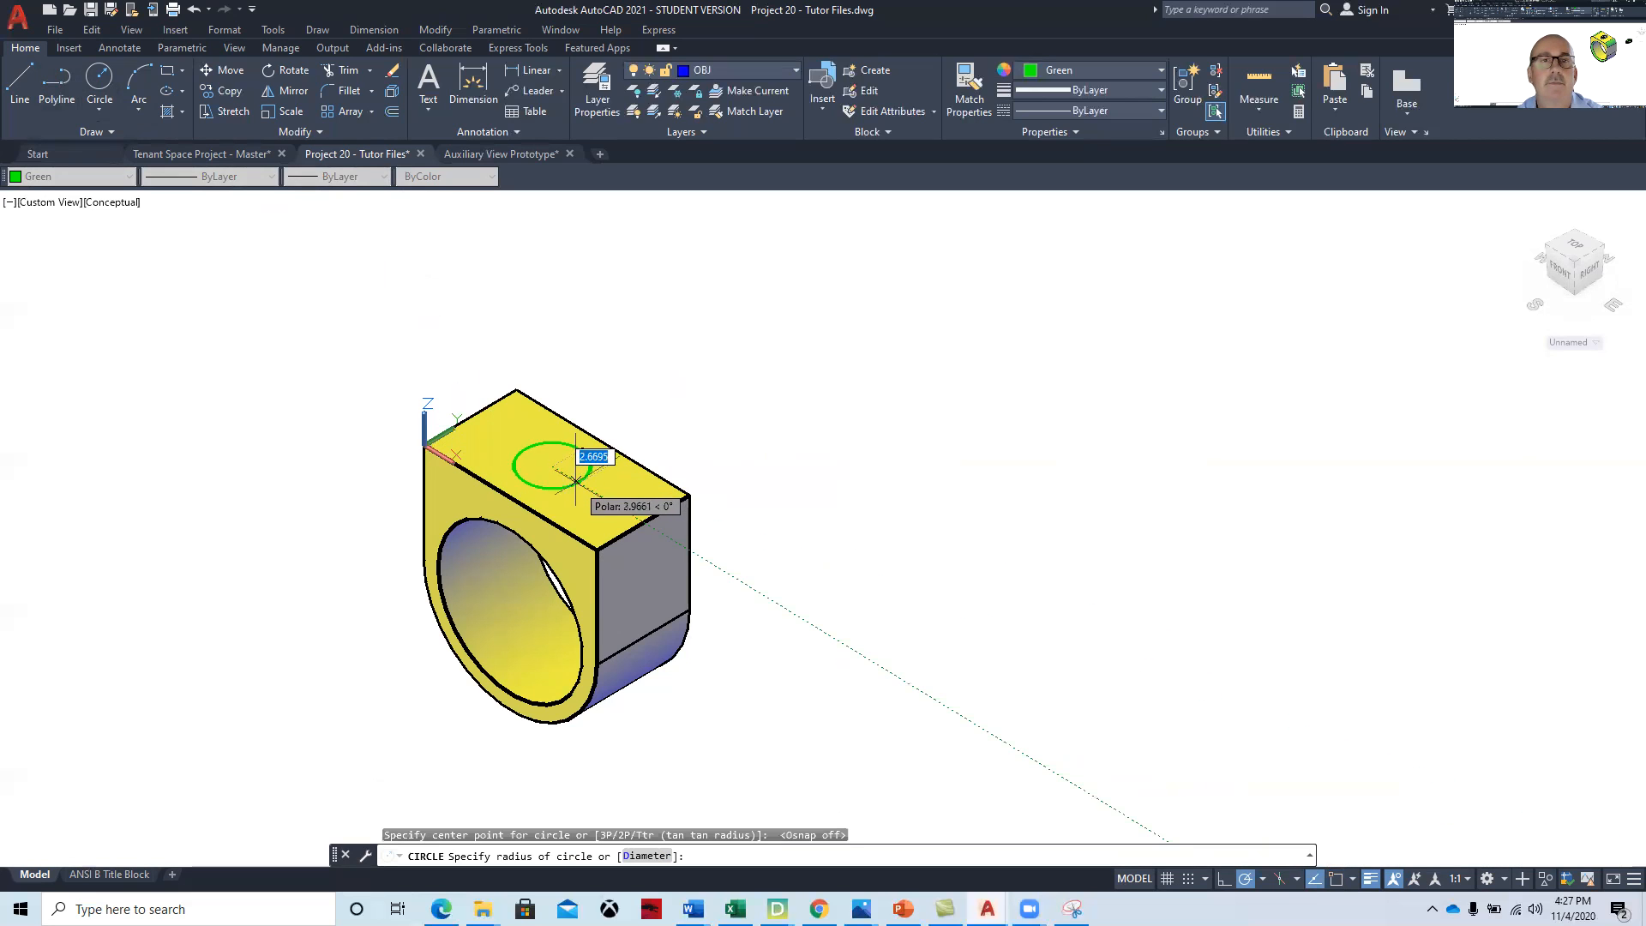
pyautogui.click(585, 455)
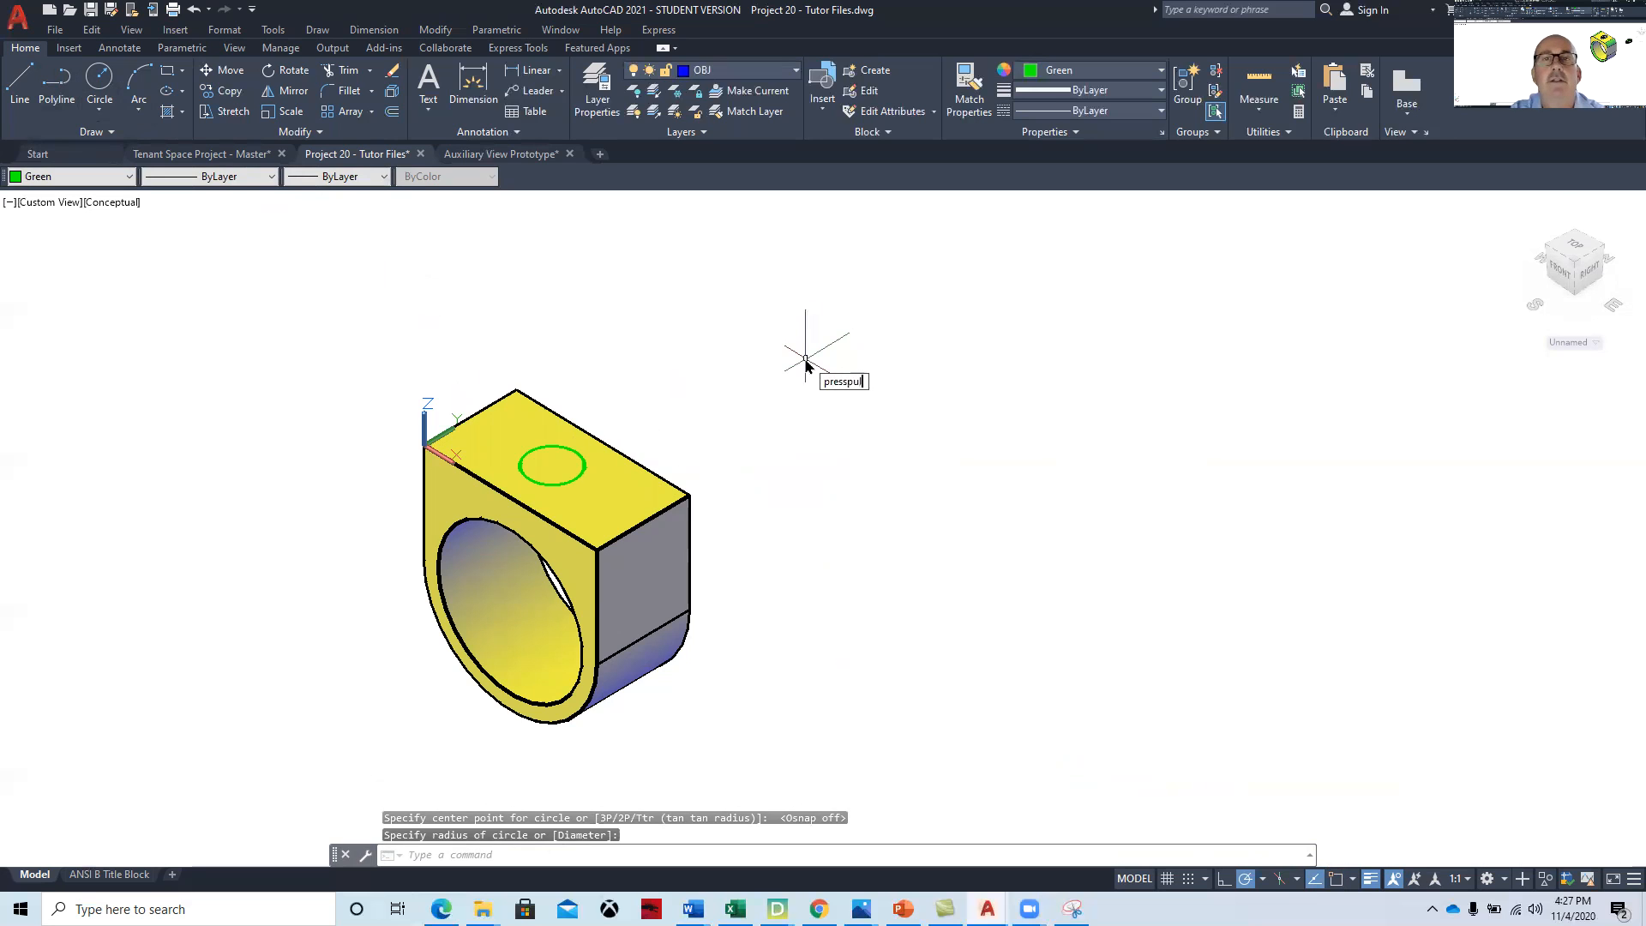
# - Use Presspull on the circle with a value of 2 to sink a round hole into the ring's top face
pyautogui.write('l')
pyautogui.press('Return')
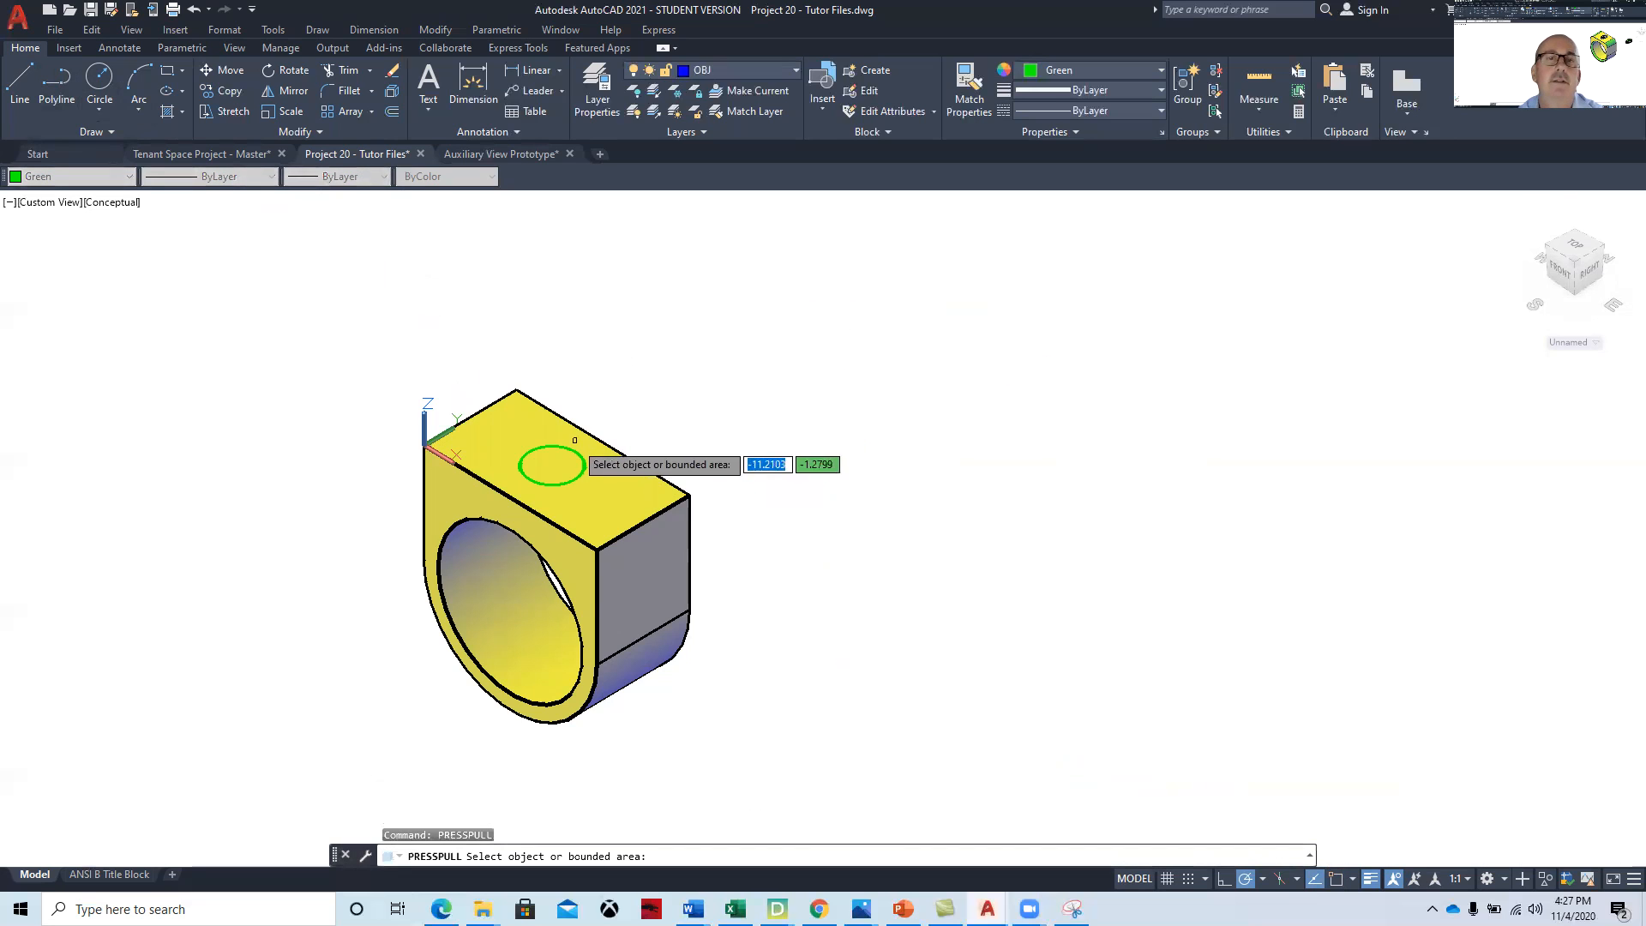
pyautogui.click(551, 465)
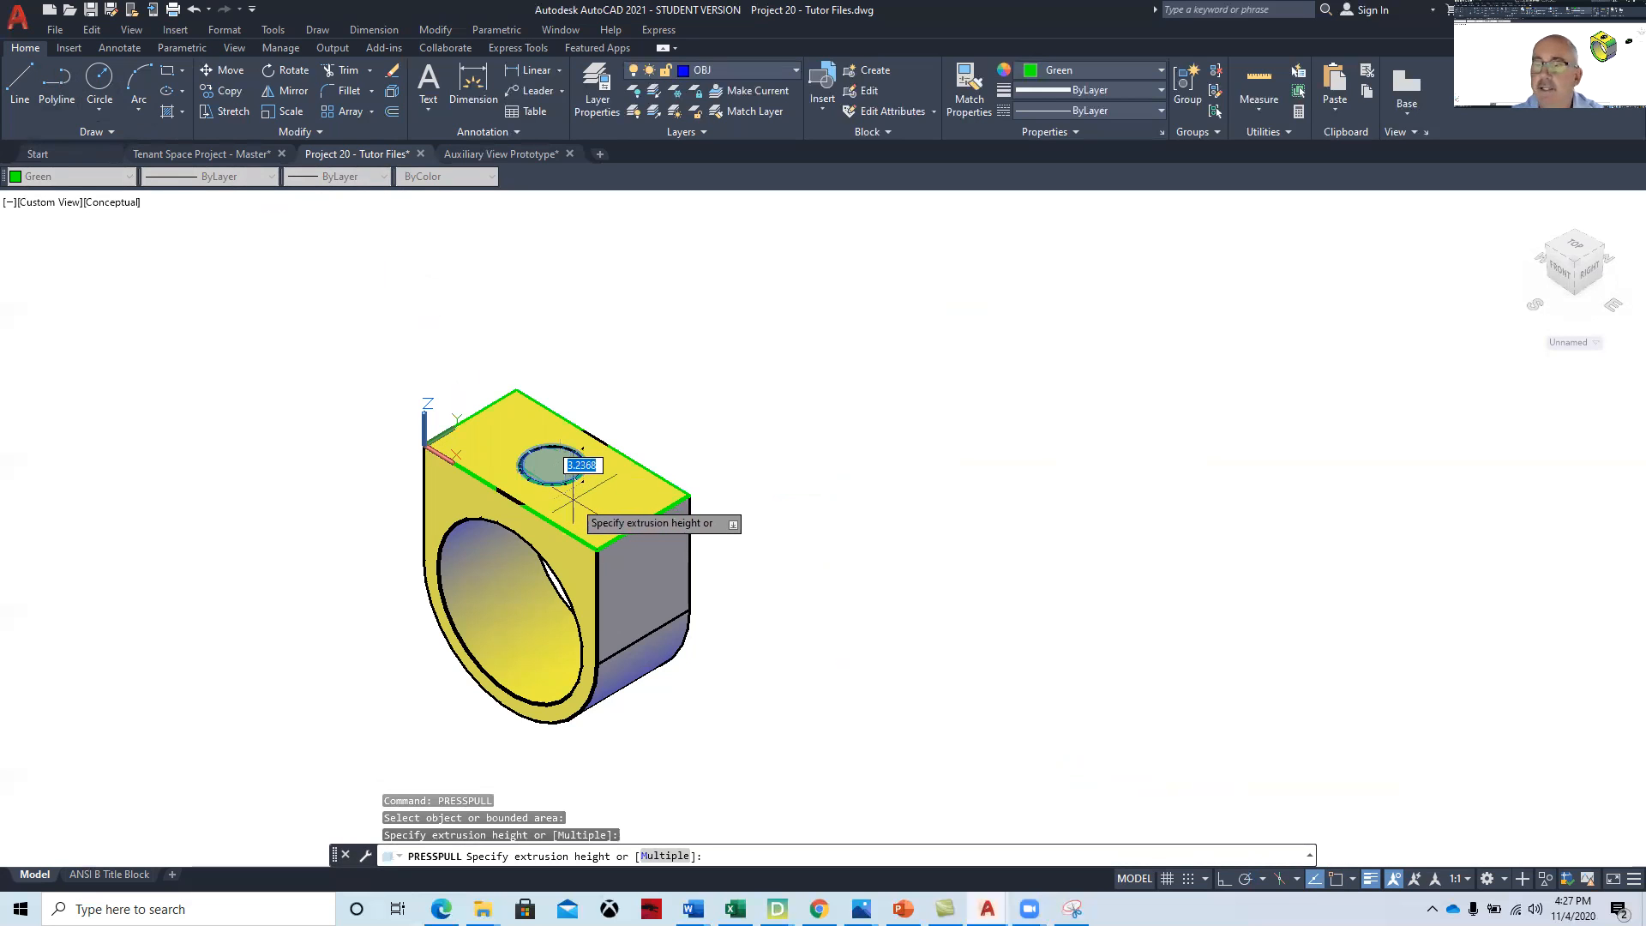
pyautogui.write('2')
pyautogui.press('Return')
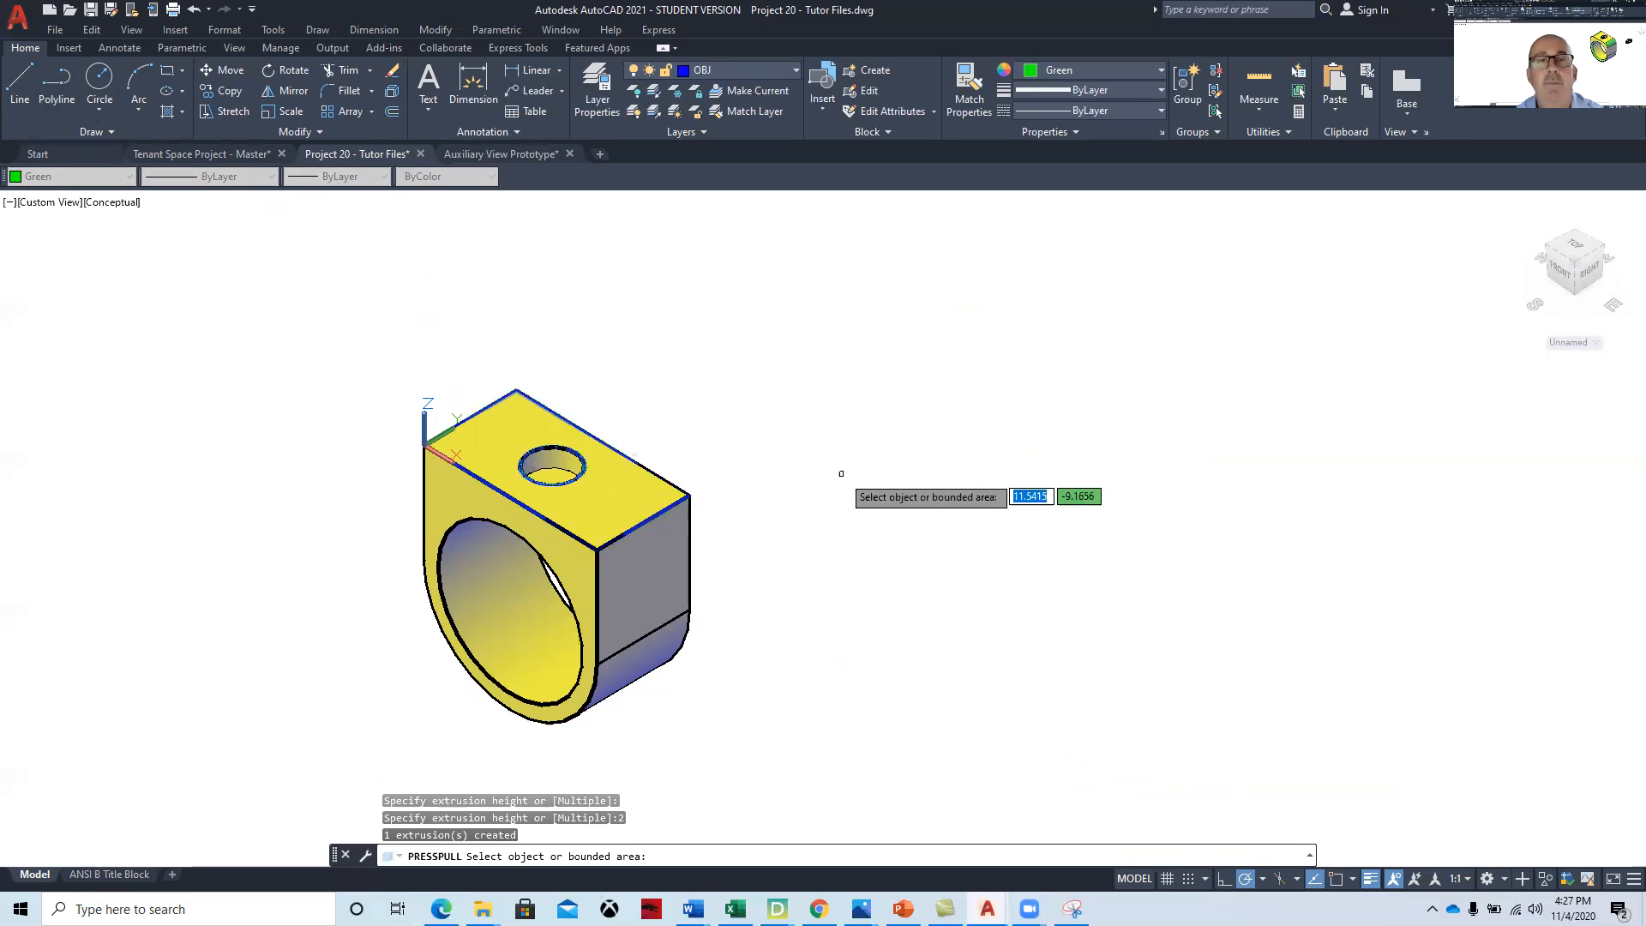
# - Examine the row of ring modelling stages and zoom in on the ring with green edge blends and a green leaf logo
pyautogui.scroll(-2, 1110, 588)
pyautogui.moveTo(1109, 588); pyautogui.dragTo(571, 353, button='middle')
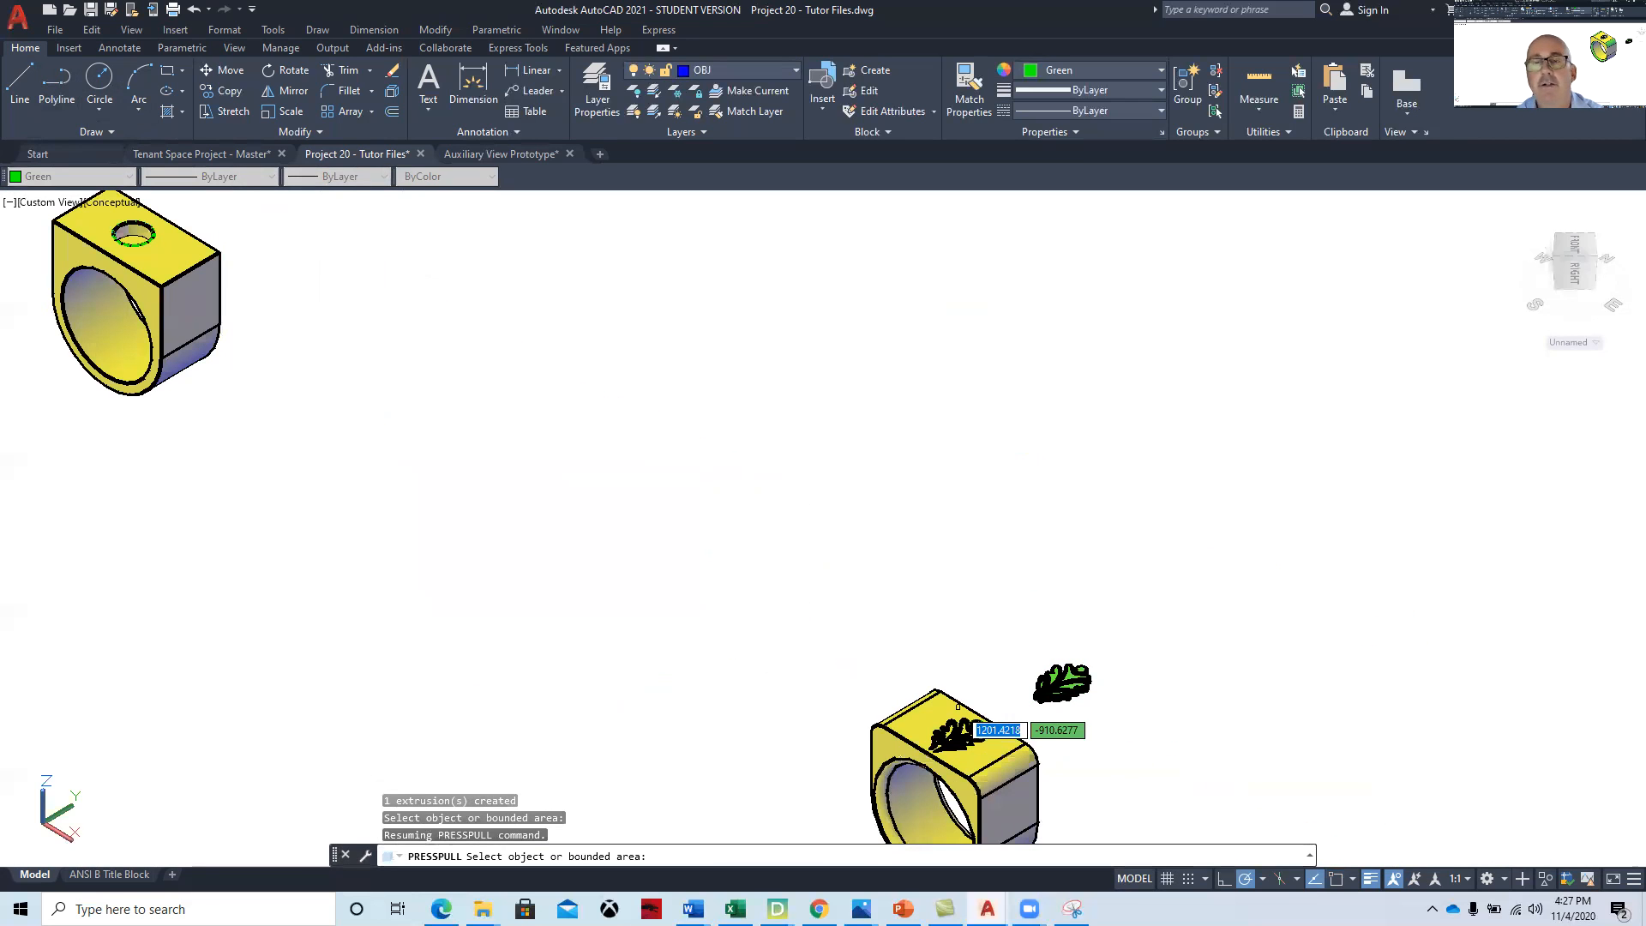
pyautogui.moveTo(249, 429); pyautogui.dragTo(569, 655, button='middle')
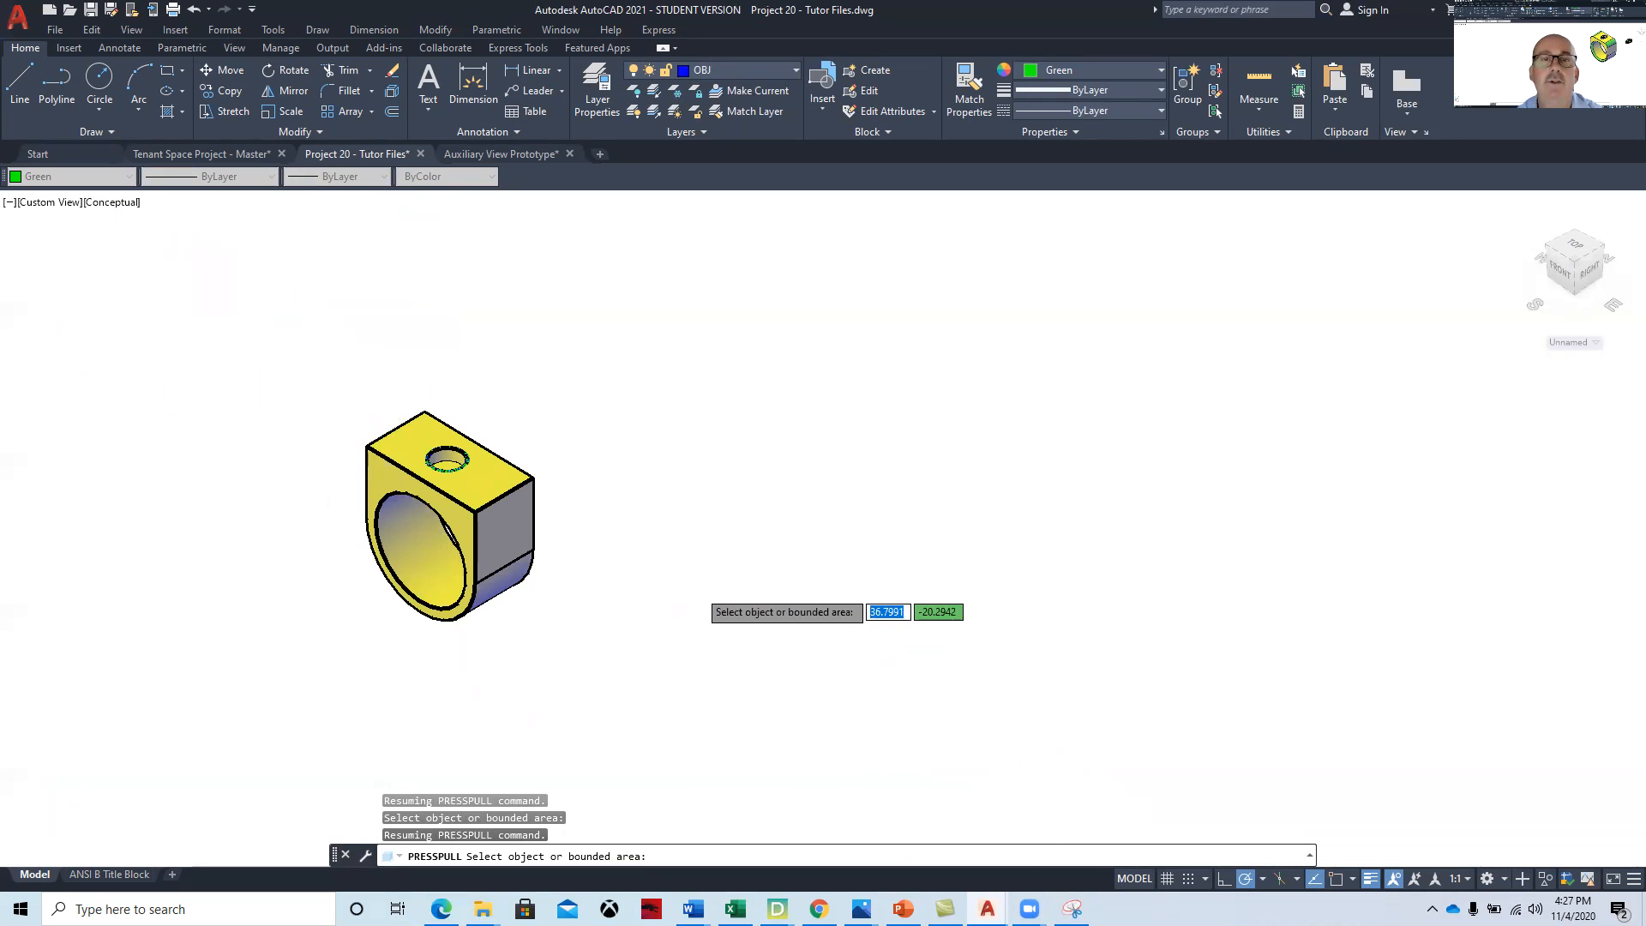
pyautogui.scroll(-1, 699, 589)
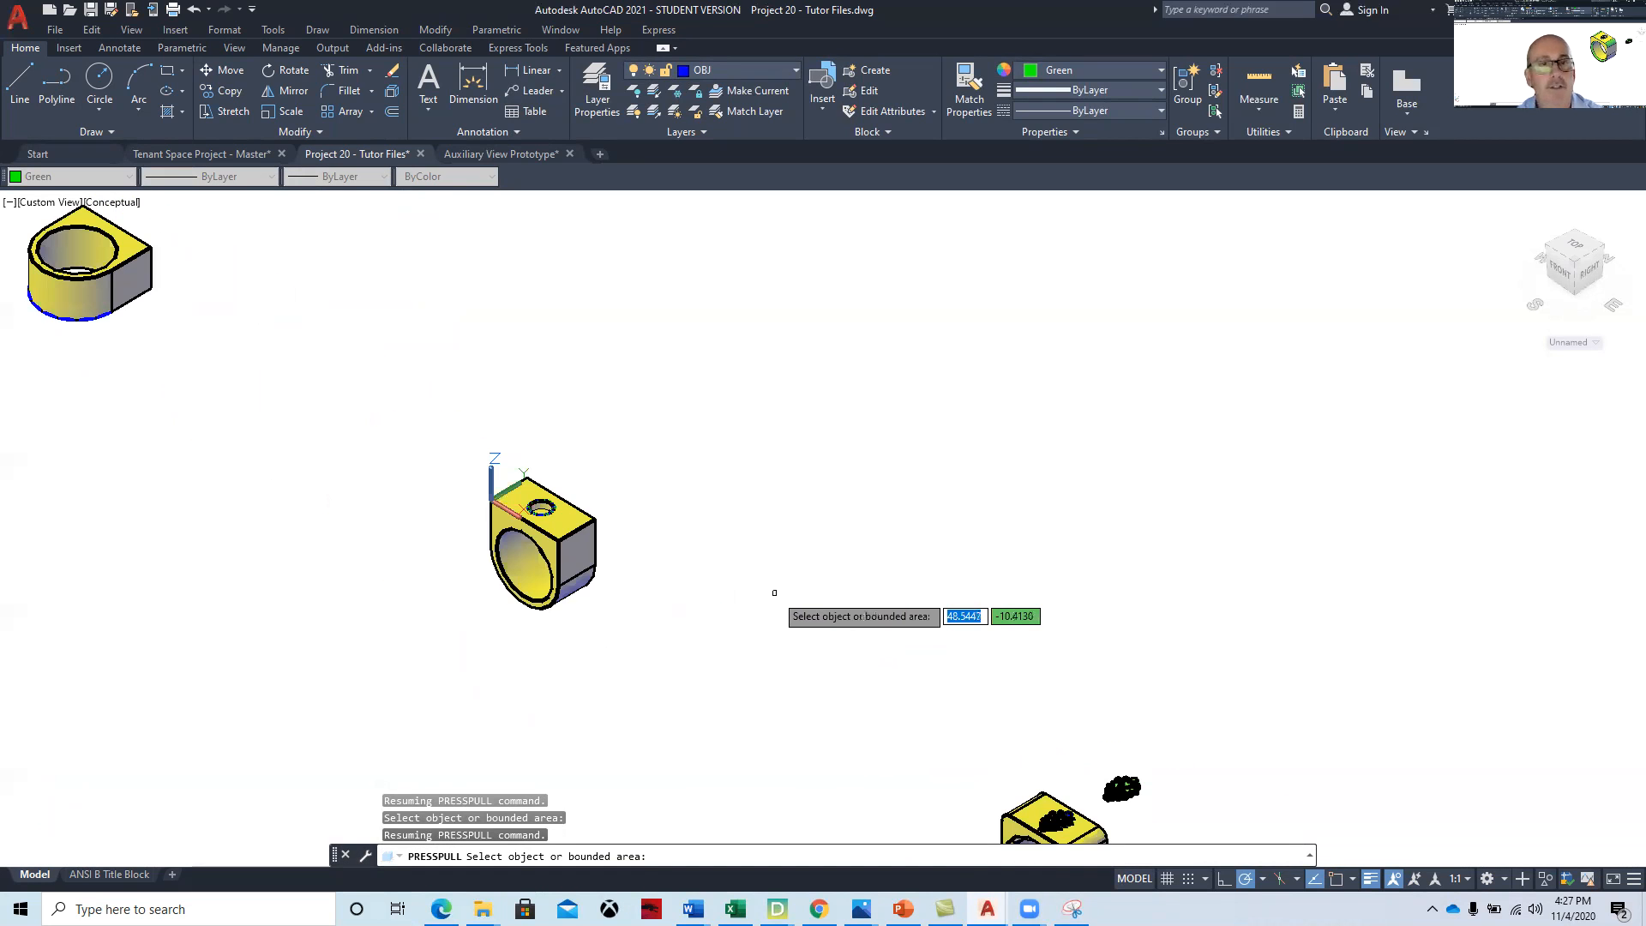
pyautogui.press('Escape')
pyautogui.scroll(-1, 847, 615)
pyautogui.moveTo(846, 615); pyautogui.dragTo(754, 496, button='middle')
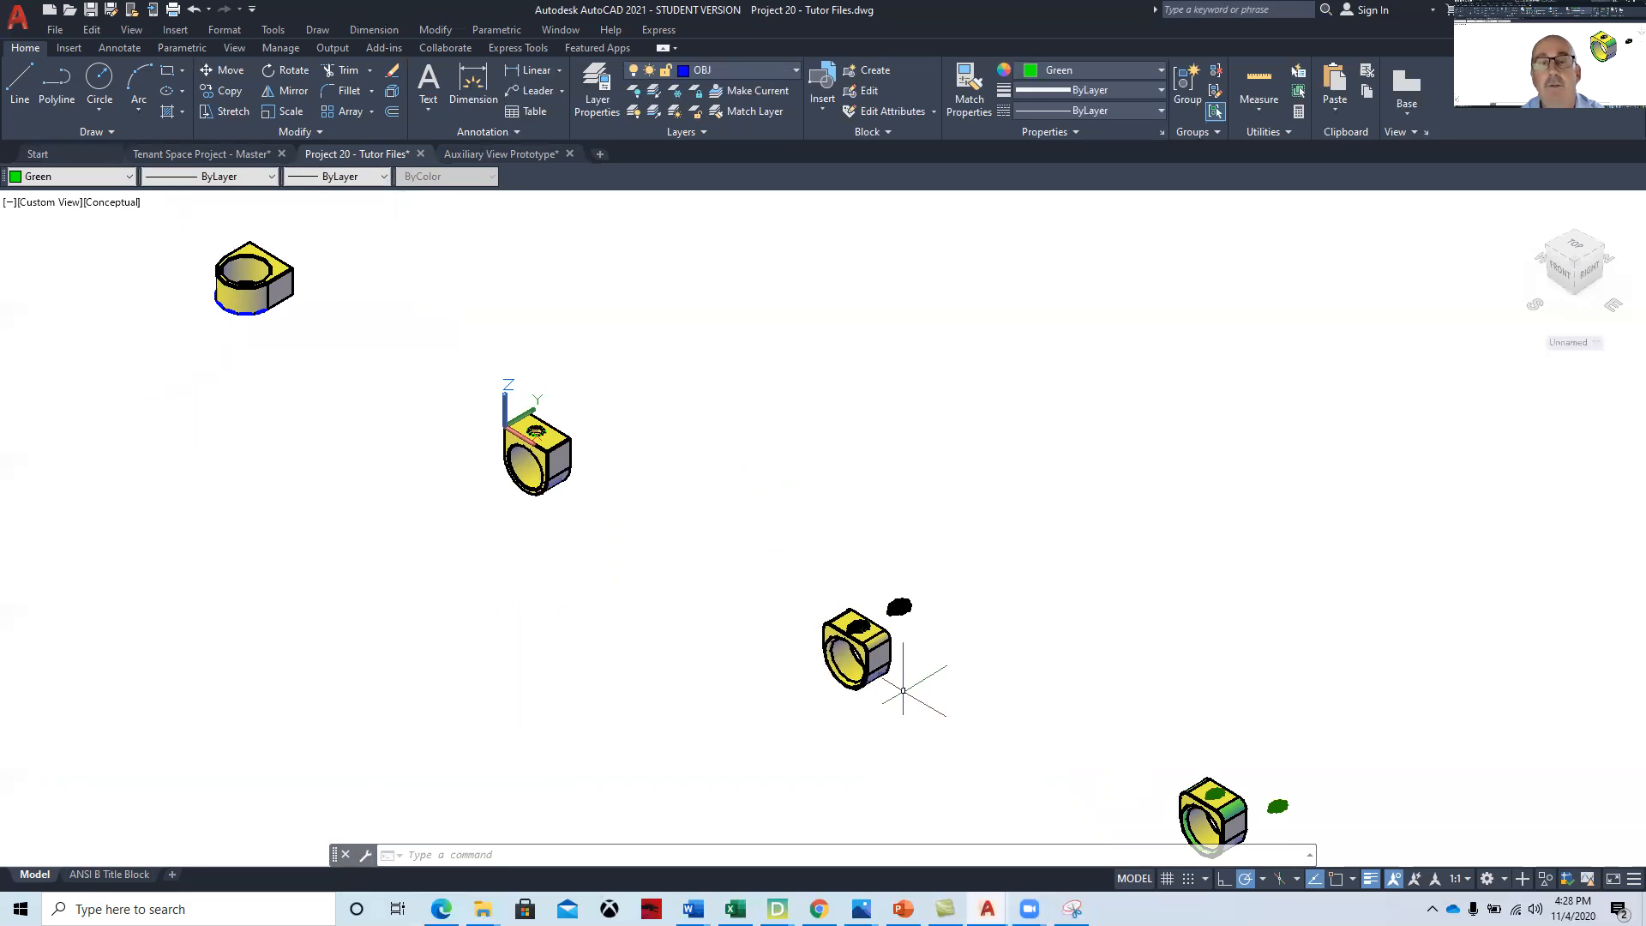
pyautogui.moveTo(1021, 708); pyautogui.dragTo(734, 563, button='middle')
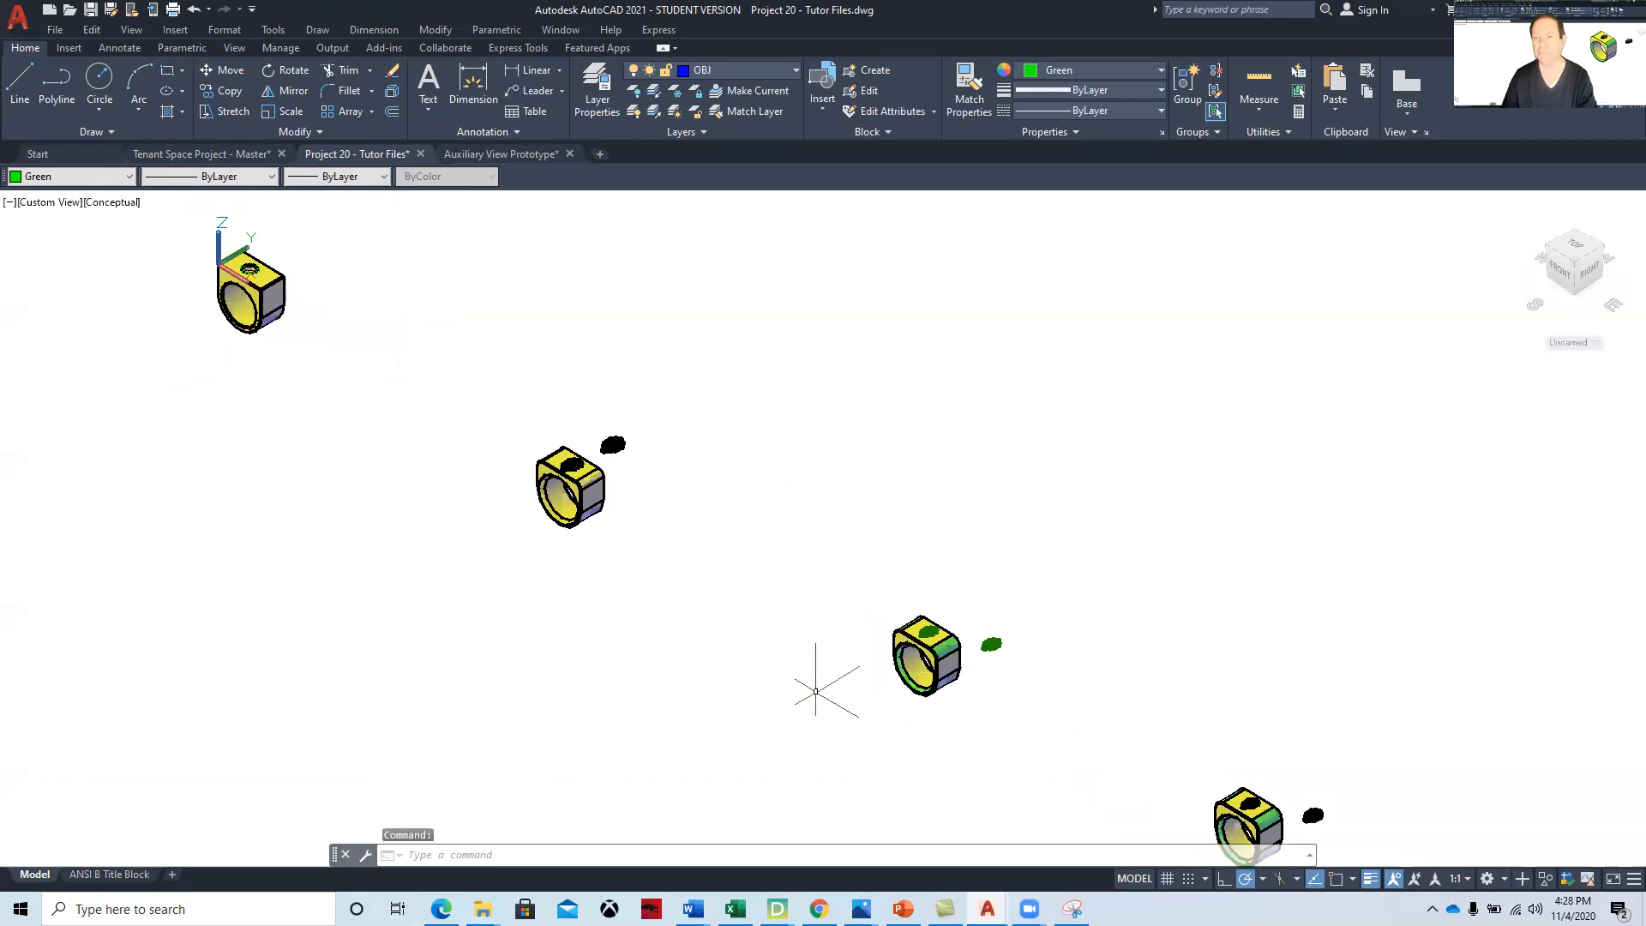
pyautogui.scroll(5, 948, 698)
pyautogui.moveTo(1036, 661); pyautogui.dragTo(877, 664, button='middle')
pyautogui.scroll(1, 876, 664)
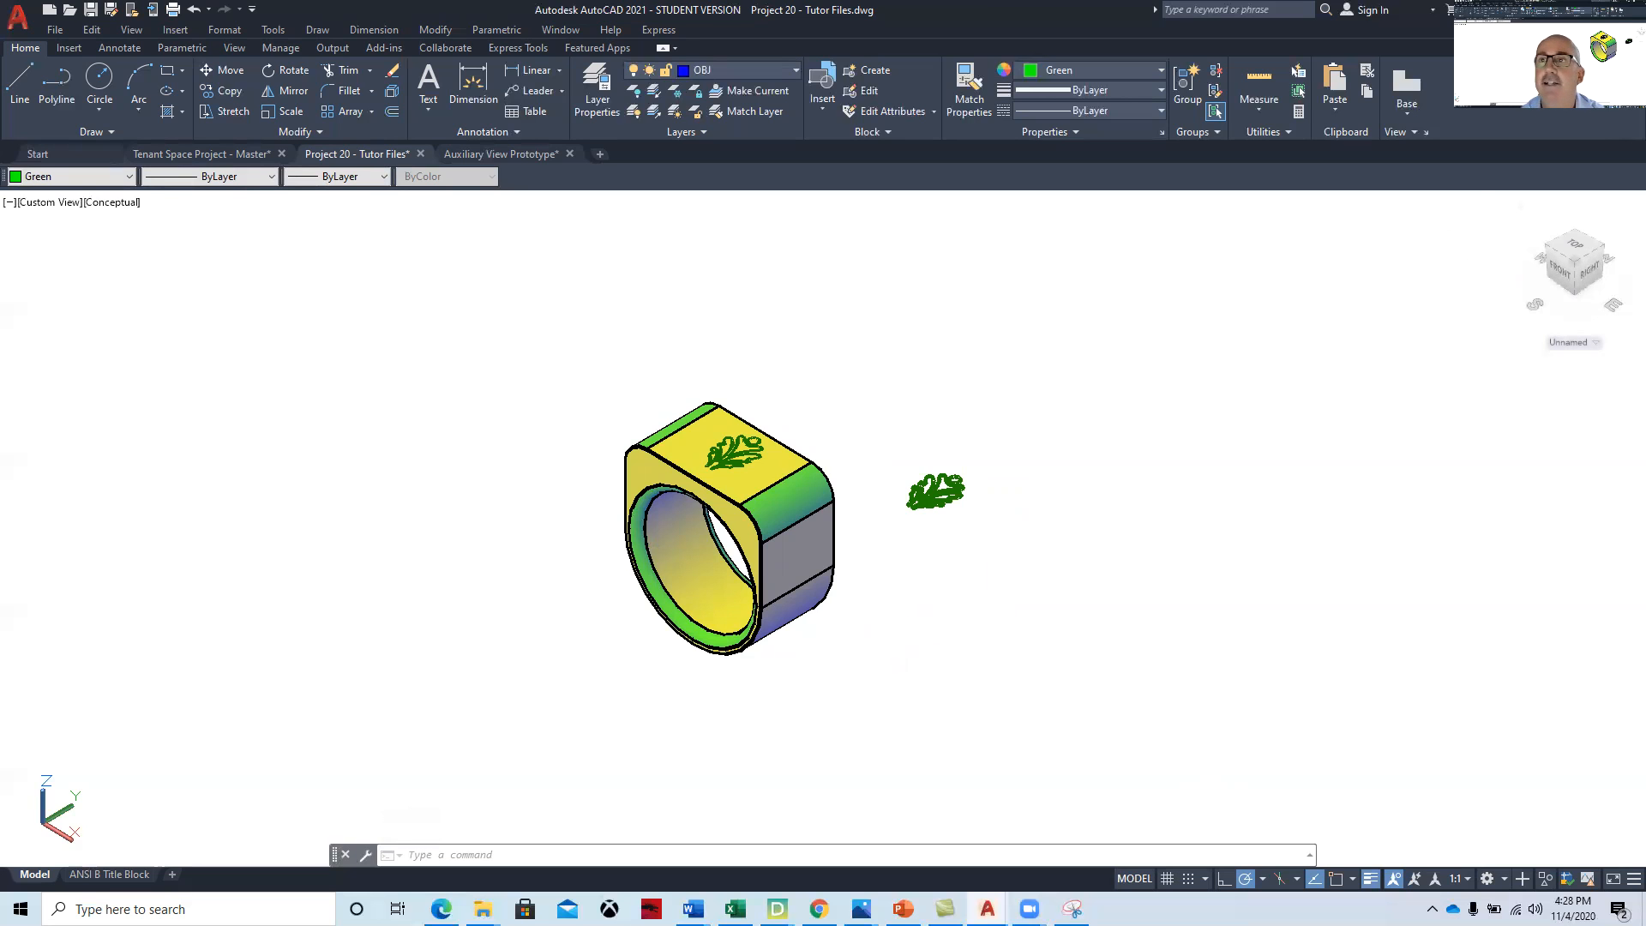
# - Minimize AutoCAD and the Word instructions, and show the top of the Lab 9 (Project 20) Ring course page in the browser
pyautogui.click(1542, 10)
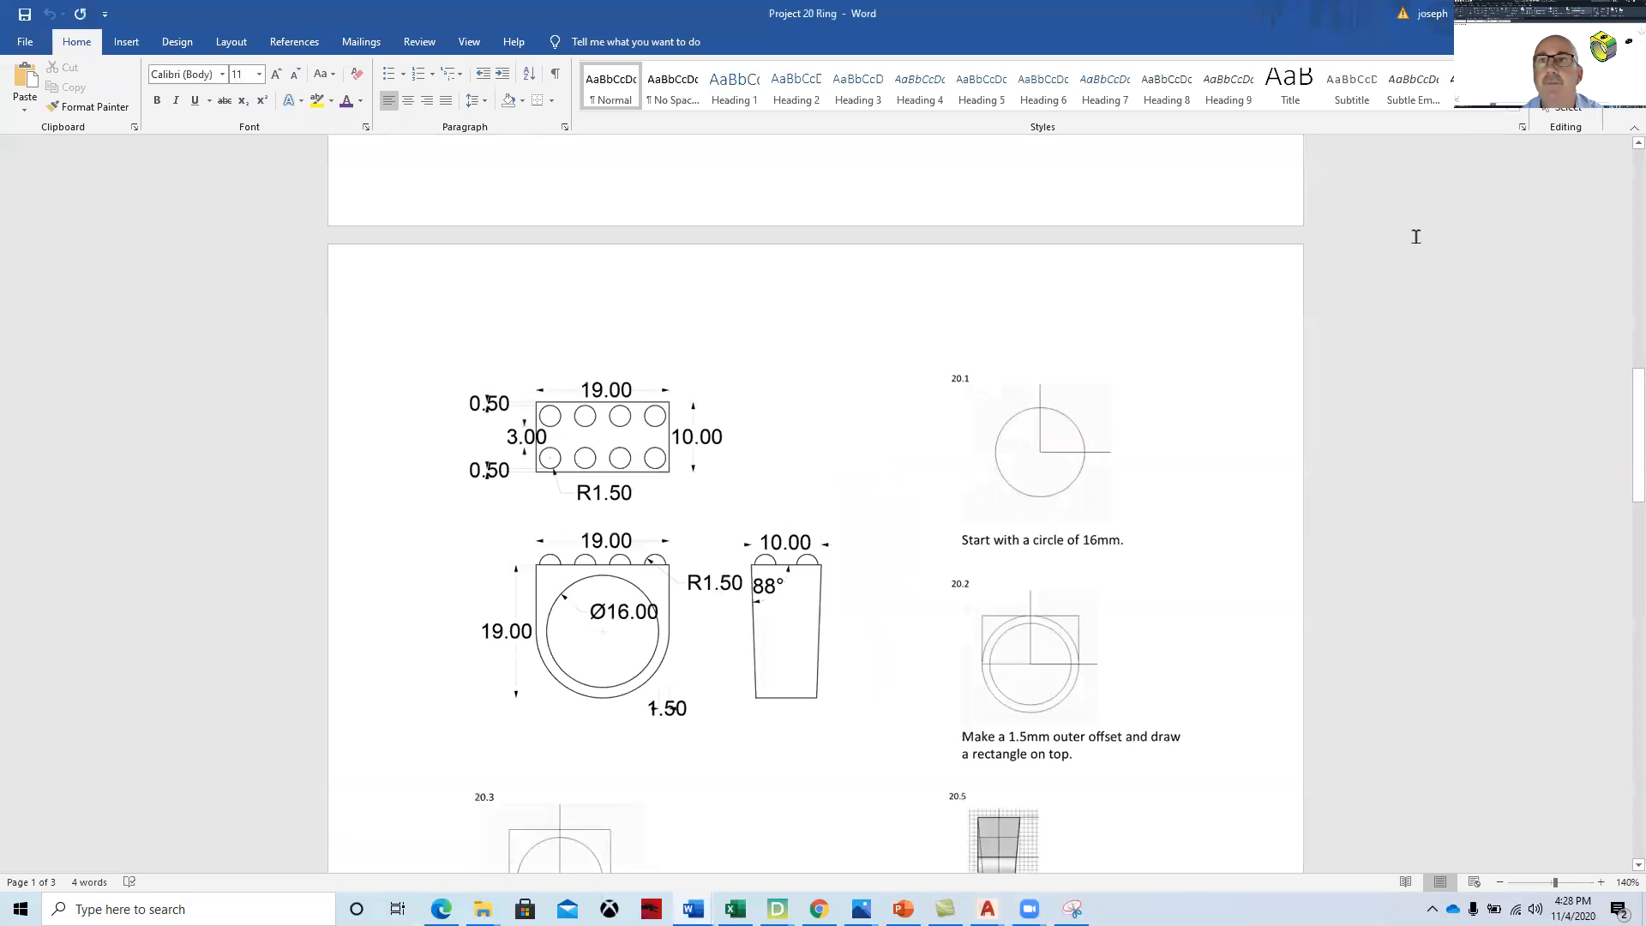
pyautogui.click(1542, 12)
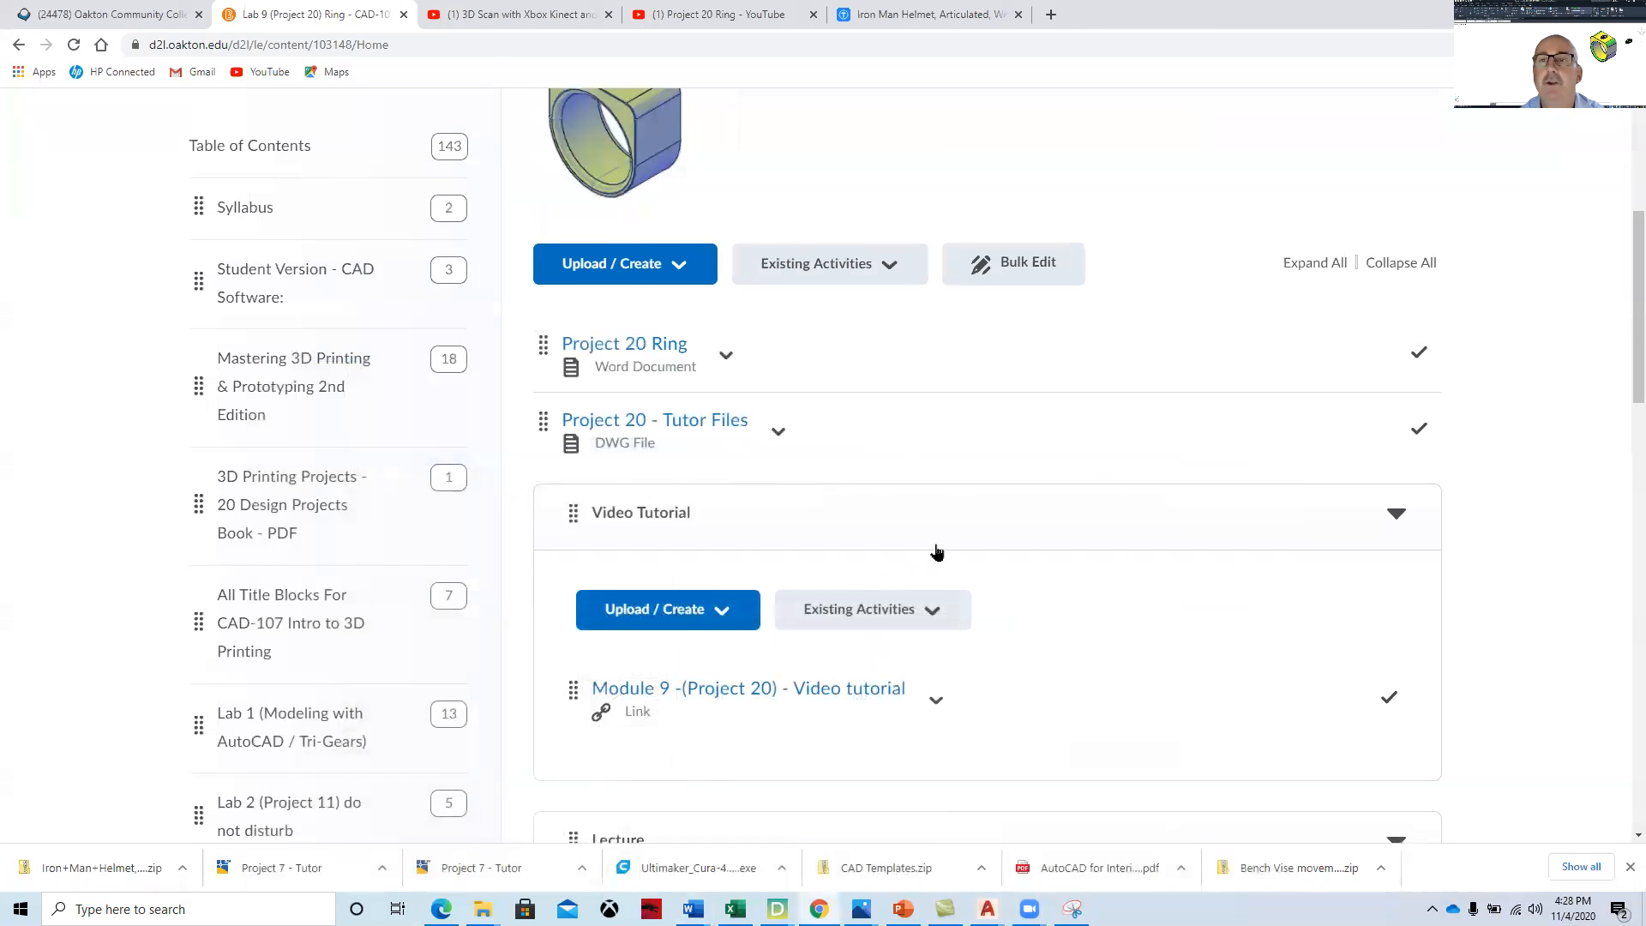
pyautogui.scroll(5, 937, 553)
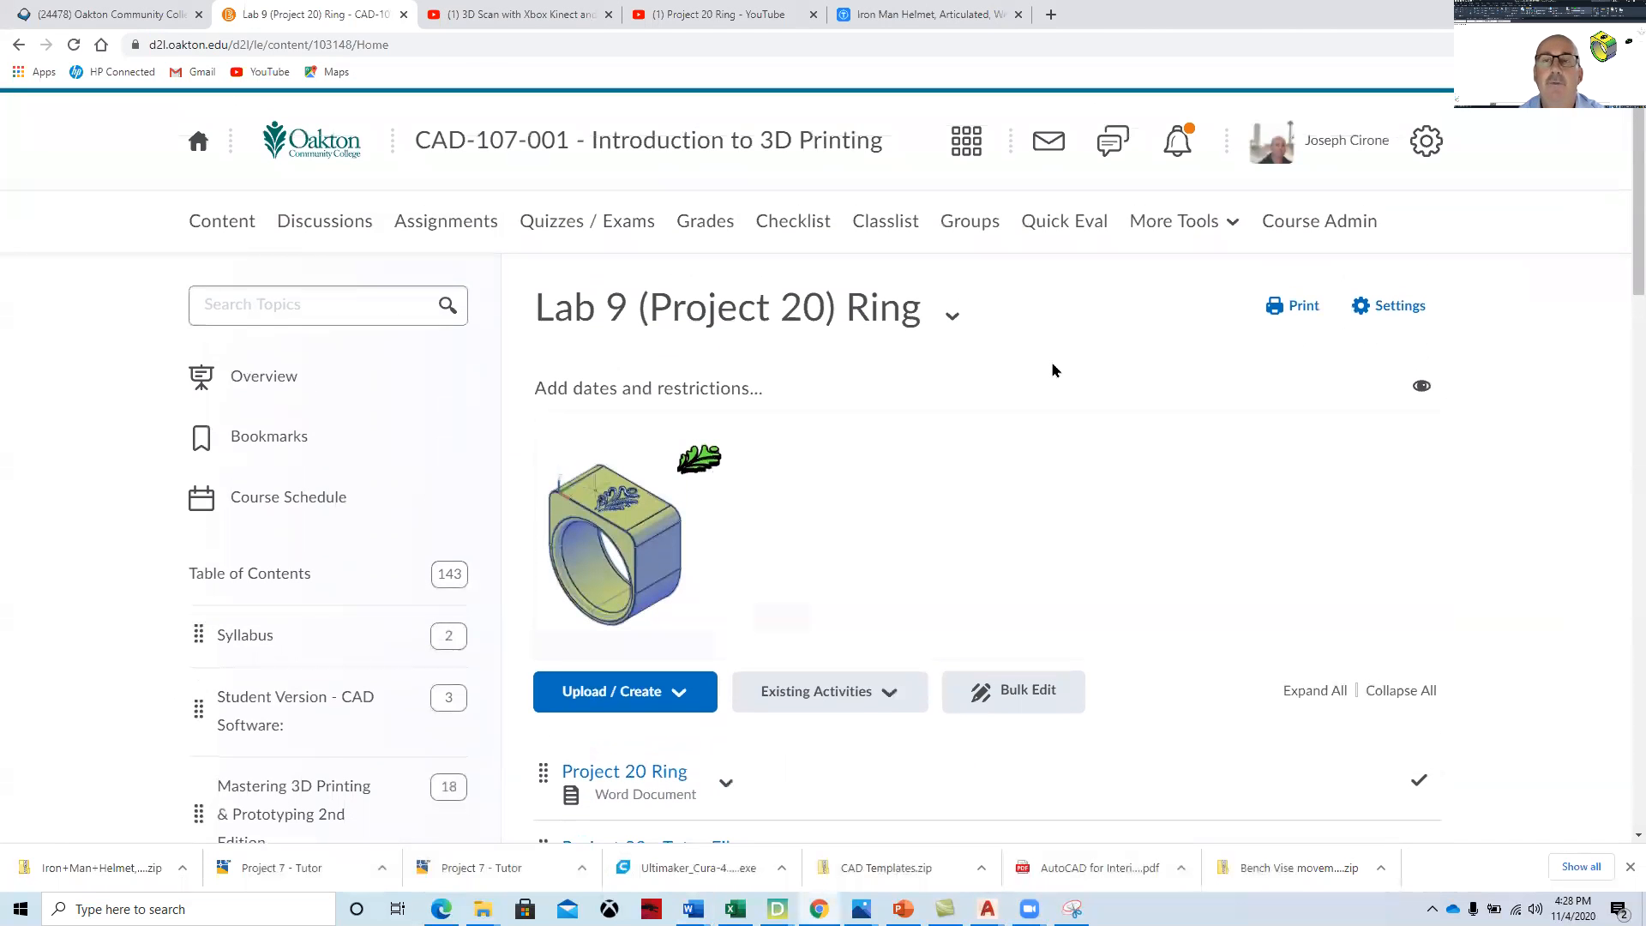